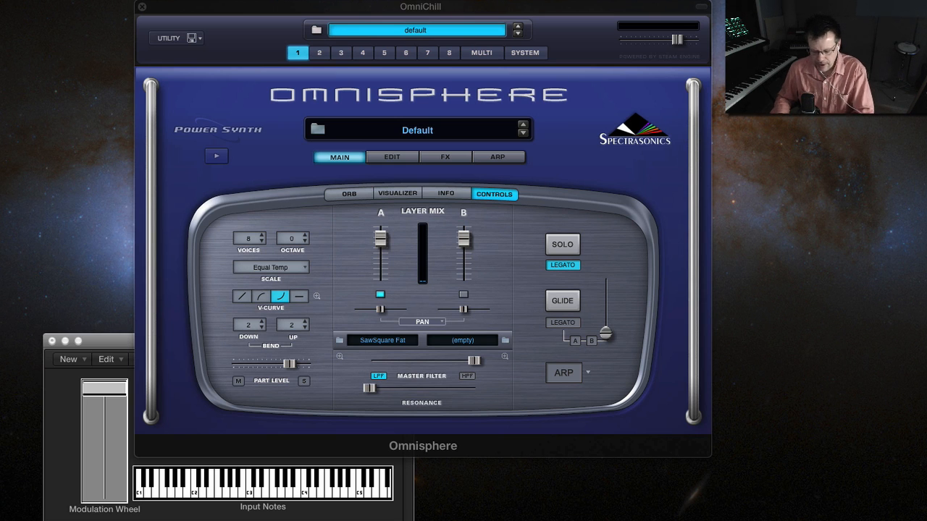
Switch to Finder and open the "Just Breathe_ Making 4 Patches at Once" project from the OmniChill Videos folder.
key(super+Tab)
key(super+Tab)
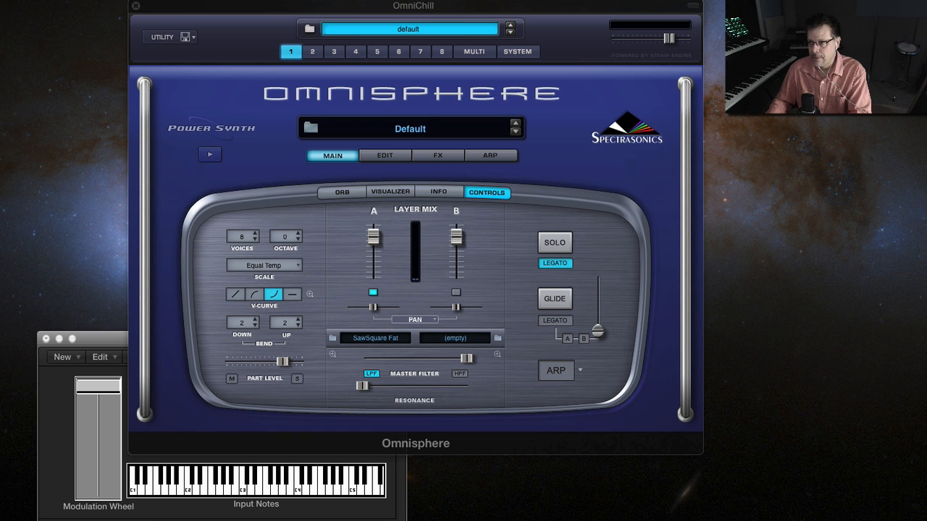
key(super+Tab)
key(super+Tab)
key(super+Tab)
key(super+Tab)
key(super+Tab)
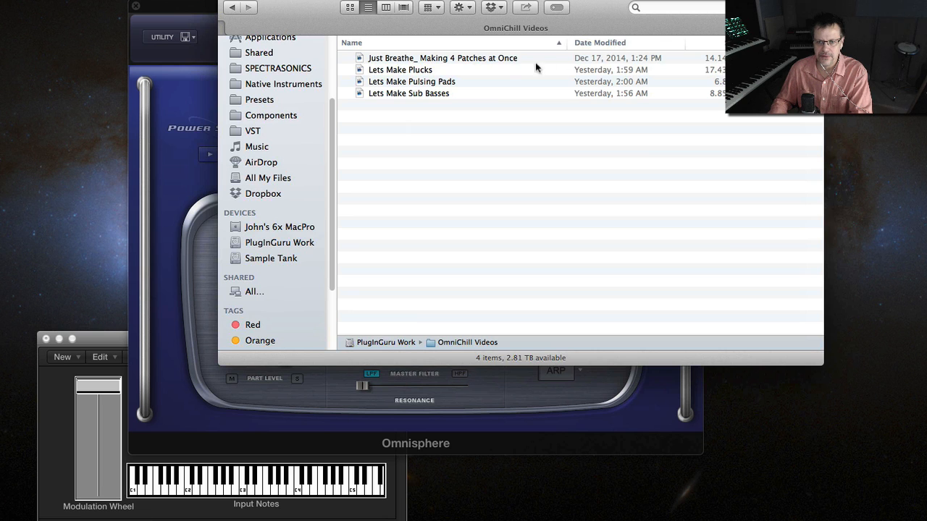
click(403, 59)
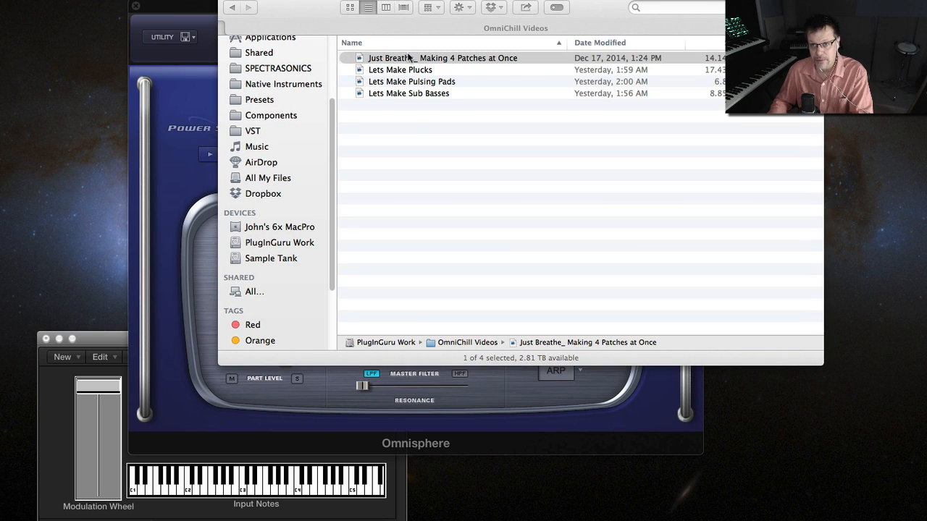
double_click(410, 58)
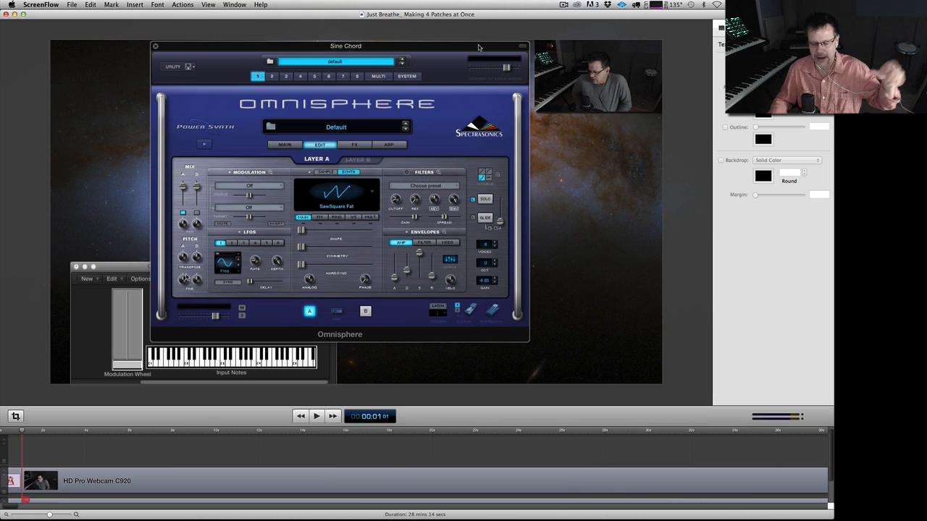
Zoom out the project timeline slightly and briefly play the recording from about 31 seconds.
scroll(31, 464, down, 2)
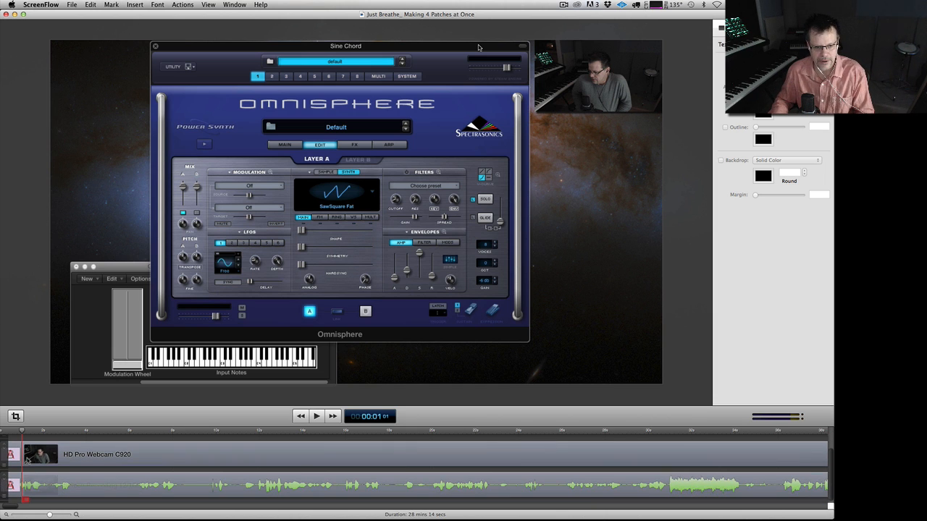
click(42, 516)
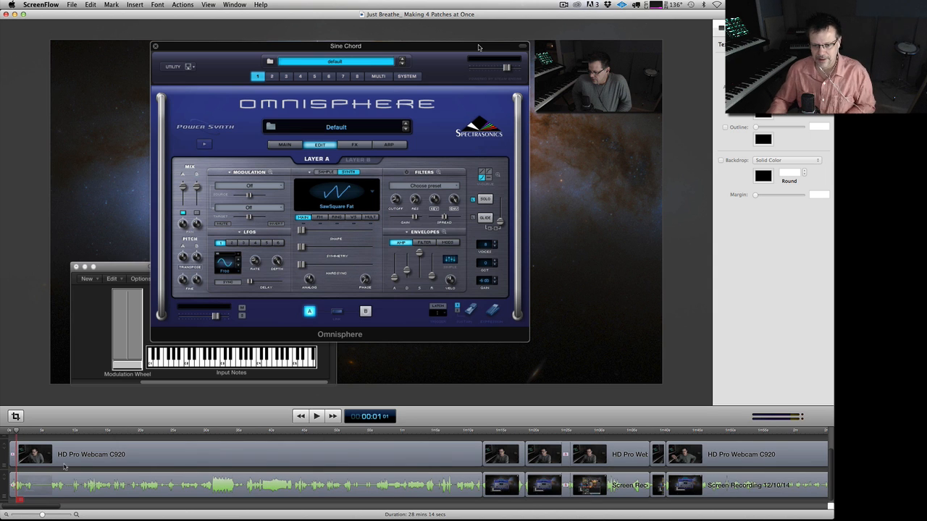
click(214, 433)
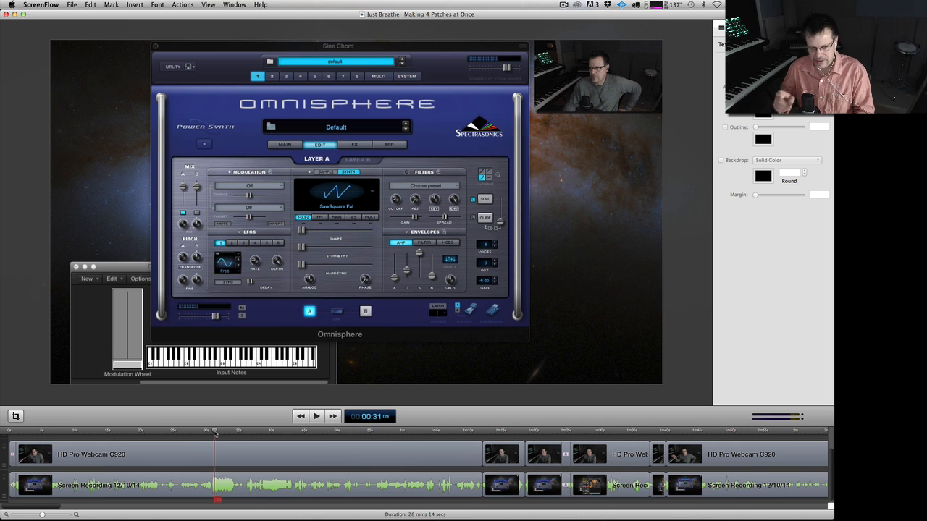
key(space)
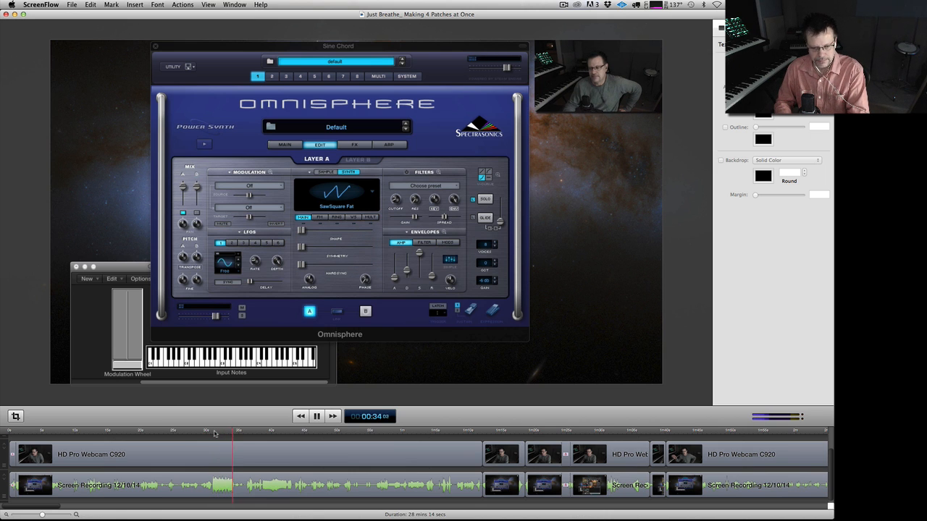
key(space)
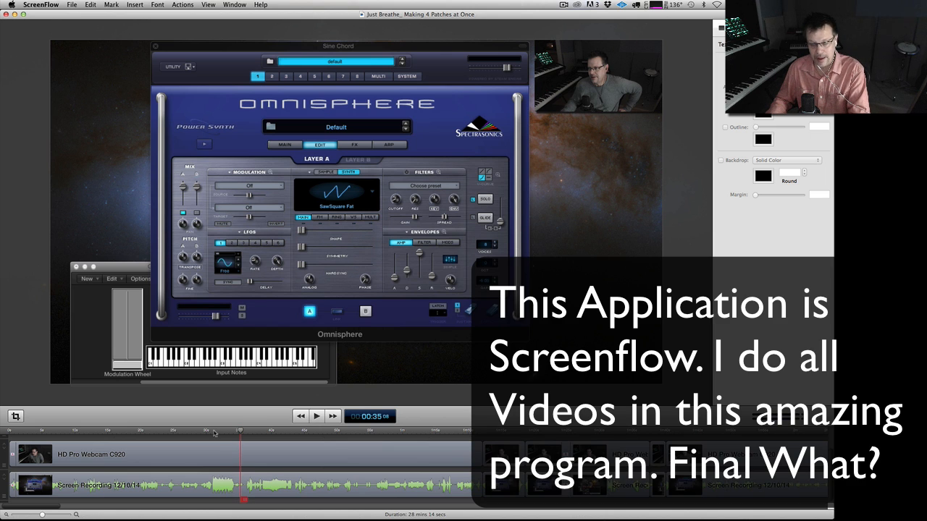
Fit the whole timeline in view, briefly play the recording near 27:34, and close the project.
click(31, 514)
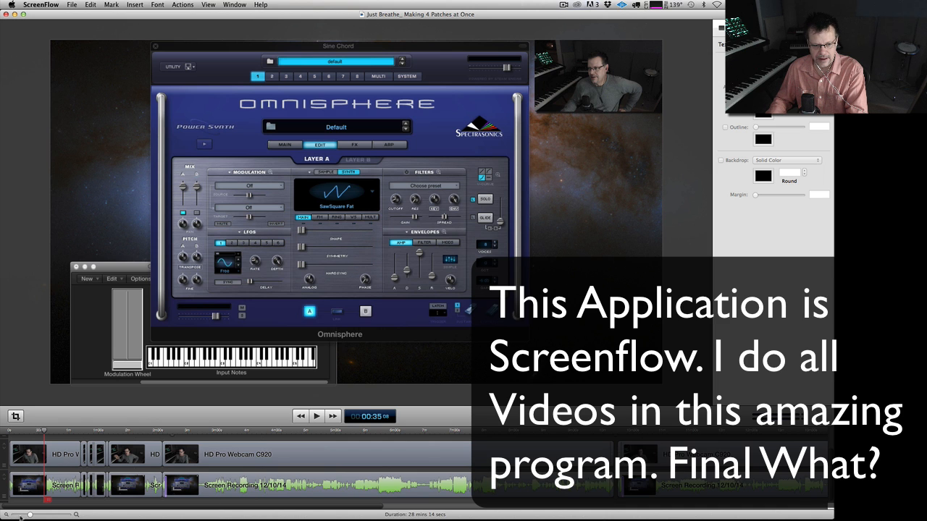
click(22, 514)
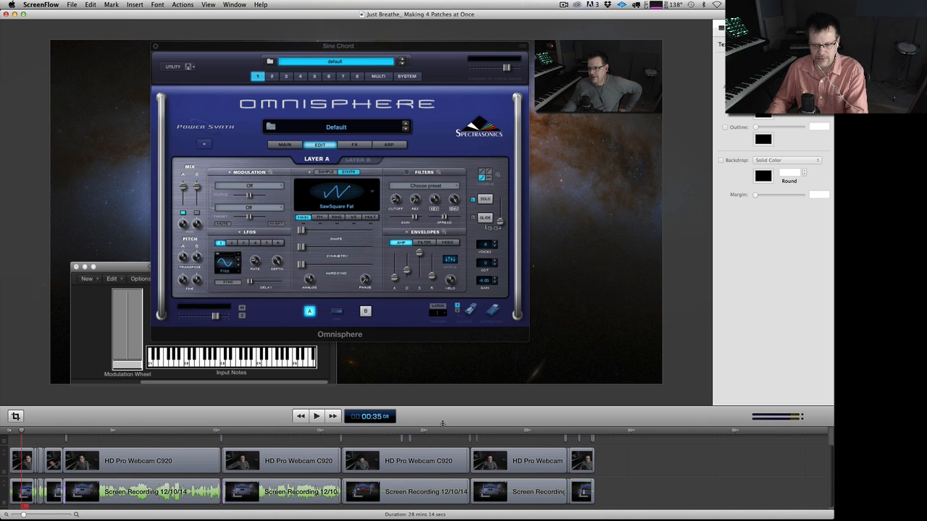
click(580, 433)
key(space)
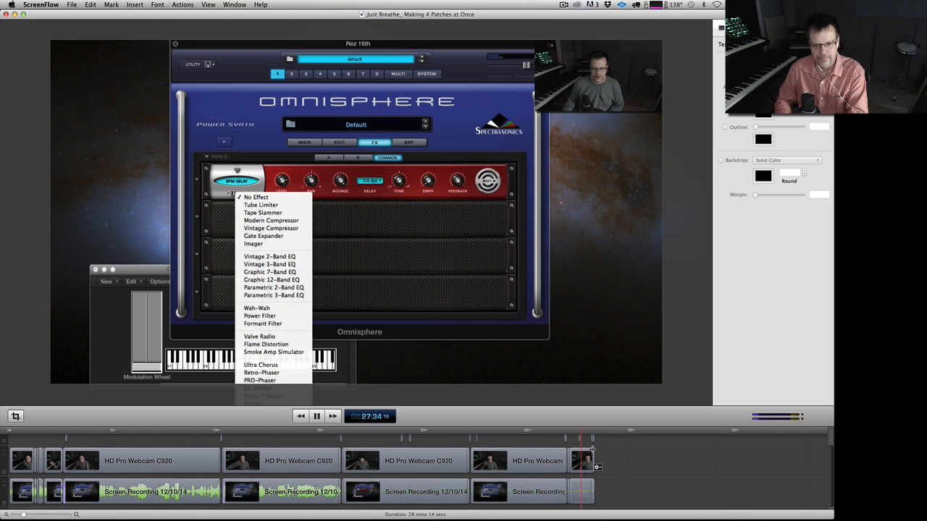
key(space)
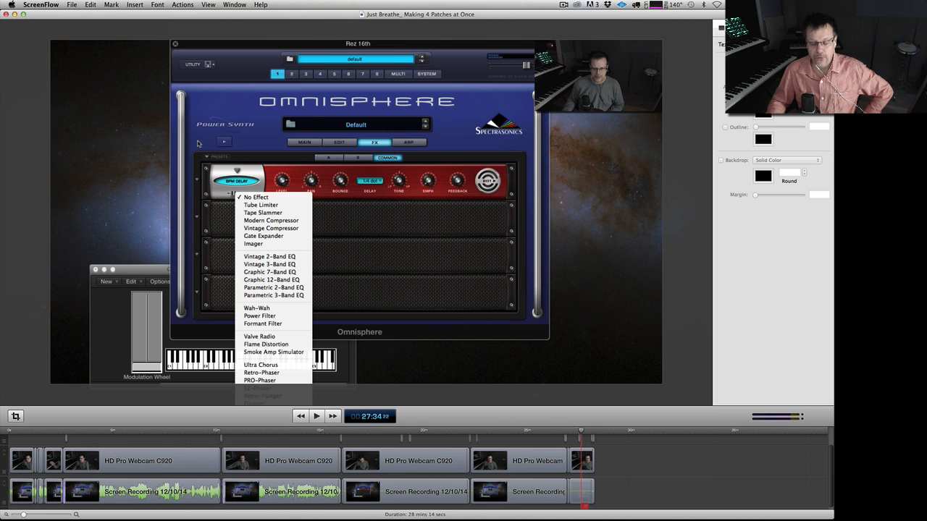
click(5, 15)
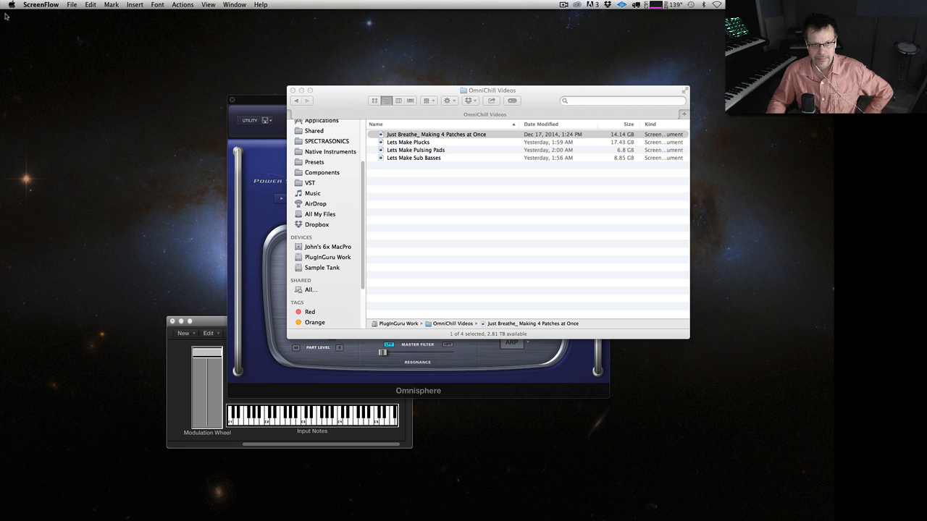
Open the "Lets Make Pulsing Pads" project from the OmniChill Videos folder and preview its recording from about 21:16.
click(406, 143)
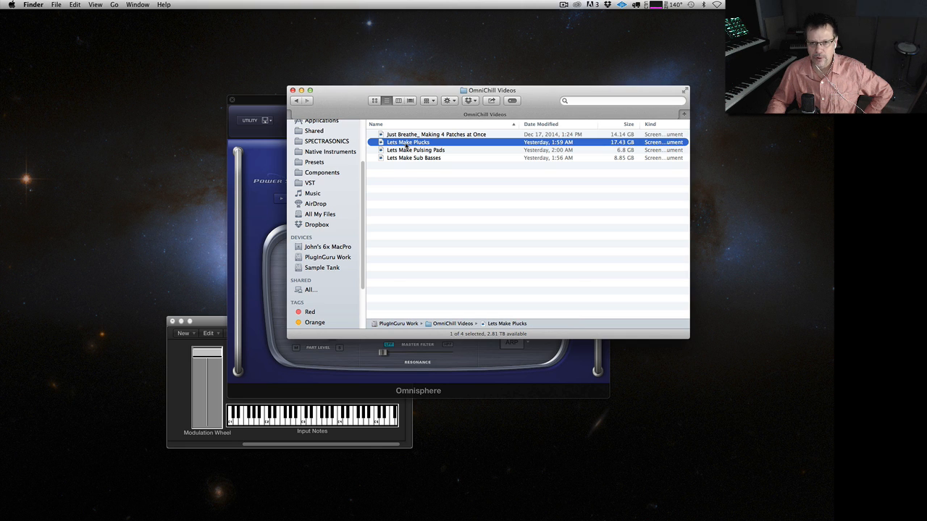
double_click(407, 150)
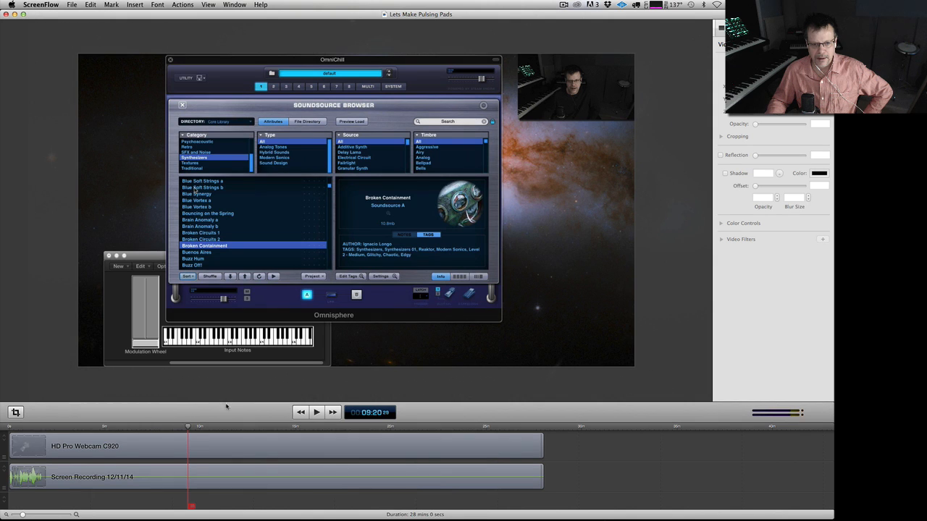
click(417, 431)
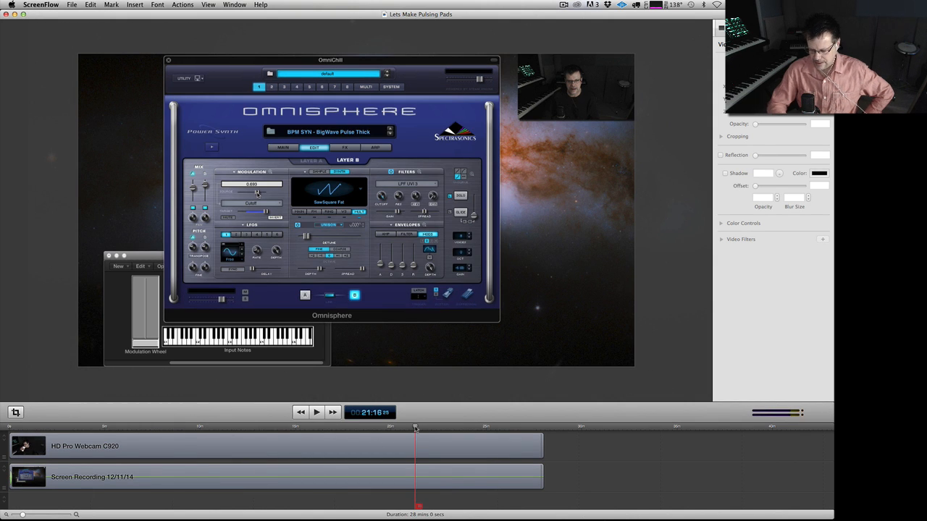
key(space)
click(457, 427)
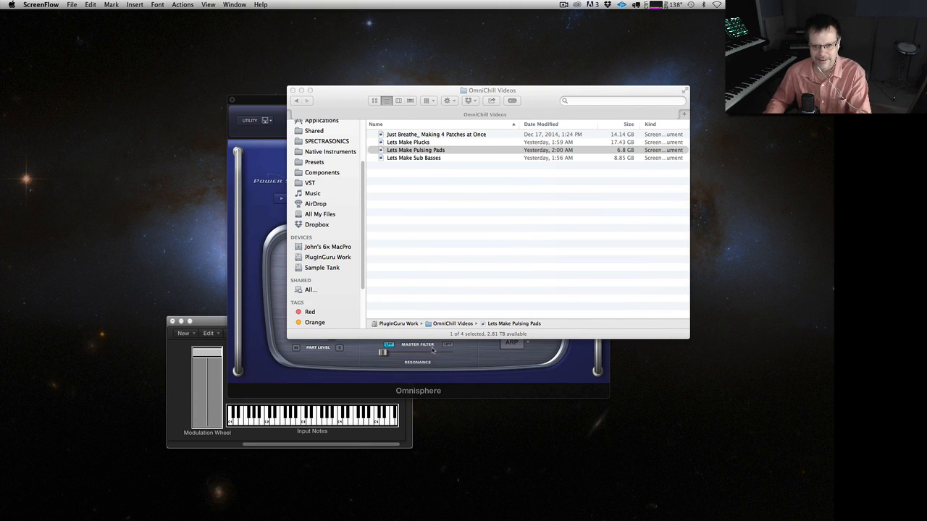
Open the "Lets Make Sub Basses" project, briefly play it near 27:44, and move the Finder window out of the way.
click(411, 158)
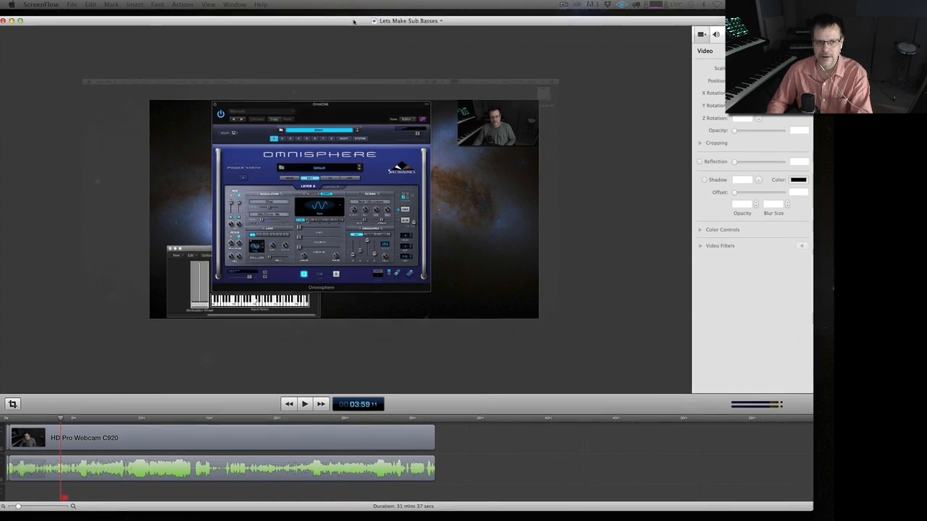
click(384, 415)
key(space)
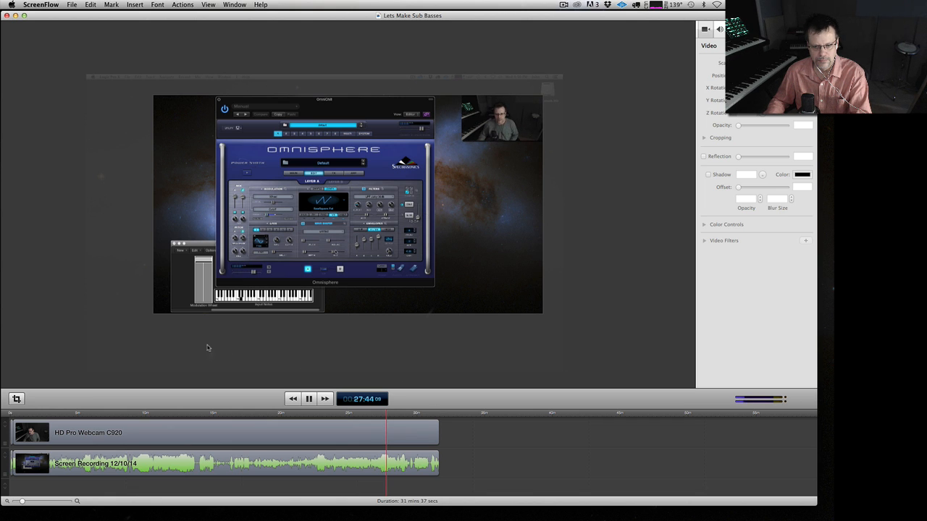
key(space)
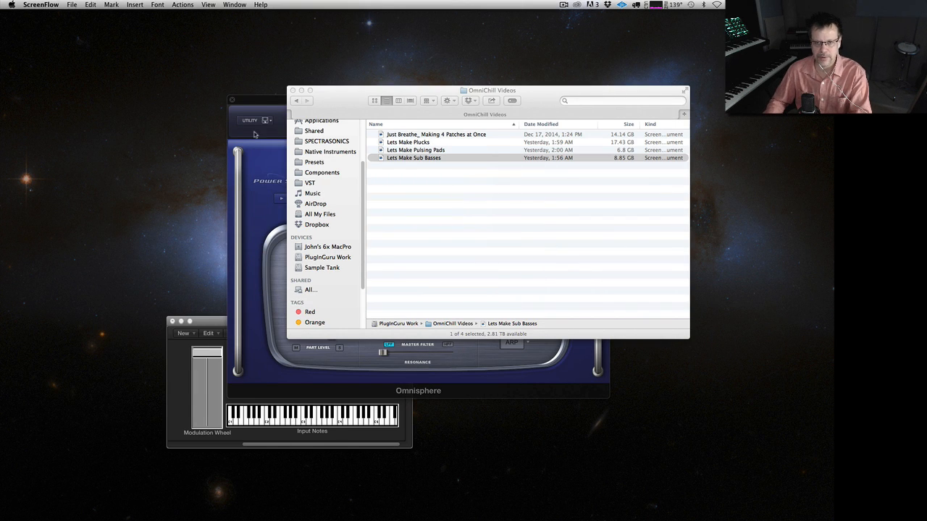
drag(335, 99, 833, 167)
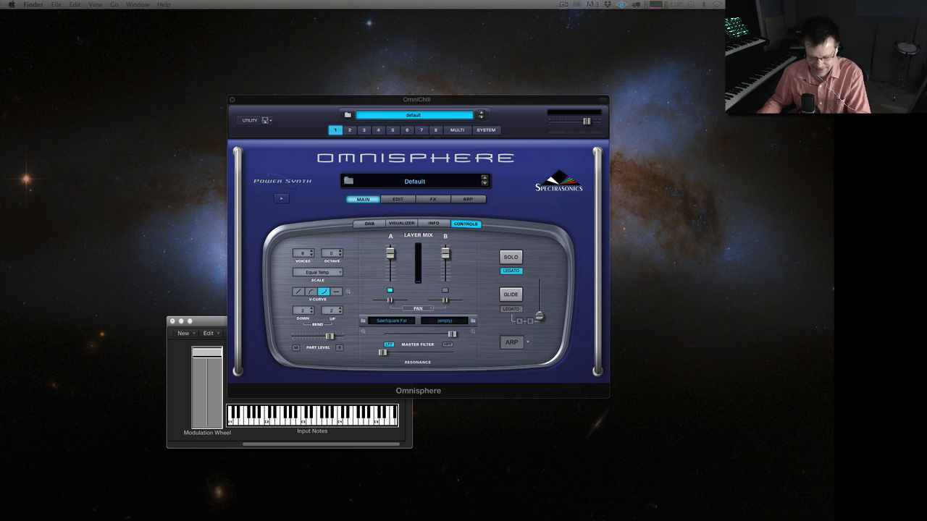
Switch to Chrome, look through the Guru Products list on pluginguru.com, and view the PlugInGuru.com Facebook page.
key(super+Tab)
key(super+Tab)
key(super+Tab)
key(super+Tab)
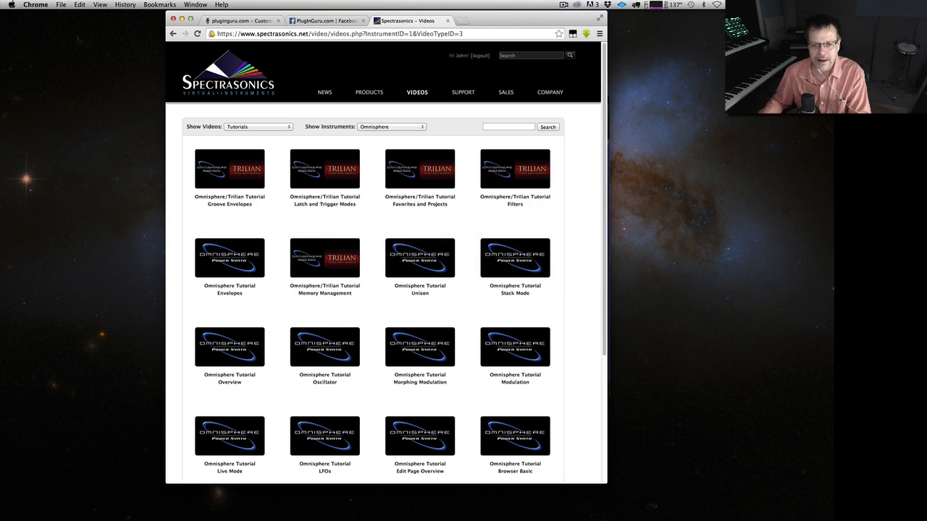
click(242, 21)
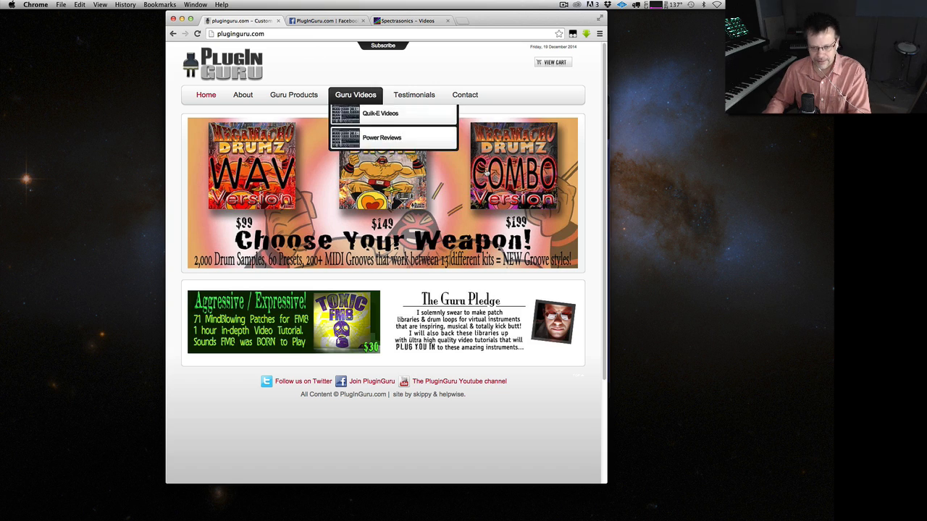
mouse_move(274, 95)
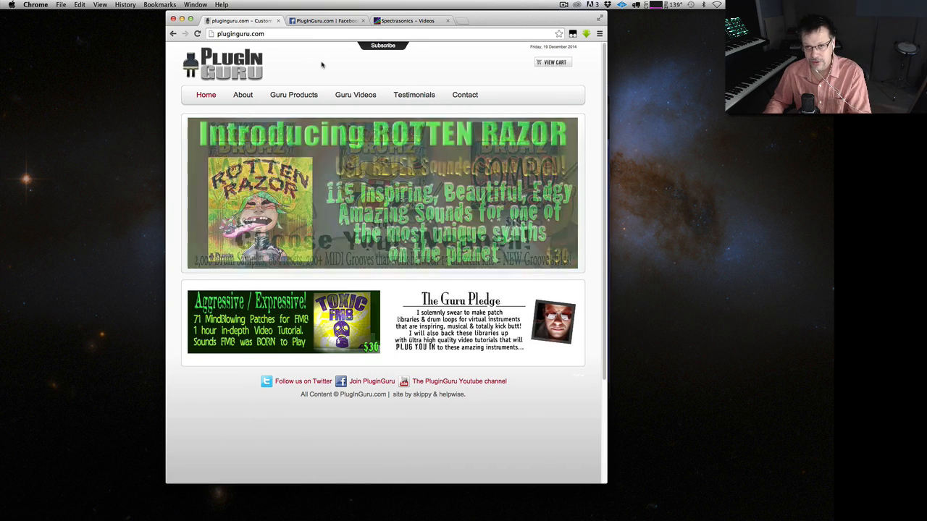
mouse_move(308, 103)
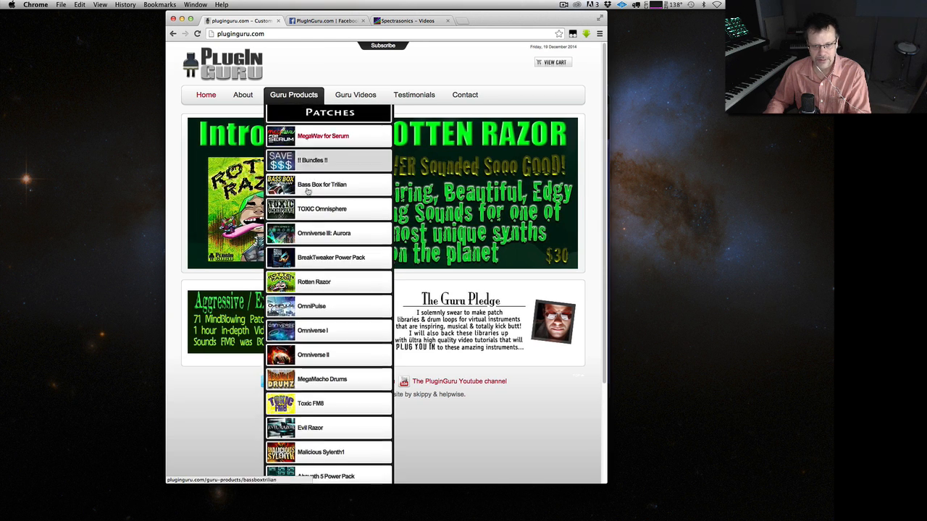
scroll(334, 344, down, 2)
scroll(334, 344, down, 3)
scroll(333, 344, up, 5)
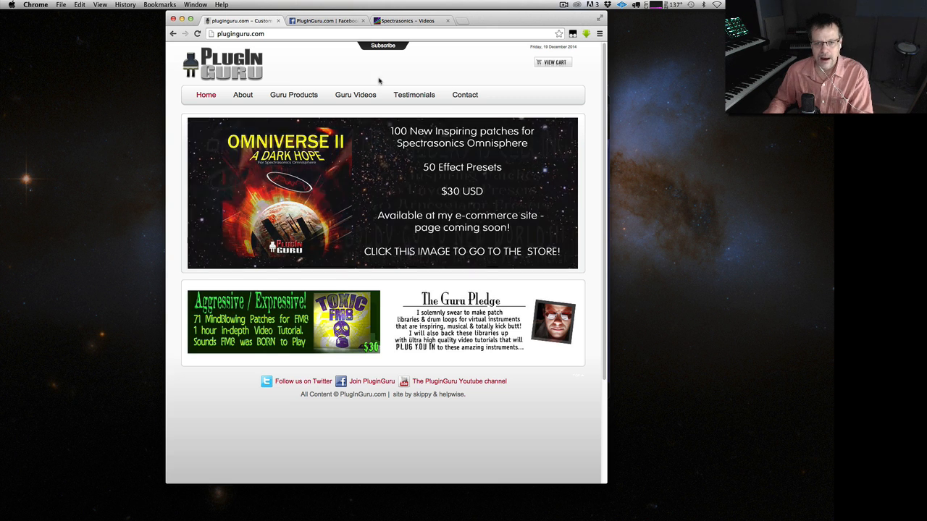
click(337, 21)
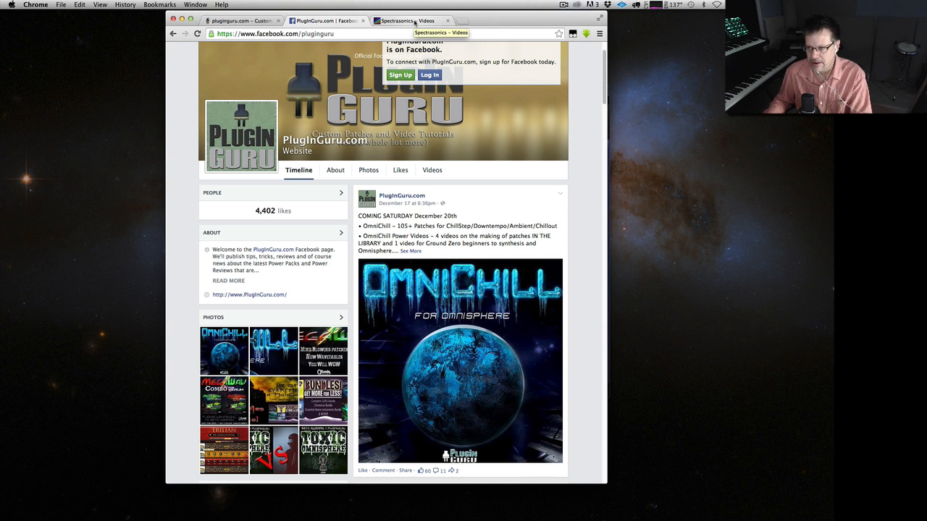
Look through the Omnisphere tutorial videos on the Spectrasonics site, including the Edit Page Overview description.
click(414, 21)
scroll(192, 211, down, 1)
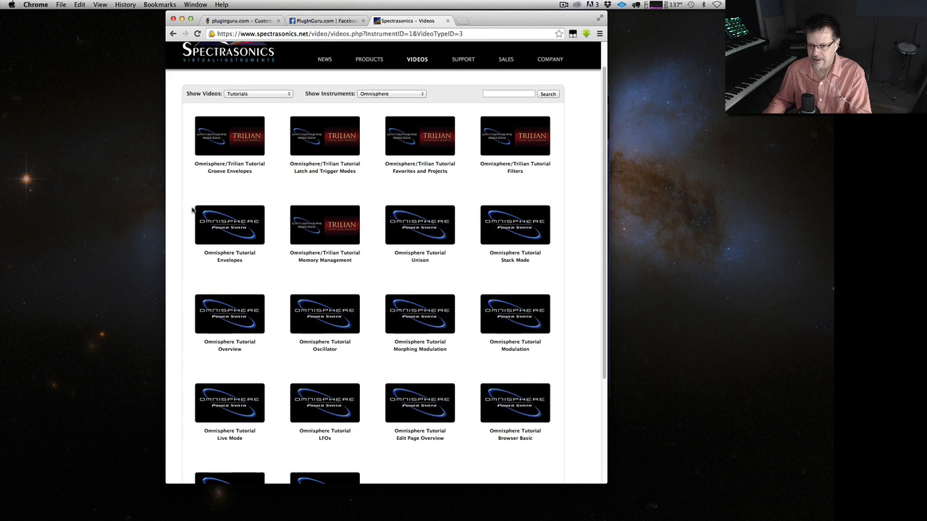
scroll(192, 211, down, 3)
scroll(192, 210, up, 5)
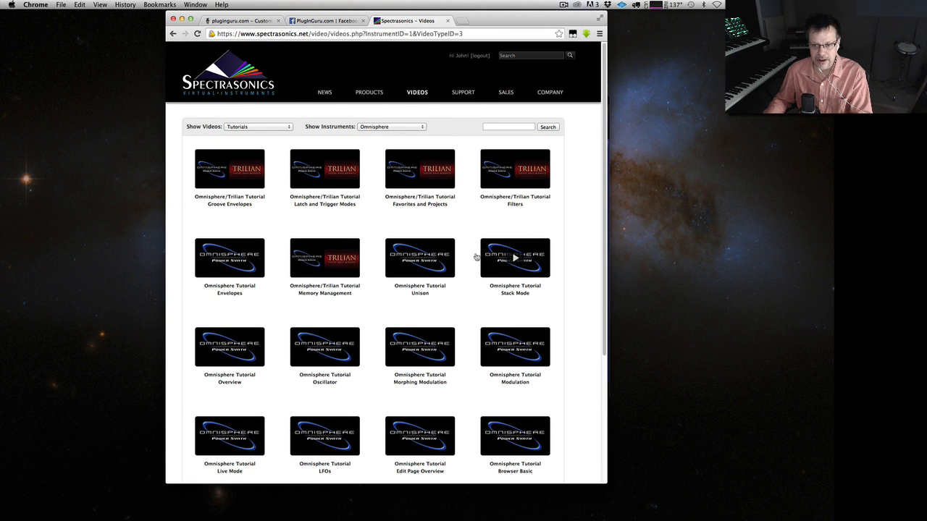
scroll(434, 288, down, 2)
scroll(435, 287, down, 2)
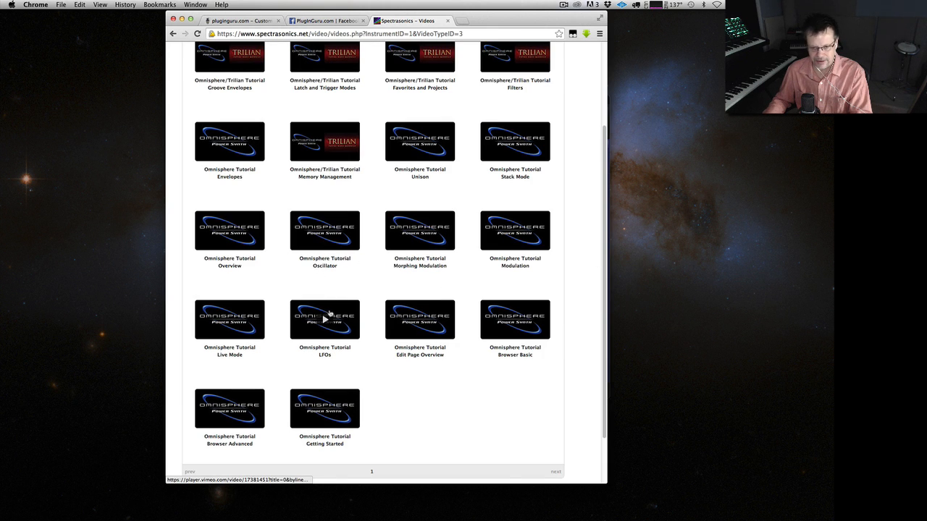
mouse_move(454, 339)
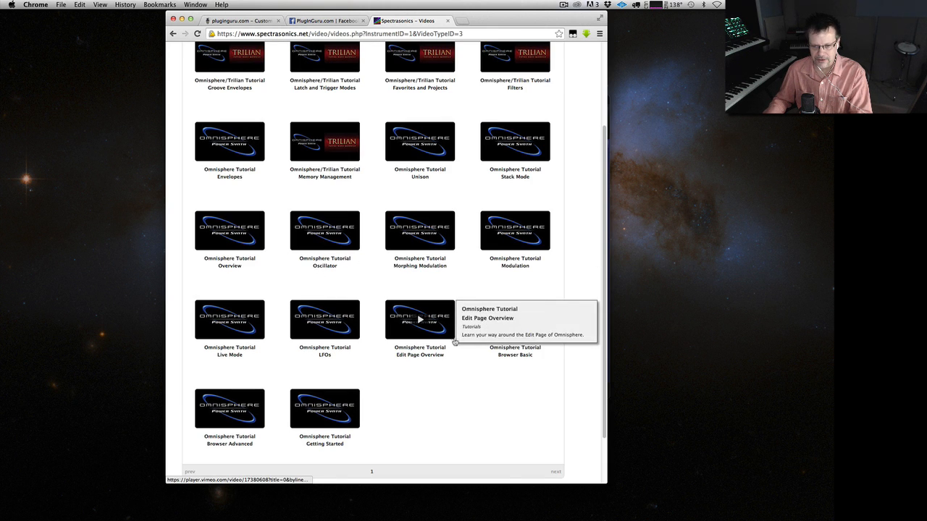
scroll(327, 345, up, 3)
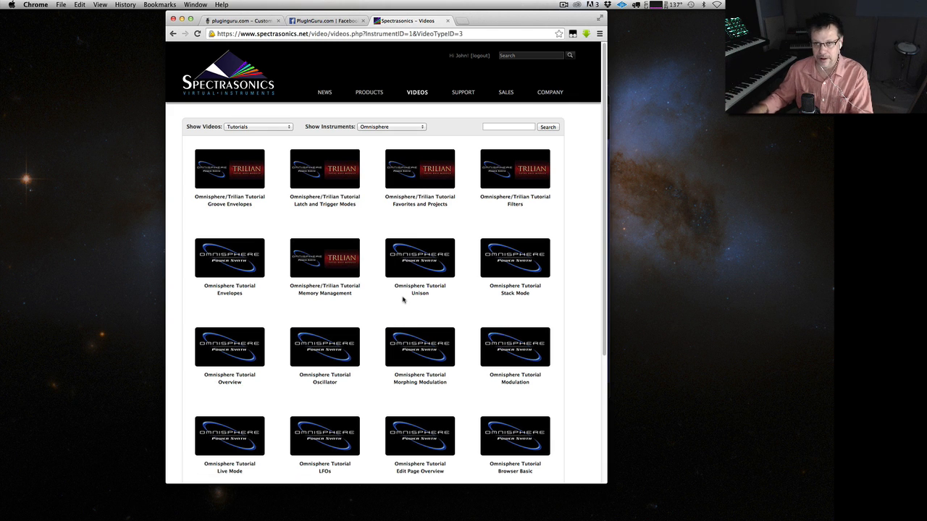
Return to the Omnisphere window and show the Edit page for Layer A of the Default patch.
alt+click(624, 296)
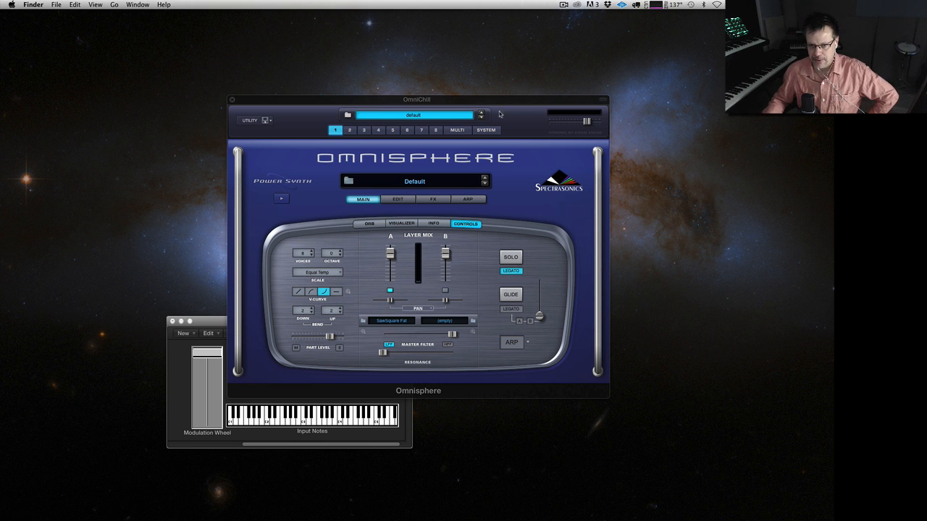
click(399, 199)
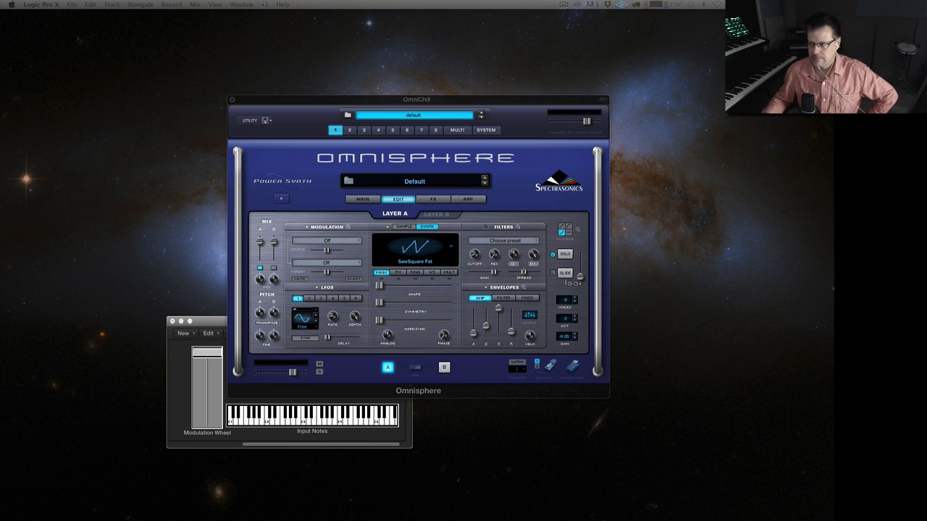
Bring the Zebra2, Serum and FM8 windows onto the main screen and arrange them around the Omnisphere window.
drag(833, 158, 197, 26)
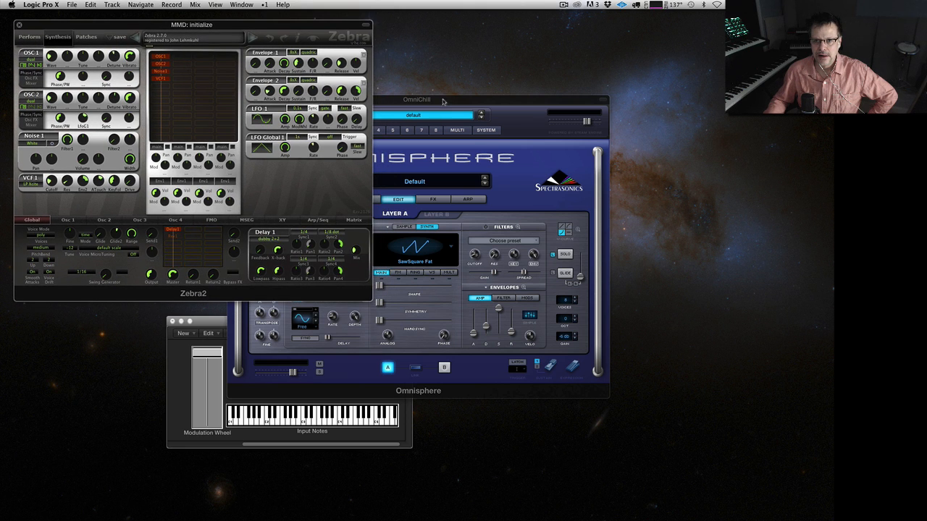
drag(444, 103, 599, 31)
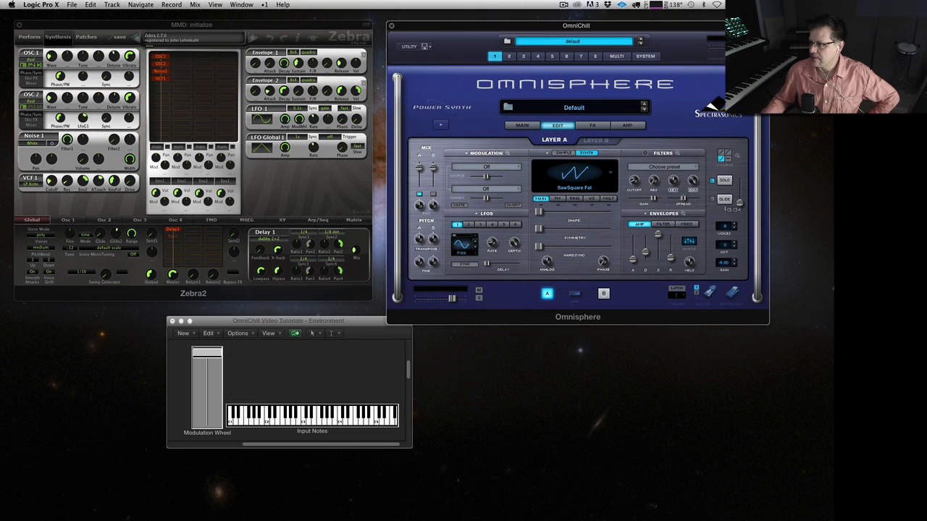
drag(834, 216, 501, 180)
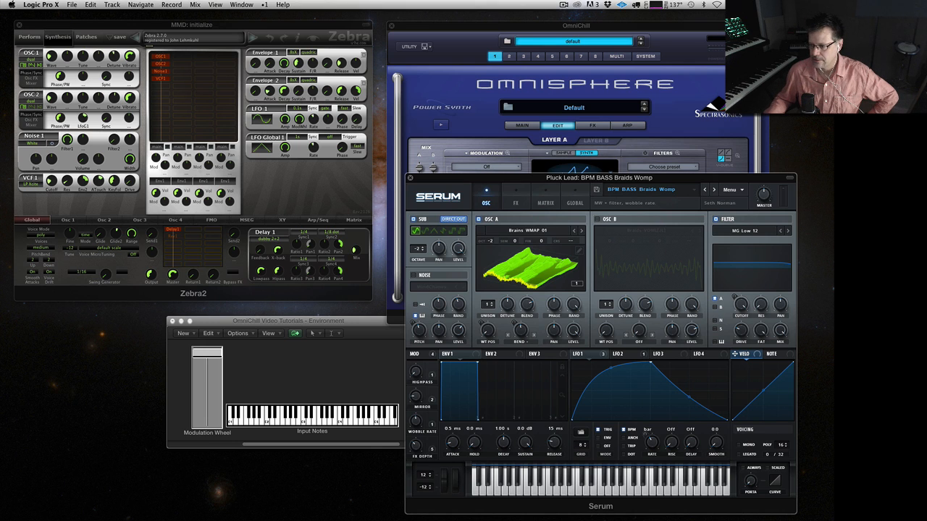
drag(920, 500, 134, 248)
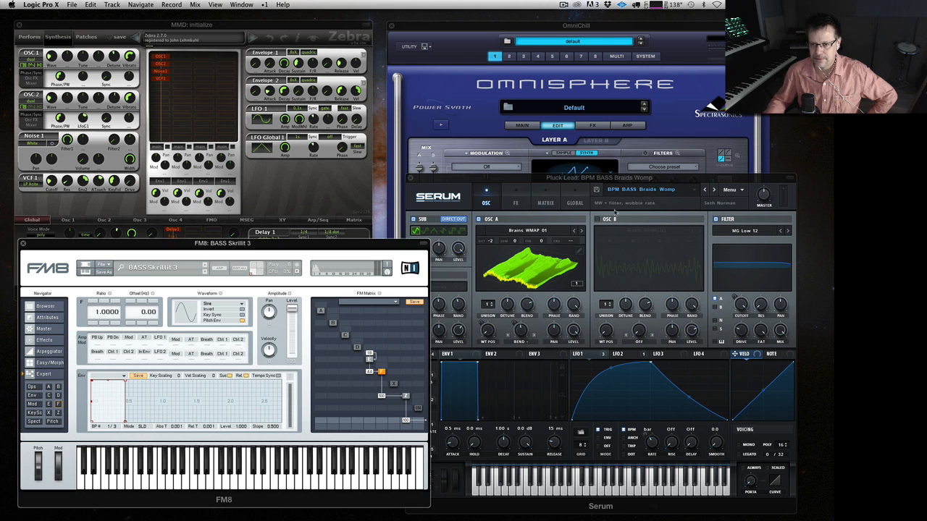
Bring Serum and Omnisphere forward in turn, and view Omnisphere's Filter and Mods envelopes.
click(628, 181)
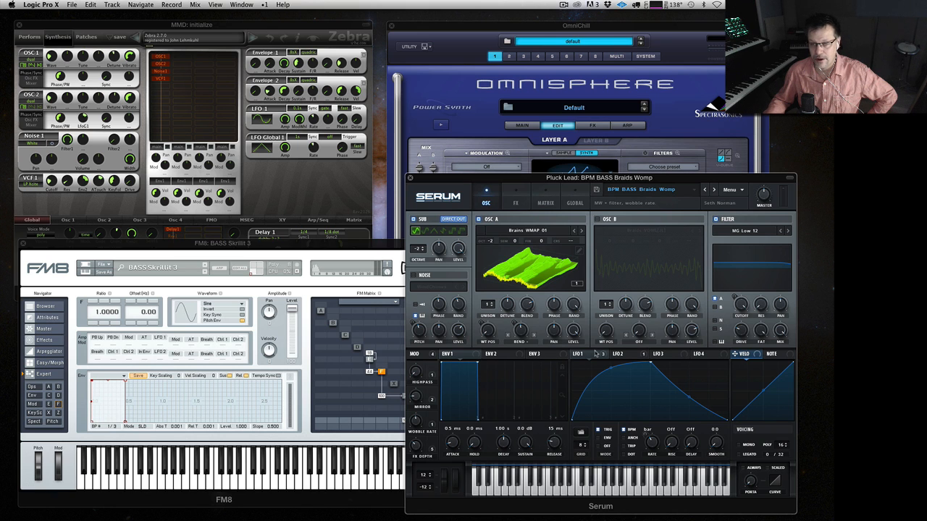
click(471, 99)
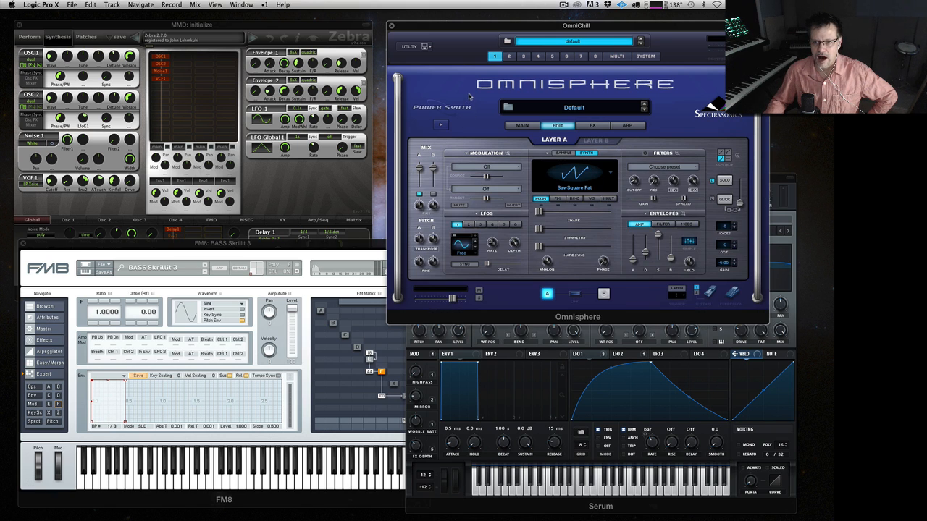
click(663, 224)
click(689, 225)
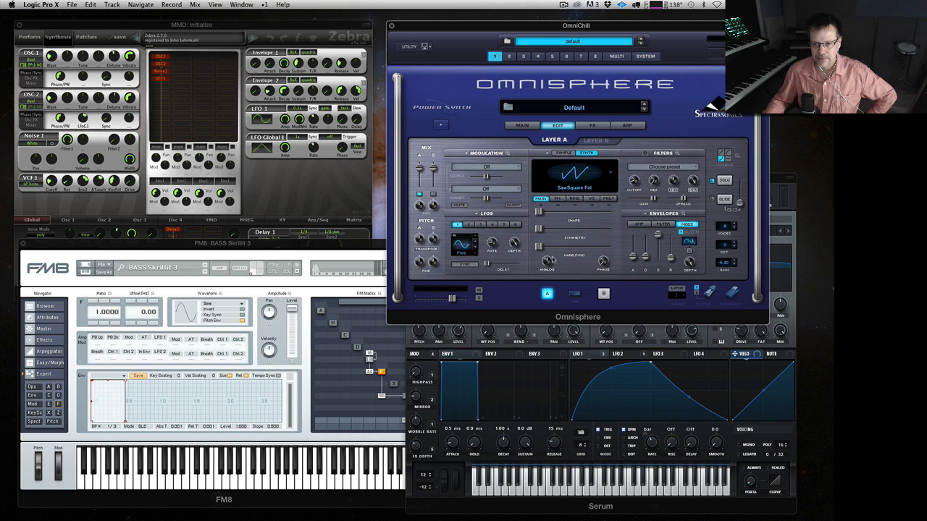
Bring FM8 forward and look through its Expert Ops and Env pages, ending on the Ops page.
click(224, 245)
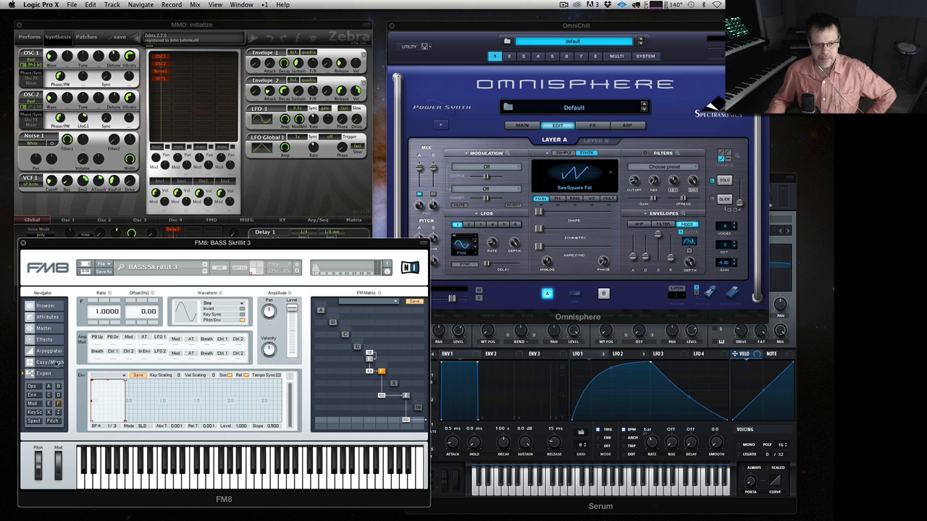
click(33, 387)
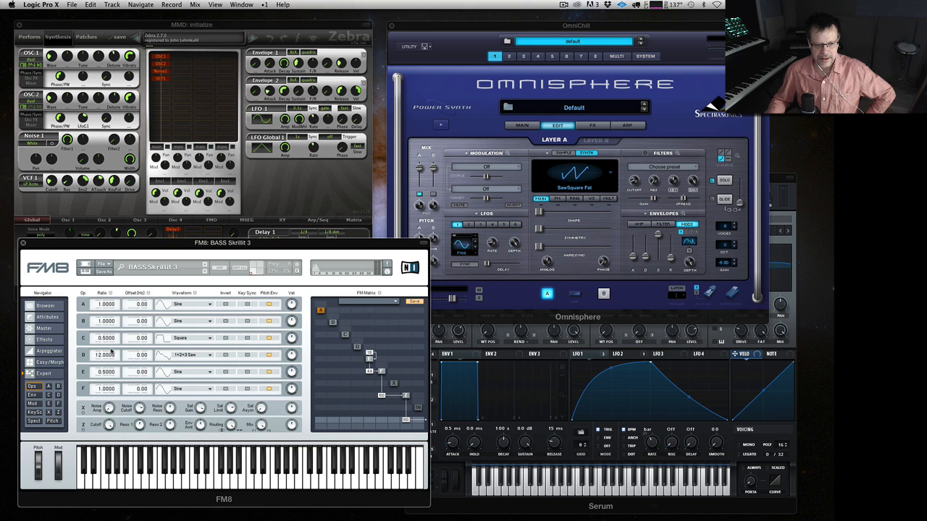
click(34, 395)
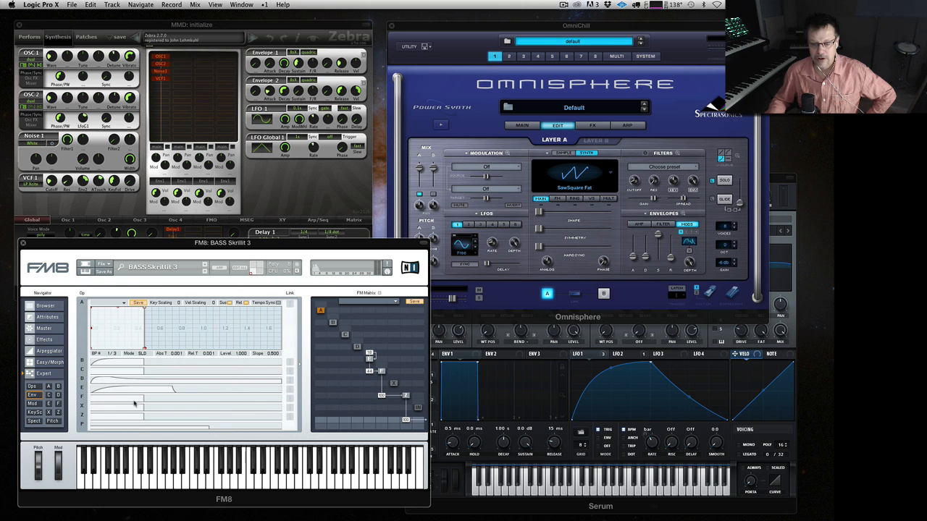
click(32, 386)
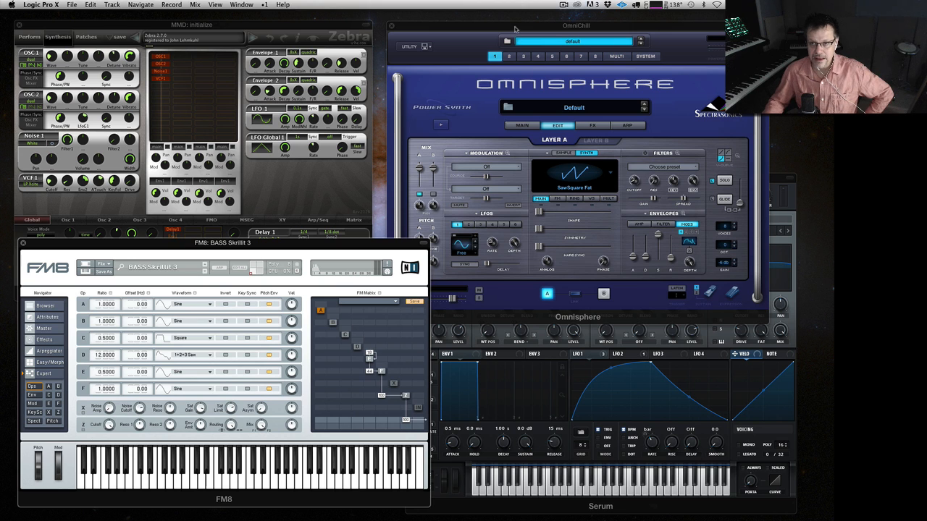
Alternate between the Omnisphere and FM8 windows to compare them, leaving Omnisphere in front.
drag(514, 28, 523, 20)
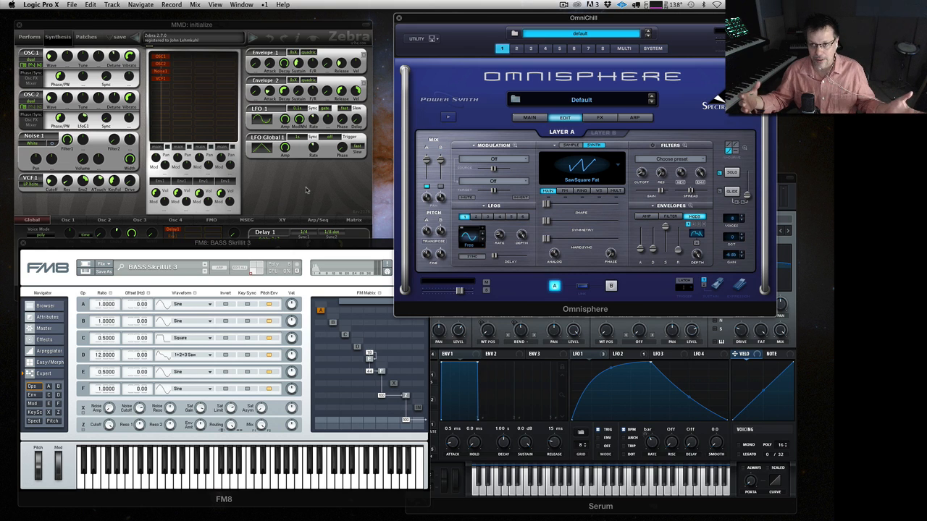
click(346, 245)
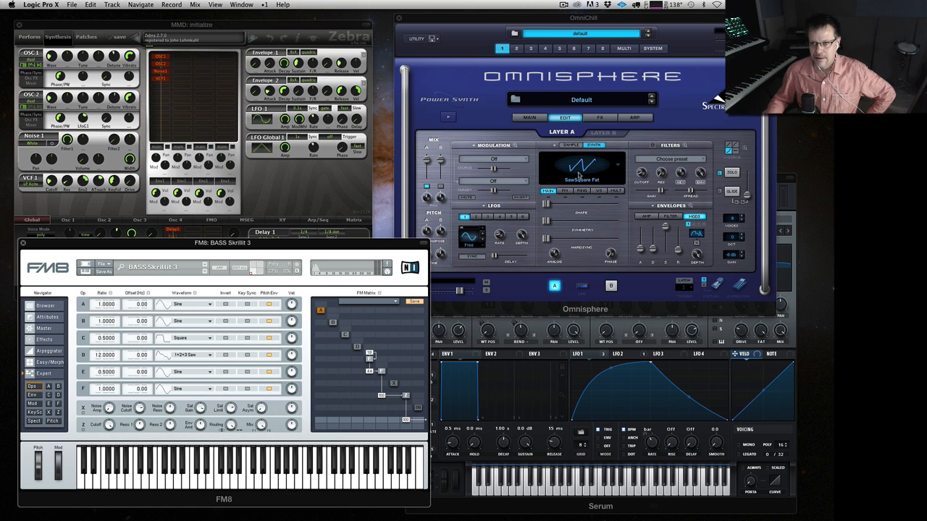
drag(465, 19, 447, 16)
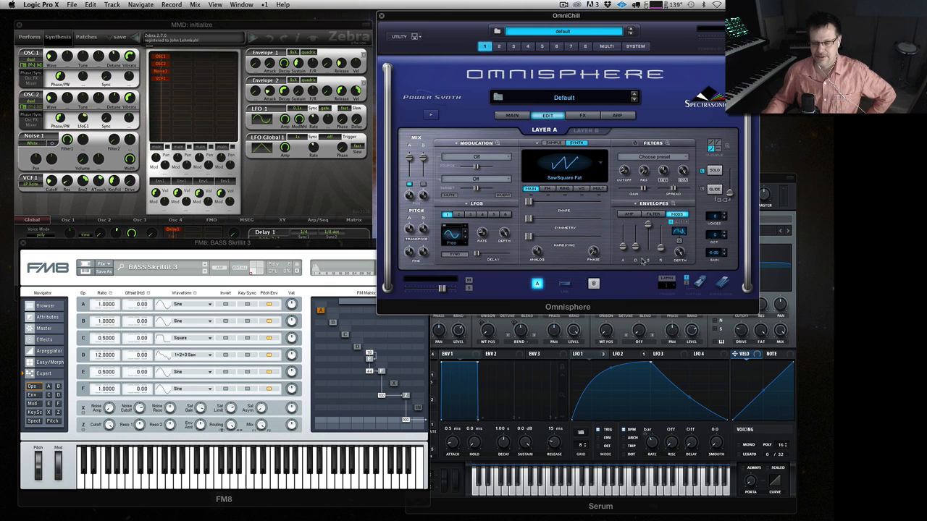
Load a Side Chain preset from Guru Omniverse Env into Omnisphere's Amp envelope, and return to the full Edit page.
click(629, 215)
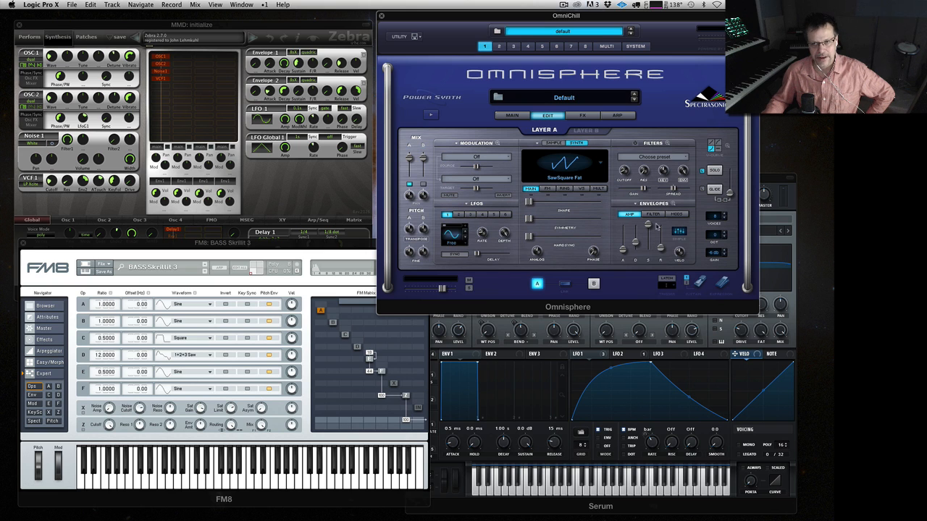
click(674, 205)
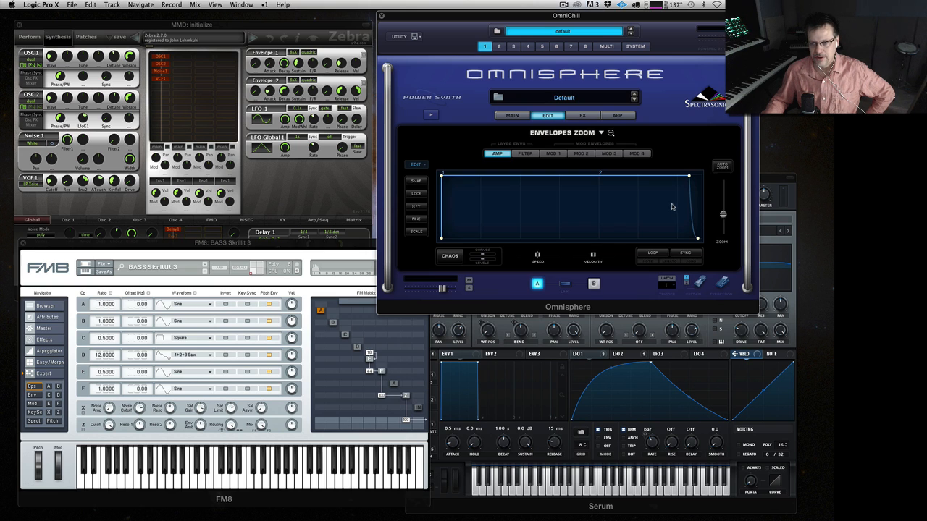
click(602, 134)
mouse_move(594, 189)
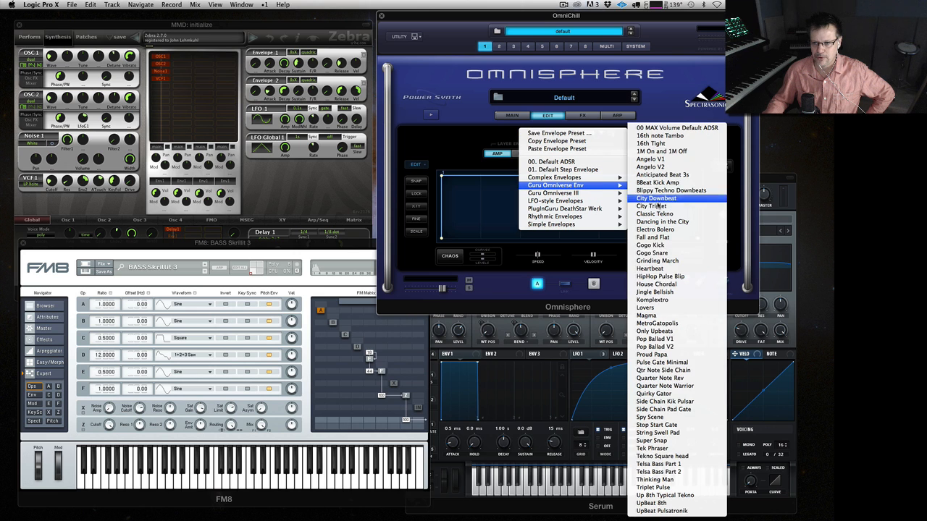
click(659, 406)
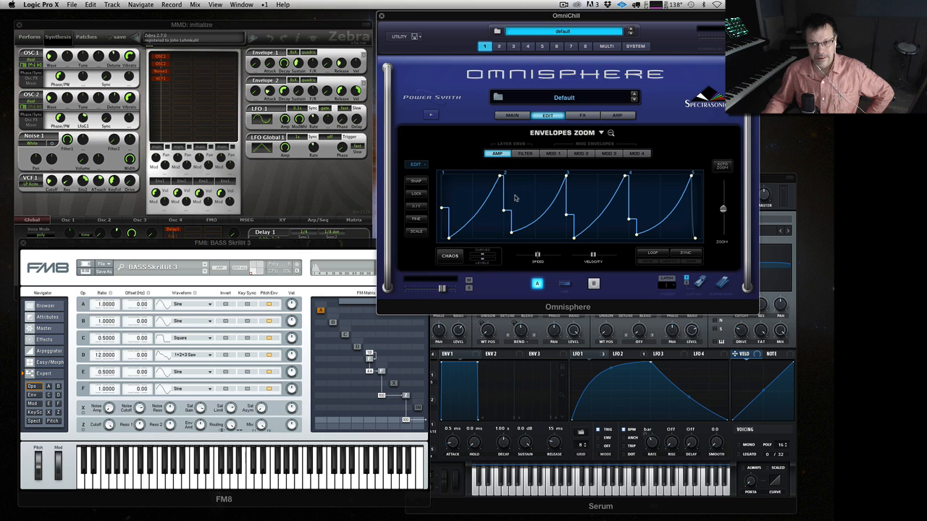
click(555, 119)
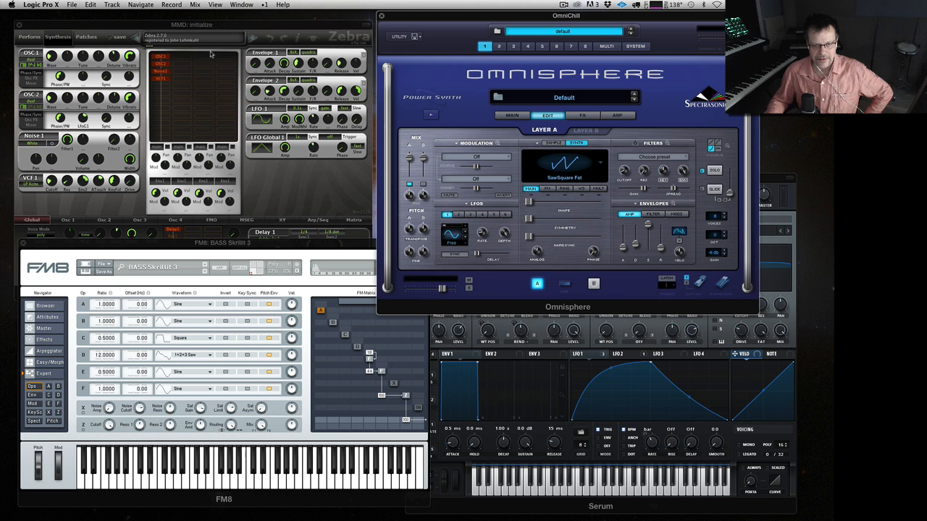
Bring the Zebra2, Omnisphere and Serum windows to the front one after another to compare the synths.
click(141, 26)
drag(140, 26, 143, 18)
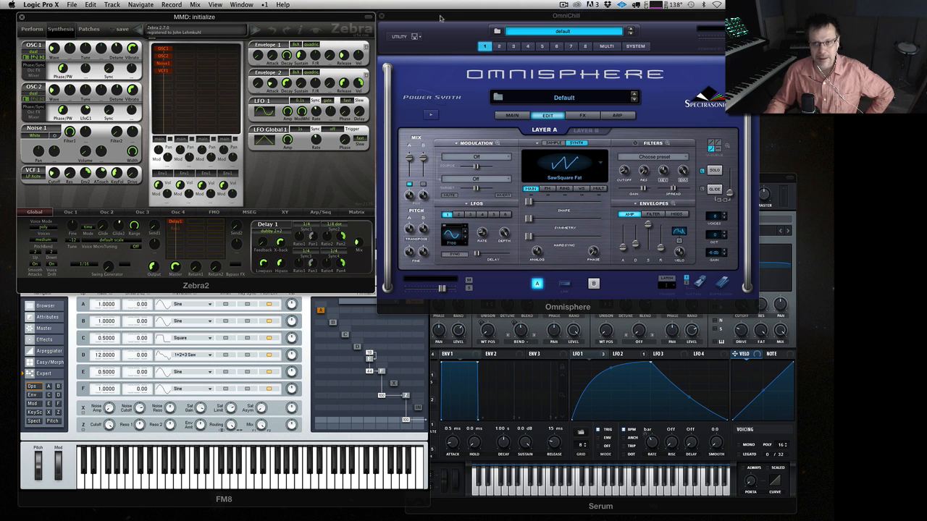
mouse_move(439, 18)
mouse_down()
mouse_move(439, 29)
mouse_move(461, 29)
mouse_move(444, 24)
mouse_up()
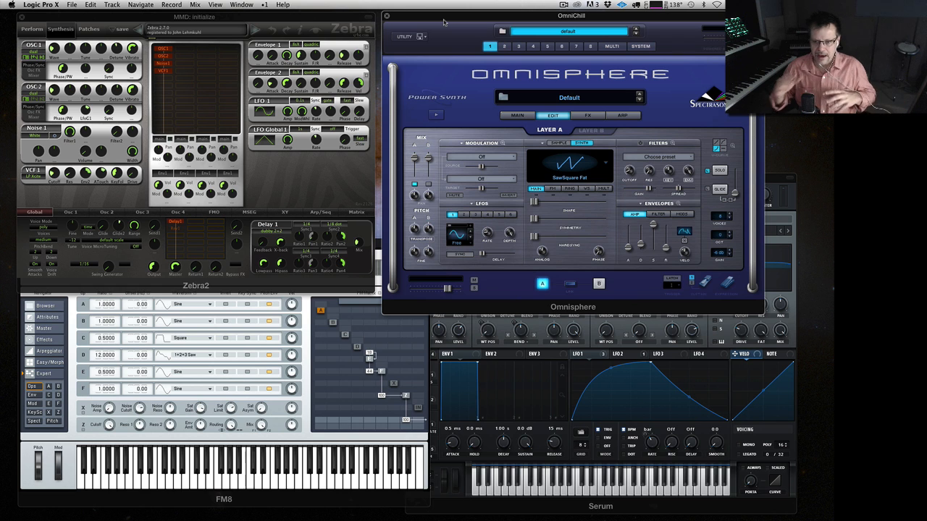
click(721, 331)
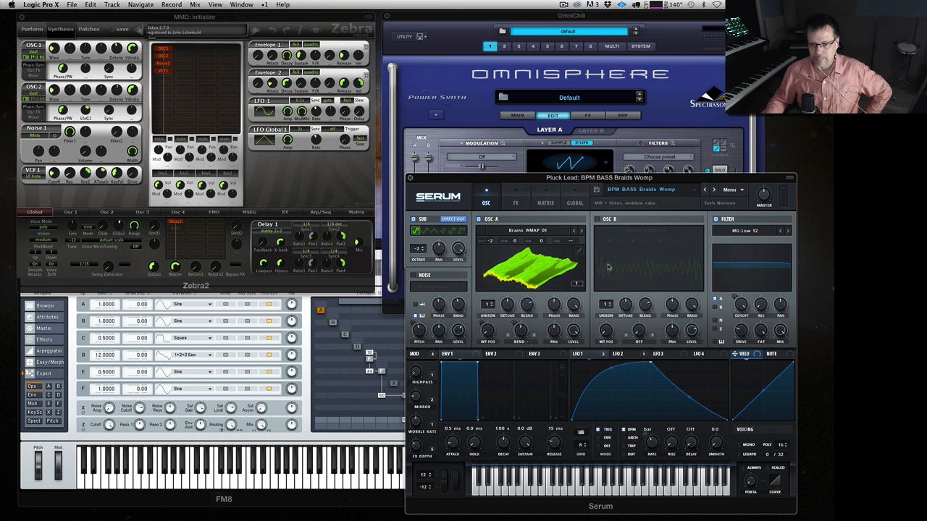
Move the Serum, Zebra2 and FM8 windows off the main screen.
drag(536, 176, 925, 65)
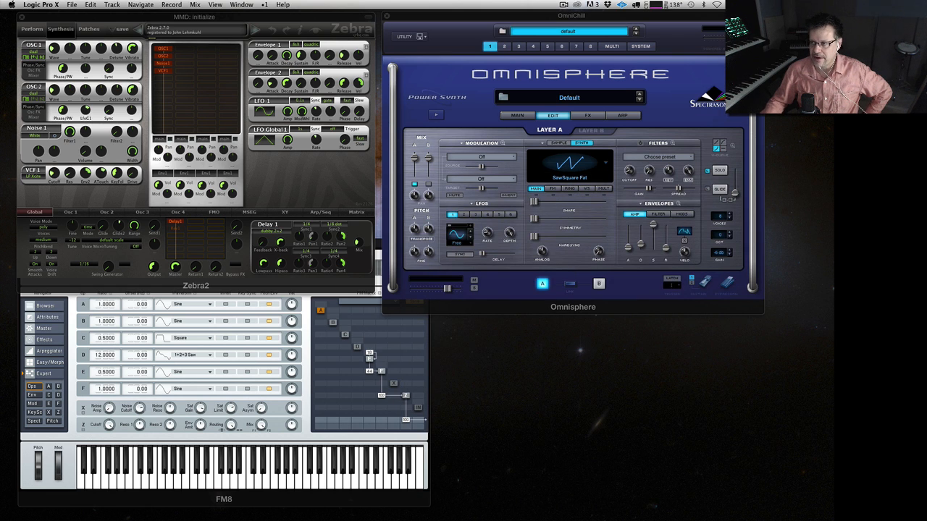
drag(131, 17, 926, 44)
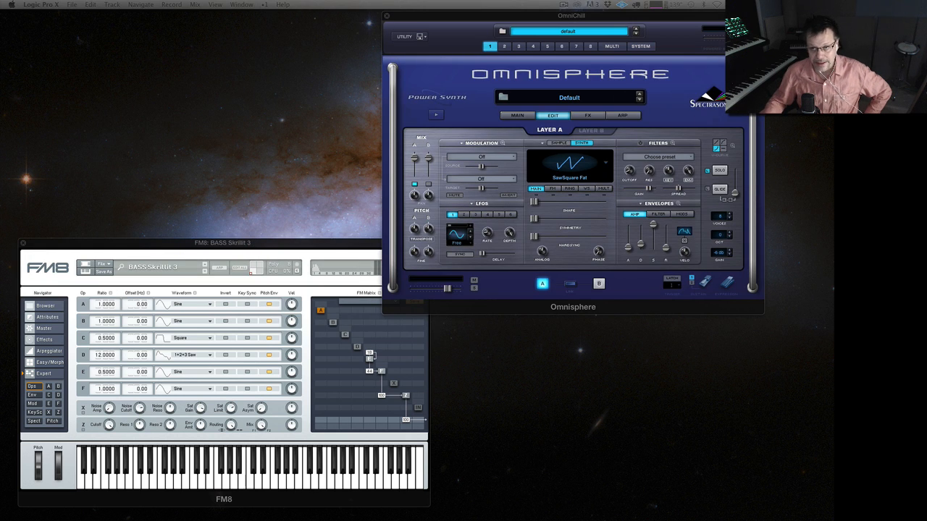
drag(110, 244, 926, 247)
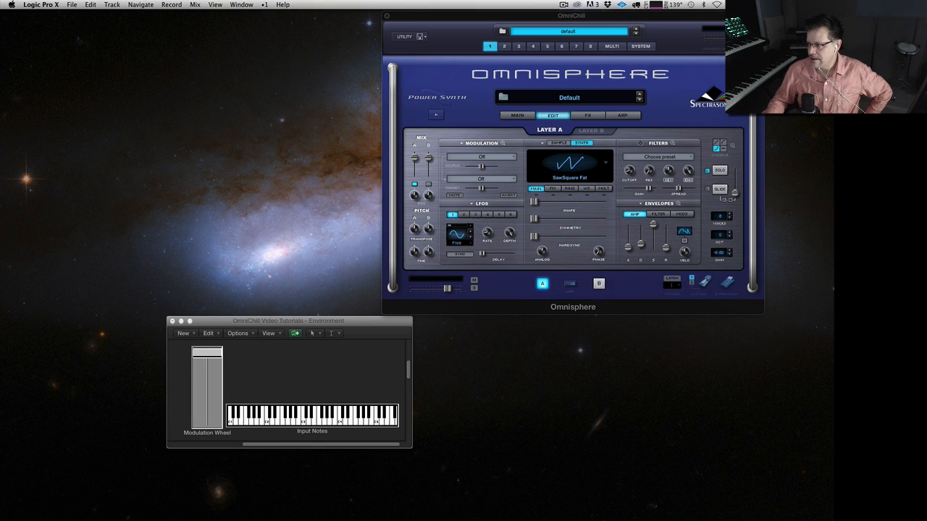
Center the Omnisphere window on the screen and lower the Environment's Modulation Wheel to its minimum.
drag(926, 80, 926, 145)
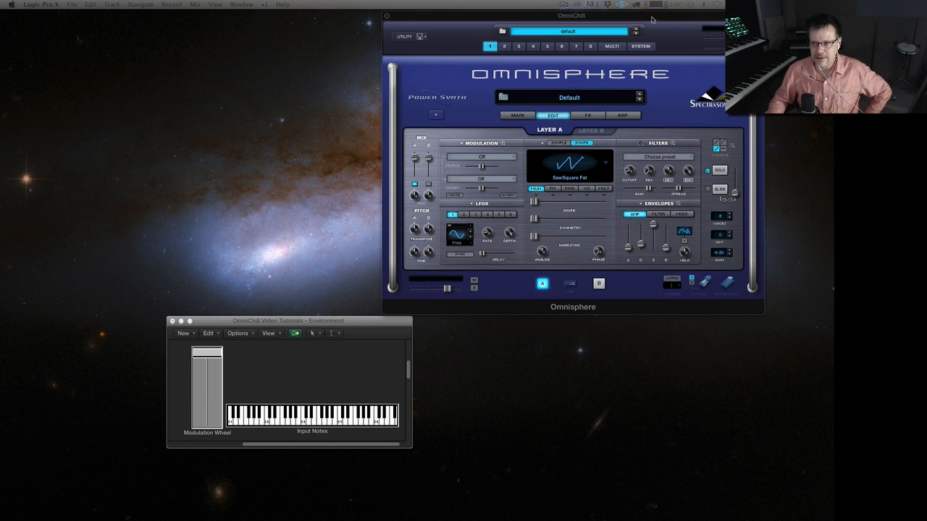
drag(652, 20, 496, 103)
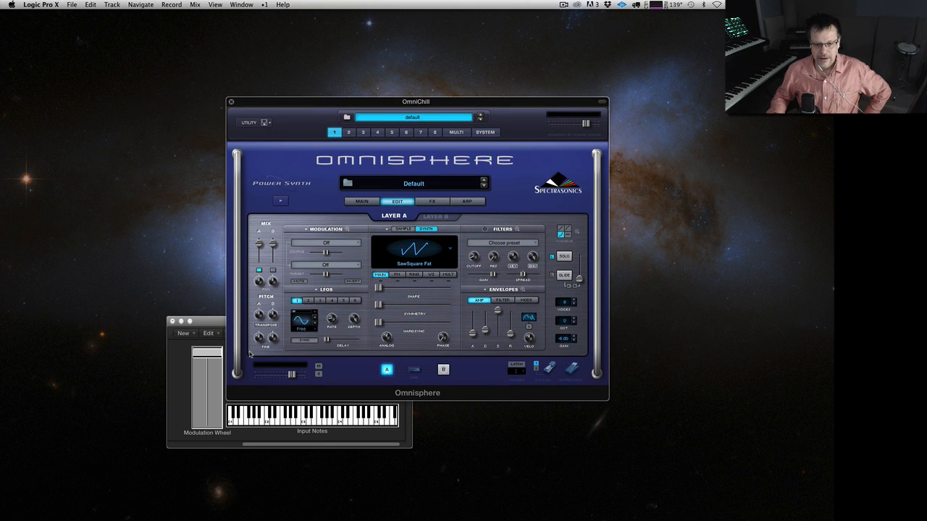
drag(205, 355, 230, 425)
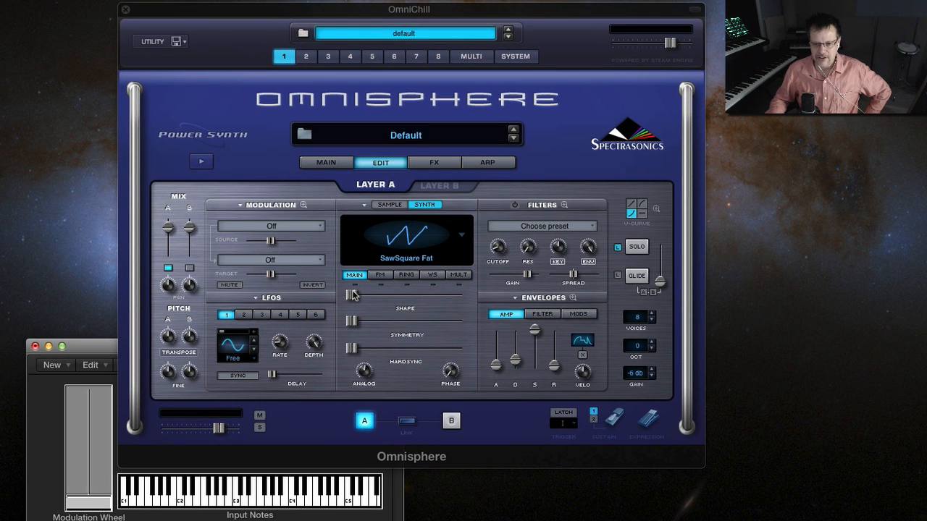
Set the Layer A filter to the Basic 12db Lowpass preset and adjust its Cutoff.
click(498, 244)
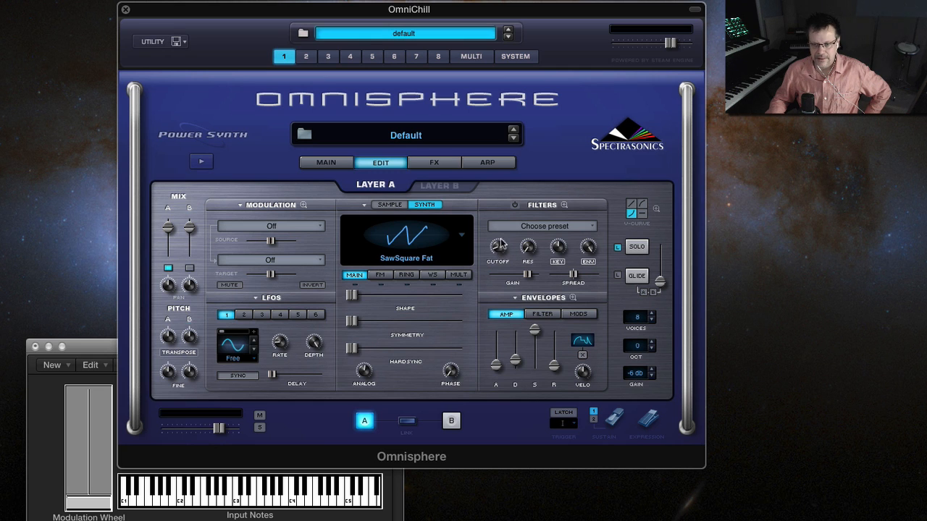
drag(496, 246, 504, 241)
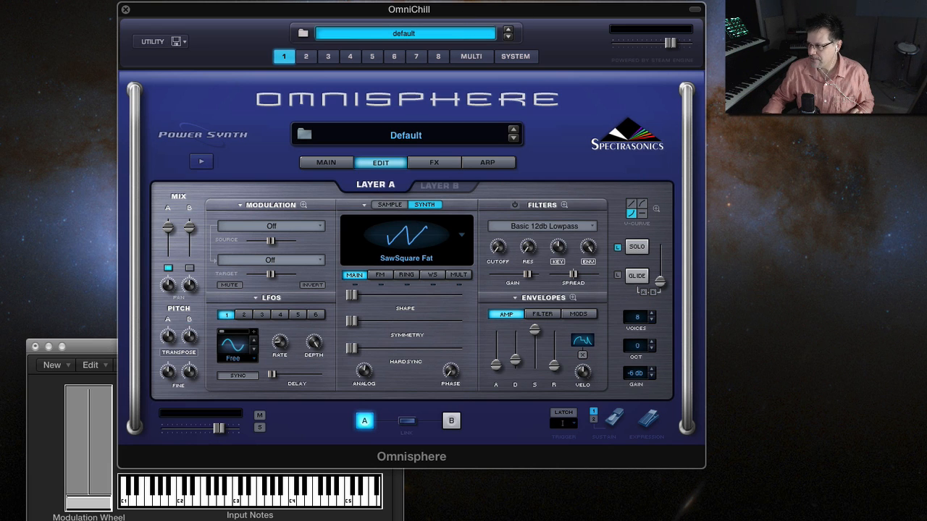
Bring FM8 back over Omnisphere to show its operators and FM Matrix, and clear it away again.
drag(925, 145, 509, 65)
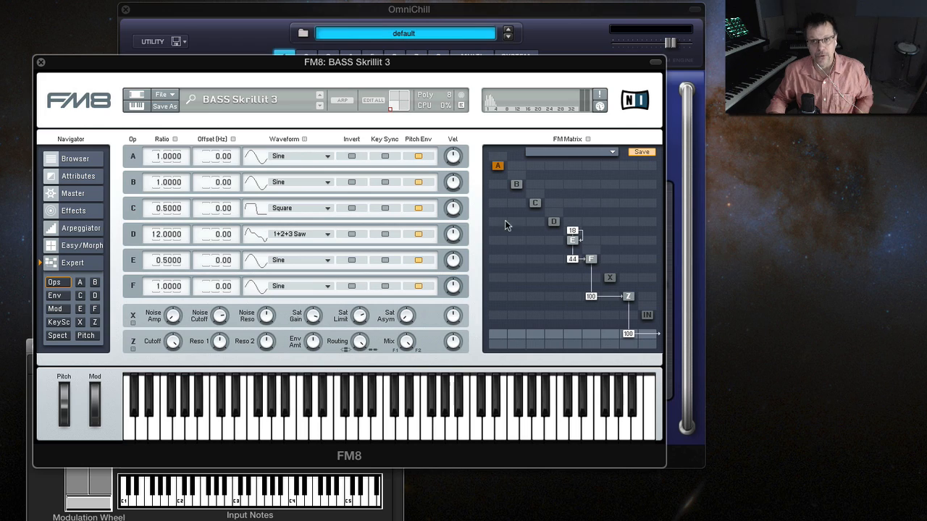
key(super+w)
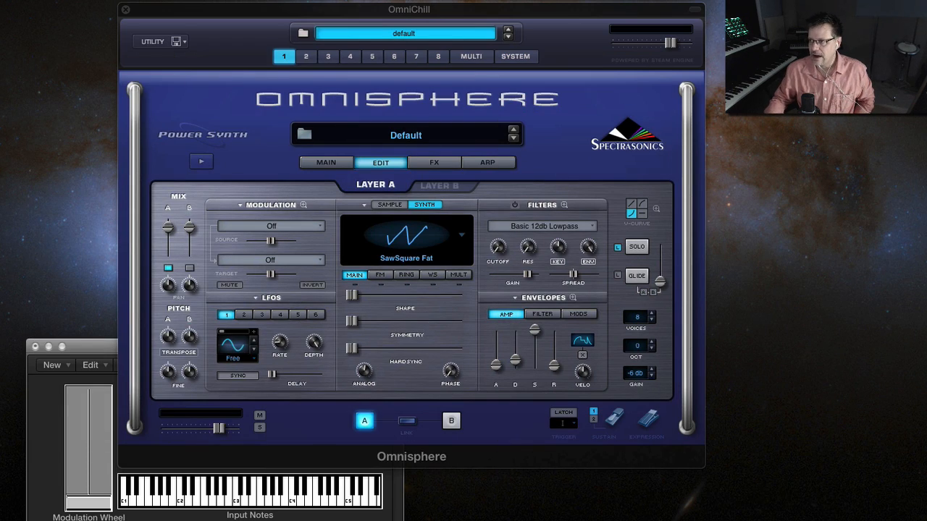
Bring up Serum and show the OSC A wavetable with its frames in the wavetable editor.
key(super+w)
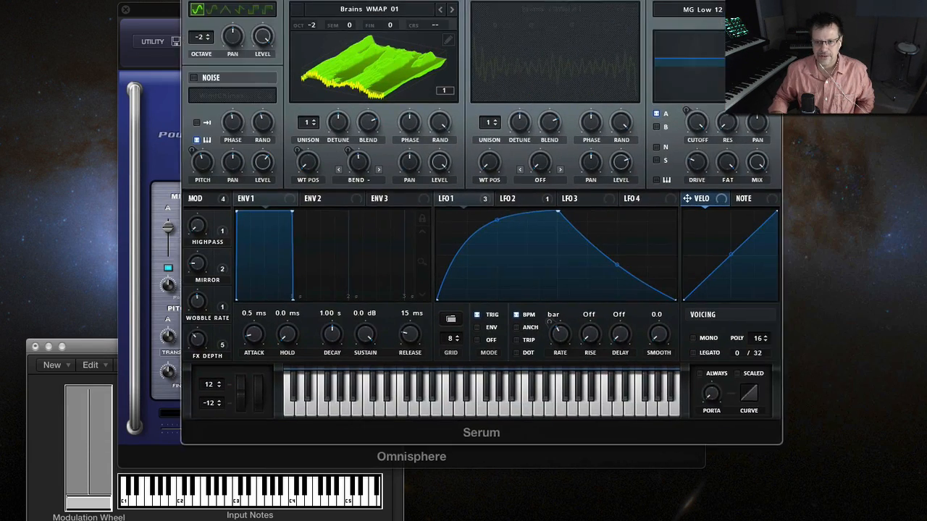
click(389, 82)
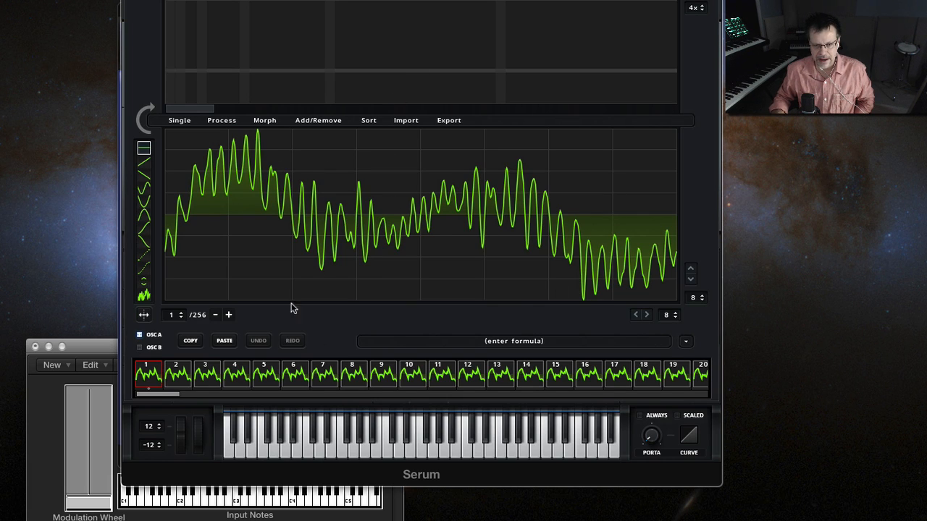
click(537, 373)
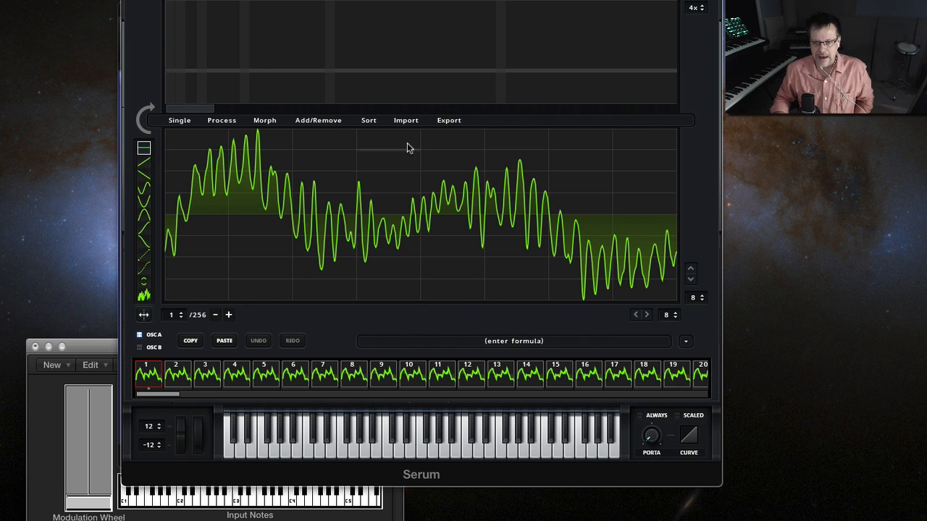
Clear Serum away to return to Omnisphere and show Layer A's list of synth waveforms, keeping SawSquare Fat.
click(176, 13)
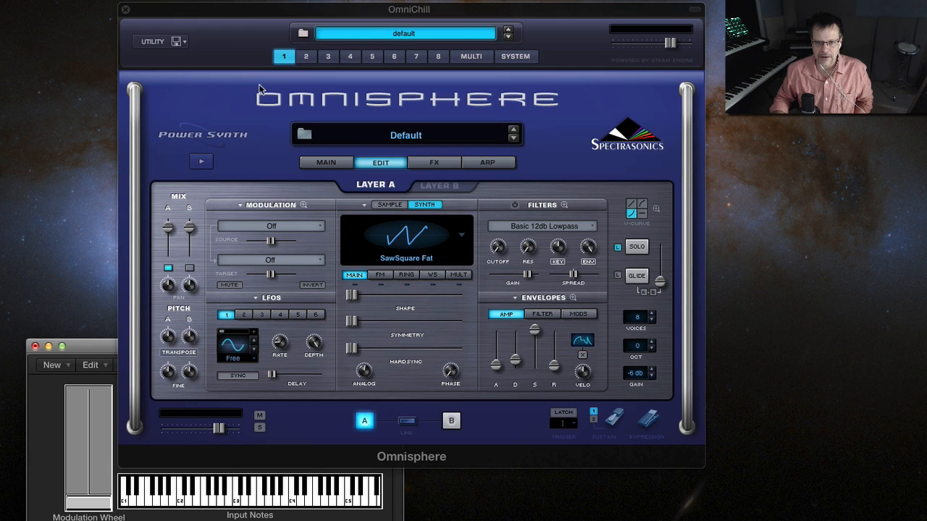
click(430, 207)
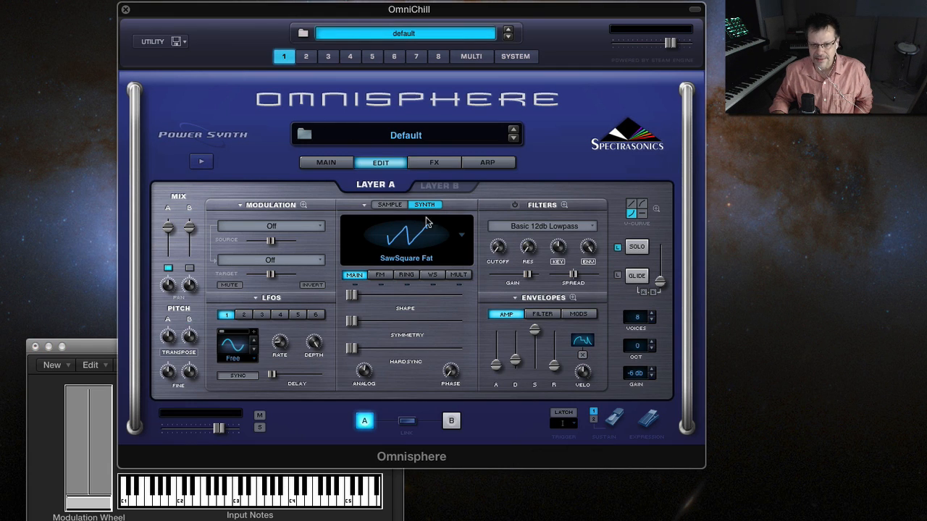
click(414, 239)
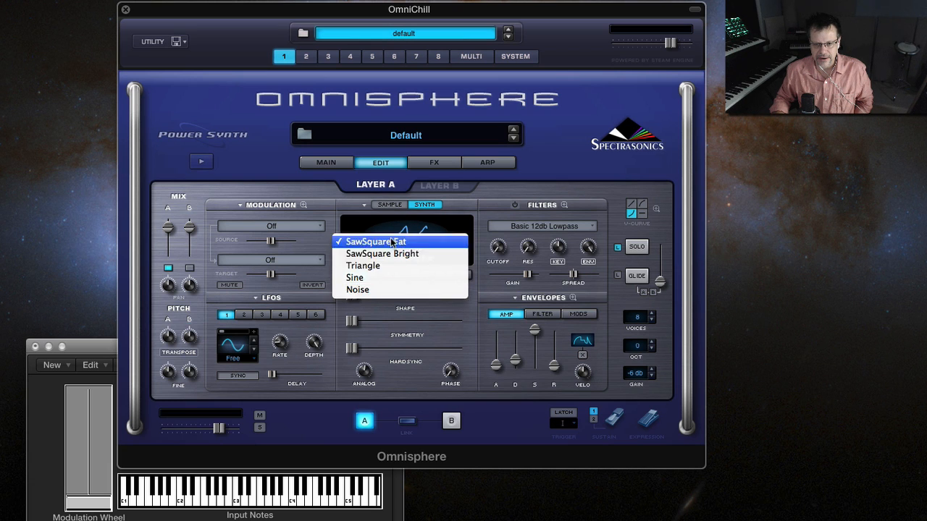
click(366, 299)
Show the Ring, Wave Shaper and FM pages of Layer A's oscillator and return to its Main page.
click(407, 275)
click(433, 275)
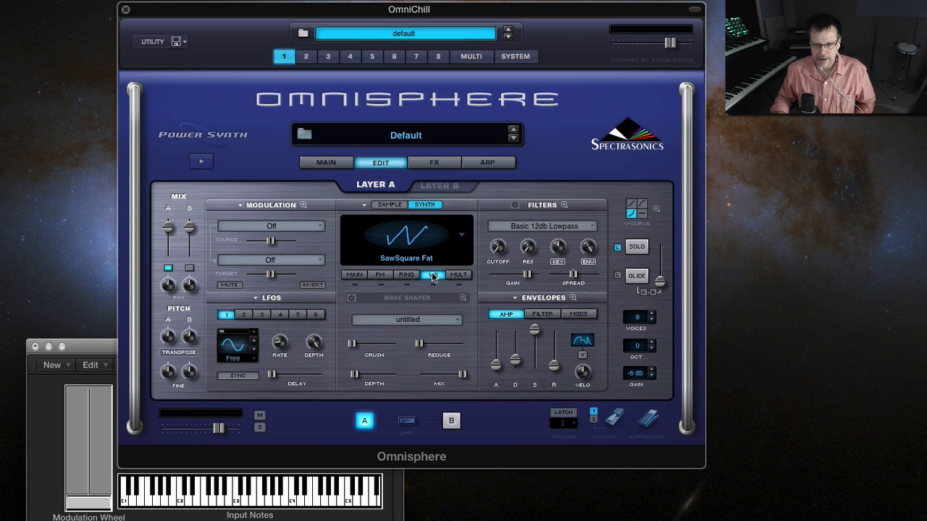
click(407, 275)
click(385, 276)
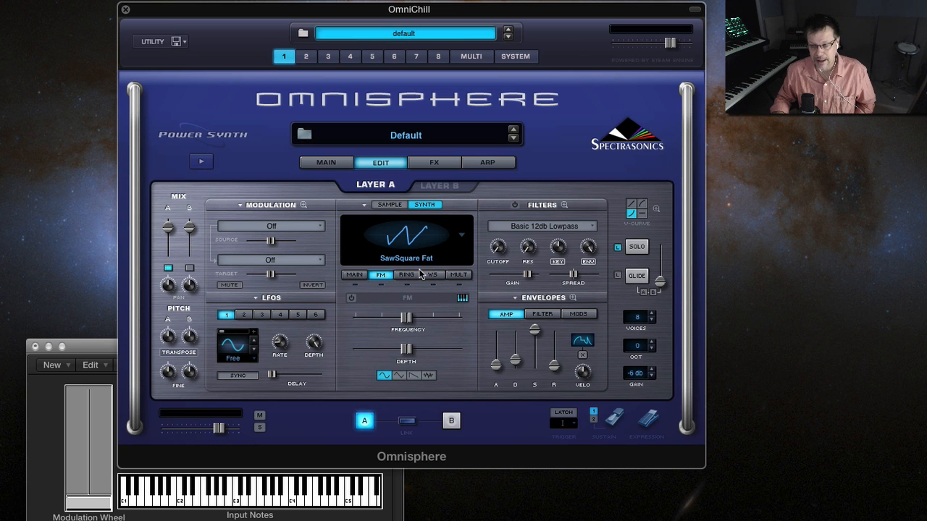
click(354, 274)
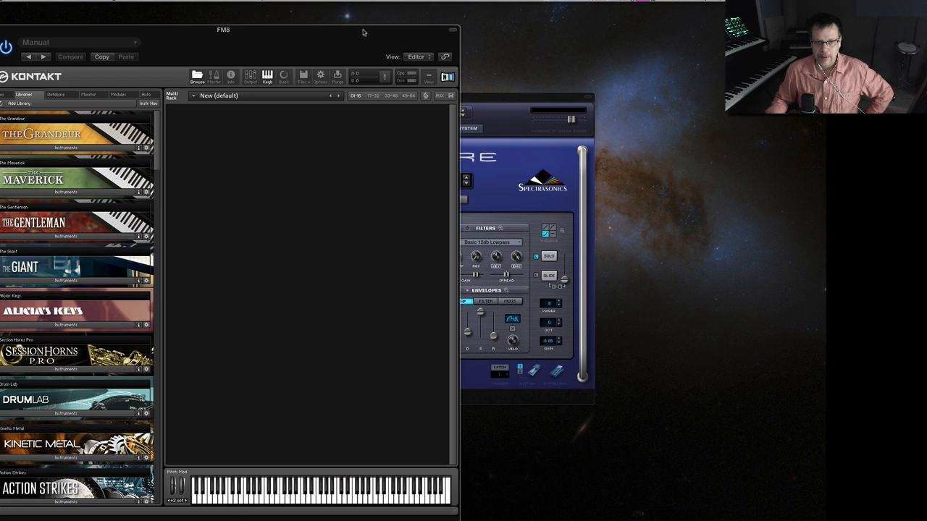
Bring Kontakt into view, load Blue Ballad from Scarbee Vintage Keys, and replace it with George Duke Soul Treasures' 080 - In The End.
drag(363, 31, 505, 10)
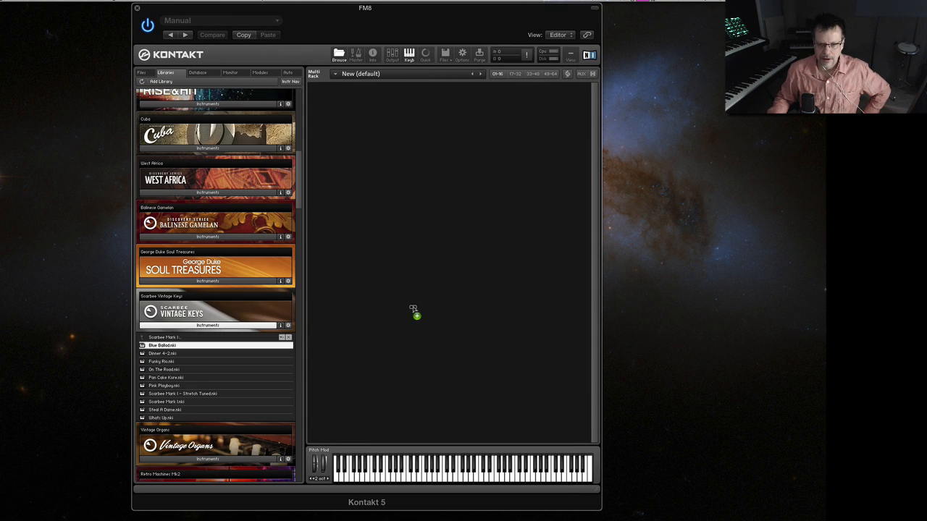
drag(413, 311, 412, 310)
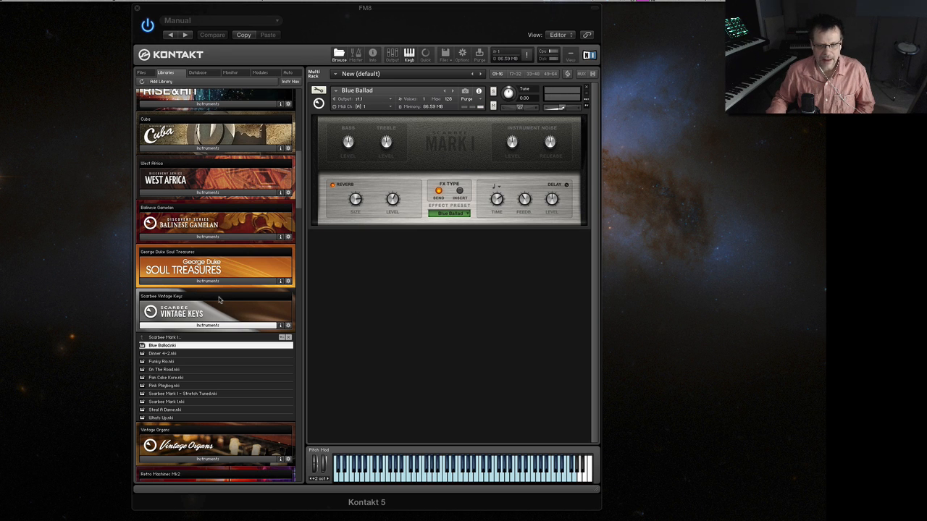
scroll(220, 299, up, 1)
click(208, 285)
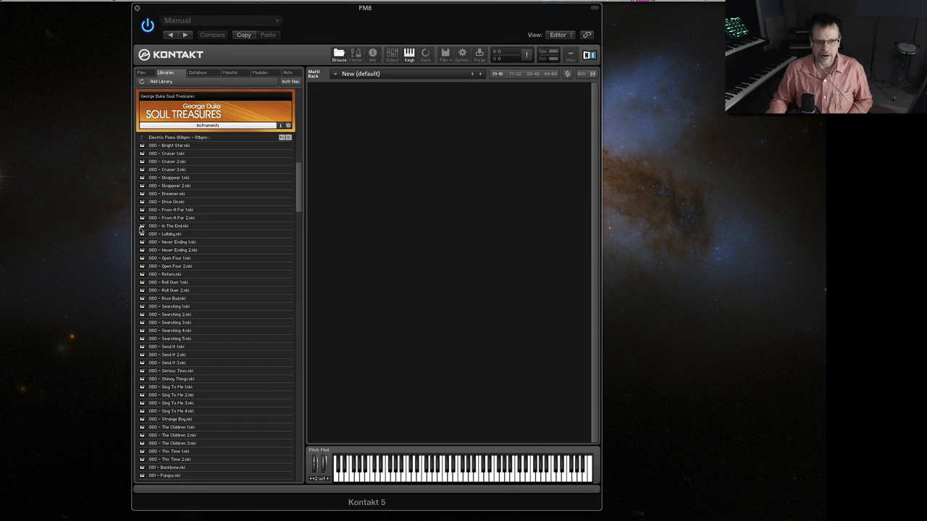
double_click(168, 226)
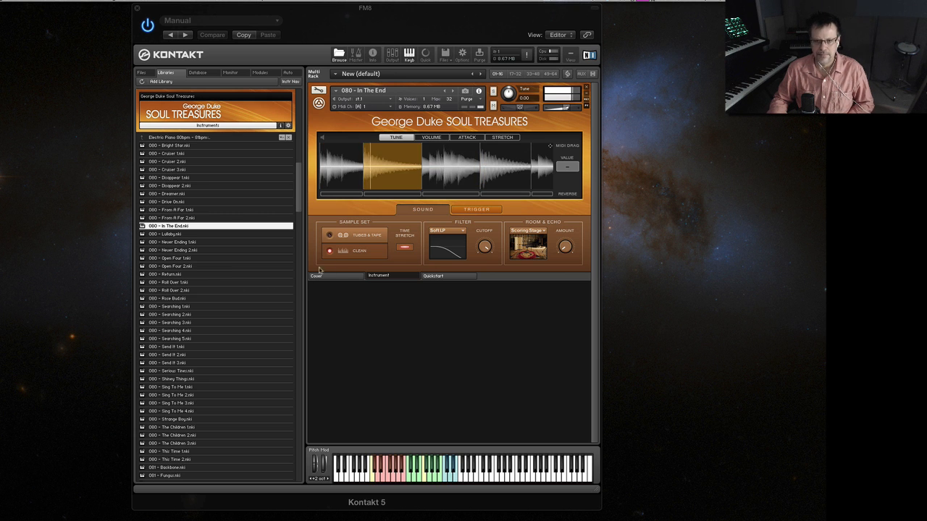
Browse through Kontakt's sample libraries, including the drum kit instruments of MegaMacho Drums, and return to the start of the list.
scroll(253, 282, up, 5)
double_click(249, 289)
scroll(248, 274, down, 1)
drag(298, 223, 288, 406)
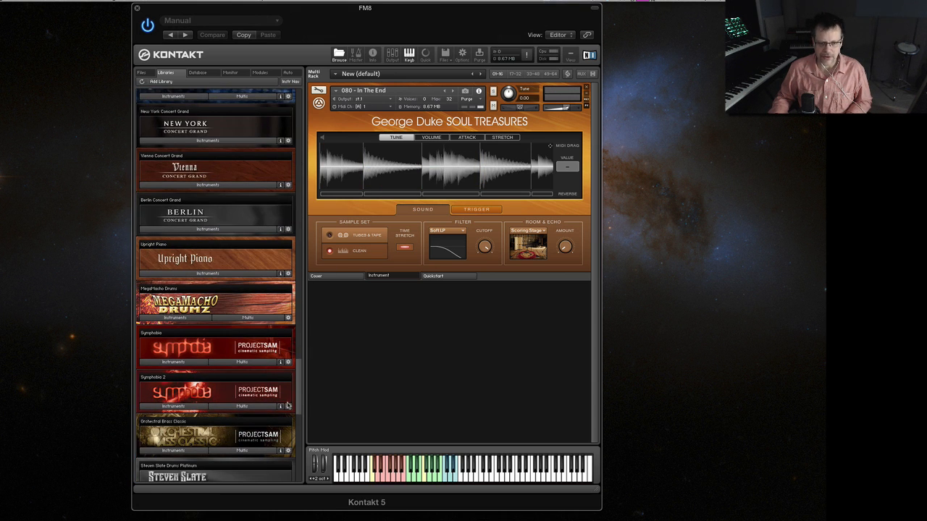
click(193, 320)
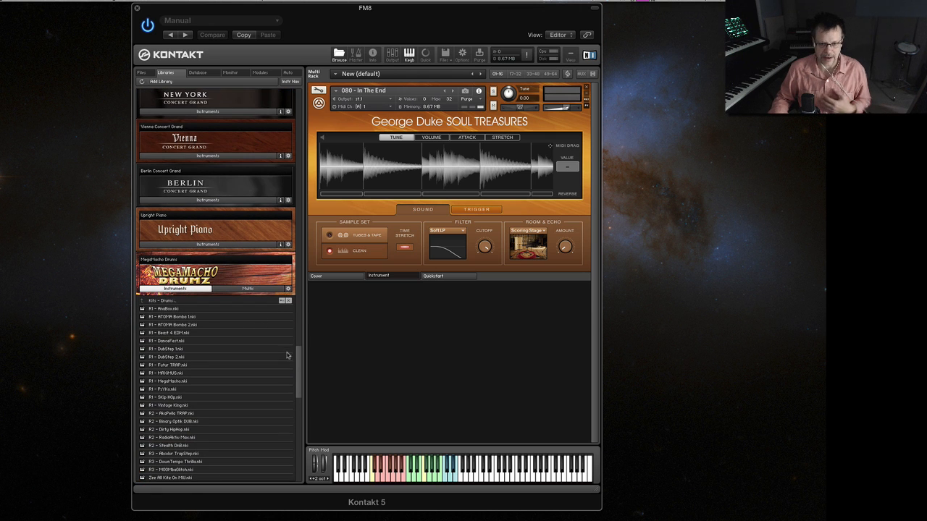
drag(297, 362, 295, 304)
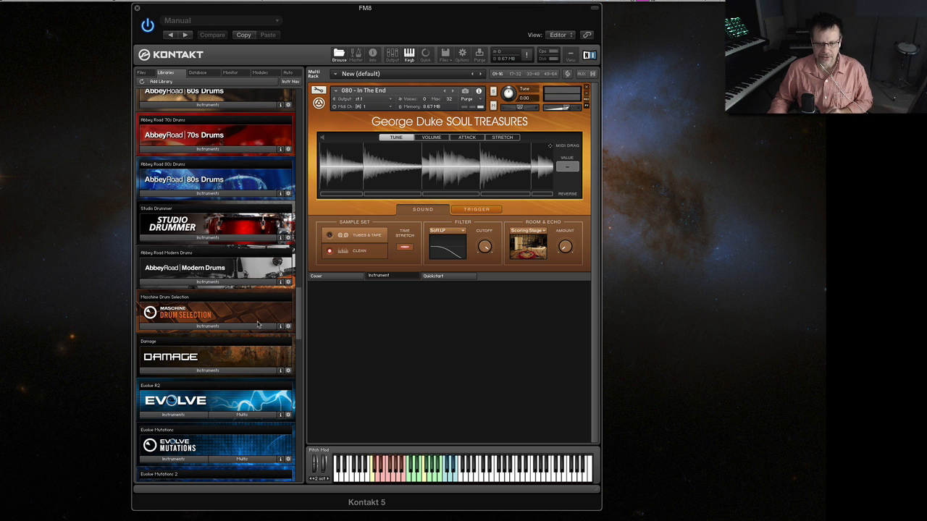
drag(298, 319, 287, 100)
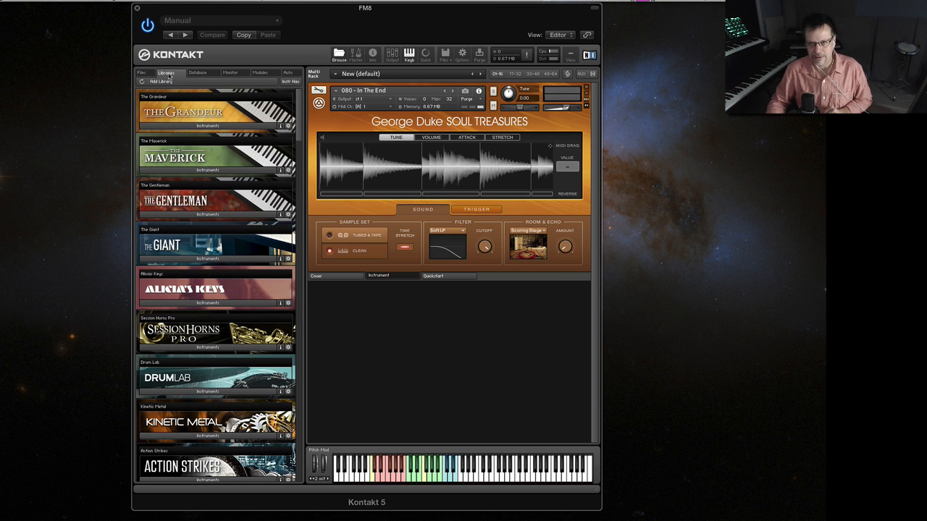
Show the sample library folders in Kontakt's file browser, return to its library list, and close the Kontakt window.
click(142, 73)
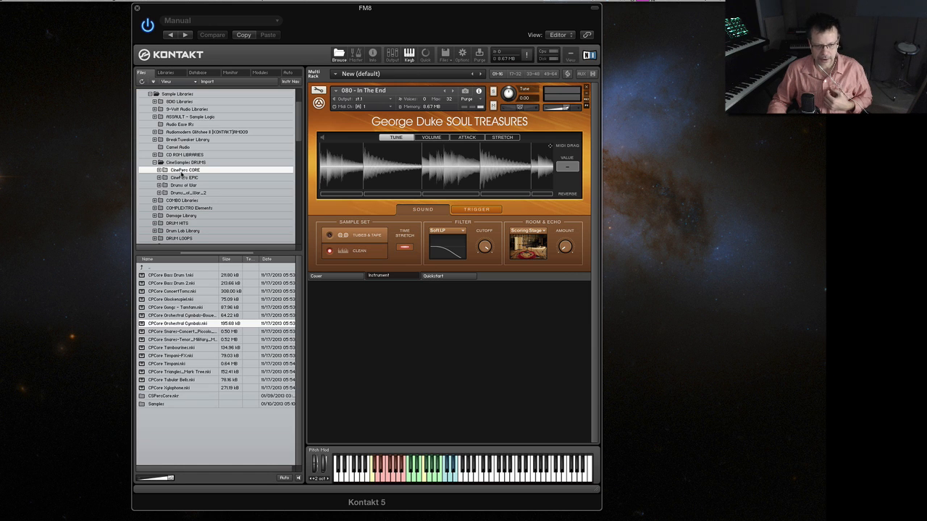
click(167, 74)
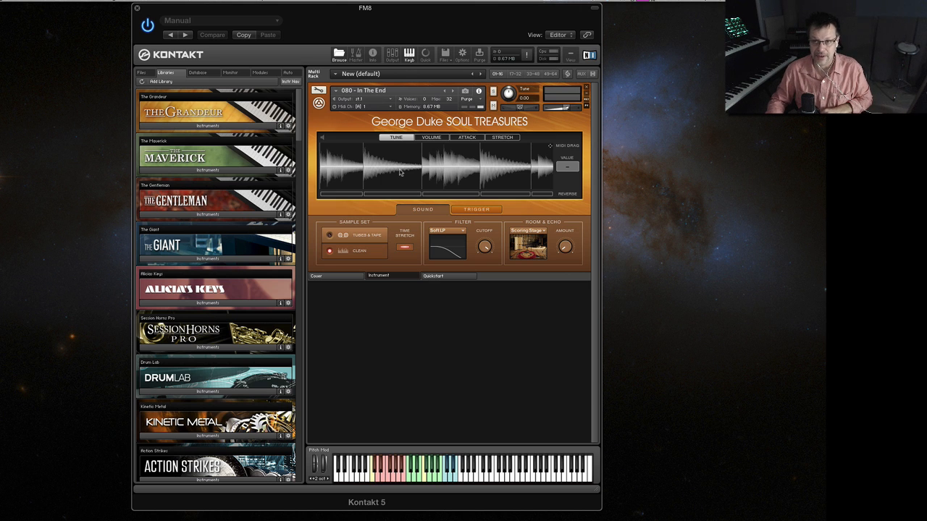
click(137, 9)
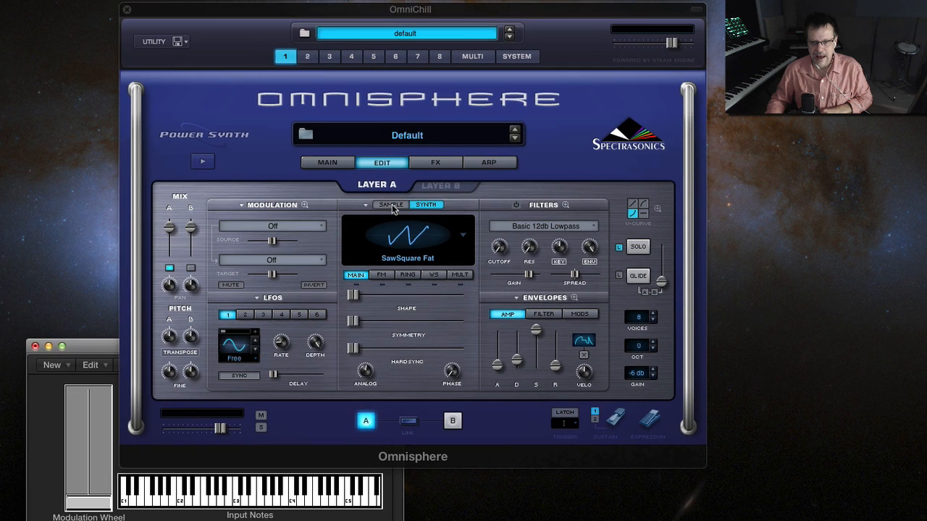
Show Layer A's Sample oscillator mode in Omnisphere, return it to Synth, and point out layers A and B.
click(392, 206)
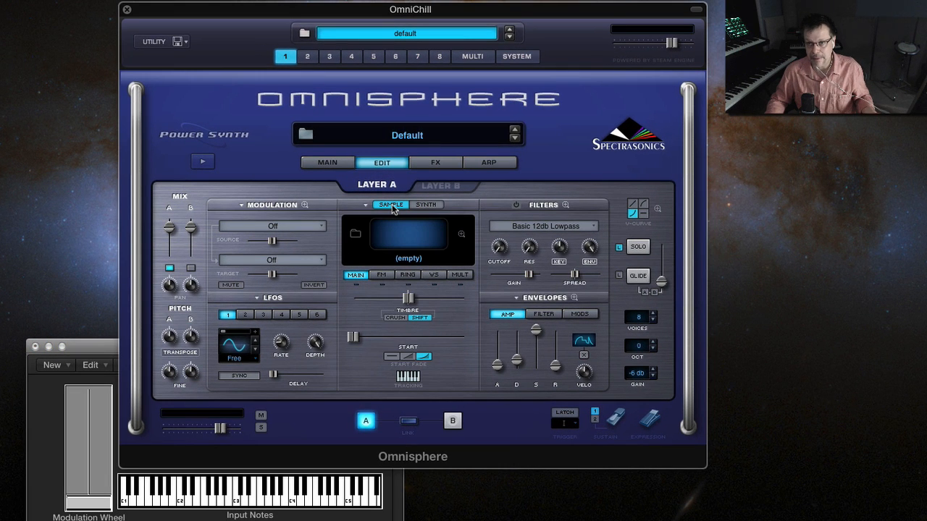
click(427, 205)
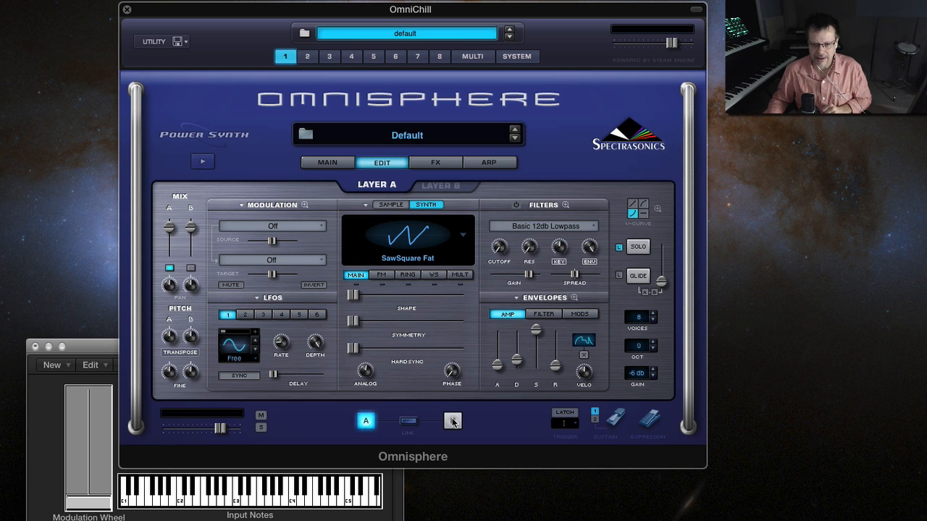
click(452, 421)
click(366, 423)
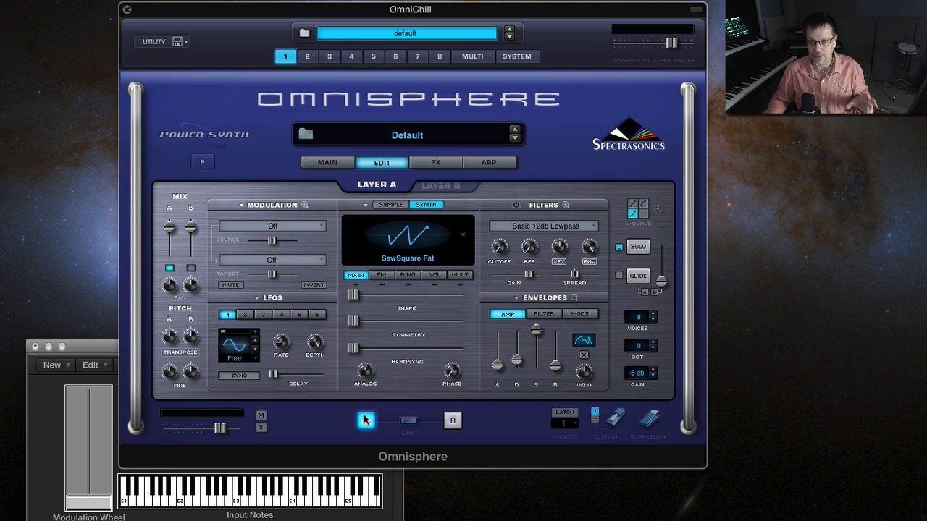
Set Layer A's oscillator to Sample mode and browse its available soundsources.
click(392, 206)
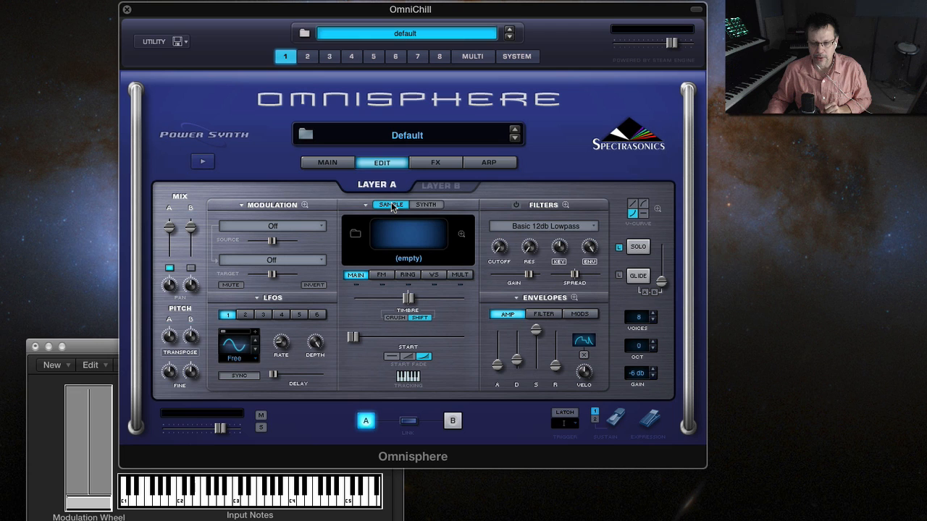
click(355, 236)
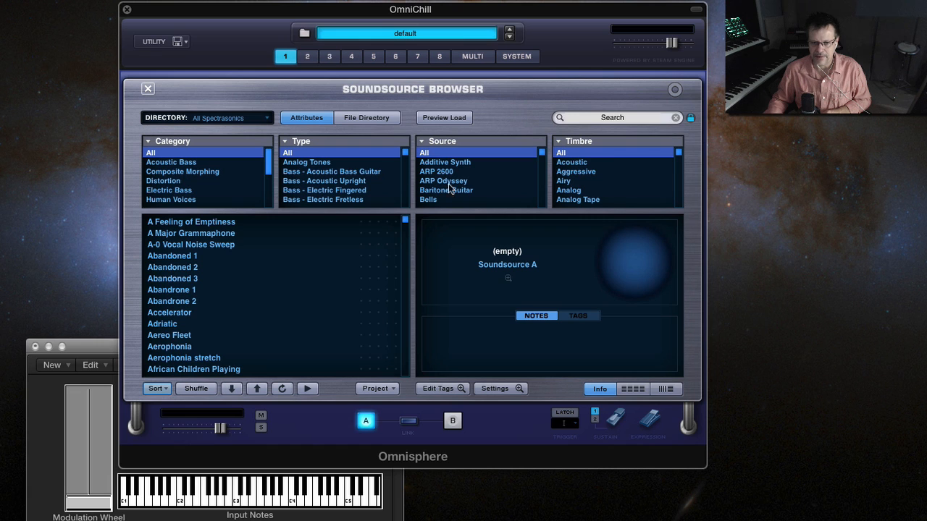
drag(404, 219, 412, 327)
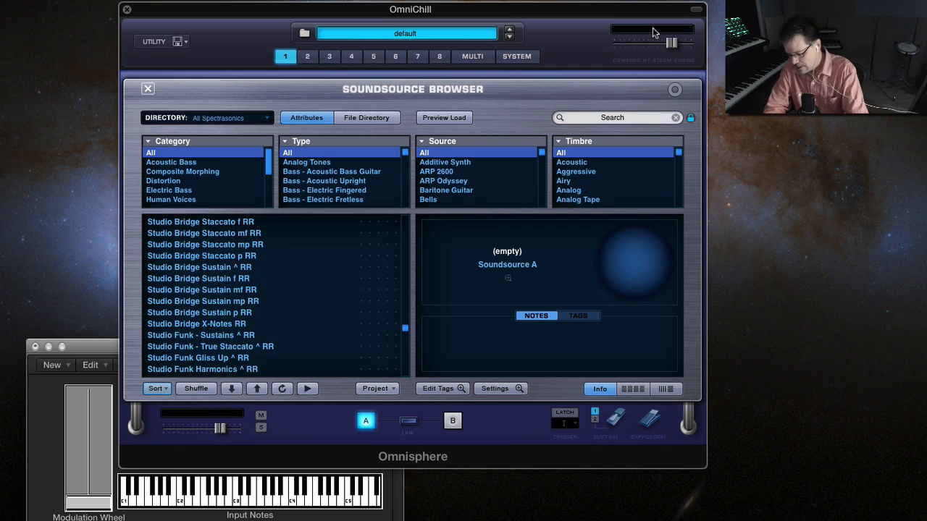
Search the soundsources for "choir" and load Boys Choir Ahs ^ into Layer A.
click(628, 117)
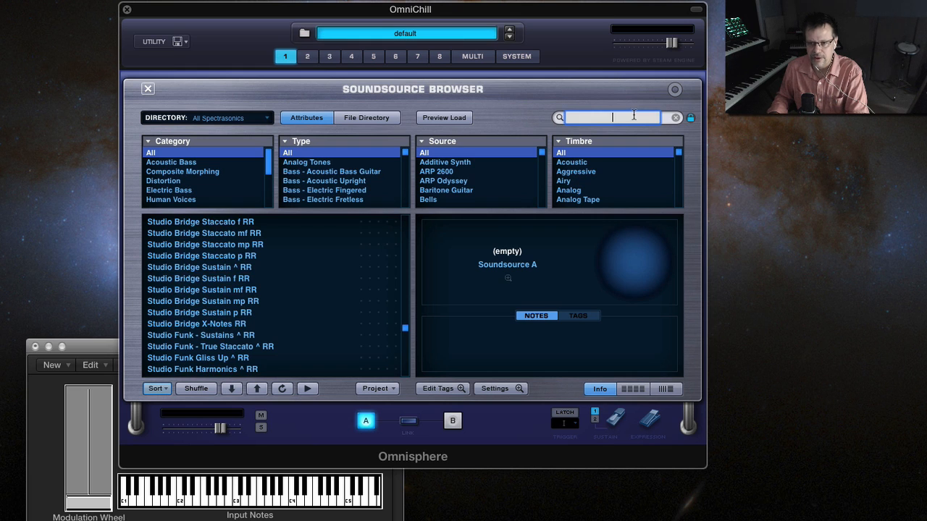
text(choir)
key(Return)
click(191, 235)
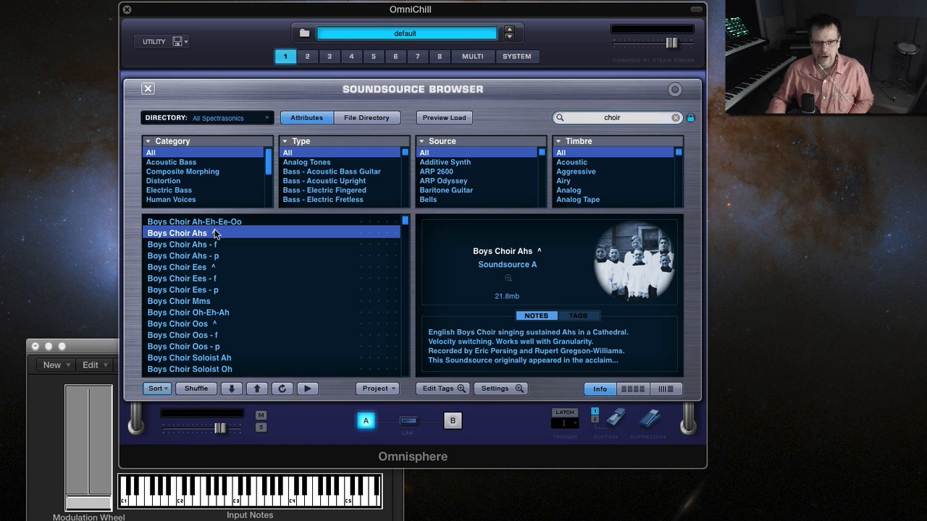
Audition the Boys Choir Soloist Ah and Boys Intervals Fifth Down soundsources on Layer A.
scroll(194, 314, down, 2)
click(195, 315)
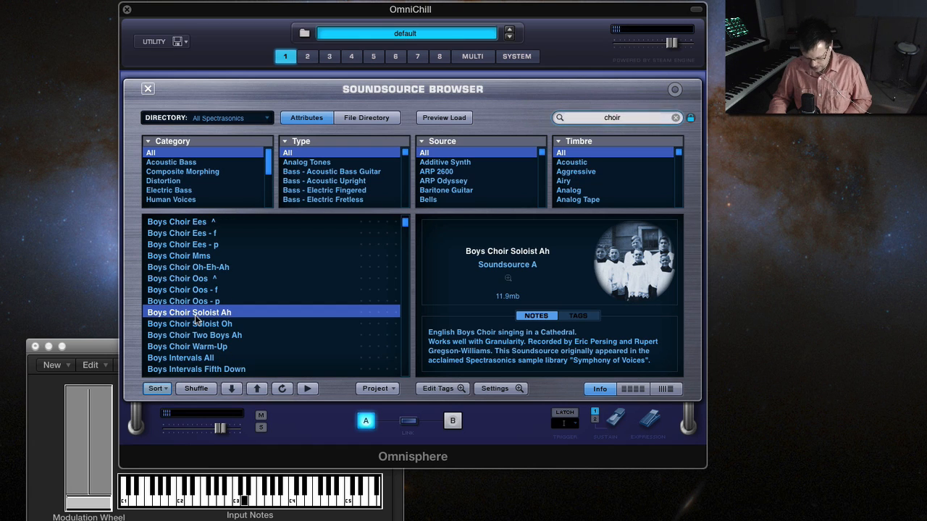
scroll(195, 315, down, 5)
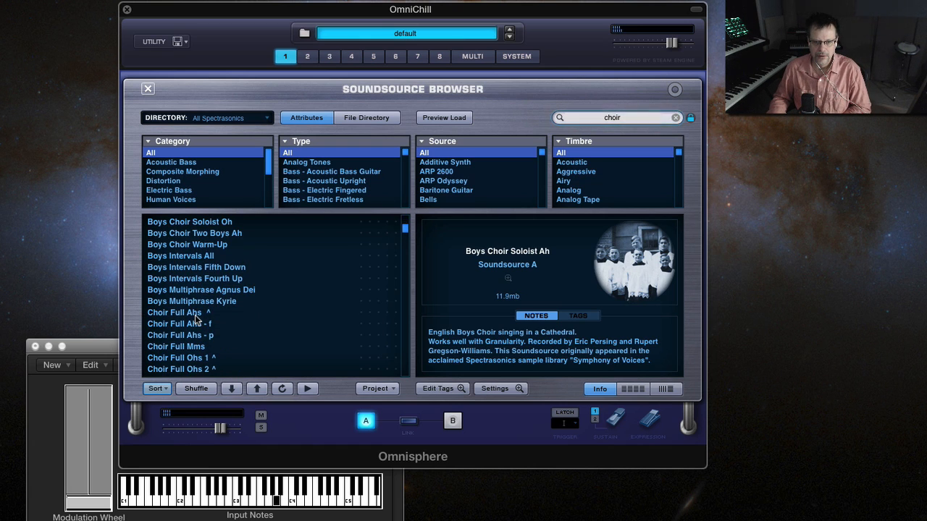
click(207, 268)
scroll(211, 314, down, 2)
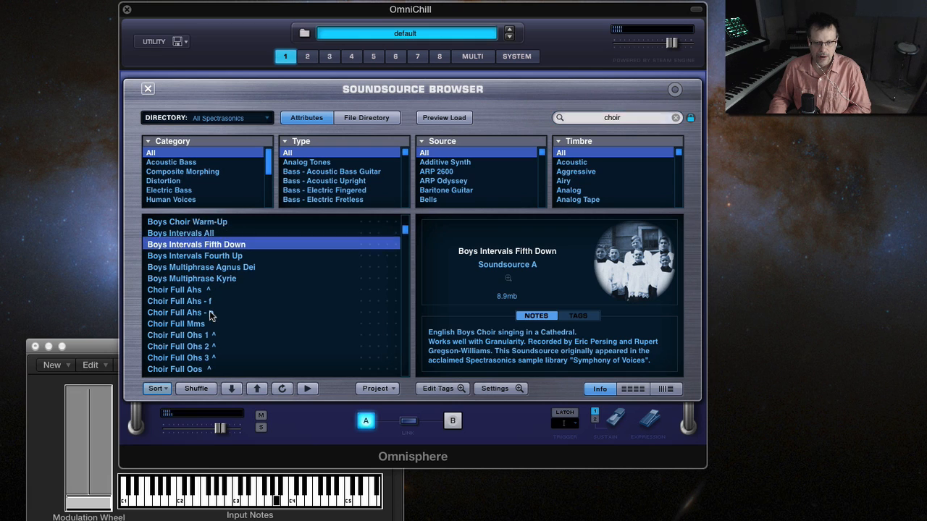
Audition Choral FX Avante Garde 5, Chattering 1, Heavy Sigh 1 and Laughter Reverse, and load Choral FX Men Cluster 1 into Layer A.
scroll(210, 315, down, 10)
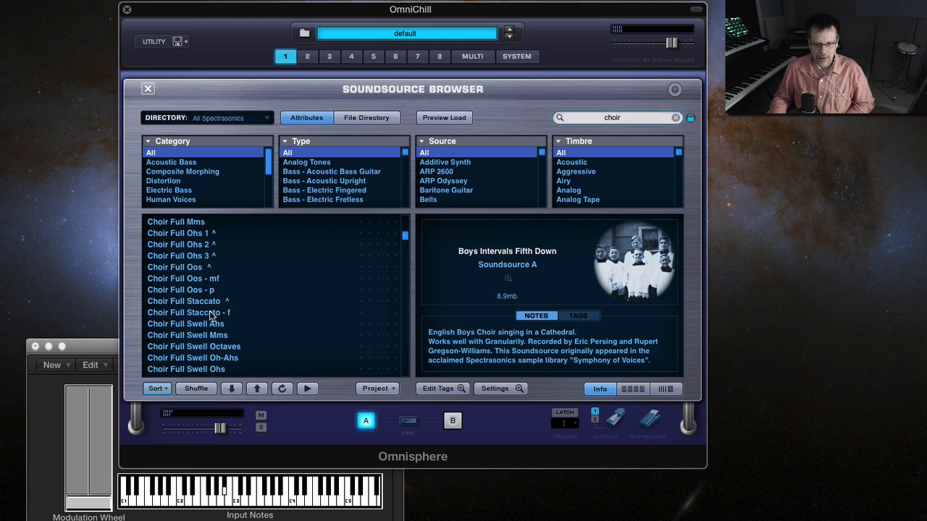
scroll(210, 315, down, 8)
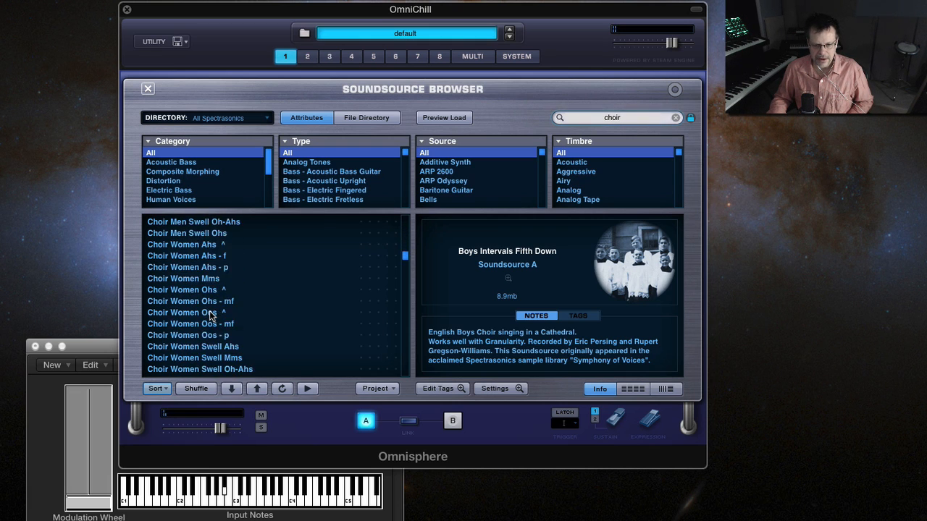
click(208, 288)
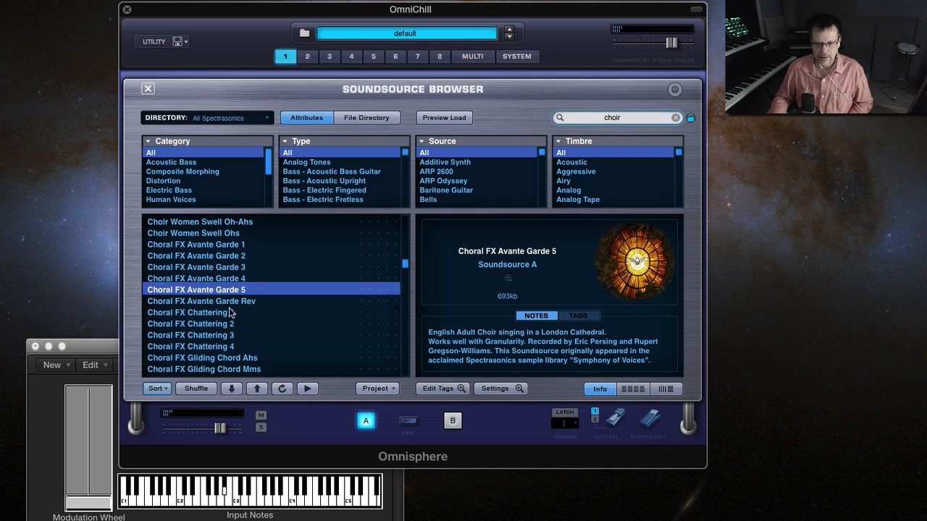
click(221, 315)
scroll(221, 318, down, 4)
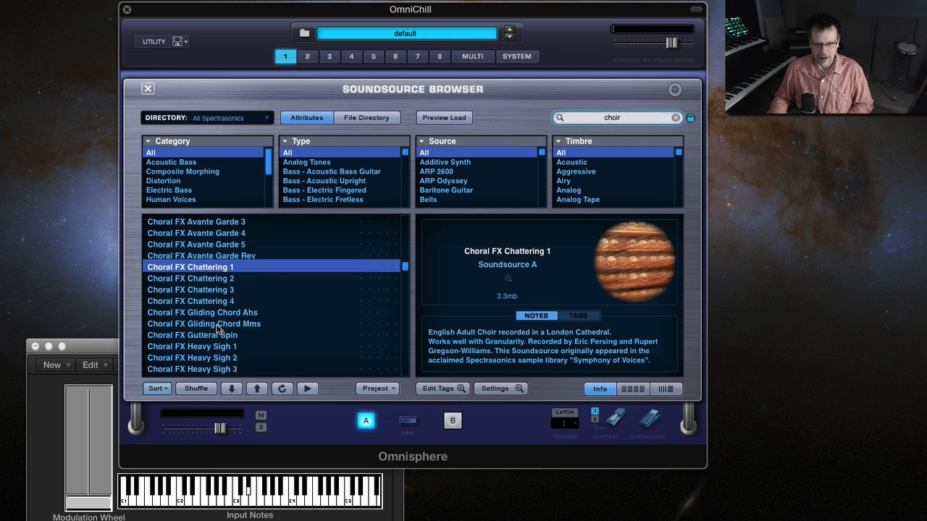
click(212, 302)
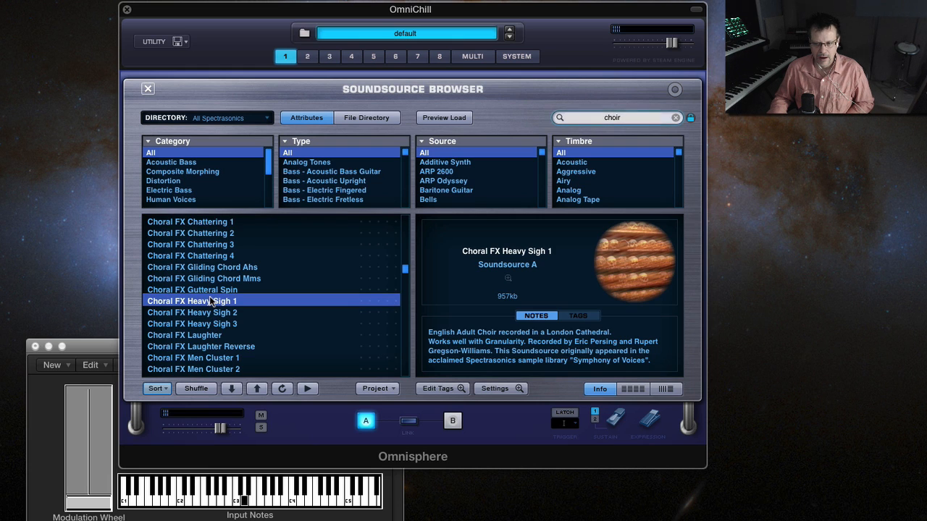
scroll(210, 301, down, 2)
click(210, 303)
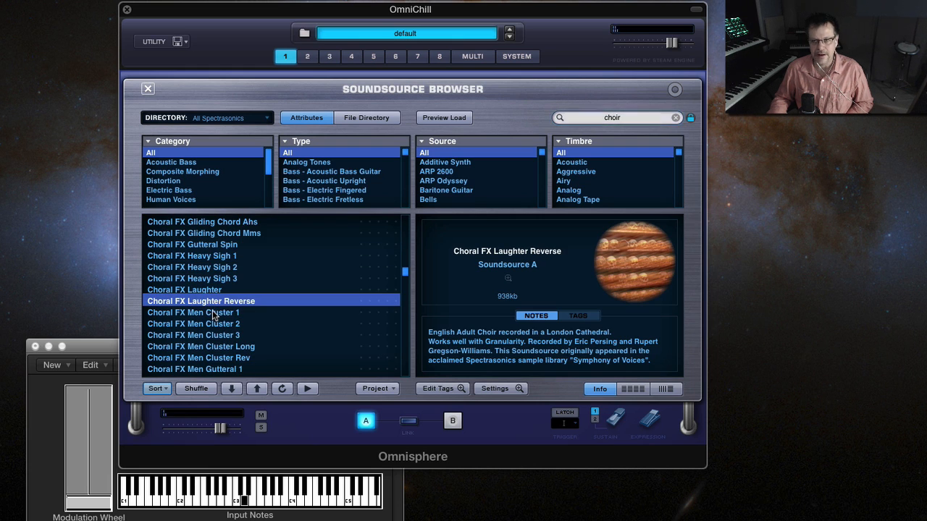
click(214, 314)
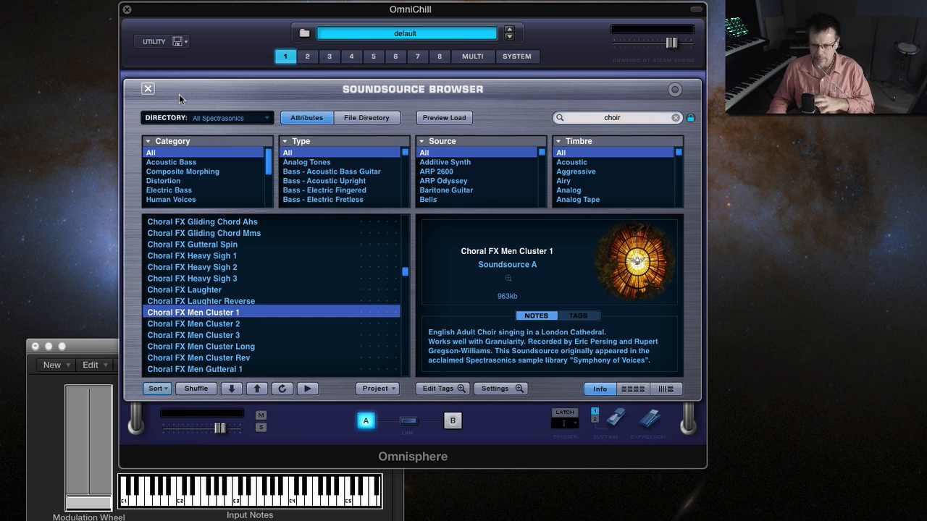
Close the soundsource browser and return Layer A to Synth mode with the SawSquare Fat waveform.
click(148, 88)
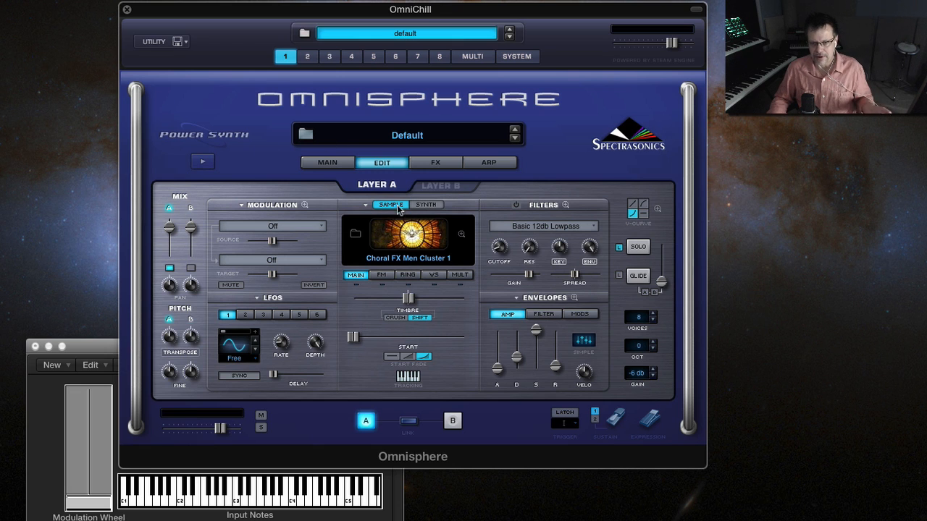
click(426, 205)
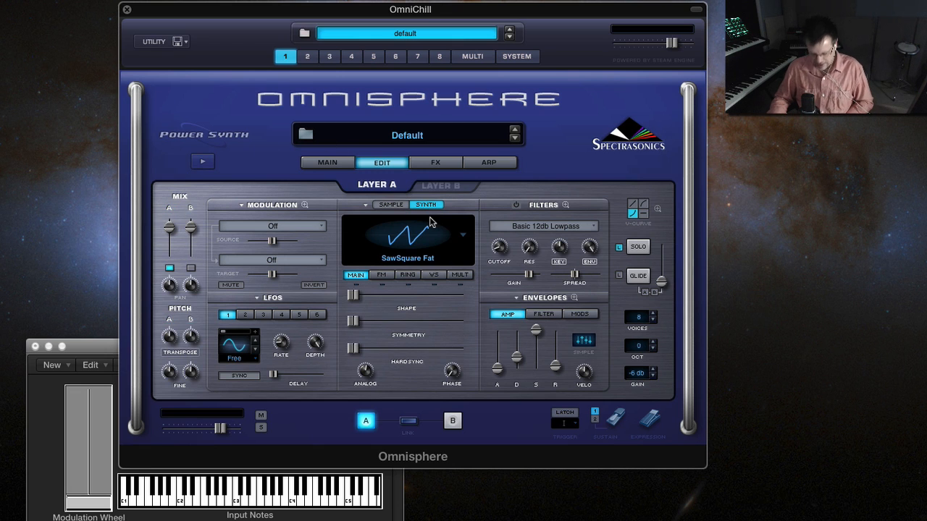
click(414, 242)
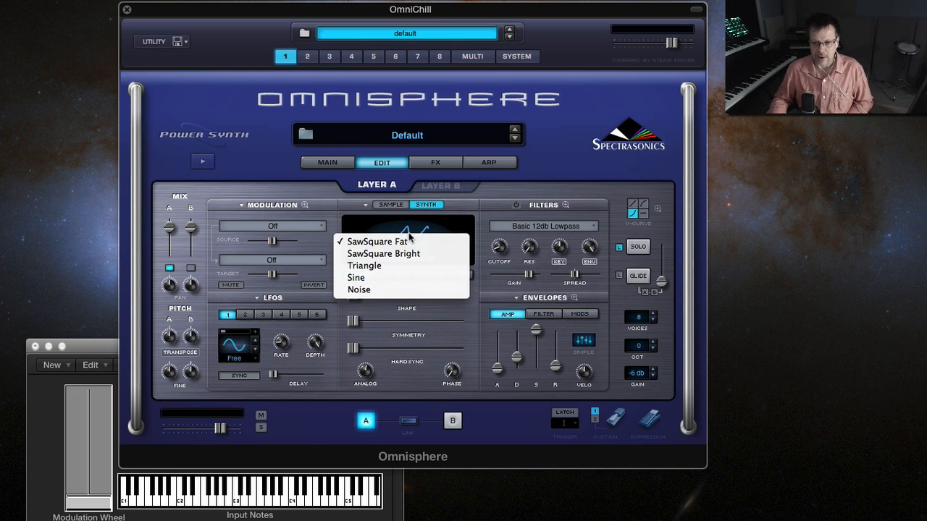
click(382, 243)
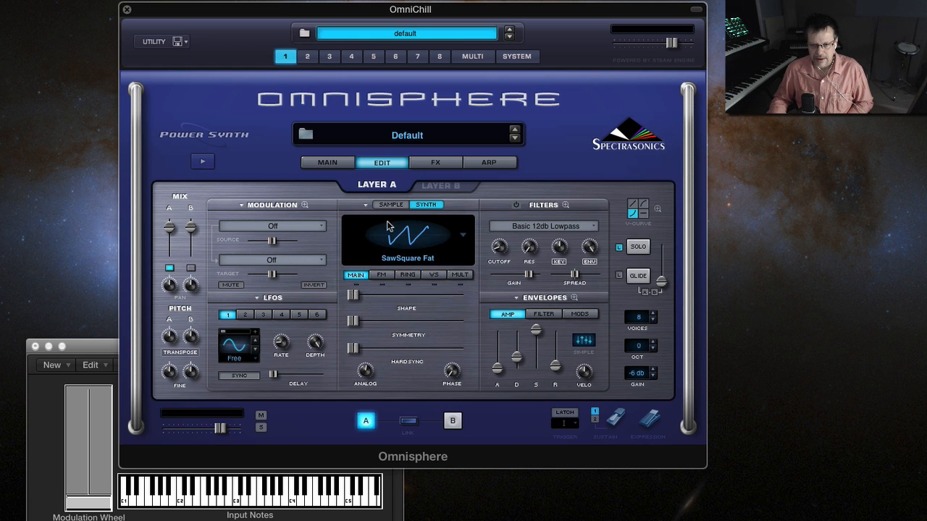
Compare Layer A's Sample mode with its Synth mode, ending in Synth mode.
click(390, 204)
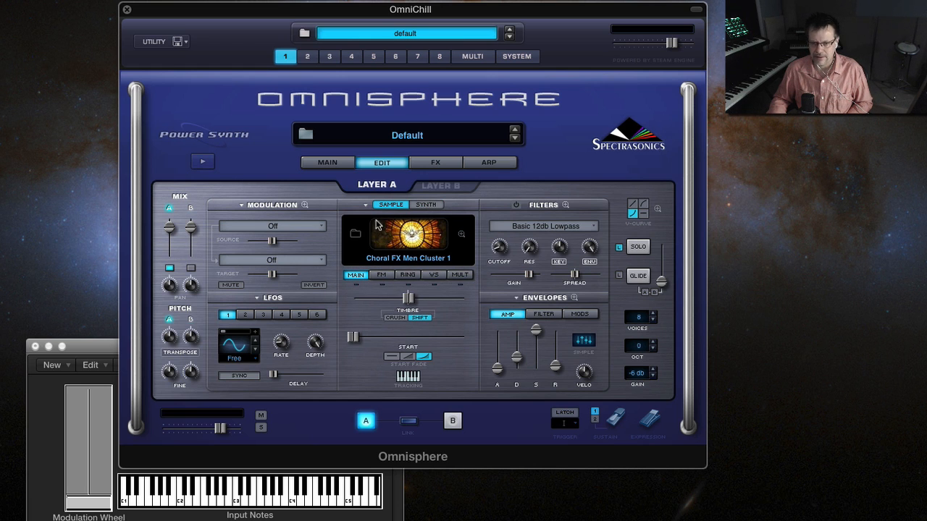
click(450, 420)
click(365, 421)
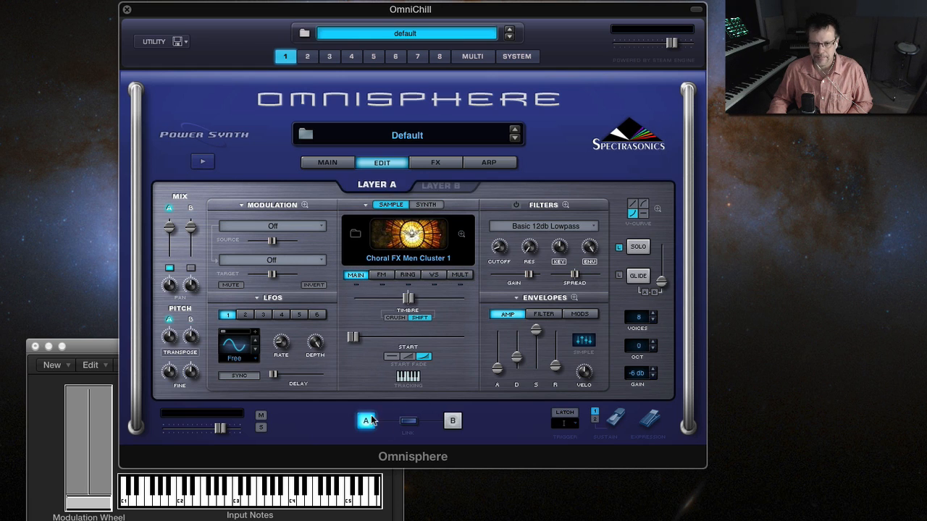
click(425, 206)
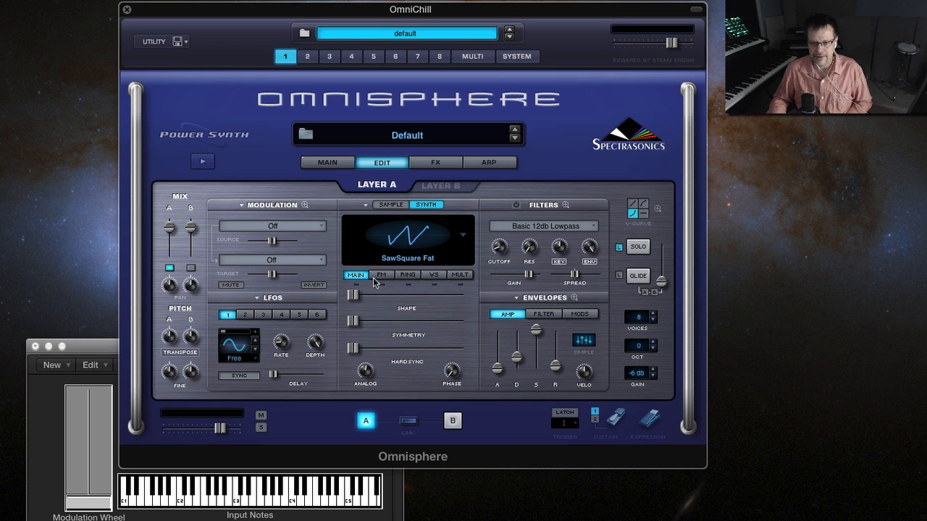
Raise the SawSquare Fat oscillator's Shape to maximum and try out the Symmetry and Hard Sync controls.
drag(353, 295, 489, 291)
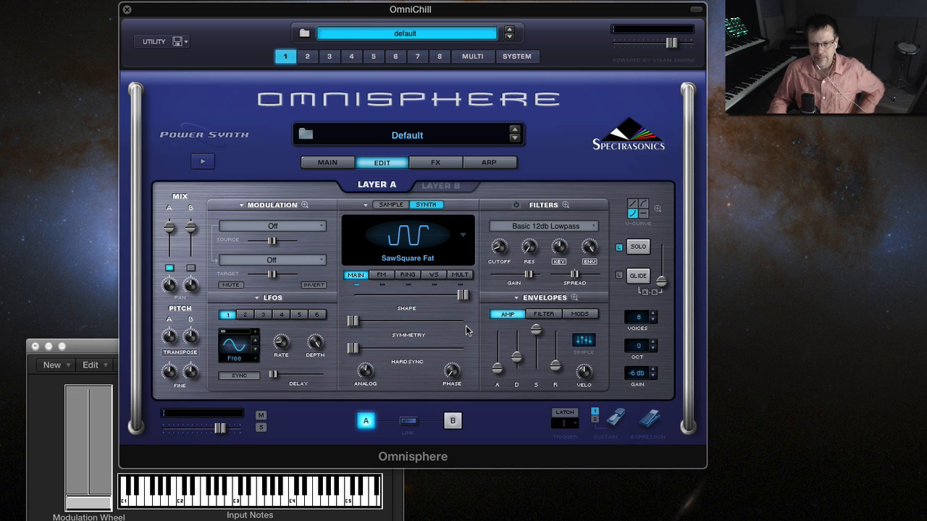
drag(354, 325, 445, 354)
drag(443, 355, 321, 345)
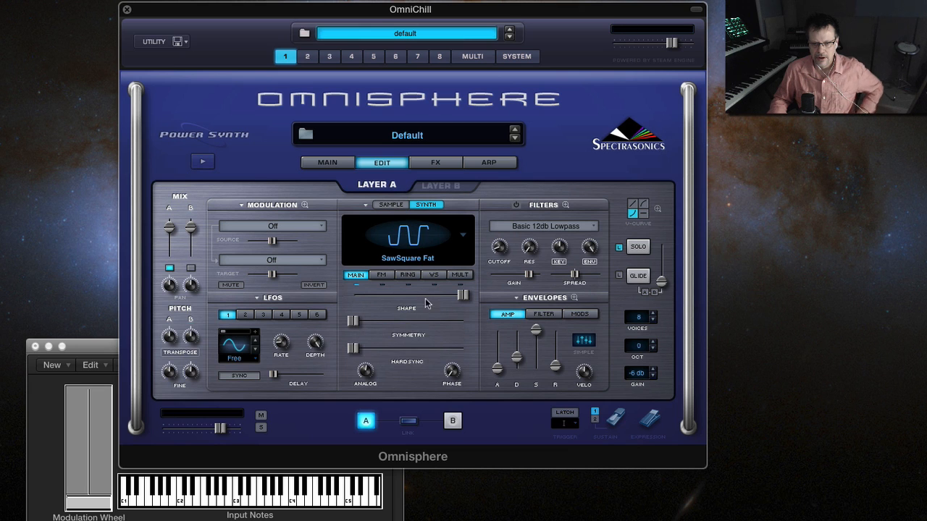
Look through the FM and ring modulation settings, enable Layer A's Wave Shaper and raise its Crush to about halfway.
click(382, 275)
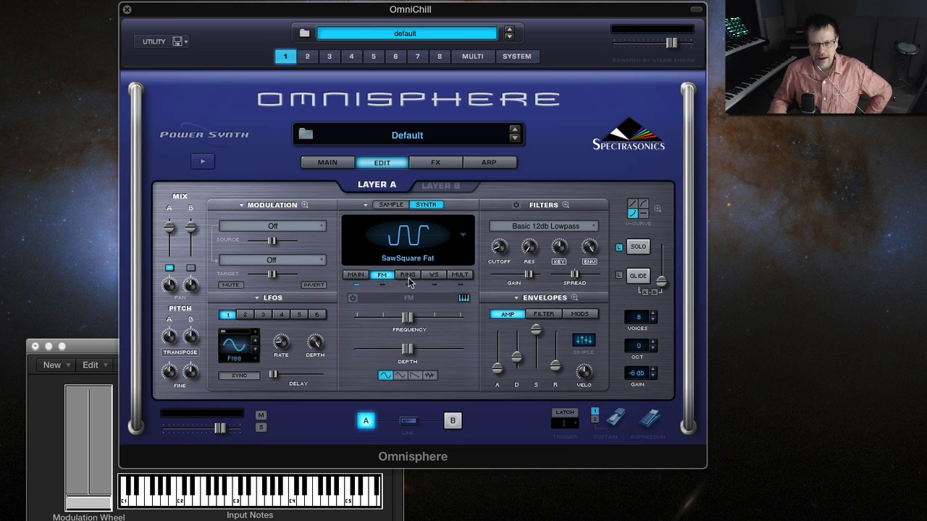
click(408, 277)
click(435, 277)
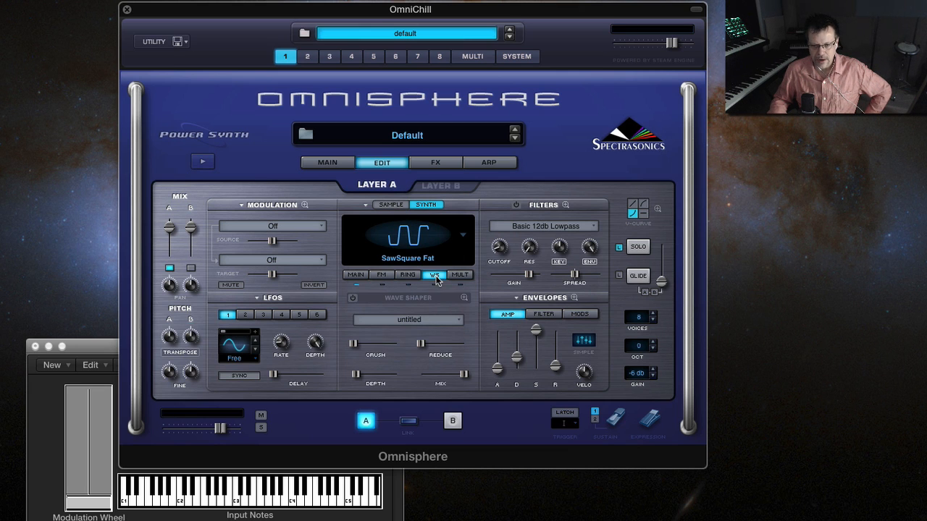
click(352, 298)
drag(354, 345, 378, 347)
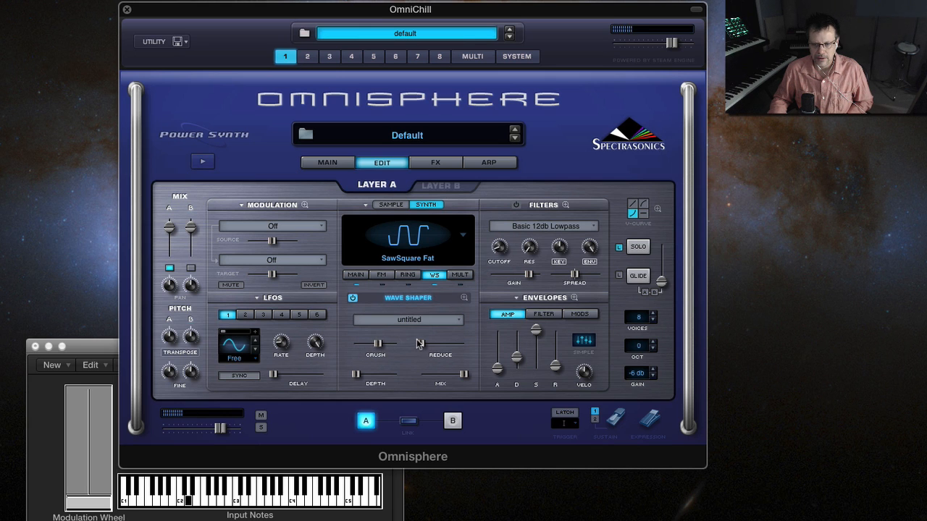
Reset the oscillator's Shape to 0.000, and try the Wave Shaper's Crush and Reduce on the saw wave, returning Reduce to minimum.
click(355, 276)
drag(462, 296, 355, 296)
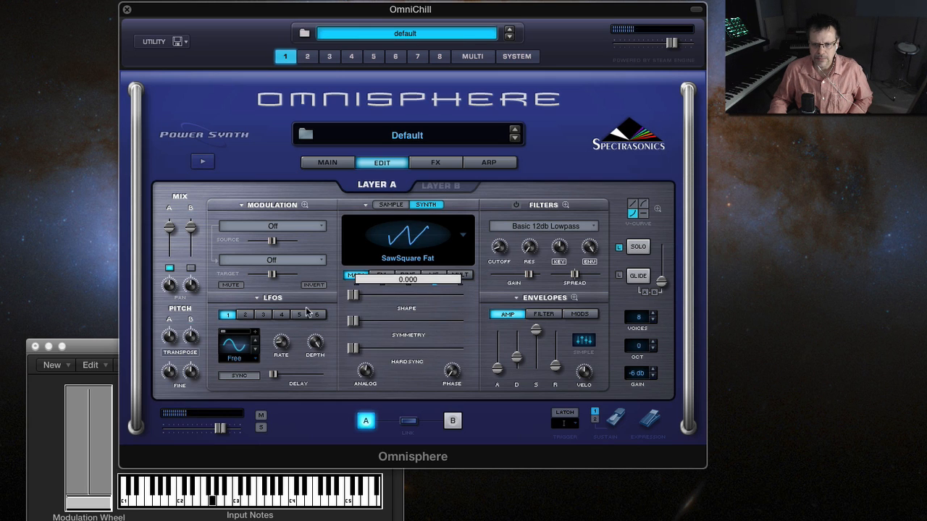
click(433, 275)
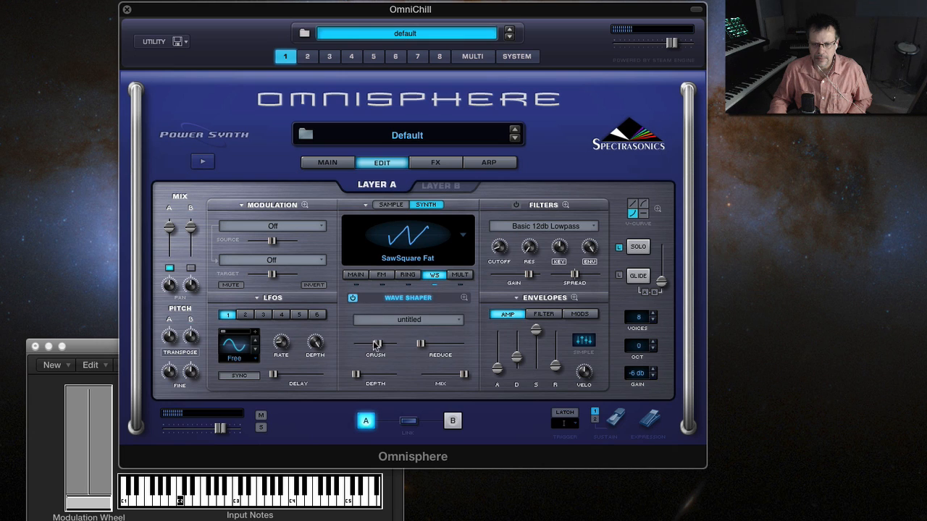
drag(376, 344, 441, 351)
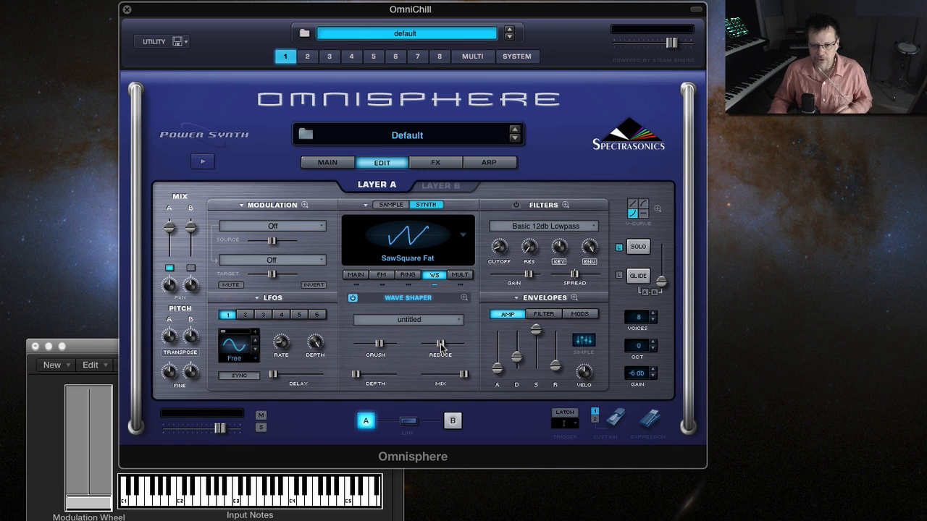
drag(440, 346, 415, 349)
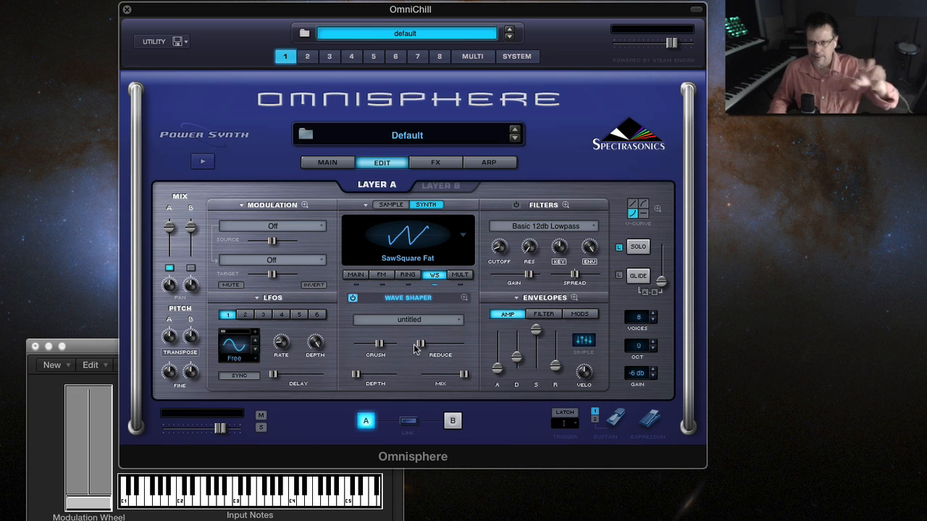
Review the FM, ring modulation, Wave Shaper and main settings of Layer A's synth oscillator.
click(382, 275)
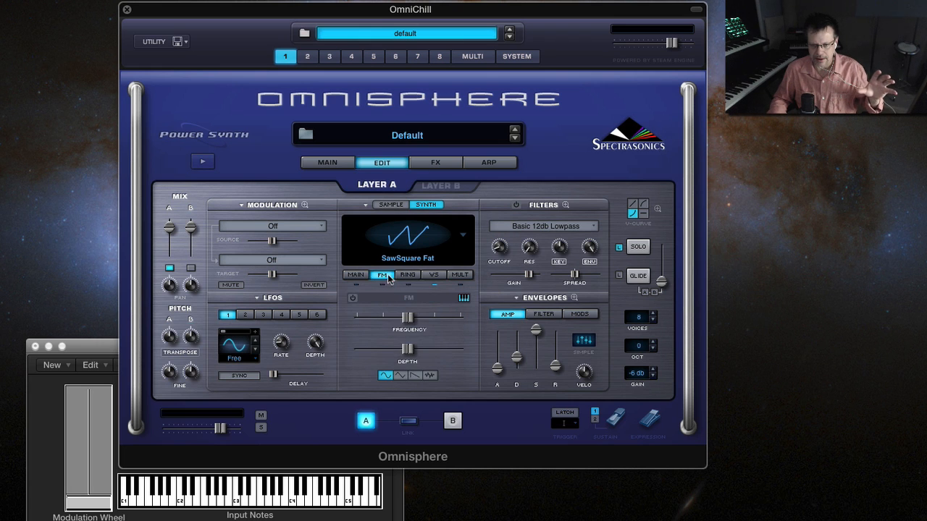
click(407, 275)
click(424, 275)
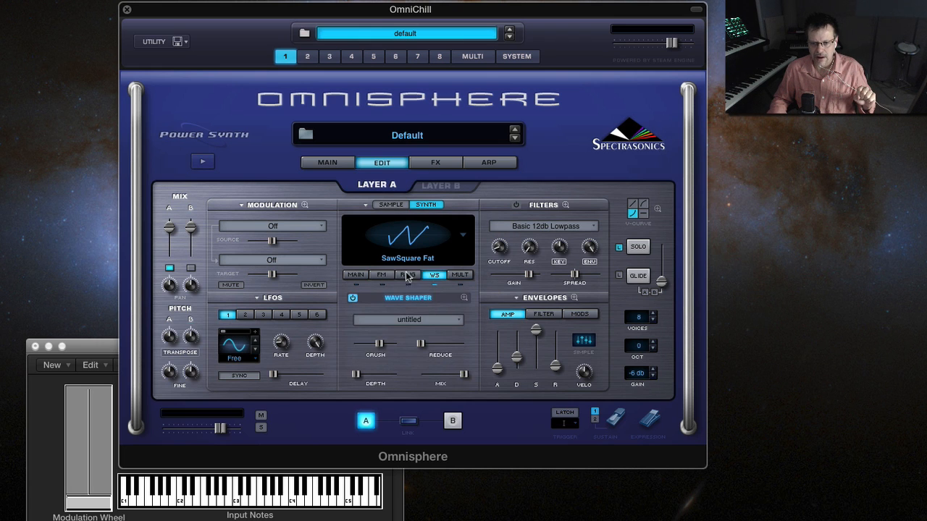
click(392, 274)
click(356, 275)
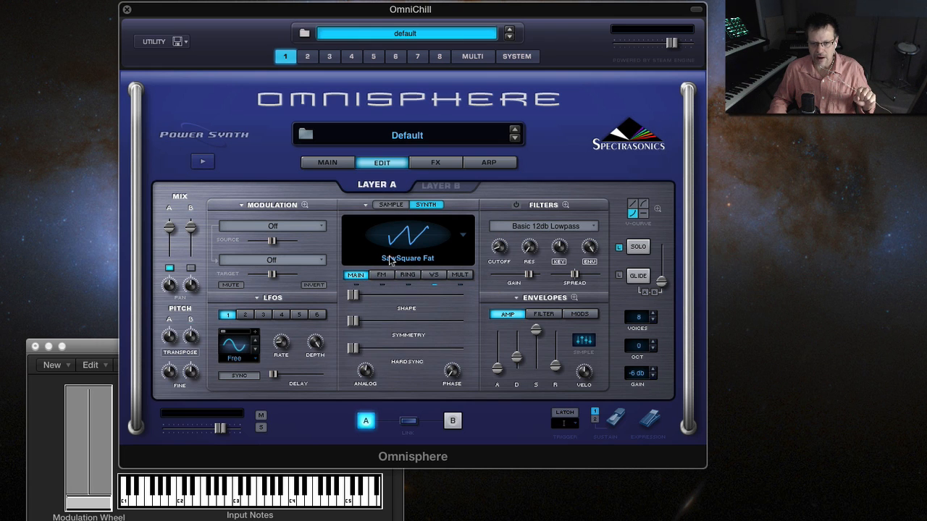
Try the Wave Shaper's Reduce on Layer A's choir sample in Sample mode, and return both Crush and Reduce to minimum.
click(391, 206)
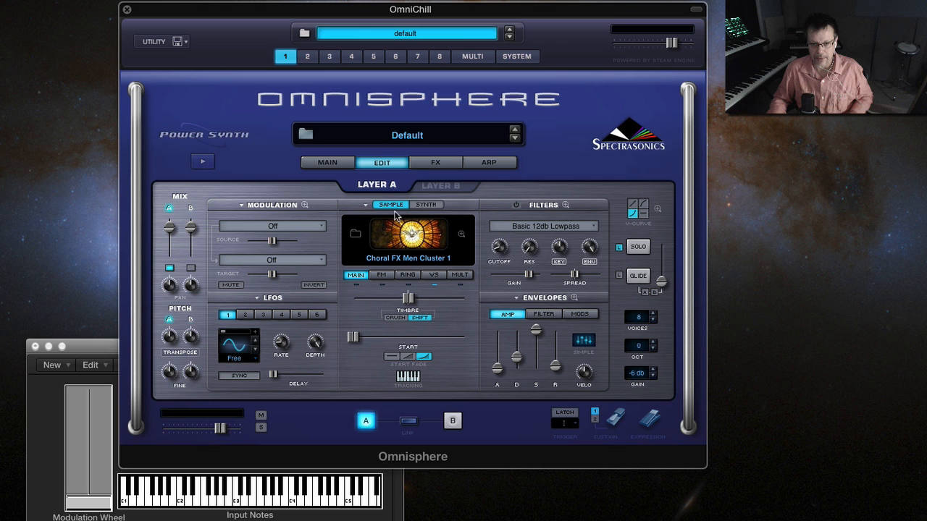
click(433, 275)
mouse_move(418, 346)
mouse_down()
mouse_move(450, 349)
mouse_move(435, 351)
mouse_up()
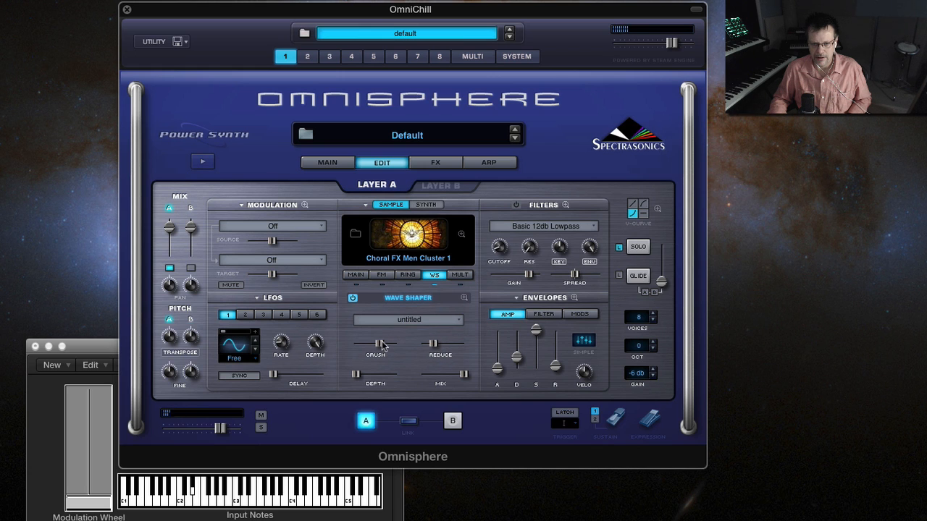
drag(378, 346, 353, 347)
drag(435, 346, 420, 348)
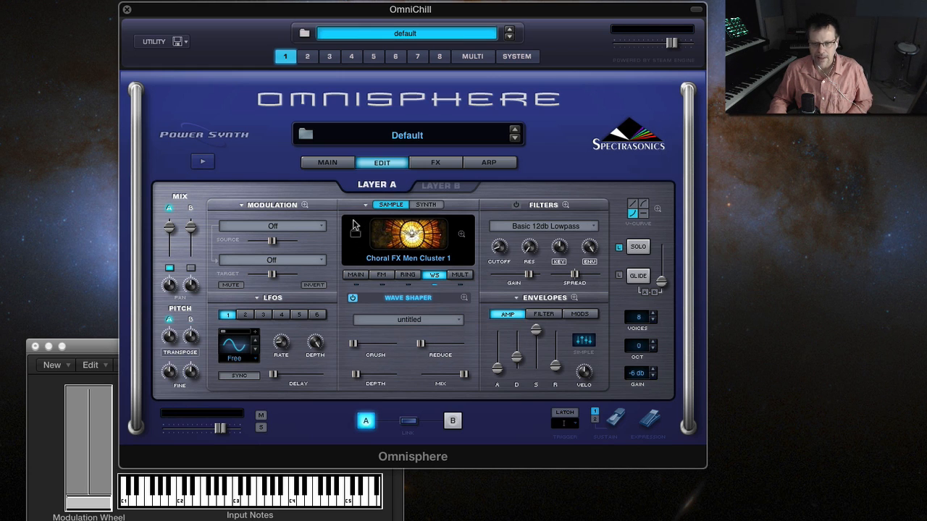
Try Ring Mod on Layer A's synth oscillator with varied Frequency and maximum Depth, and switch it off again.
click(427, 205)
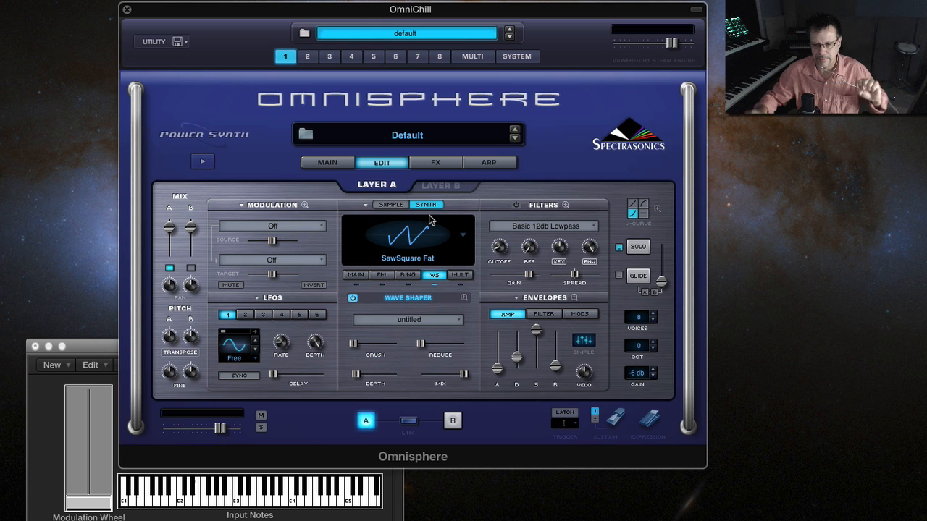
click(409, 275)
click(351, 298)
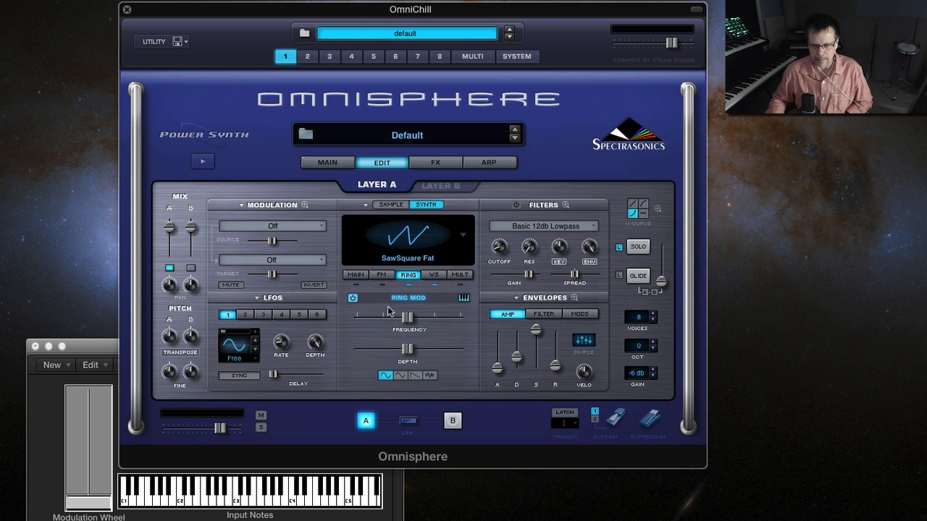
drag(406, 316, 446, 316)
drag(411, 348, 462, 348)
drag(446, 317, 371, 319)
click(352, 298)
click(355, 275)
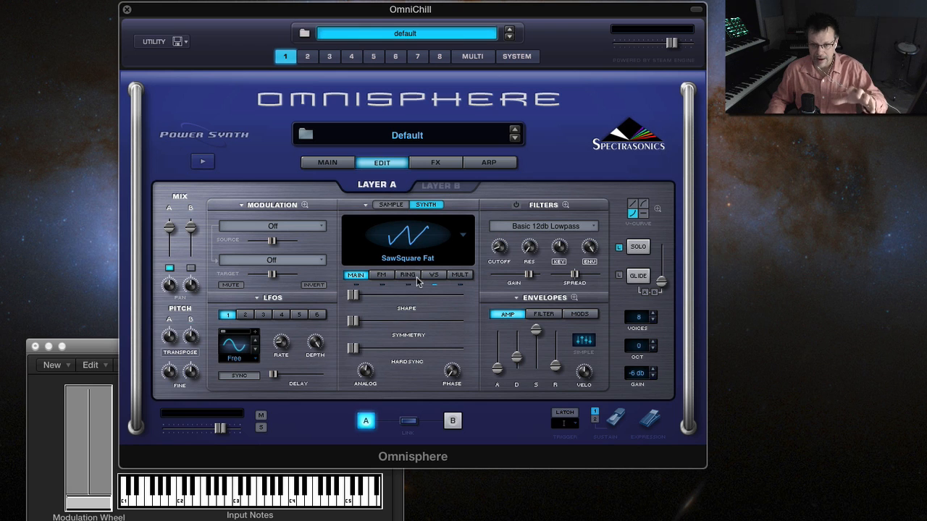
Review the FM, ring modulation and Wave Shaper settings available to Layer A's sample oscillator.
click(393, 206)
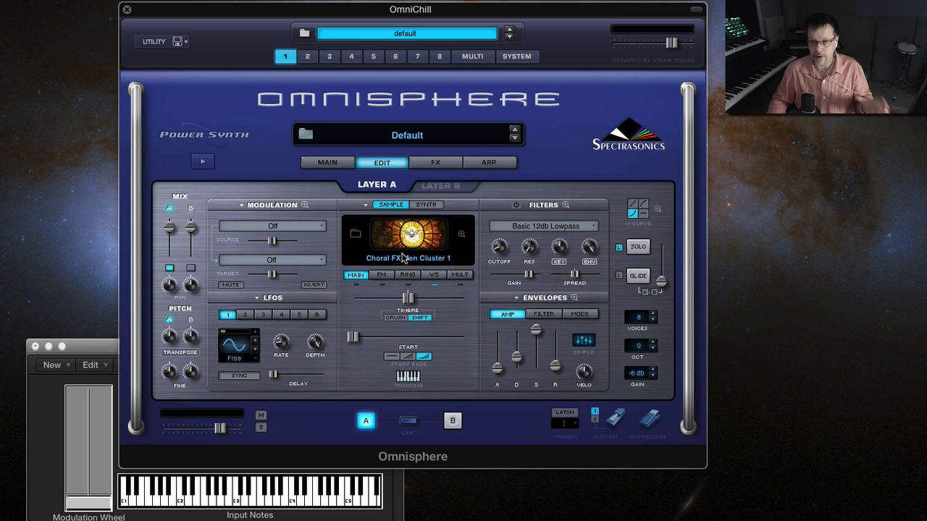
click(384, 278)
click(409, 277)
click(440, 276)
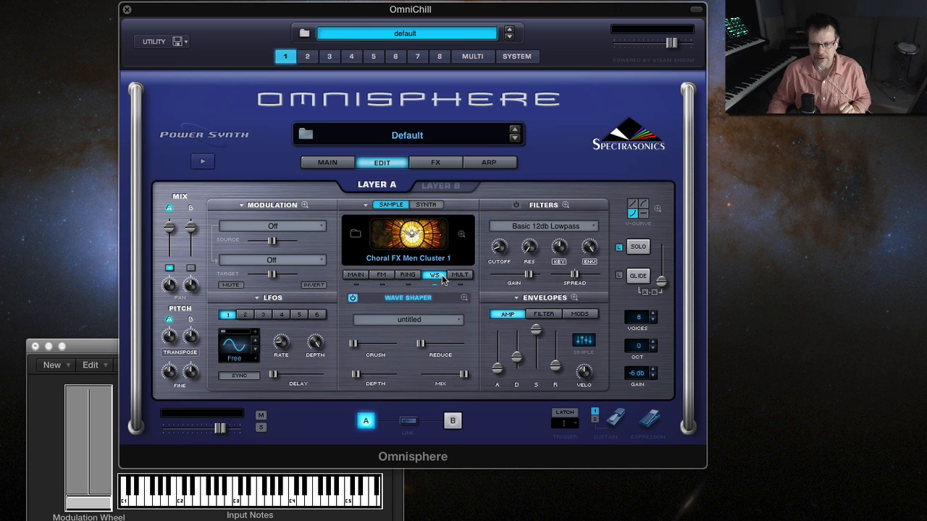
click(409, 277)
click(383, 277)
click(347, 275)
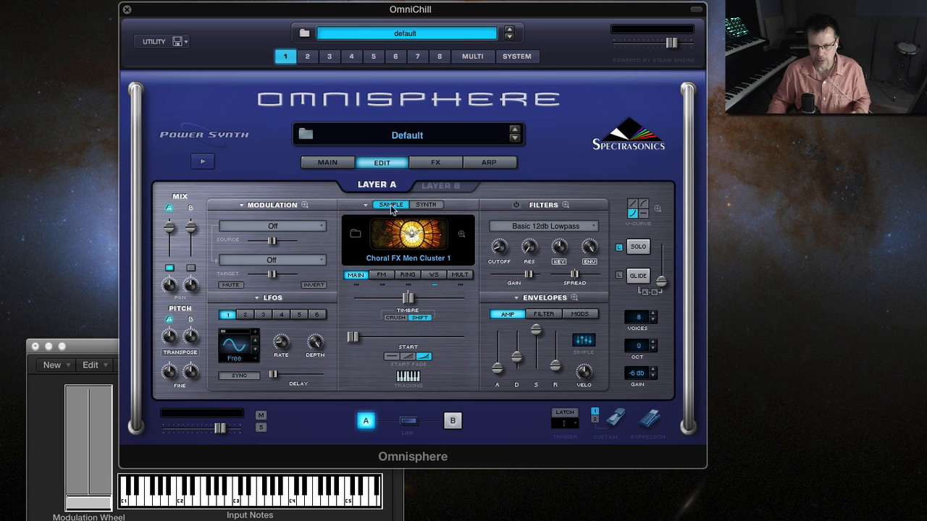
Enable Unison on Layer A's synth oscillator with maximum Depth and mid-range Detune, comparing the sound with Unison off and on.
click(424, 205)
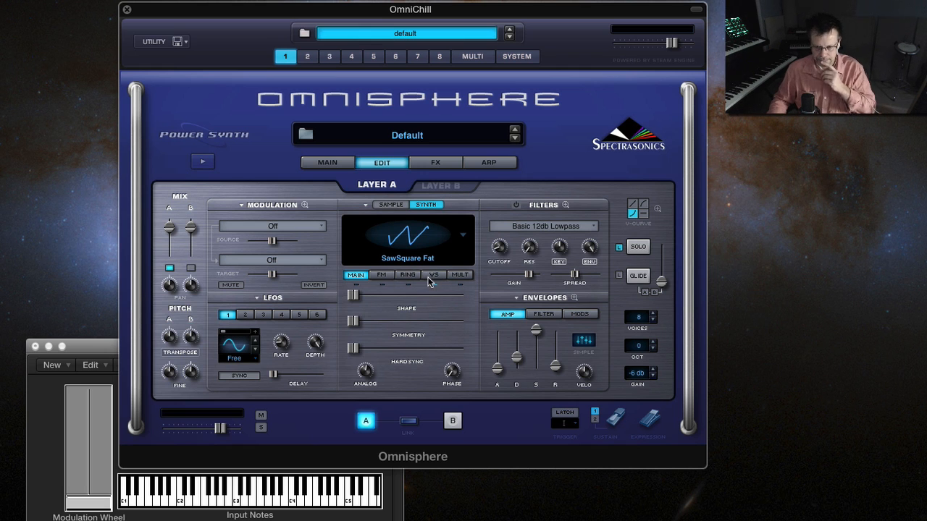
click(460, 276)
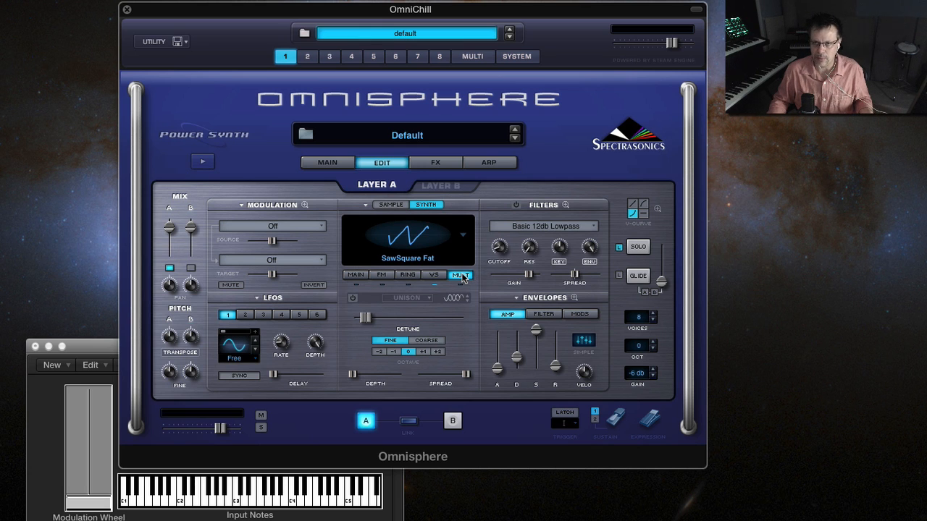
click(352, 299)
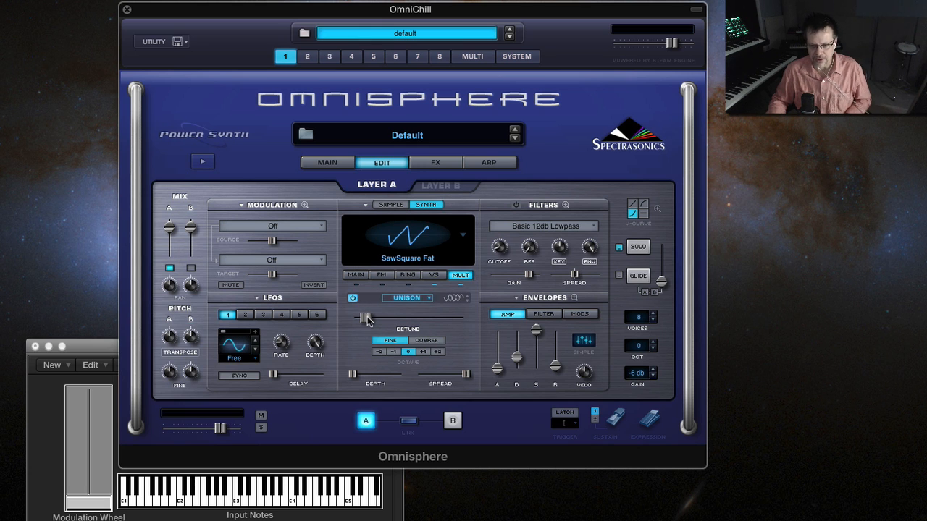
drag(354, 373, 401, 374)
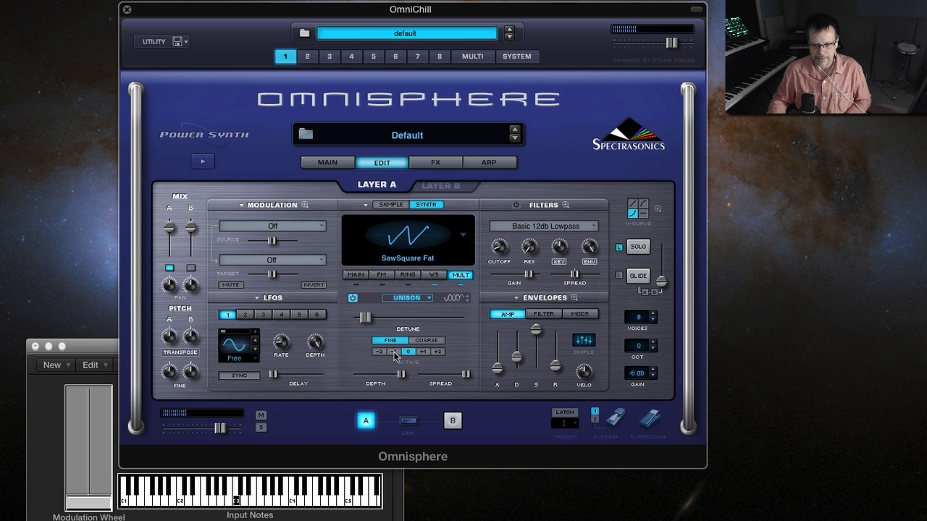
drag(365, 317, 412, 321)
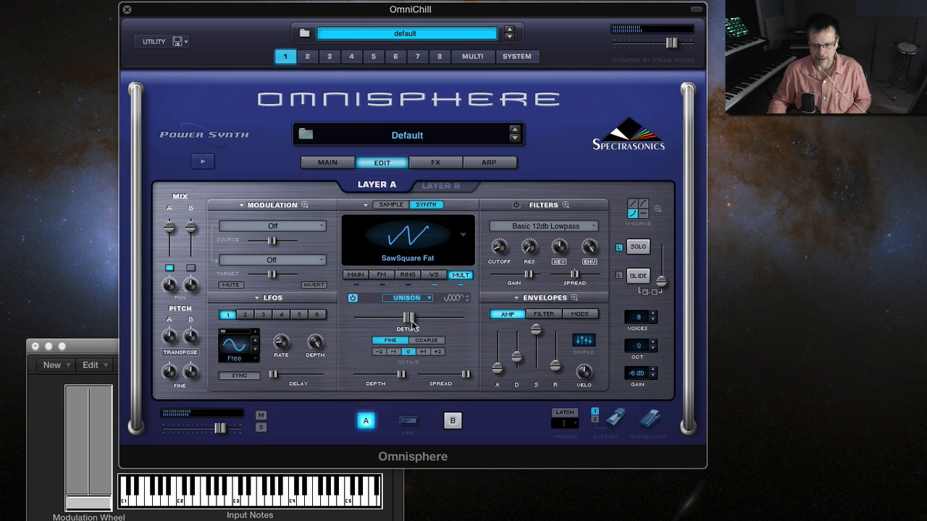
click(353, 299)
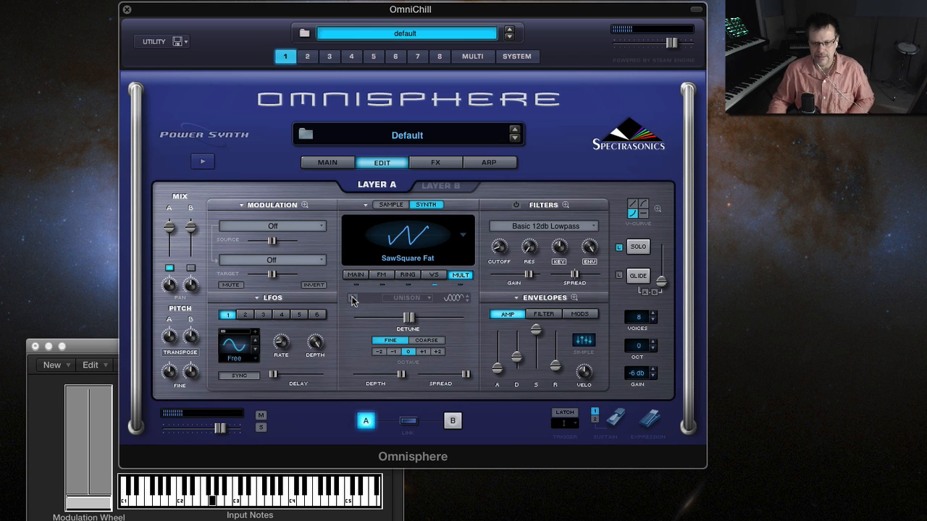
click(353, 299)
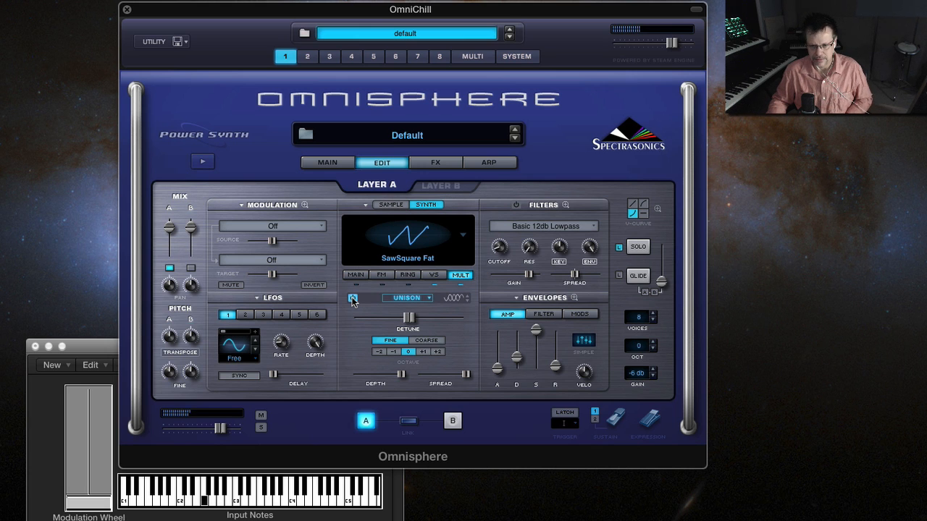
Compare the +1, -1 and 0 Unison octave settings on Layer A's synth oscillator and leave it at +1.
click(422, 351)
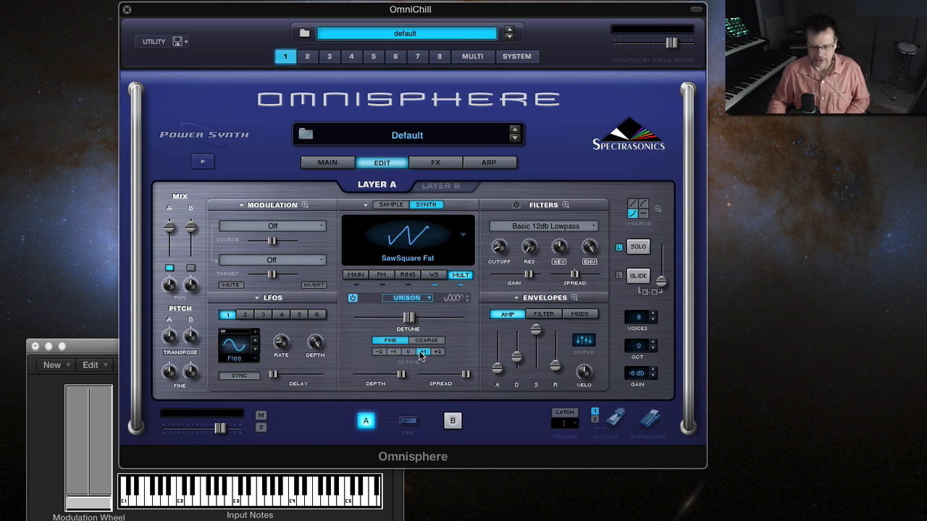
click(394, 351)
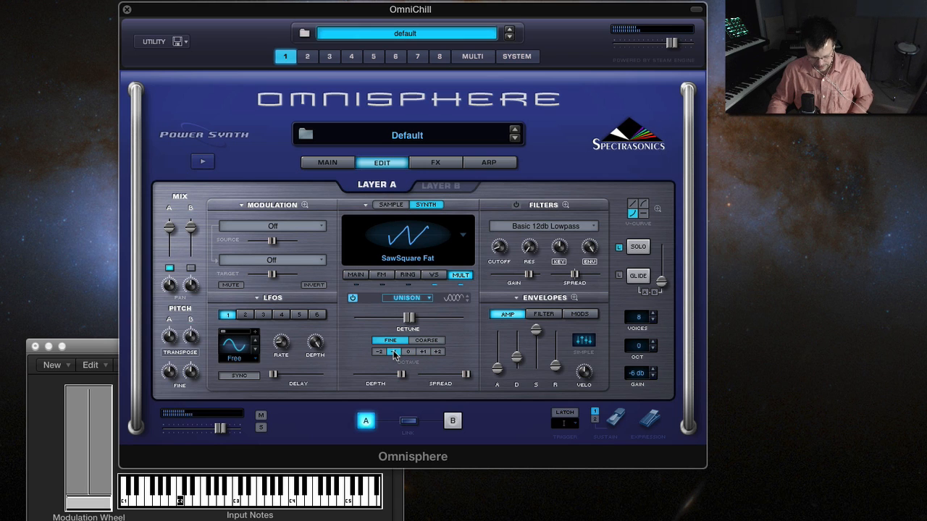
drag(424, 352, 394, 354)
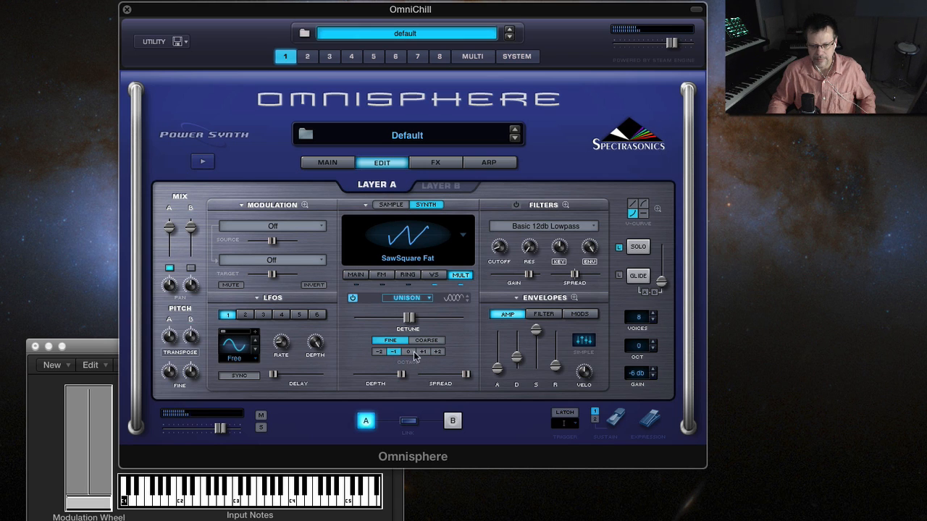
click(410, 352)
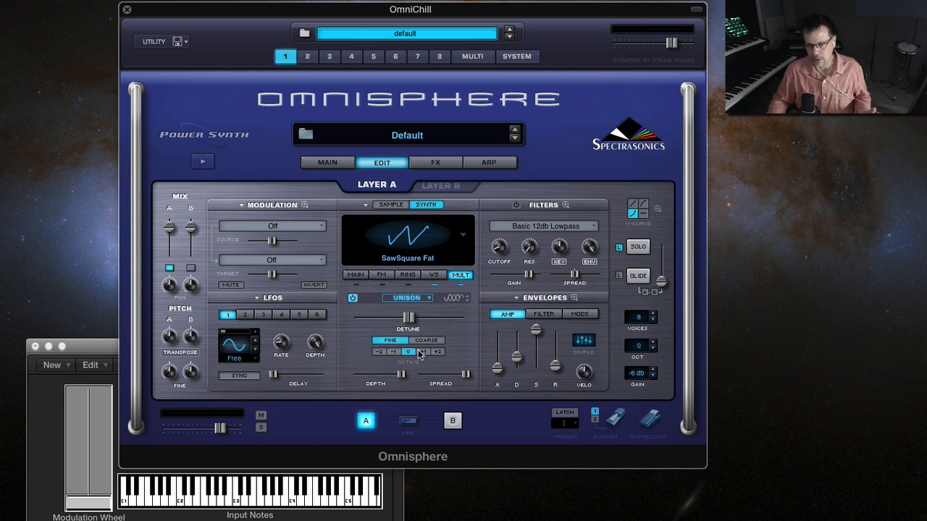
click(422, 352)
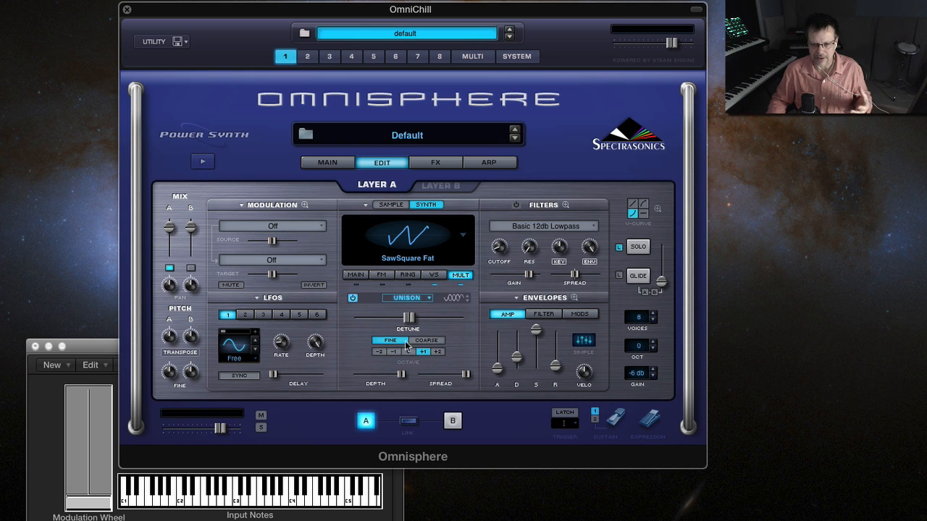
Review the Wave Shaper and main settings of Layer A's sample oscillator, and return the layer to Synth mode.
click(432, 275)
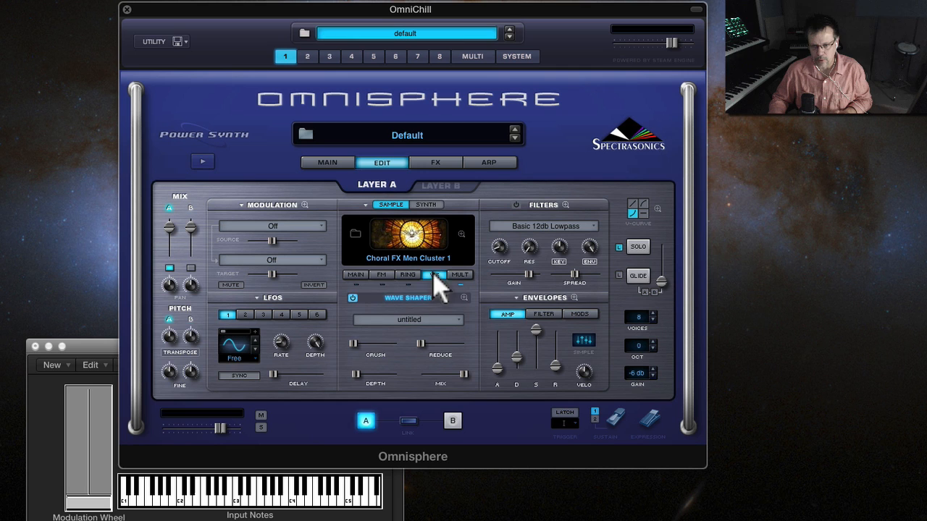
click(357, 273)
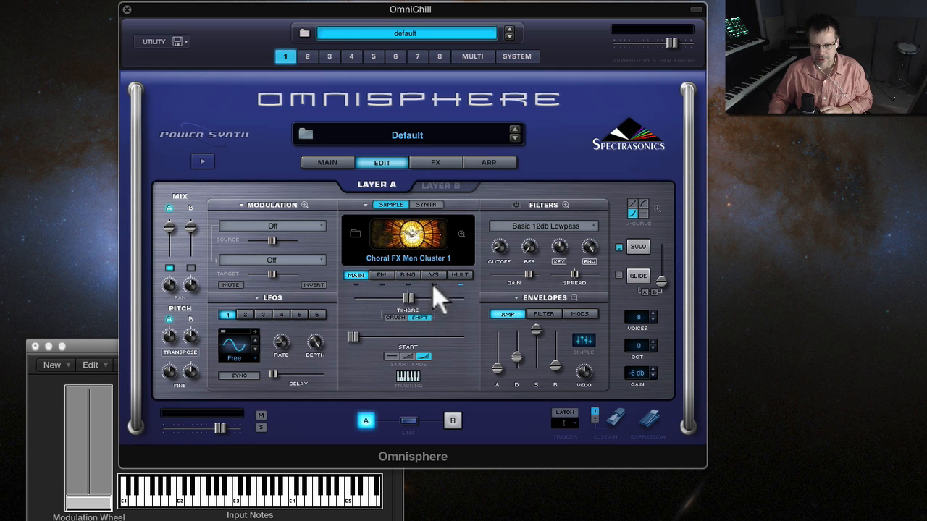
click(425, 205)
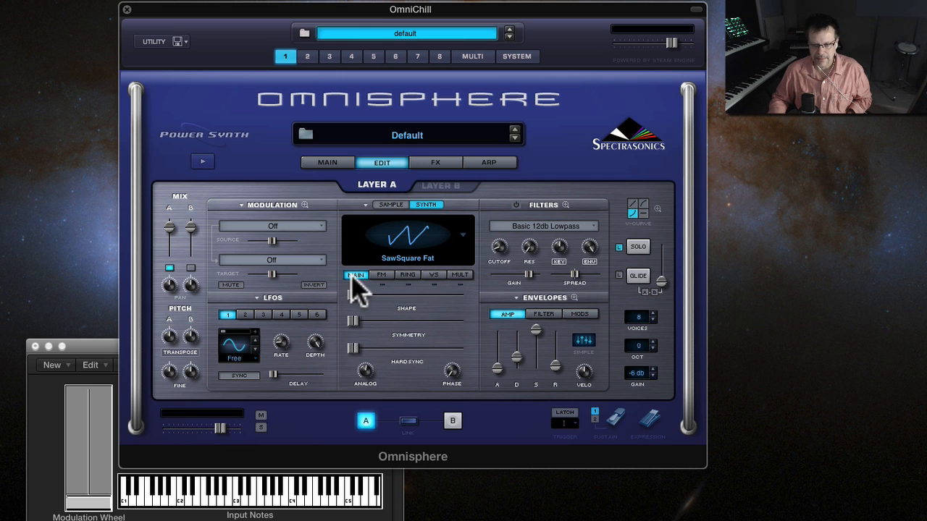
Try raised Hard Sync amounts on Layer A's synth oscillator, viewing the waveform in the Visualizer, and return Hard Sync to minimum.
drag(353, 348, 446, 349)
click(337, 162)
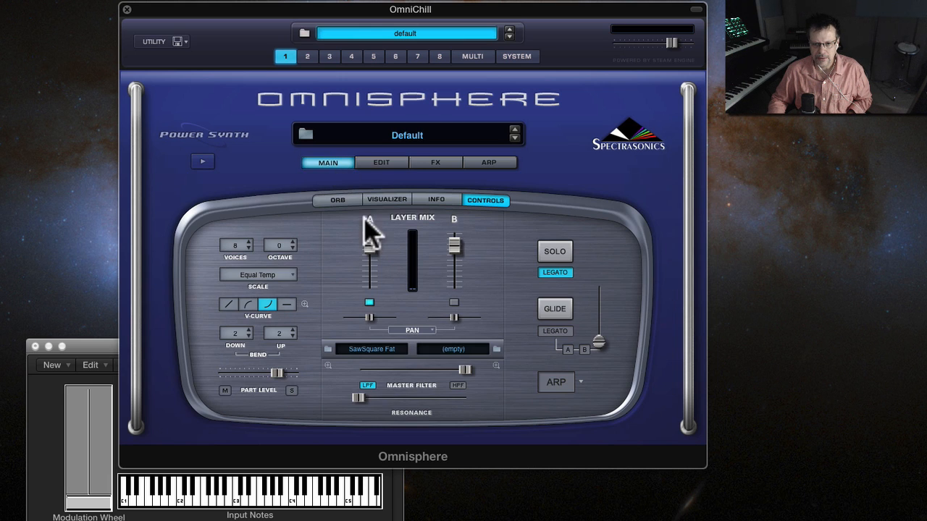
click(388, 200)
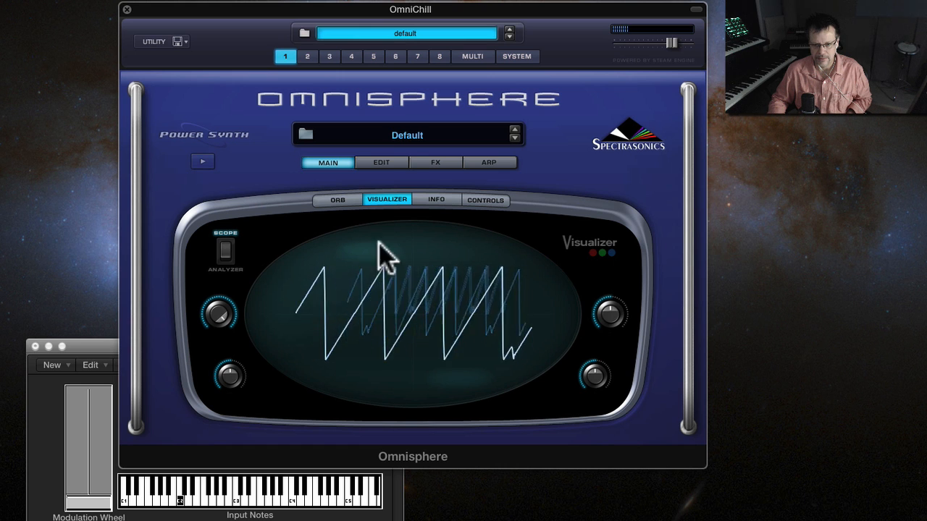
click(389, 161)
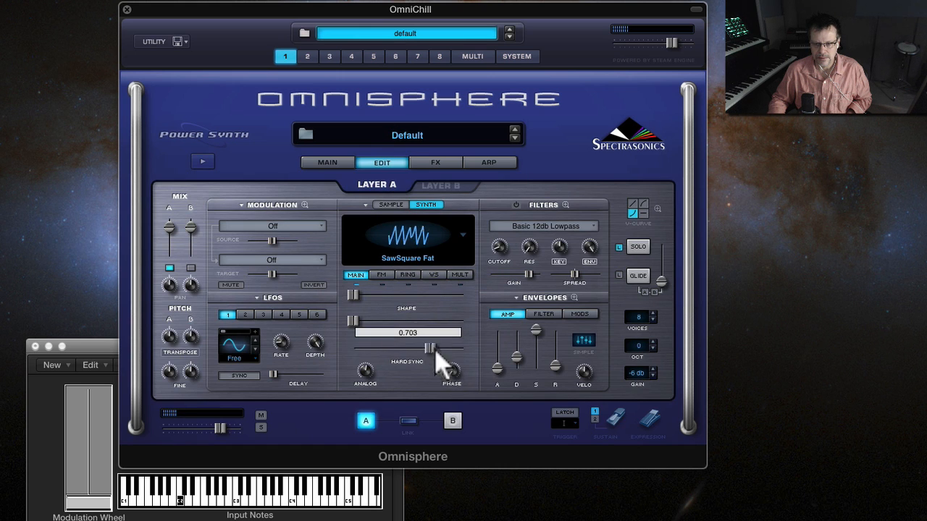
click(334, 163)
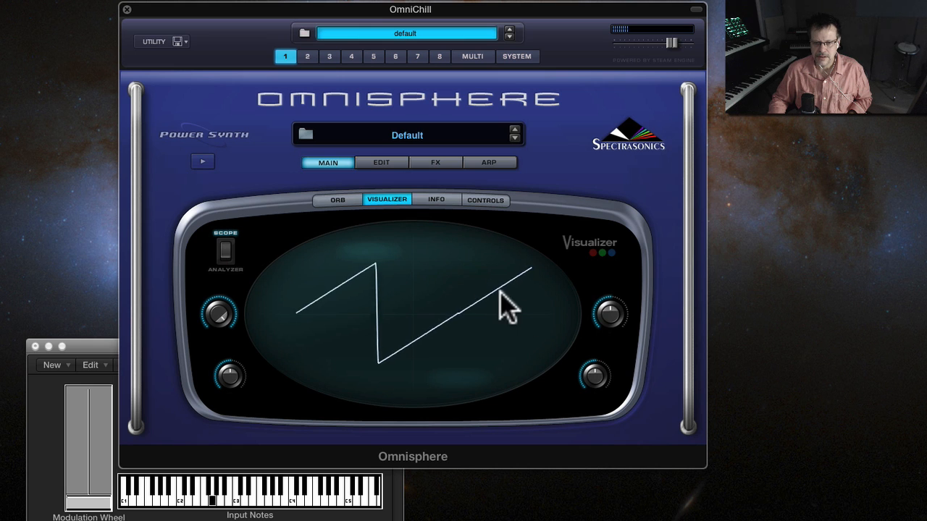
click(384, 162)
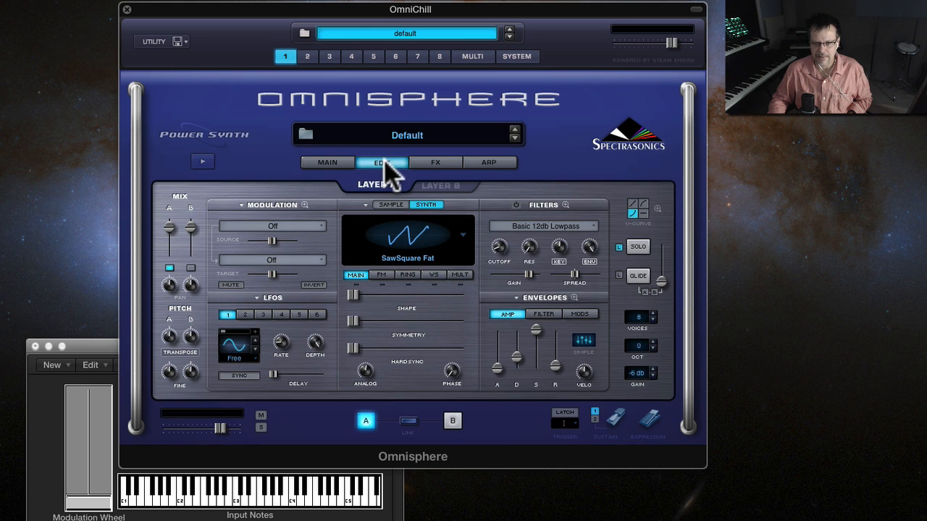
Modulate Layer A's Hard Sync with the Wheel at maximum Source amount, and view the resulting waveform in the Visualizer.
right_click(356, 346)
mouse_move(377, 361)
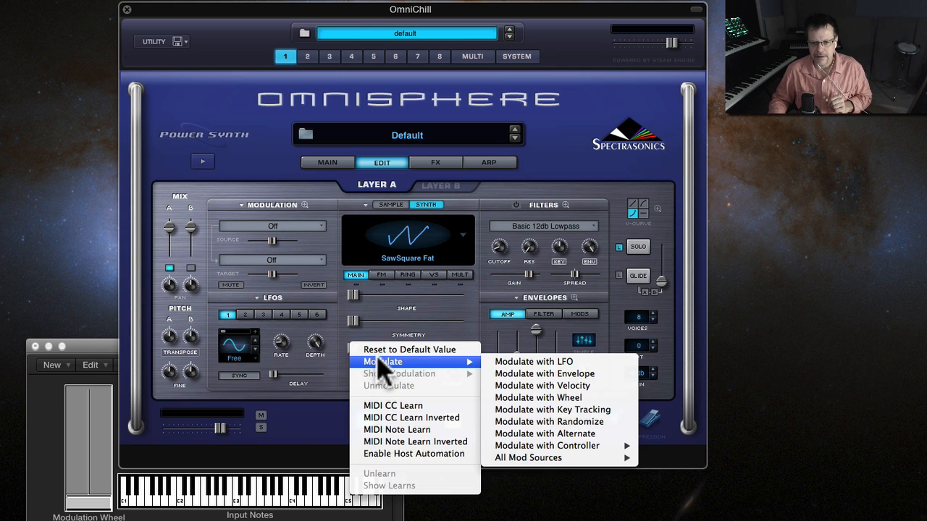
click(548, 397)
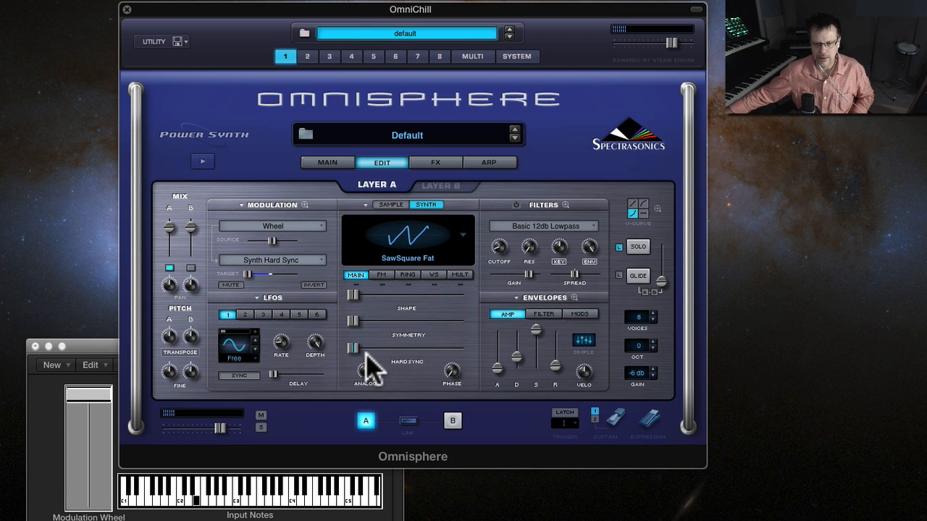
drag(279, 236, 304, 240)
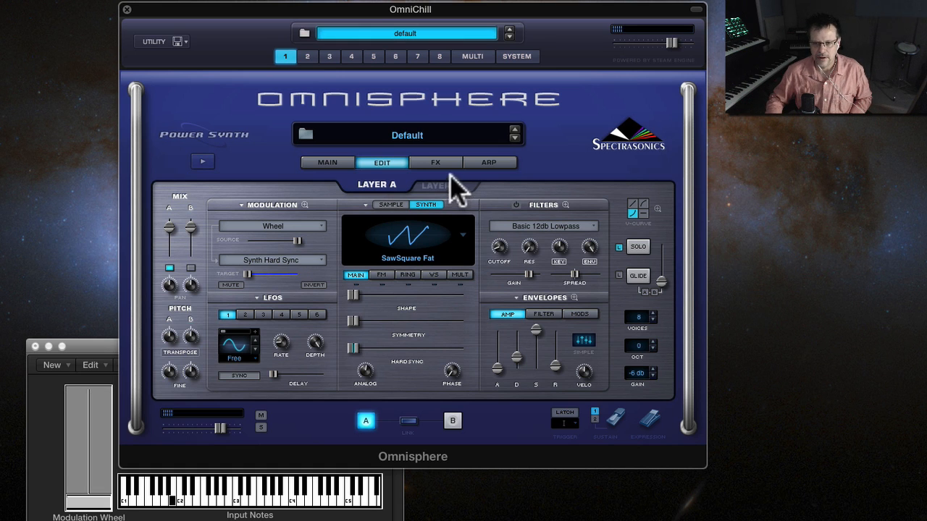
click(336, 163)
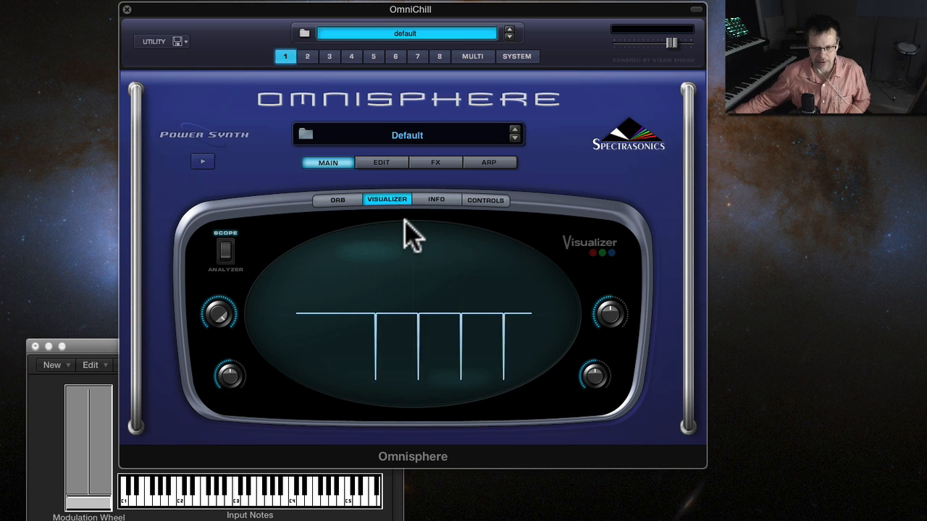
click(379, 164)
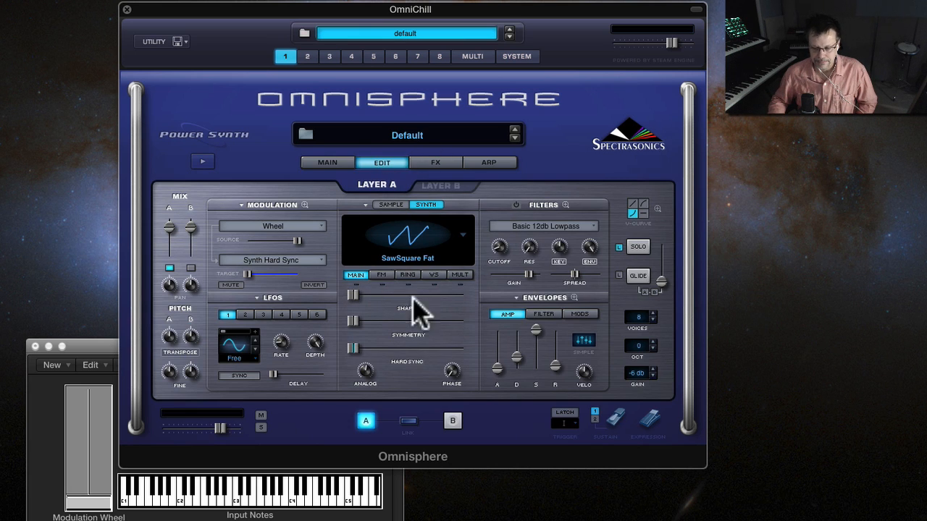
Remove the Wheel modulation from Layer A's Hard Sync.
right_click(350, 346)
mouse_move(401, 364)
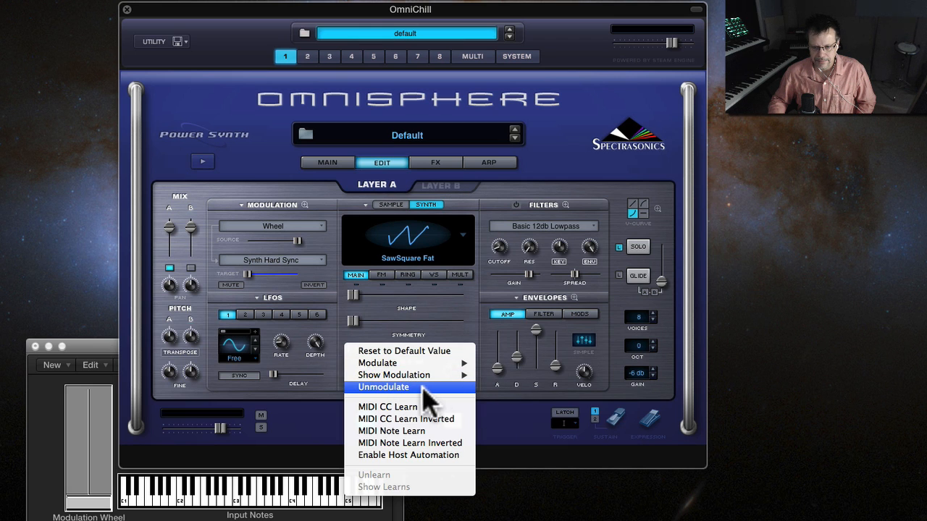
click(425, 386)
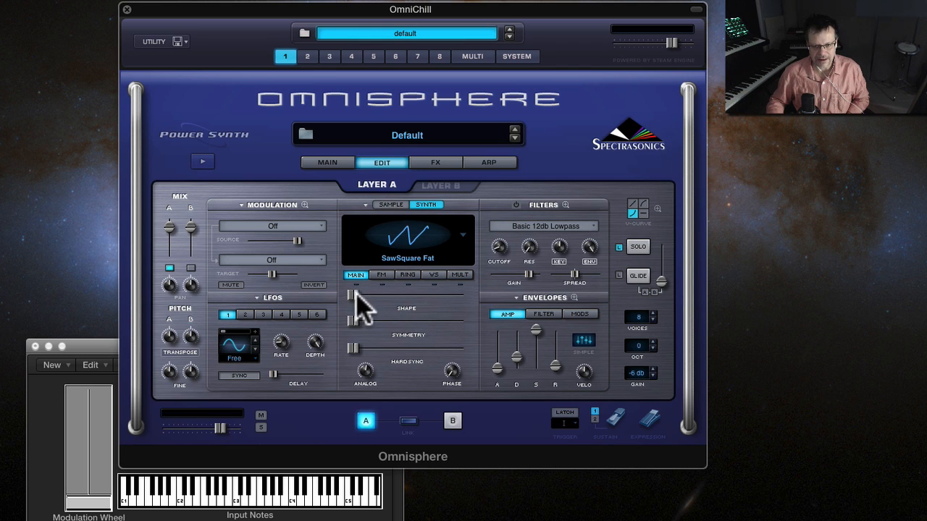
Set Layer A's Shape to maximum and Symmetry close to maximum, keeping Hard Sync at minimum.
drag(354, 297, 479, 318)
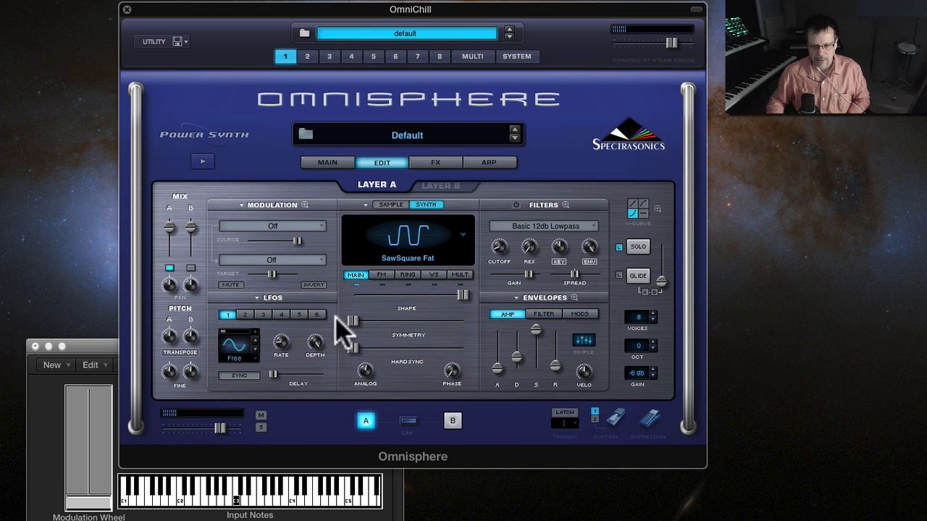
drag(351, 321, 445, 325)
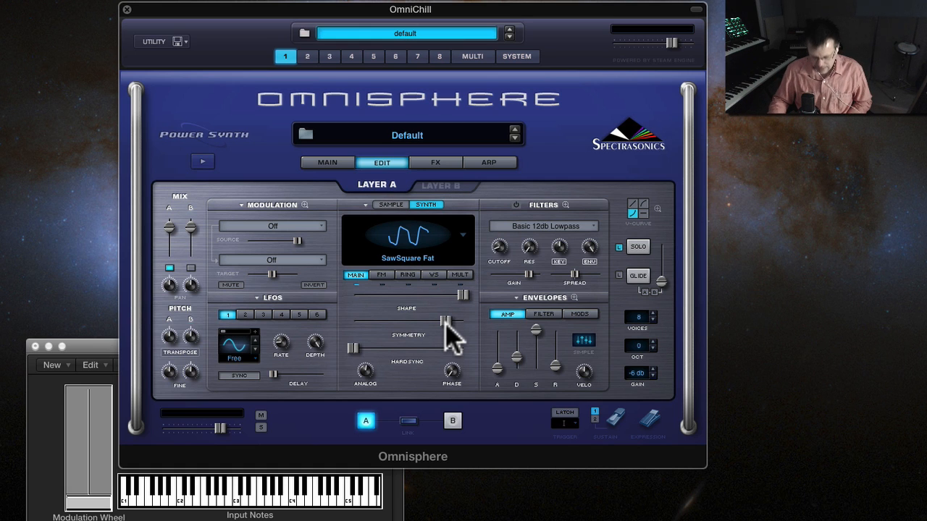
mouse_move(445, 326)
mouse_down()
mouse_move(378, 322)
mouse_move(452, 319)
mouse_up()
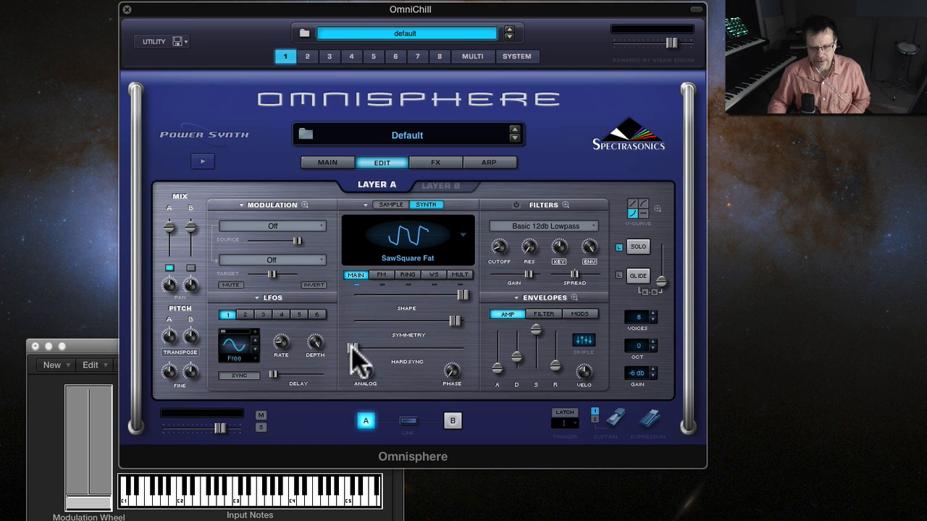
mouse_move(352, 347)
mouse_down()
mouse_move(438, 350)
mouse_move(329, 346)
mouse_move(427, 349)
mouse_move(354, 346)
mouse_up()
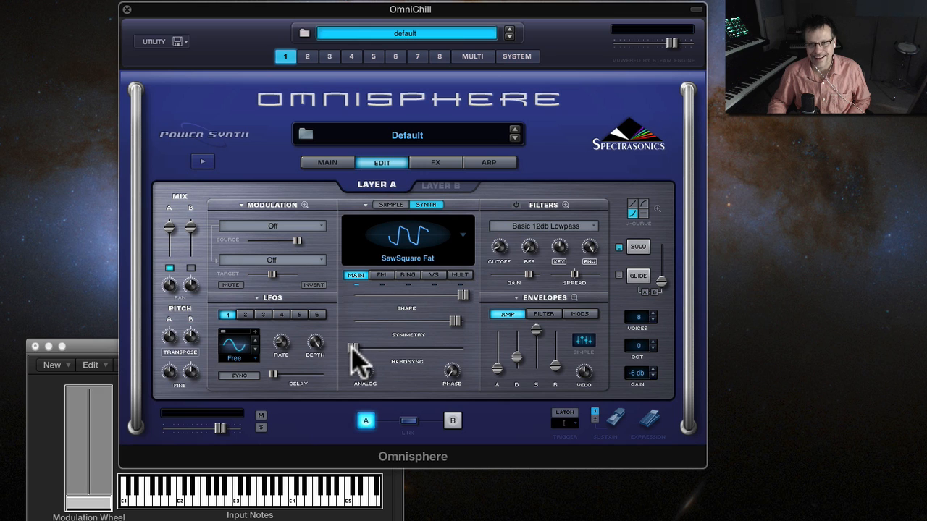
mouse_move(353, 348)
mouse_down()
mouse_move(371, 349)
mouse_move(351, 360)
mouse_up()
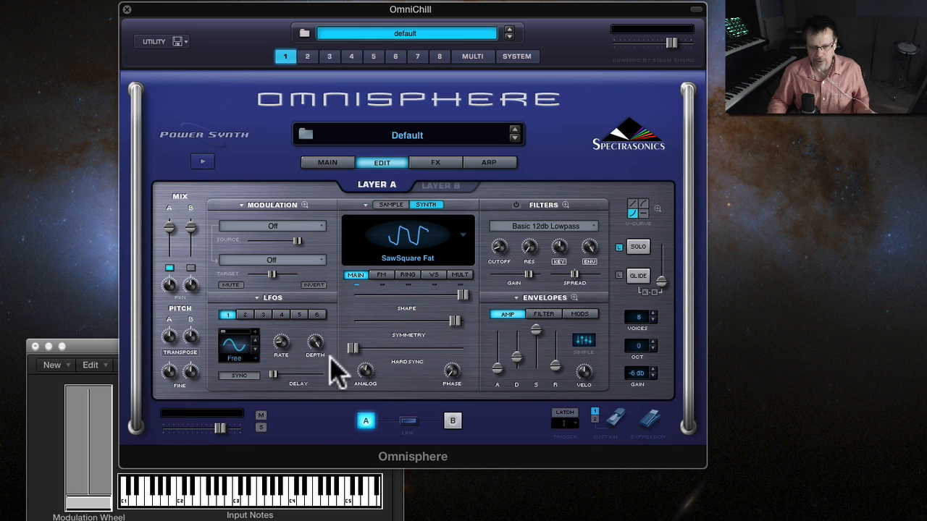
Modulate Layer A's Hard Sync with Velocity, trying maximum Target and both minimum and maximum Source amounts.
right_click(352, 347)
mouse_move(369, 327)
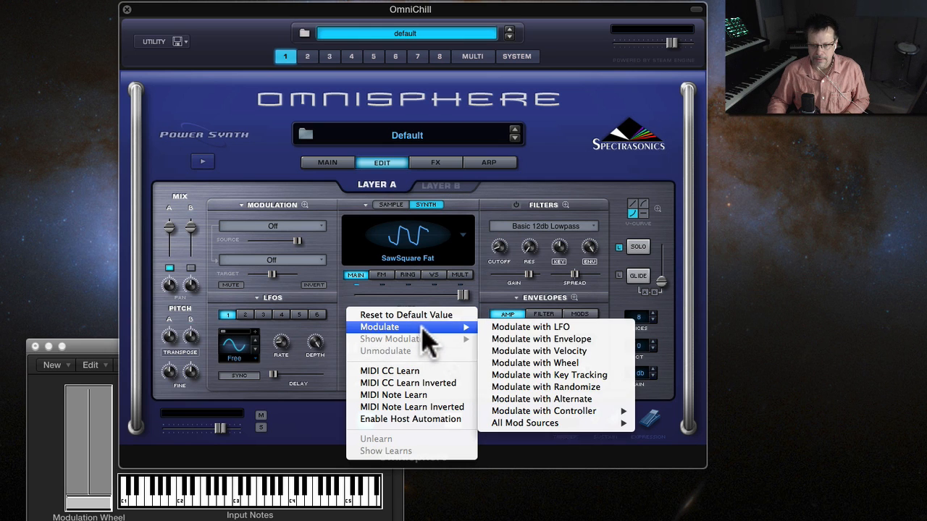
click(520, 353)
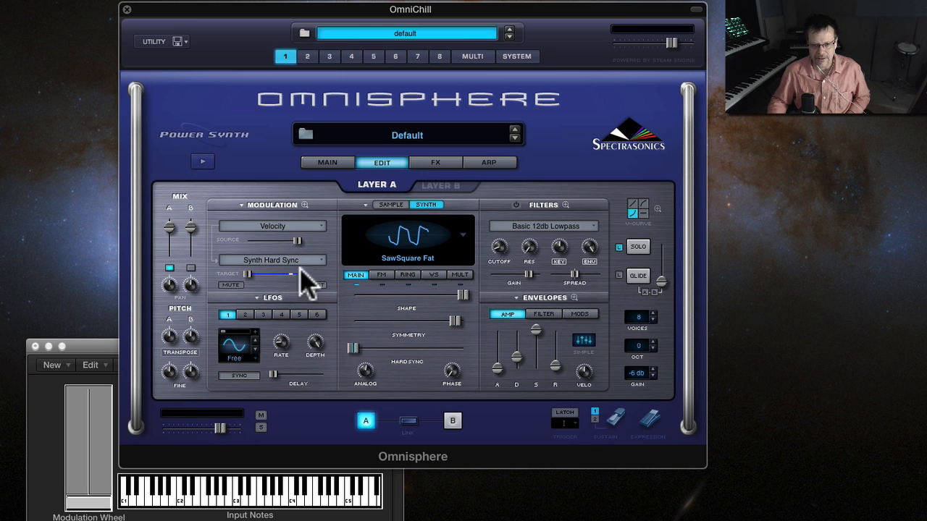
drag(247, 274, 330, 273)
drag(297, 240, 218, 250)
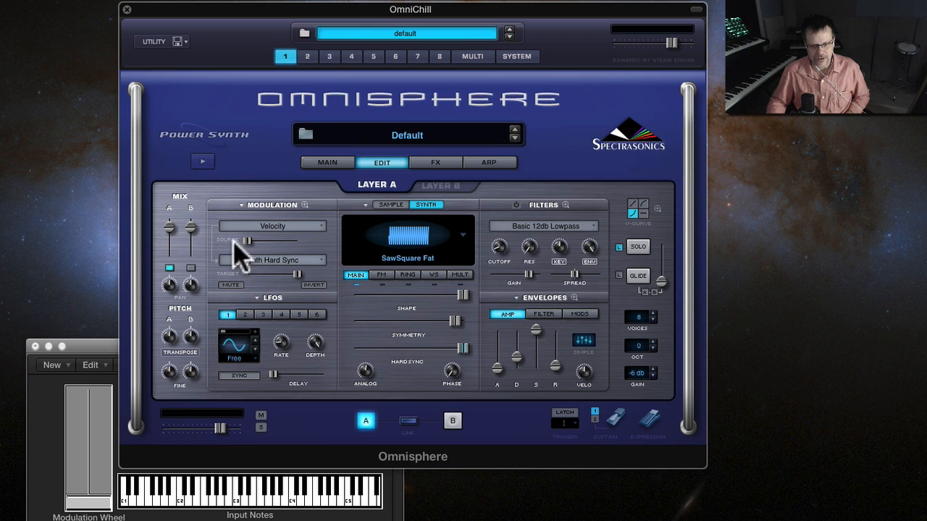
drag(296, 274, 350, 271)
drag(247, 239, 359, 247)
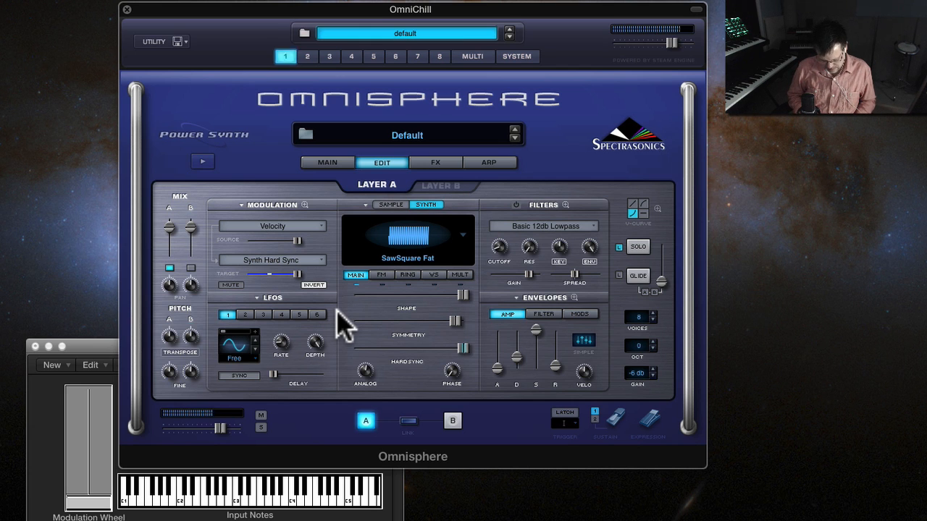
Remove the Velocity modulation routing from Layer A's Hard Sync.
click(271, 221)
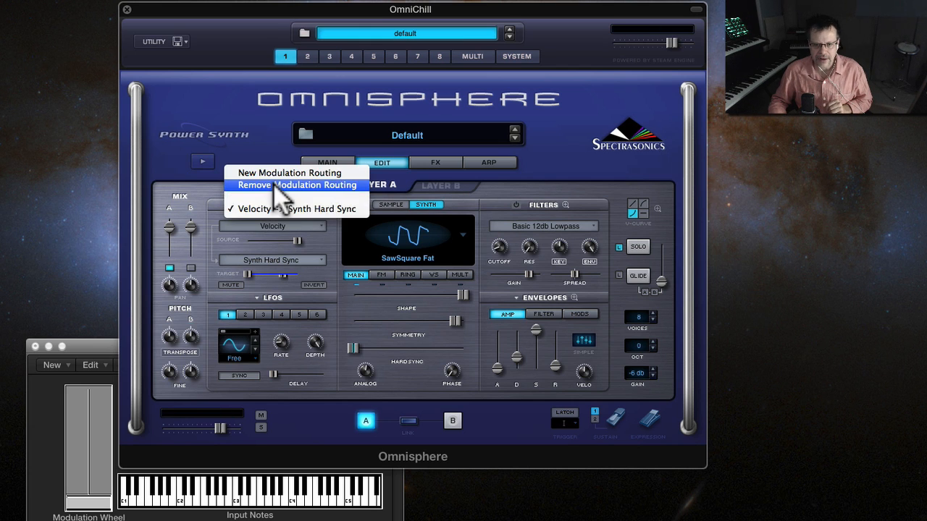
click(275, 186)
mouse_move(354, 354)
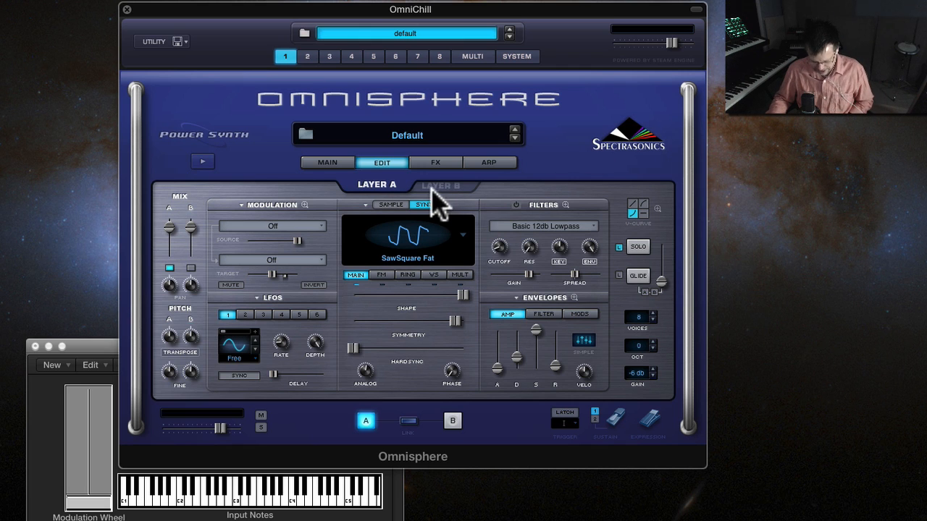
Raise the Attack of Layer A's amp envelope to a high setting and show its curve in the enlarged envelope view.
mouse_move(171, 231)
mouse_down()
mouse_move(176, 265)
mouse_move(168, 214)
mouse_move(165, 261)
mouse_move(178, 236)
mouse_move(172, 227)
mouse_move(167, 258)
mouse_move(169, 225)
mouse_move(172, 278)
mouse_move(169, 227)
mouse_up()
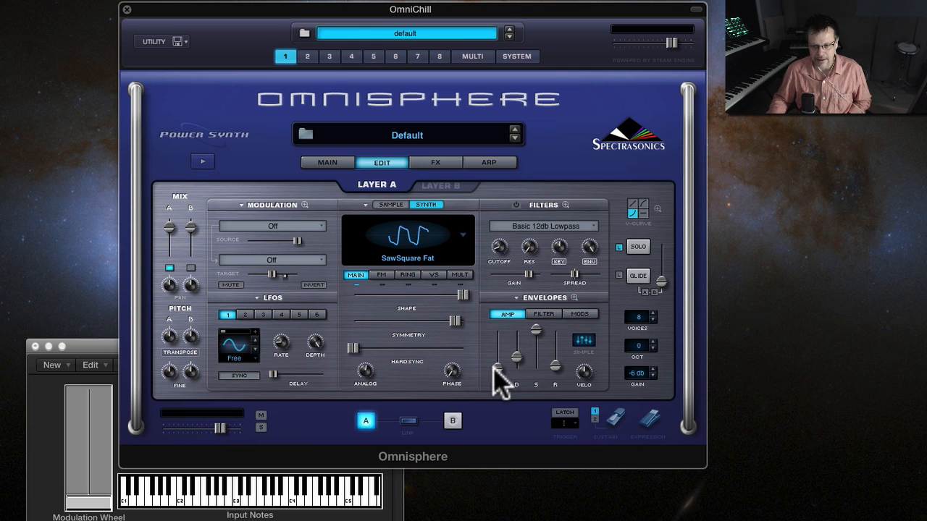
drag(497, 371, 499, 339)
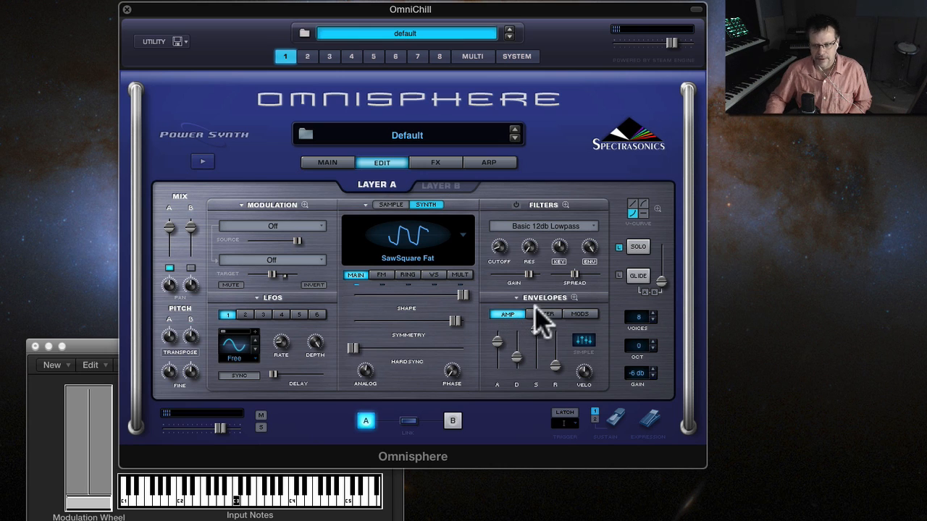
drag(495, 337, 496, 340)
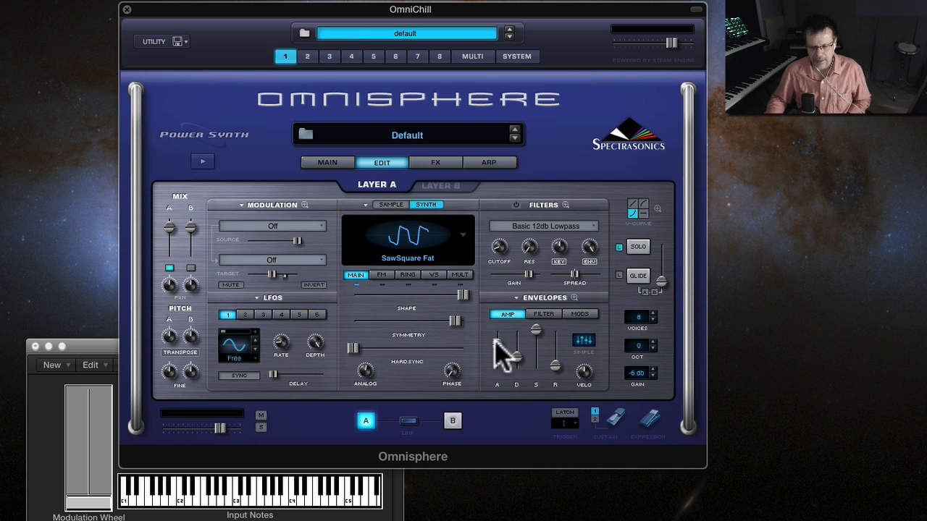
click(575, 297)
mouse_move(361, 295)
mouse_down()
mouse_move(362, 283)
mouse_move(368, 312)
mouse_move(364, 279)
mouse_move(364, 292)
mouse_up()
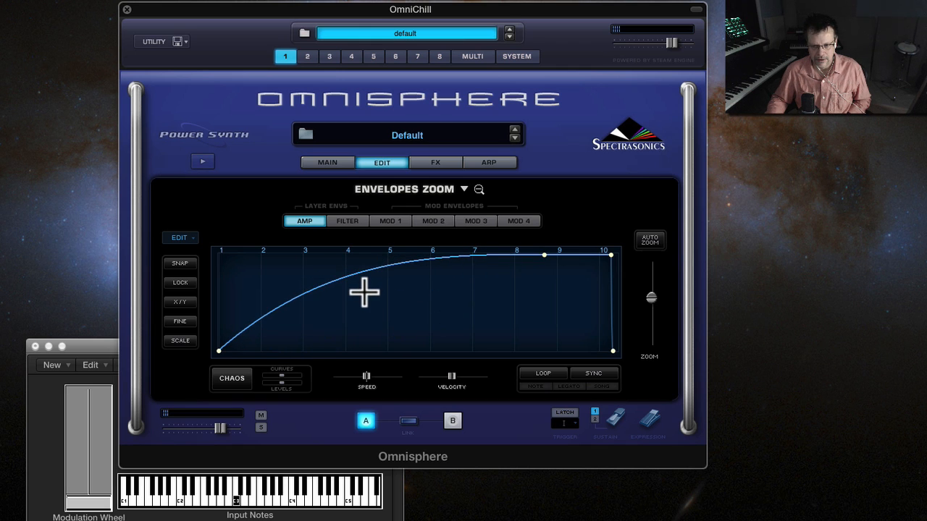
Bend the amp envelope's attack into a gentle upward-accelerating curve and shorten it so the peak sits at about 4.7 on the time ruler.
drag(331, 298, 337, 317)
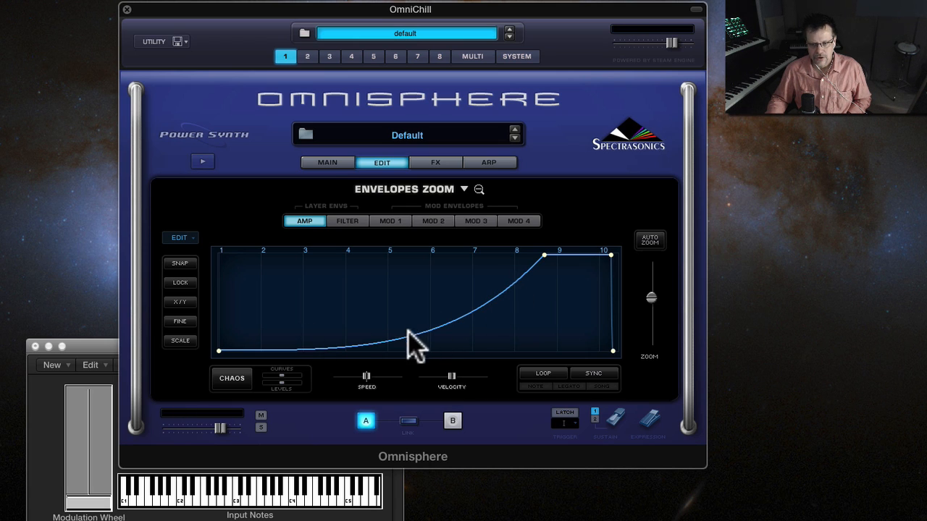
drag(407, 340, 408, 313)
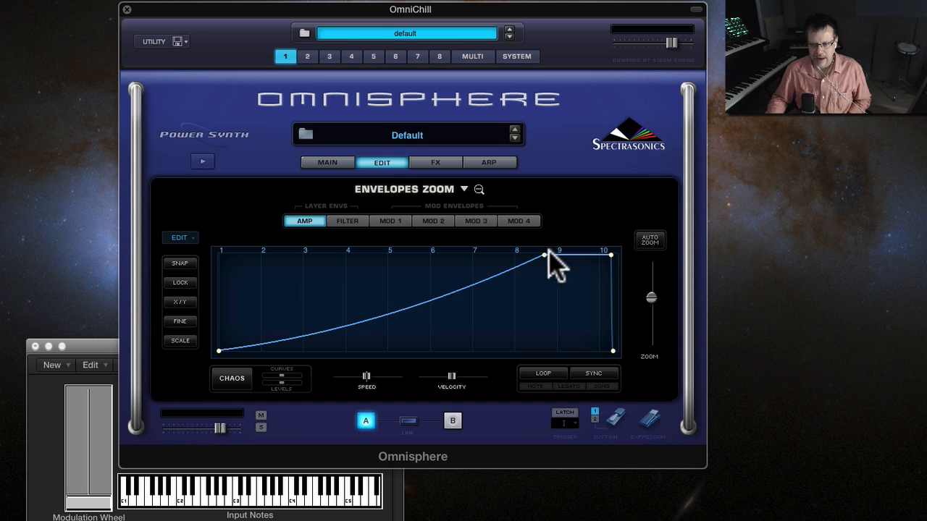
drag(542, 255, 376, 255)
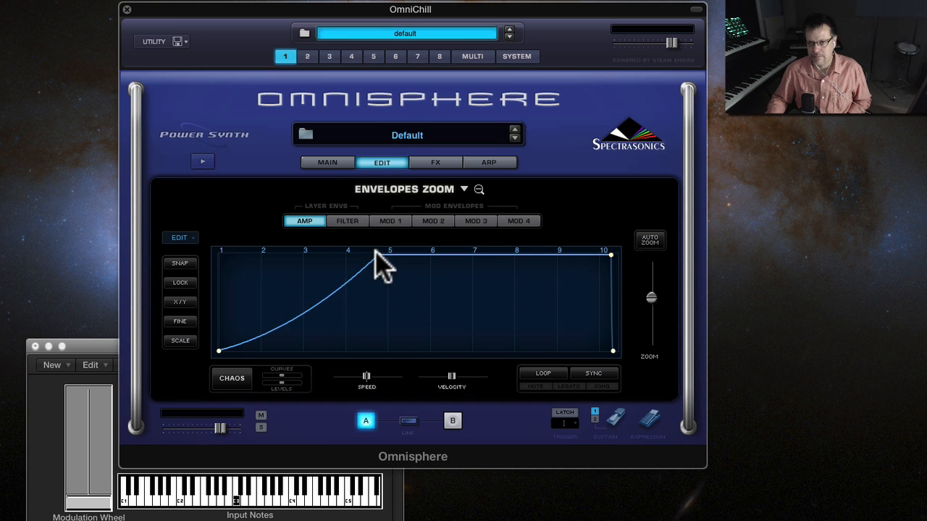
click(477, 189)
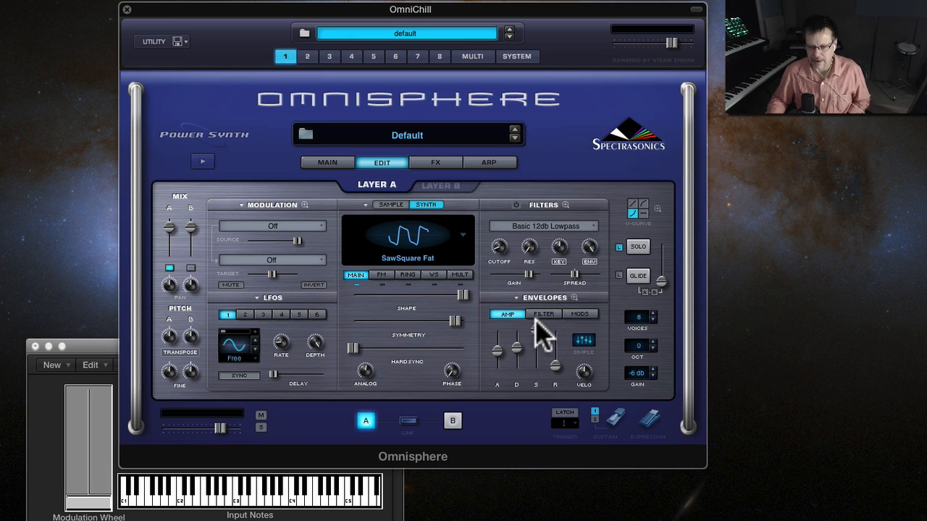
Lower the amp envelope's Attack slightly, set its Sustain to minimum, and show the curve in the enlarged envelope view.
drag(499, 346, 497, 357)
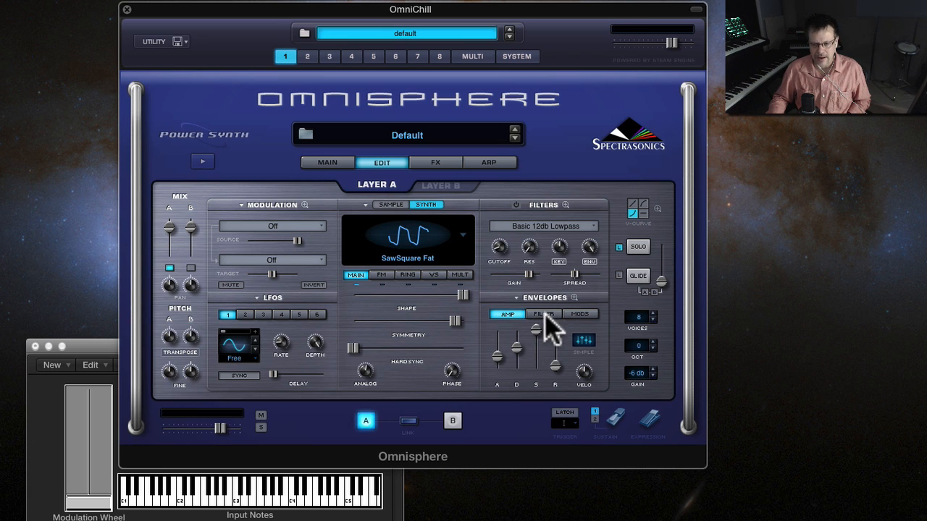
drag(536, 329, 534, 377)
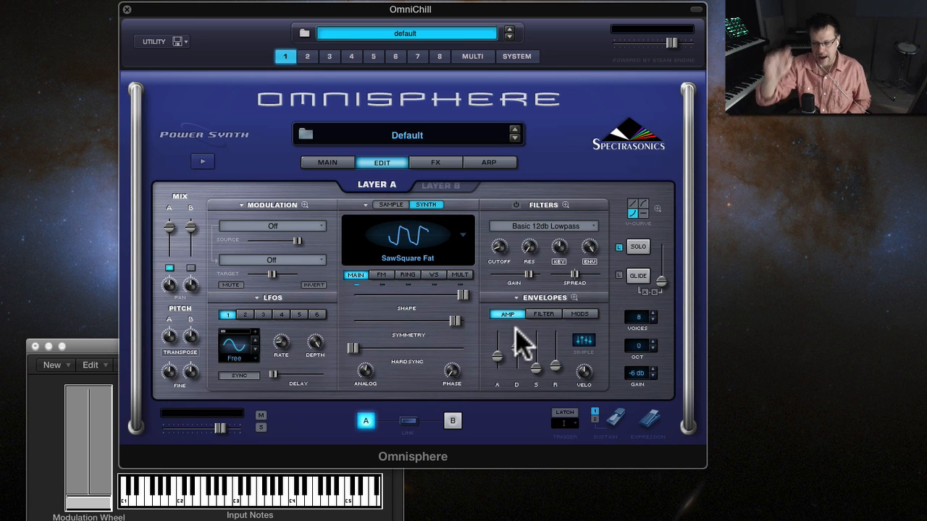
click(573, 297)
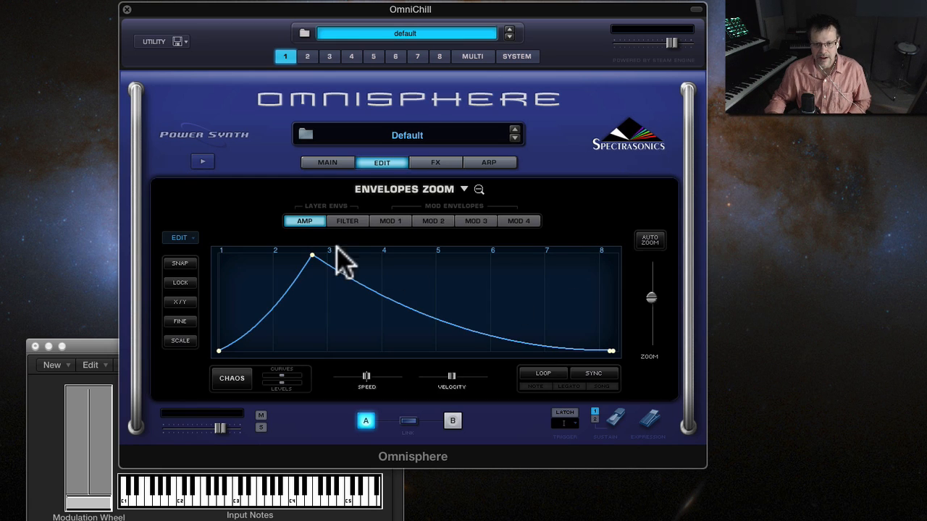
Move the amp envelope's peak point to about 2 on the time ruler at half level, and check the basic envelope sliders.
mouse_move(311, 253)
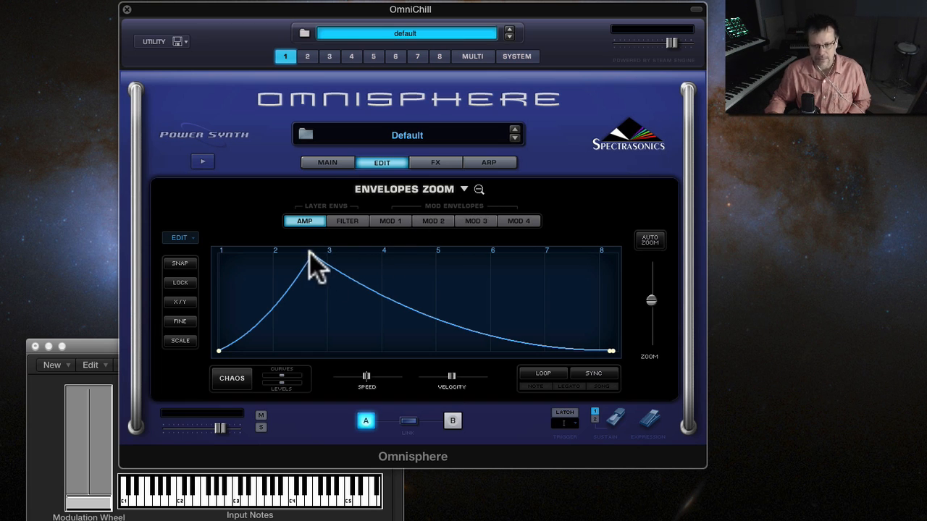
mouse_move(312, 257)
mouse_down()
mouse_move(296, 306)
mouse_move(304, 318)
mouse_move(269, 308)
mouse_up()
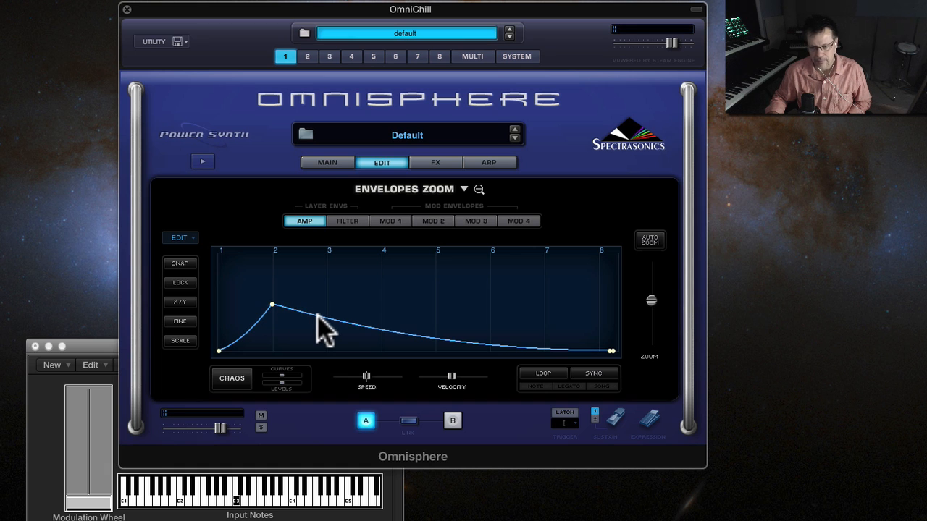
click(384, 162)
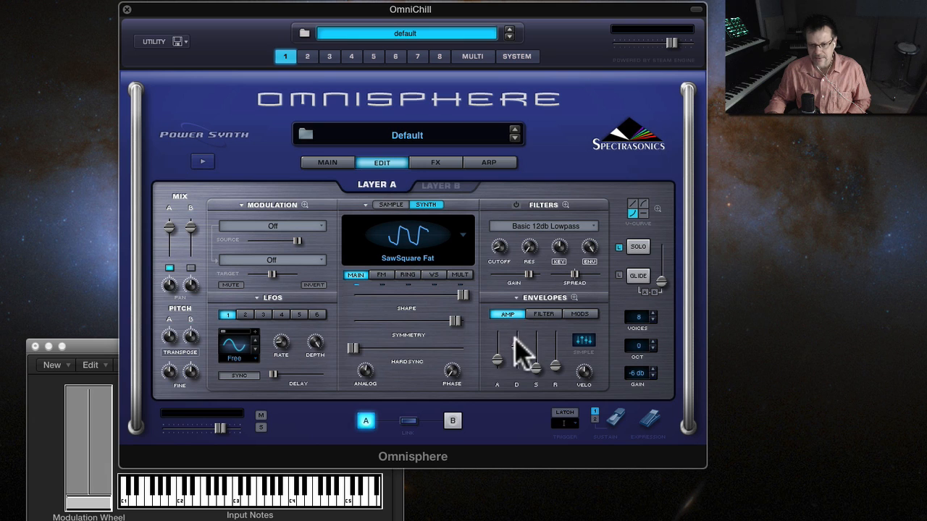
click(573, 298)
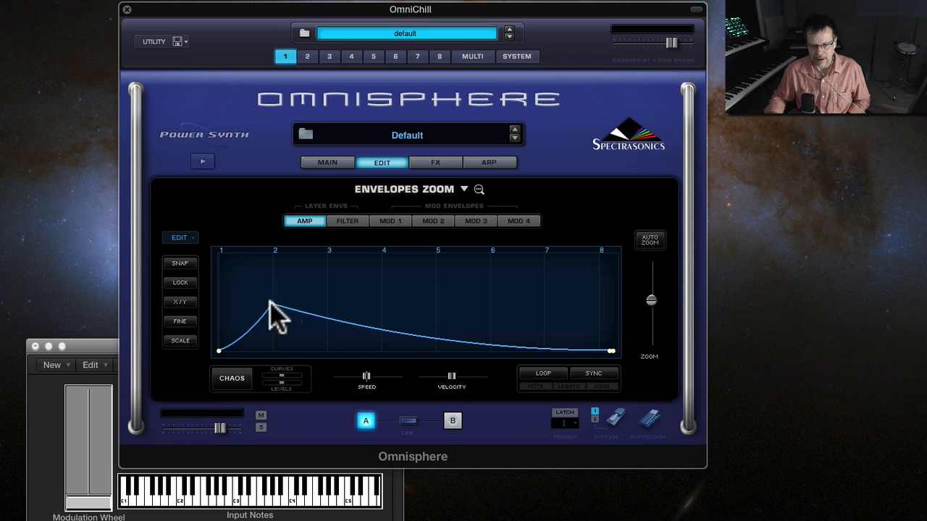
Add a point midway along the amp envelope's decay, and try adding and removing one on the attack.
right_click(409, 339)
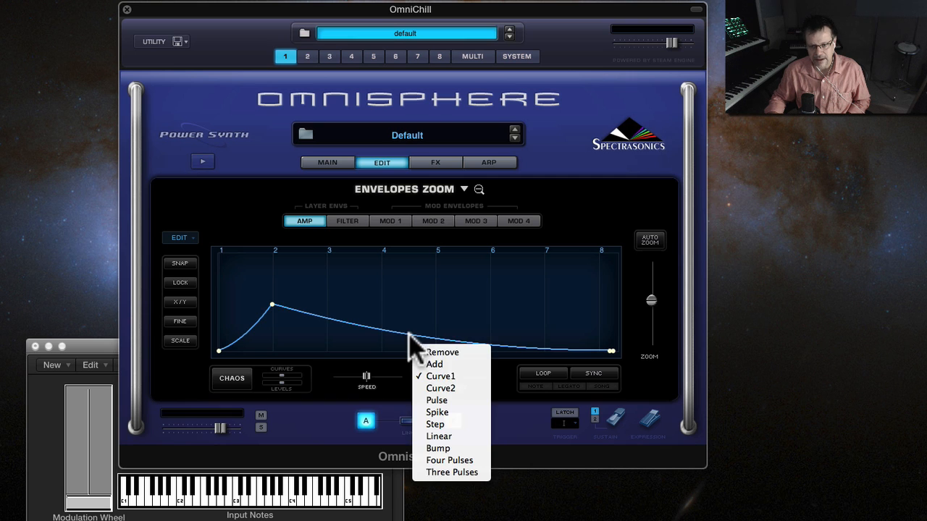
click(425, 363)
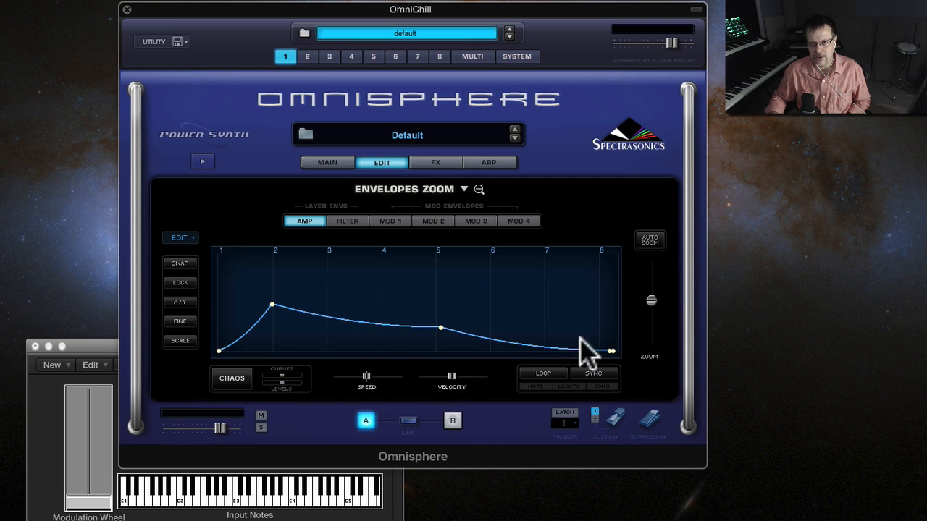
right_click(247, 329)
click(274, 363)
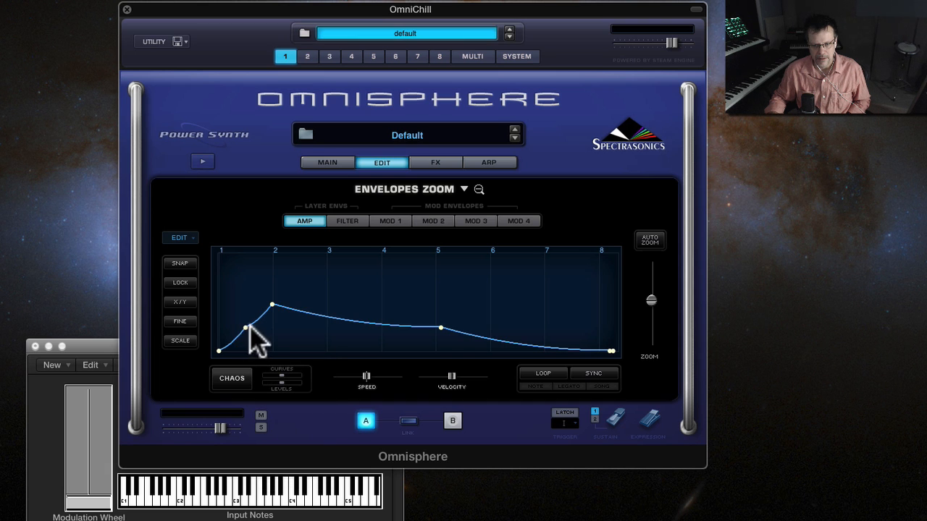
right_click(247, 335)
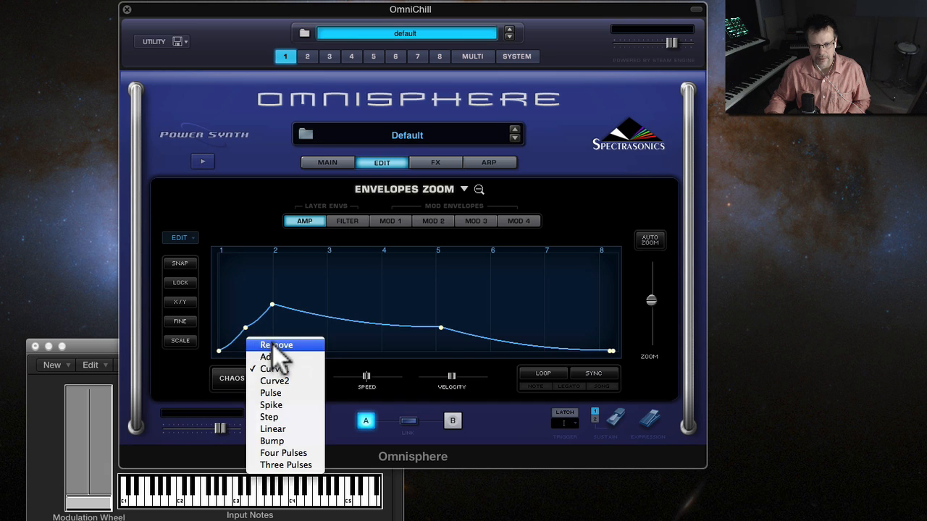
click(276, 345)
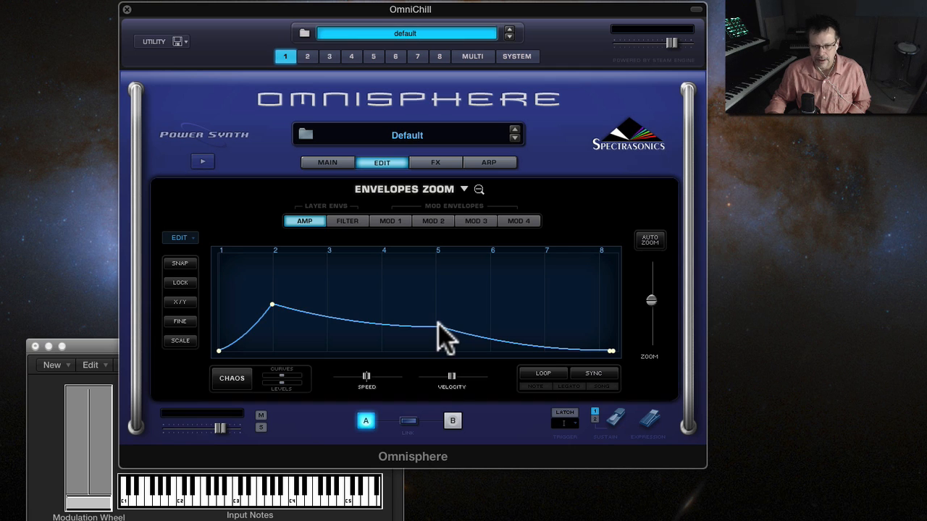
Lower the decay point to a dip at about 3.5 and add another point as a second, higher peak at about 5.
drag(438, 327, 356, 352)
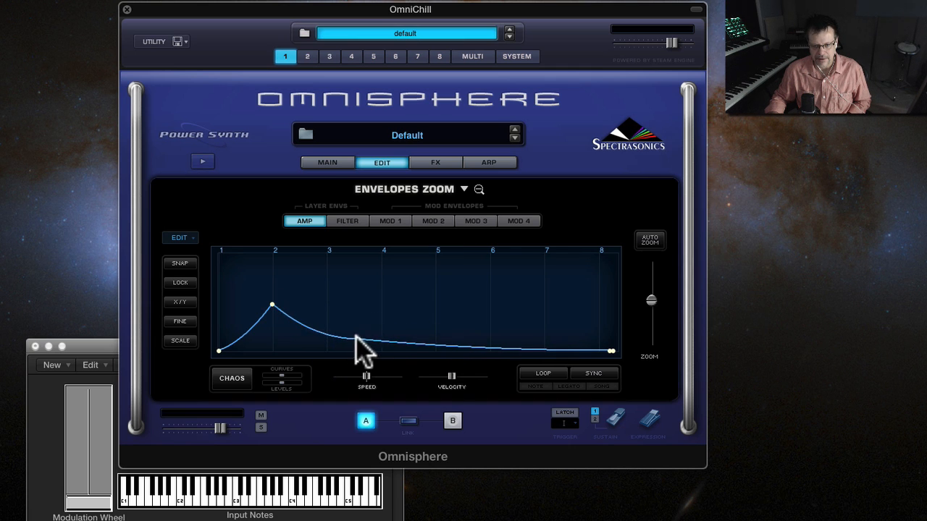
right_click(456, 351)
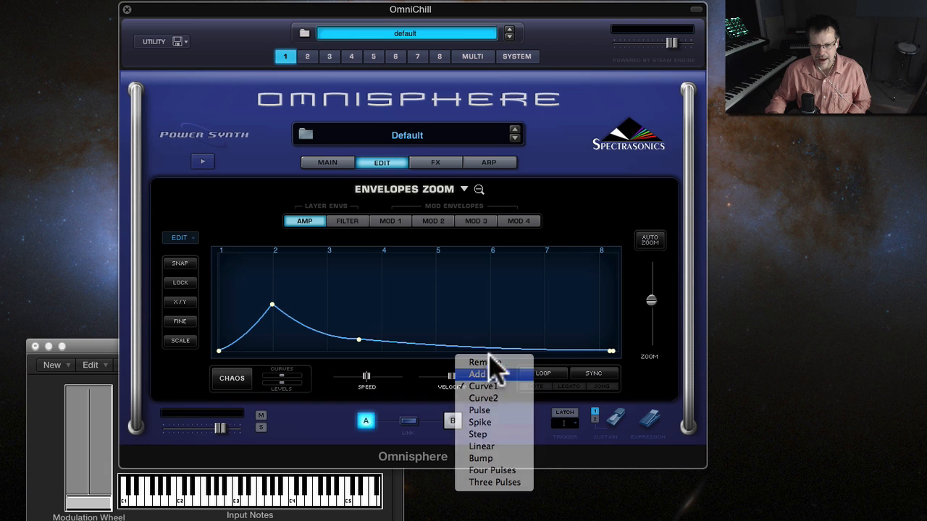
click(491, 366)
drag(485, 343, 437, 277)
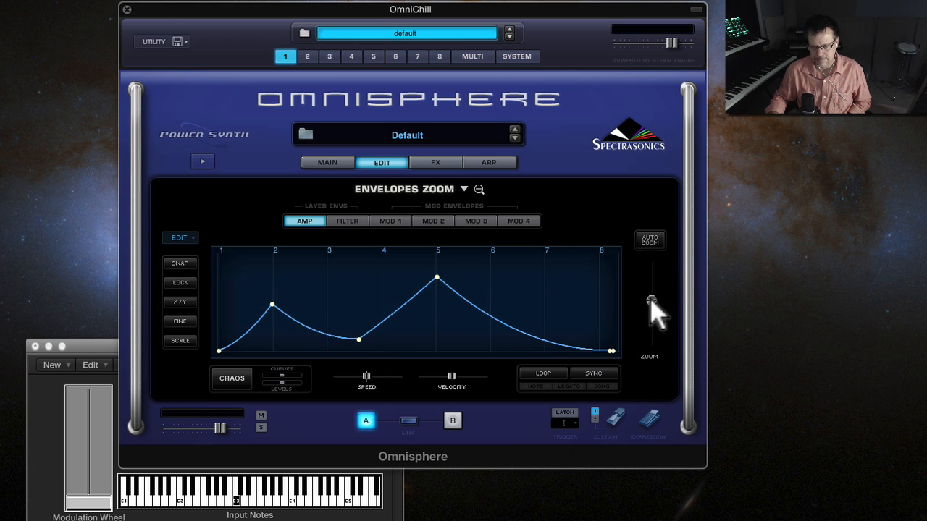
Extend the amp envelope's release, try raised and curved endings, and finish with its end point at zero level at about 9.4.
drag(651, 300, 651, 296)
drag(490, 351, 537, 383)
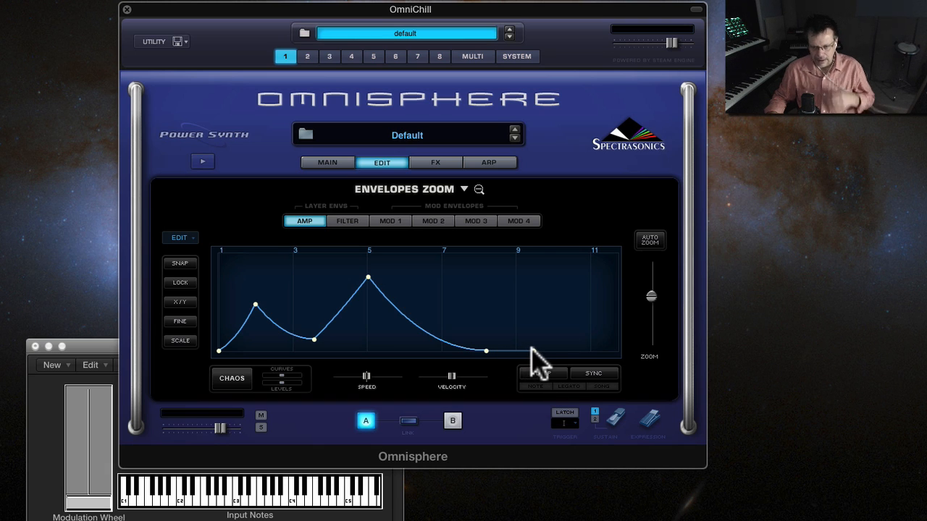
drag(531, 349, 509, 320)
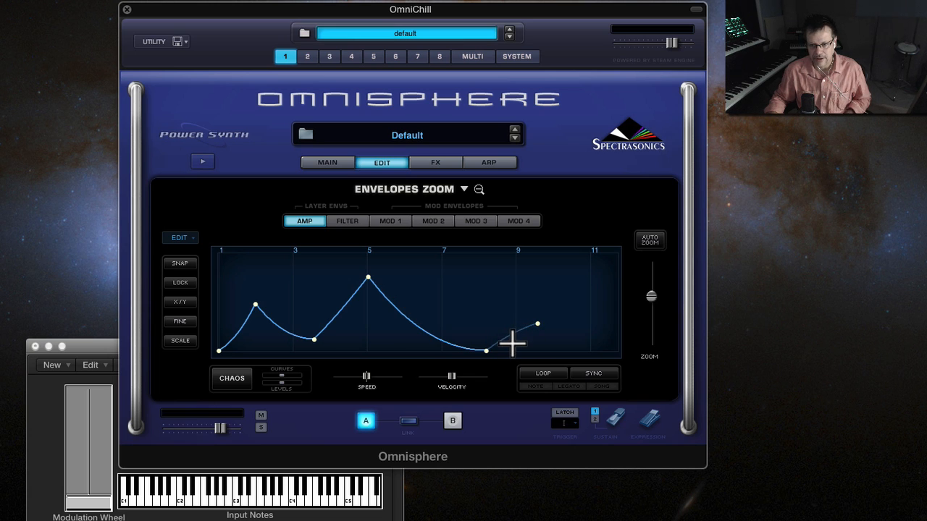
drag(514, 347, 521, 357)
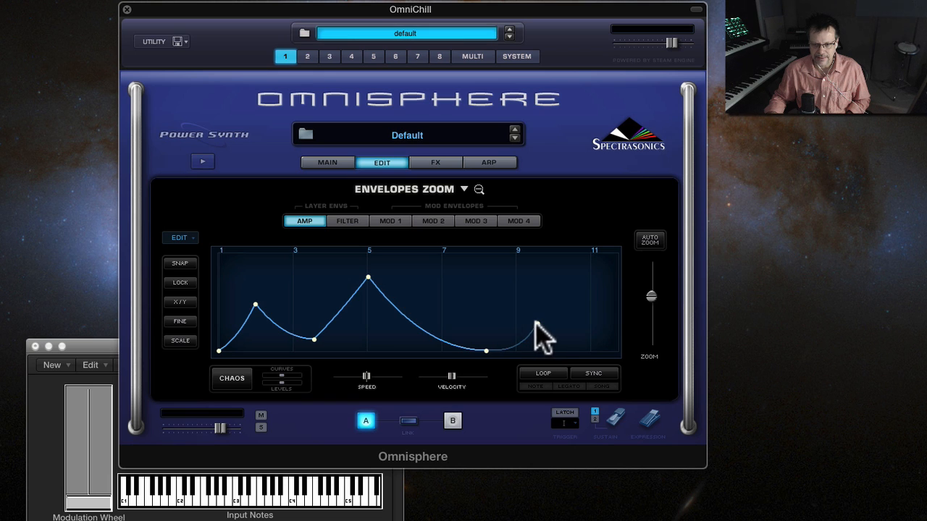
drag(536, 325, 545, 380)
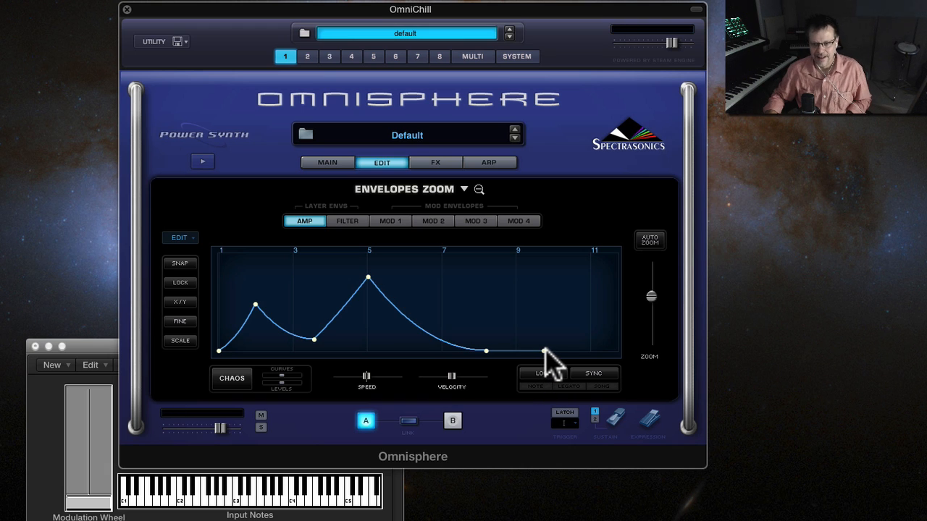
drag(545, 349, 521, 362)
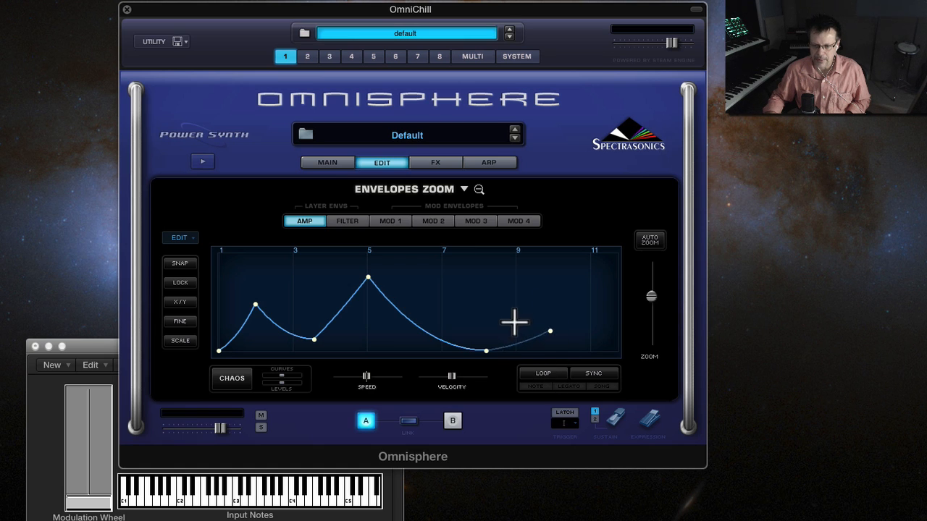
drag(549, 331, 550, 413)
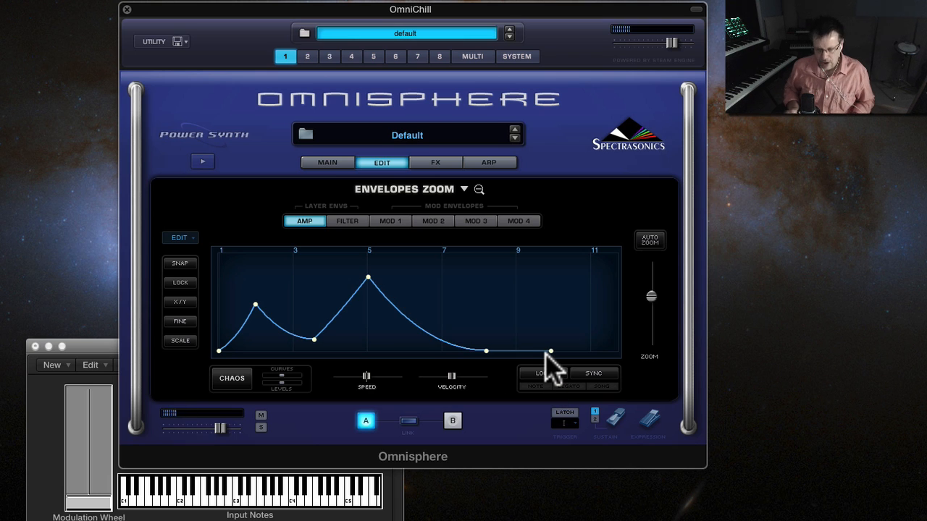
drag(548, 352, 511, 350)
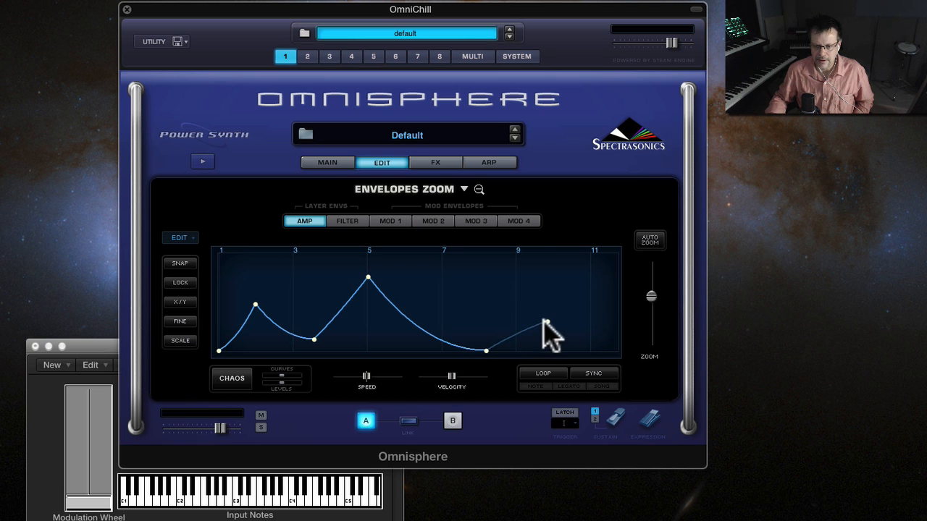
drag(544, 322, 541, 388)
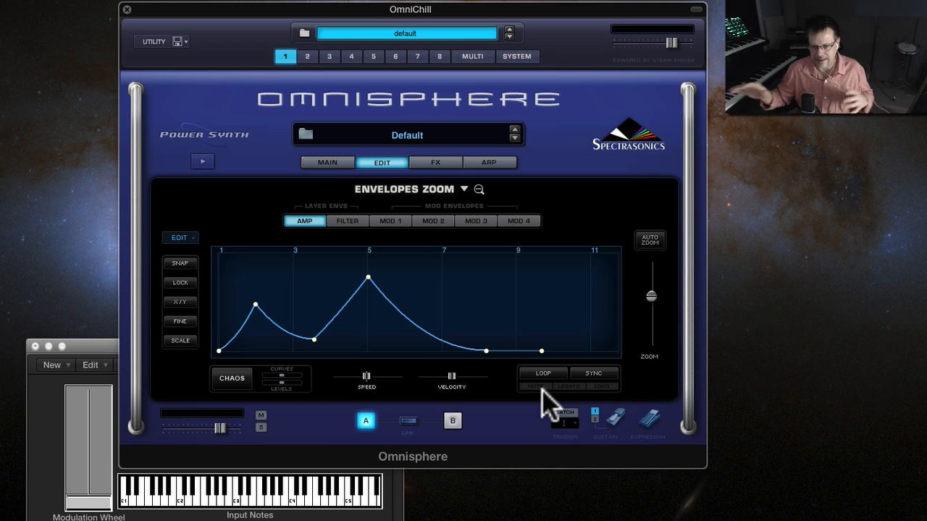
drag(540, 353, 547, 390)
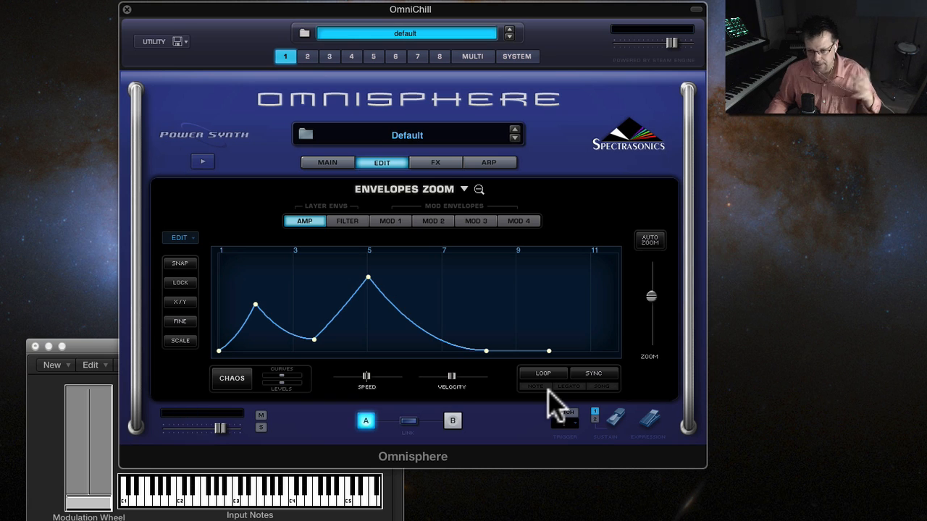
drag(550, 350, 533, 355)
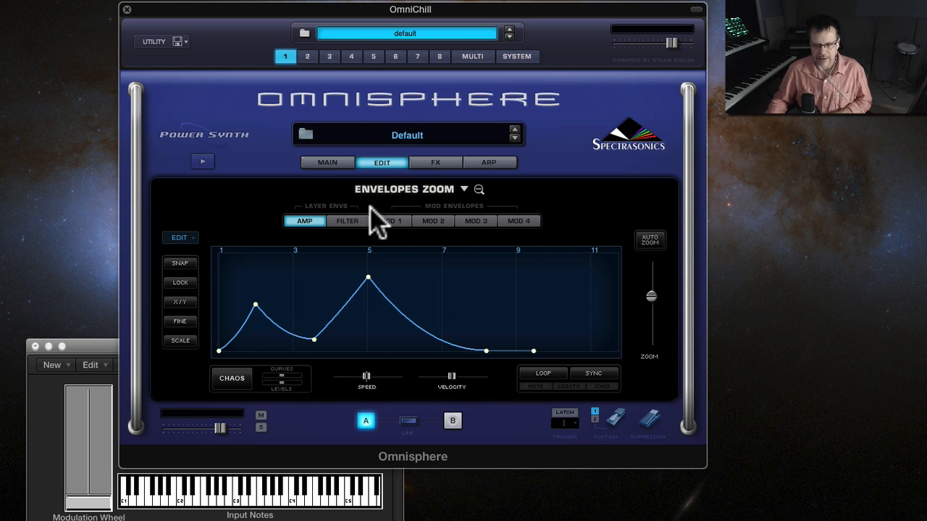
click(382, 162)
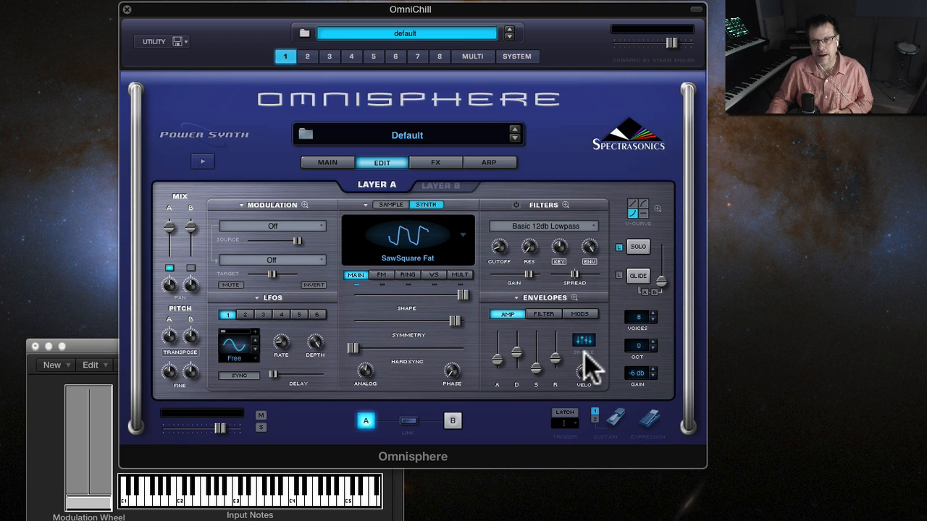
Add a point midway along the amp envelope's linear decay segment in the enlarged view, and return to Layer A's edit page.
click(573, 298)
right_click(423, 313)
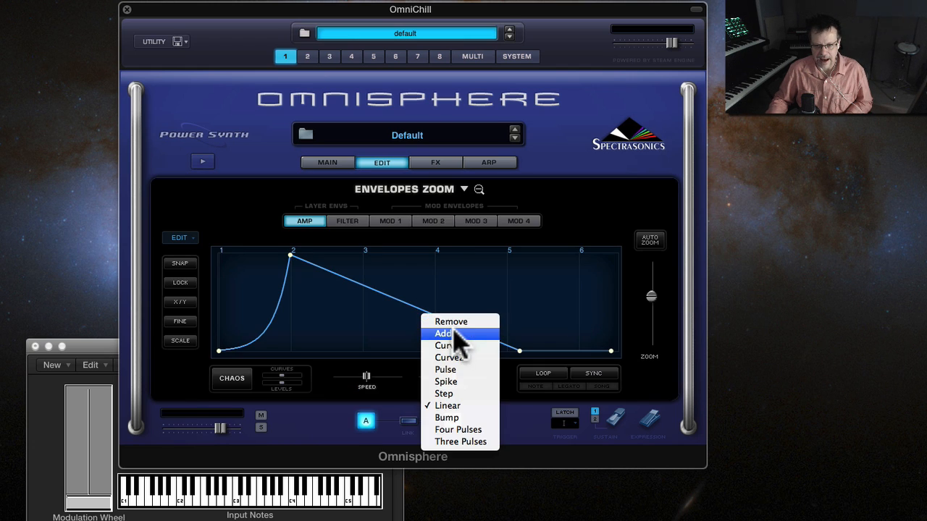
click(454, 331)
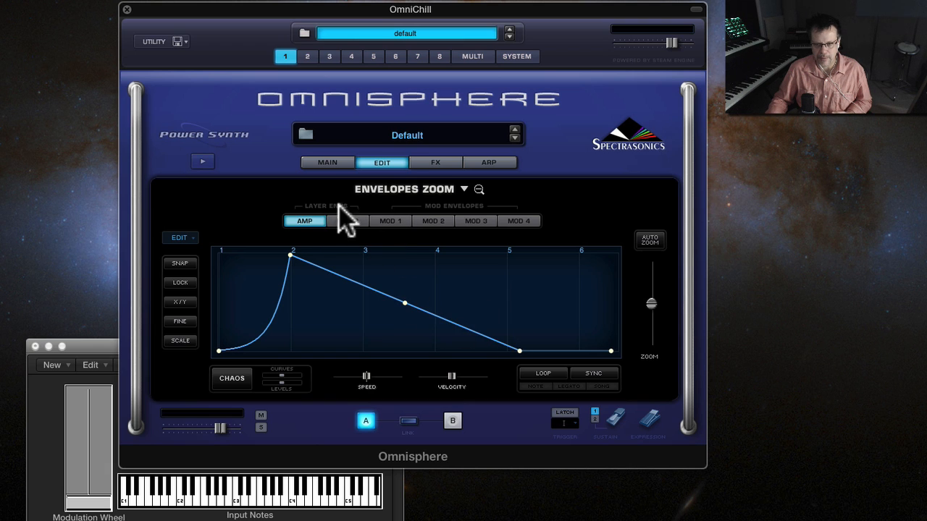
click(398, 164)
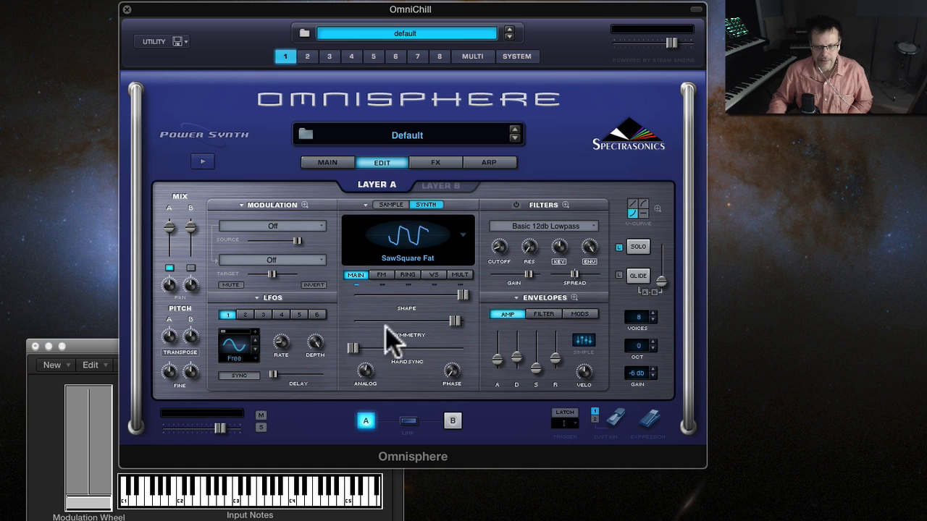
Set the amp envelope's Attack and Release to minimum, and reset Layer A's Shape and Symmetry to minimum.
drag(497, 362, 507, 413)
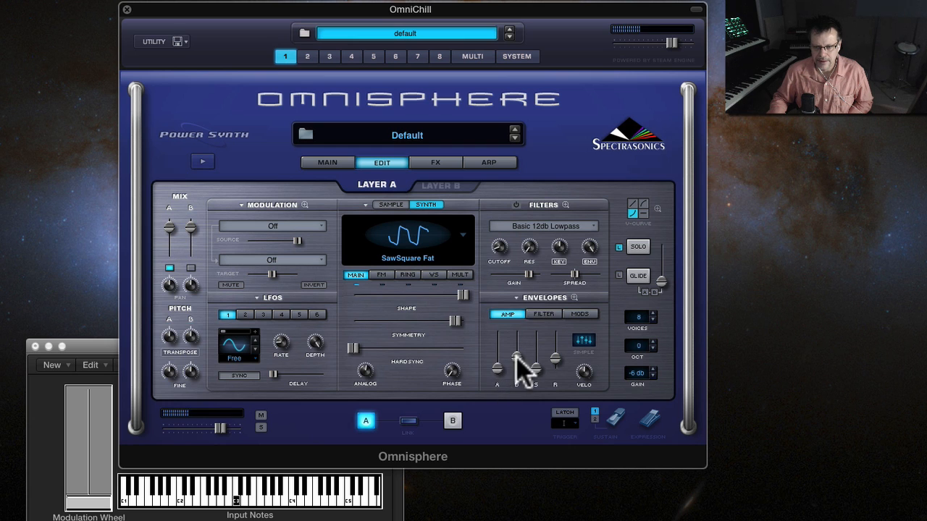
drag(517, 369, 555, 372)
drag(462, 295, 347, 297)
drag(455, 321, 333, 332)
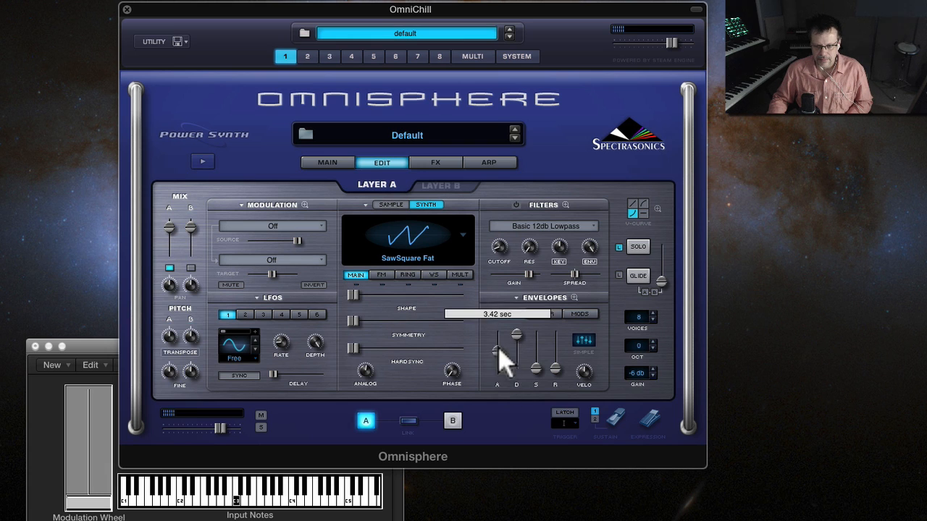
Sweep Layer A's mix level down and back to about -1 dB, and set LFO 1's waveform to square.
mouse_move(167, 222)
mouse_down()
mouse_move(170, 248)
mouse_move(168, 226)
mouse_up()
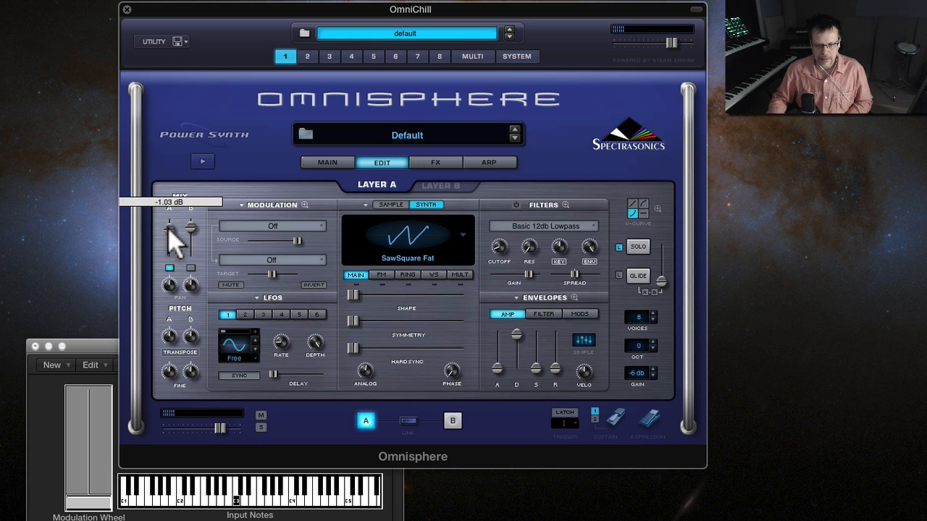
drag(170, 259, 174, 232)
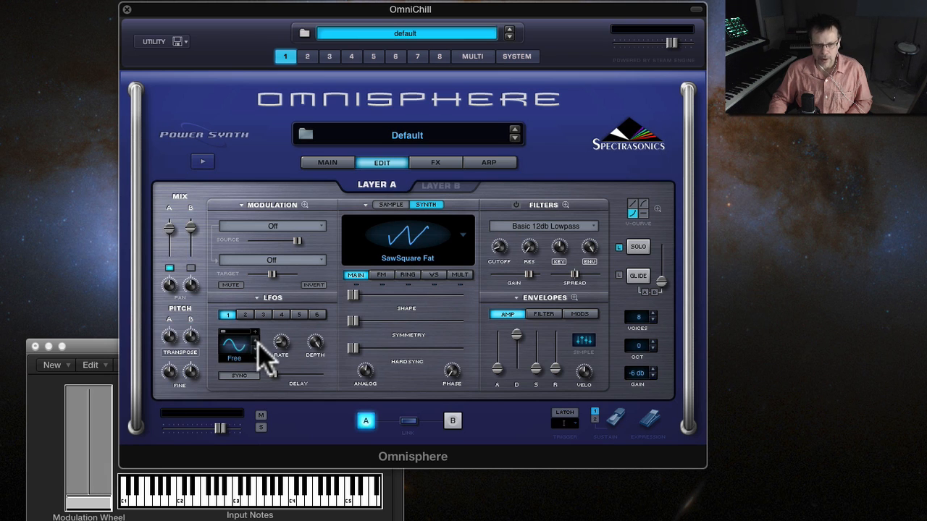
click(255, 352)
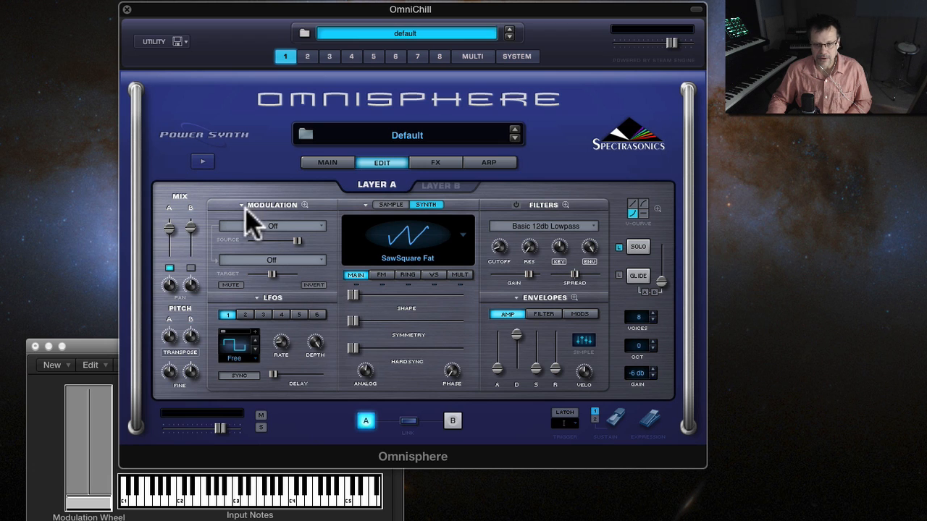
Route LFO1 to Amplitude in Layer A's first modulation slot and set the target amount to full negative.
right_click(169, 230)
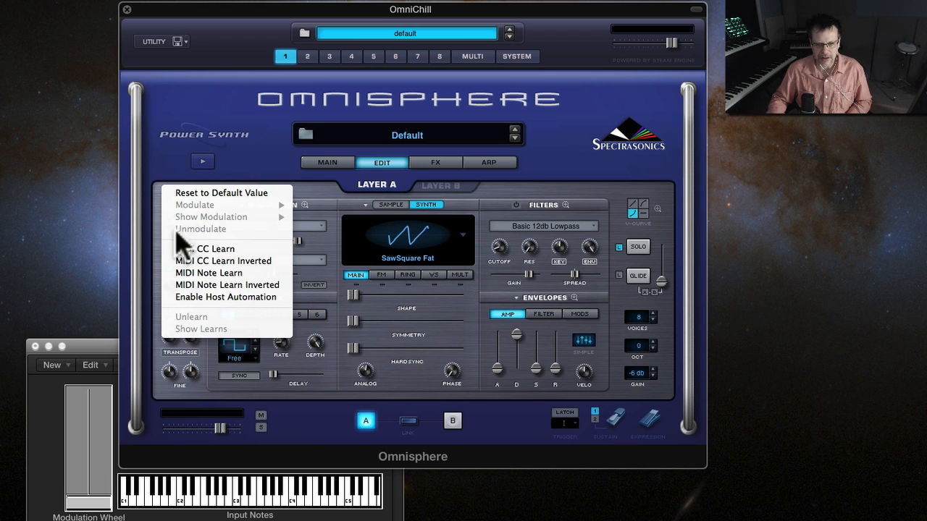
click(148, 232)
click(286, 204)
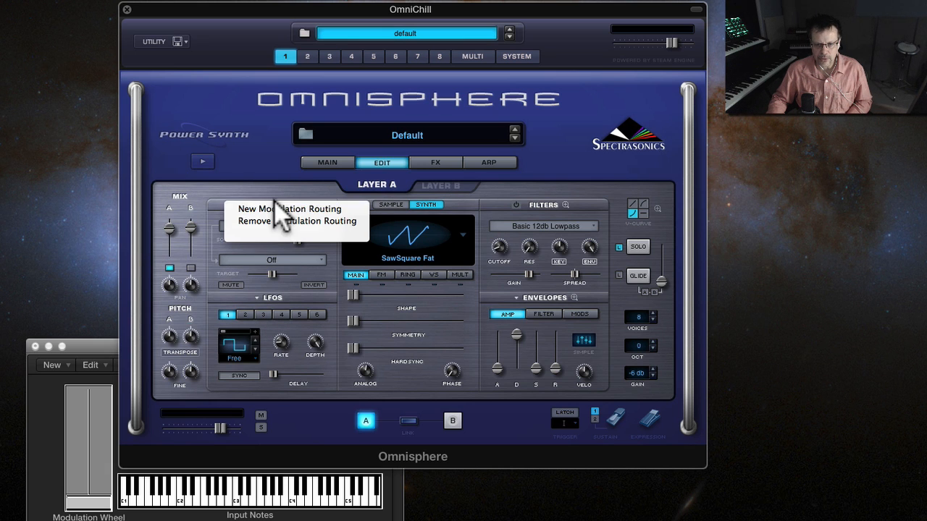
click(276, 210)
click(272, 226)
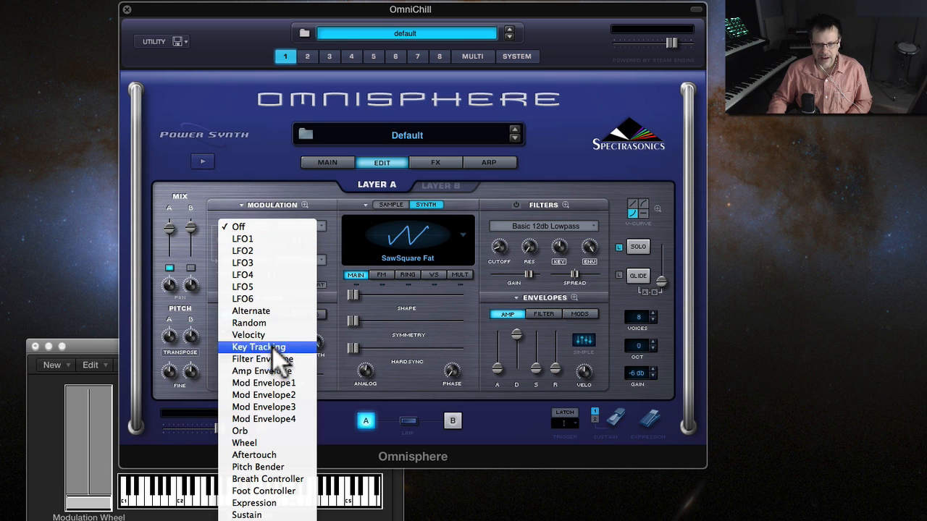
click(275, 239)
click(268, 257)
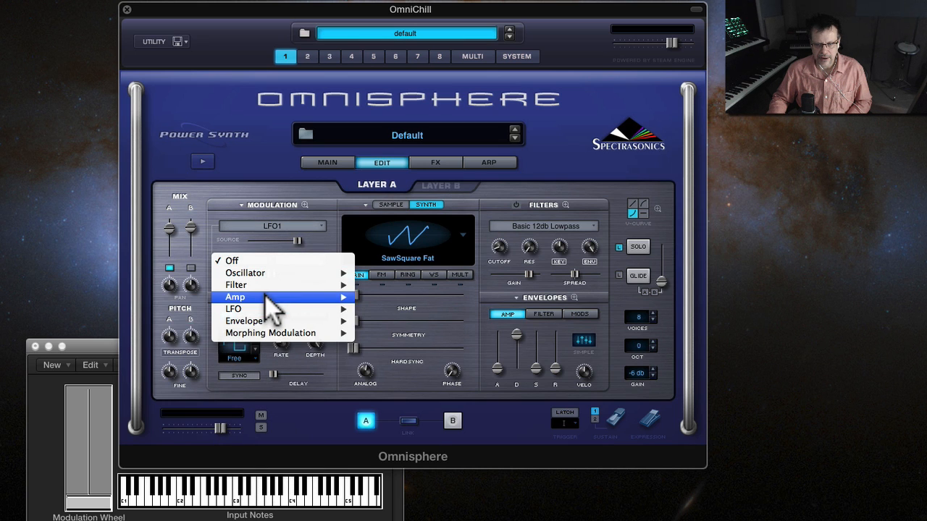
mouse_move(272, 298)
click(388, 296)
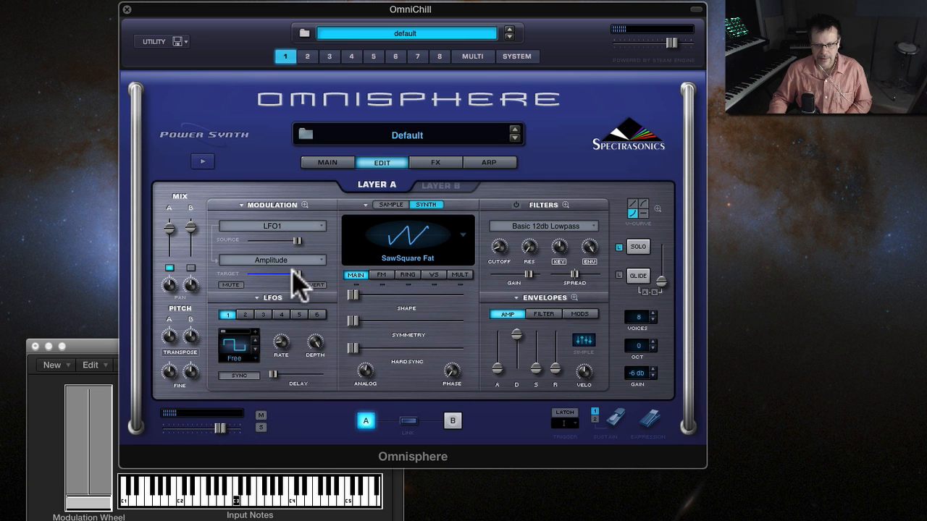
drag(301, 286, 95, 294)
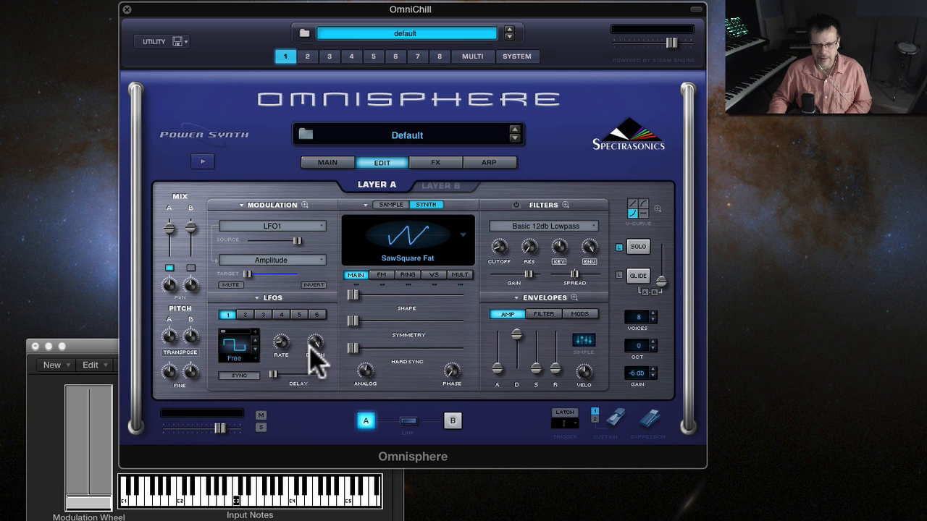
Raise LFO 1's rate, view the modulated waveform in the Visualizer scope, and return to the edit page.
drag(282, 341, 290, 310)
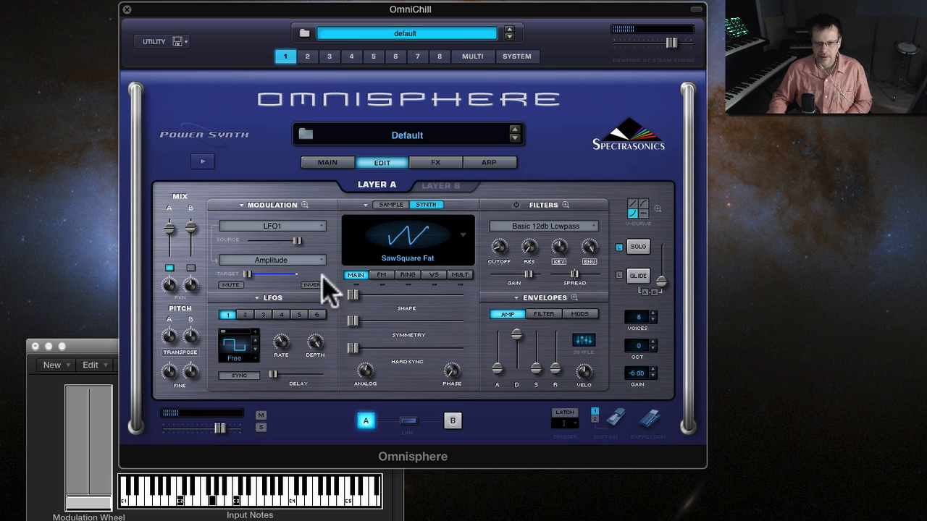
click(329, 164)
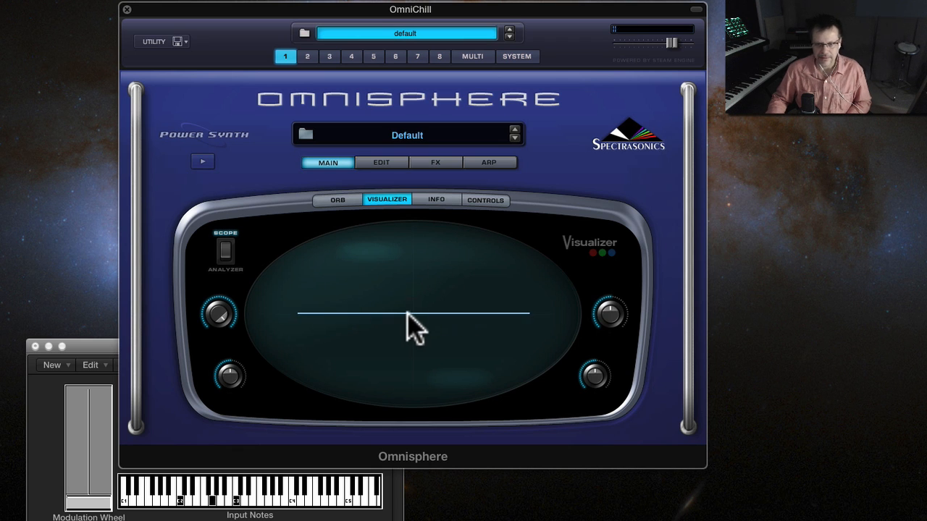
click(389, 163)
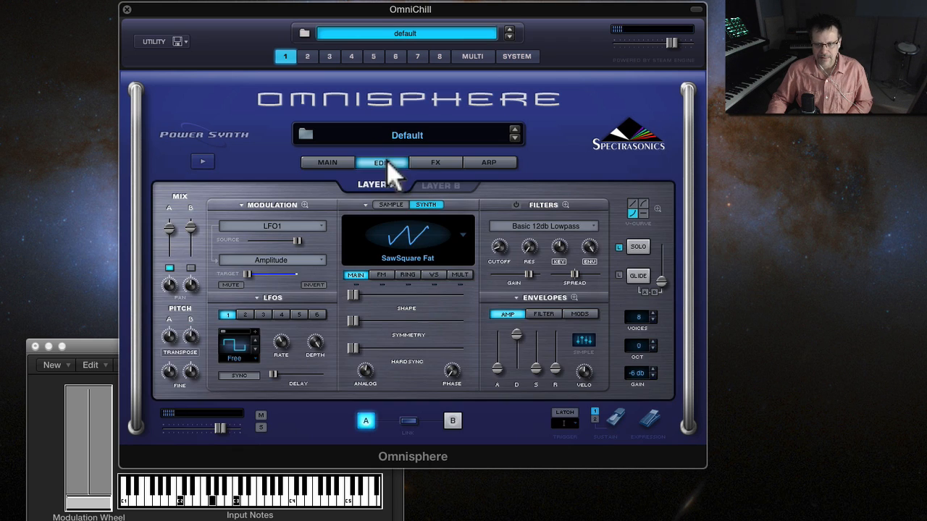
In the enlarged amp envelope, hold full level to about 13 and place the end point at zero level at about 14.7.
click(539, 314)
click(514, 314)
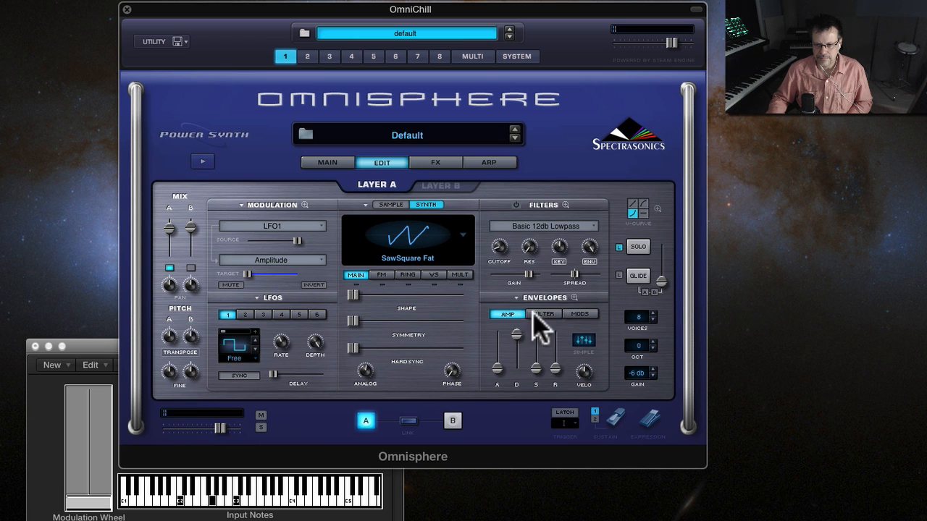
click(575, 298)
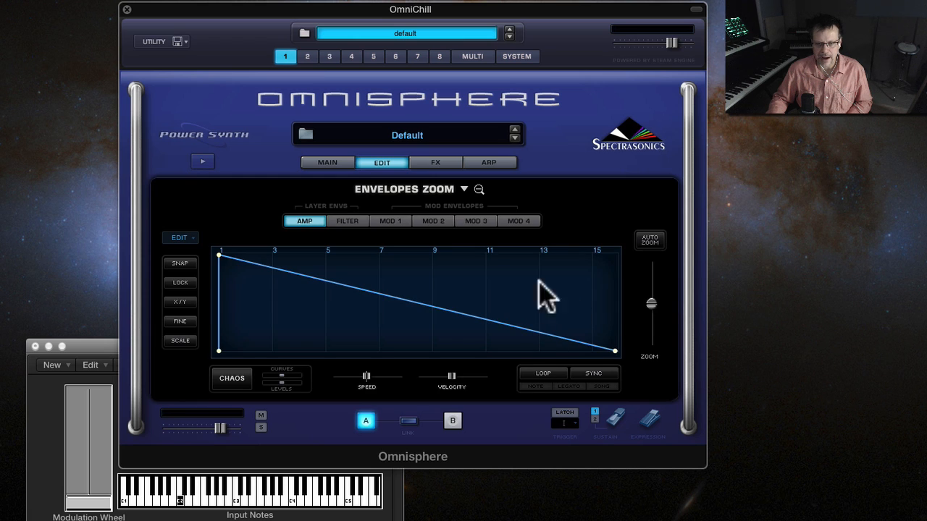
drag(649, 310, 649, 283)
drag(419, 348, 380, 214)
drag(448, 351, 408, 375)
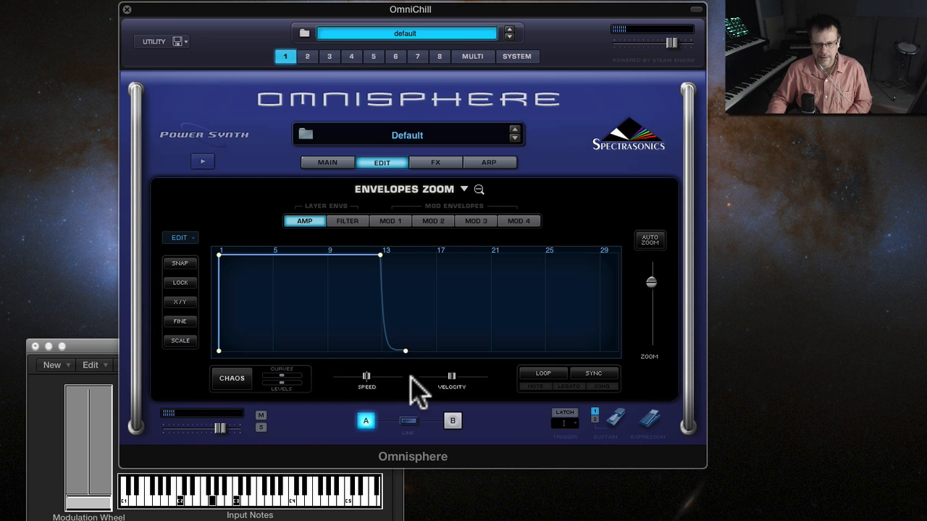
click(382, 163)
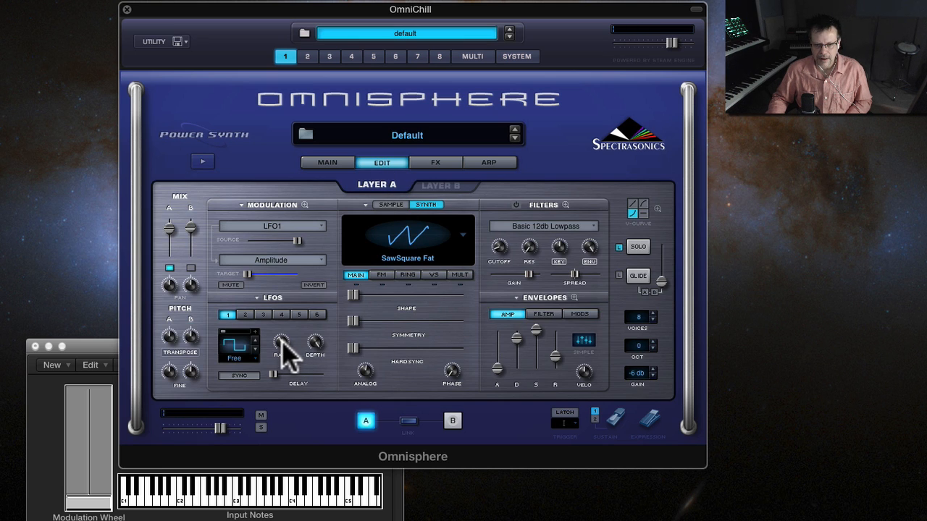
Lower LFO 1's rate slightly and watch the square-wave amplitude modulation in the Visualizer scope.
drag(282, 340, 282, 348)
click(329, 162)
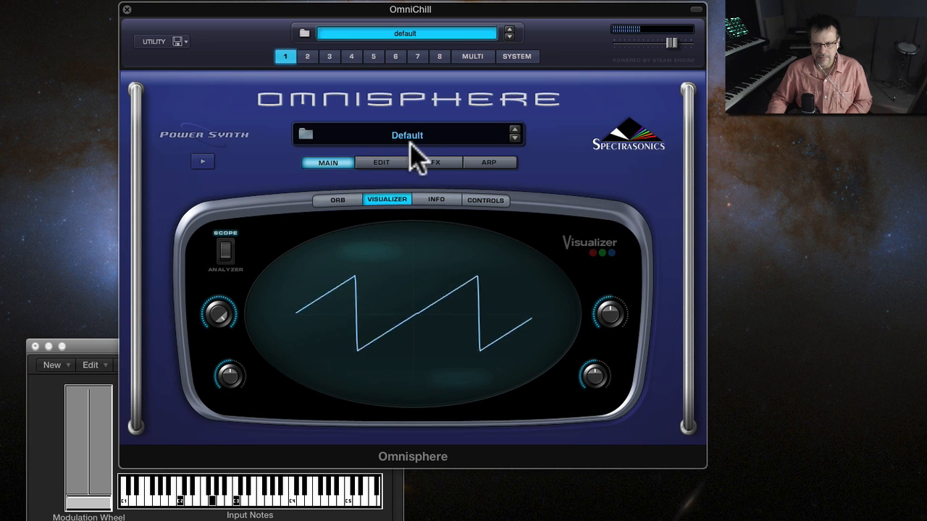
click(382, 162)
Switch LFO 1's waveform to sine and examine the resulting level changes in the Visualizer scope.
click(256, 341)
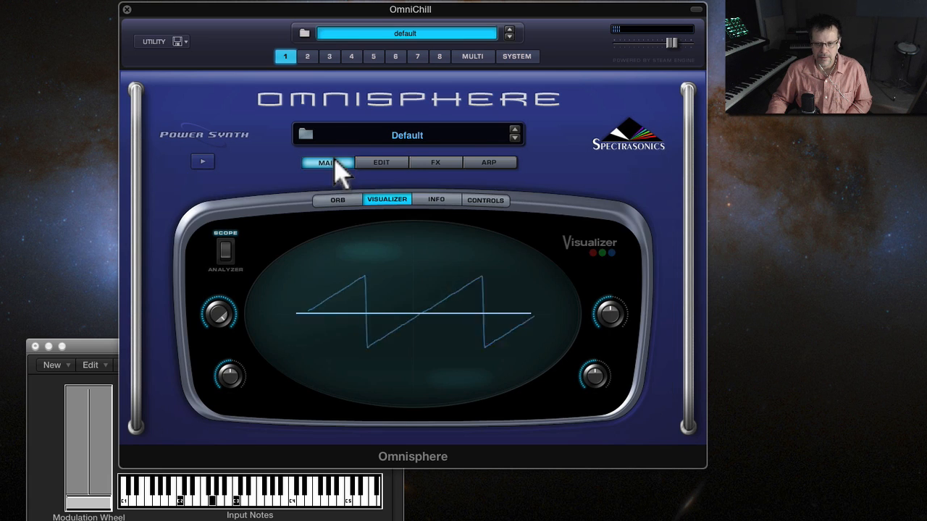
click(330, 163)
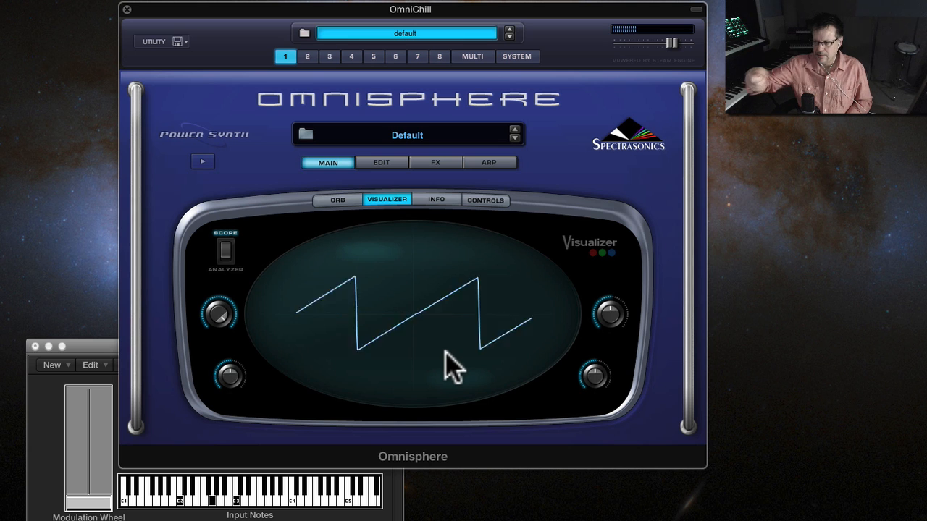
click(385, 163)
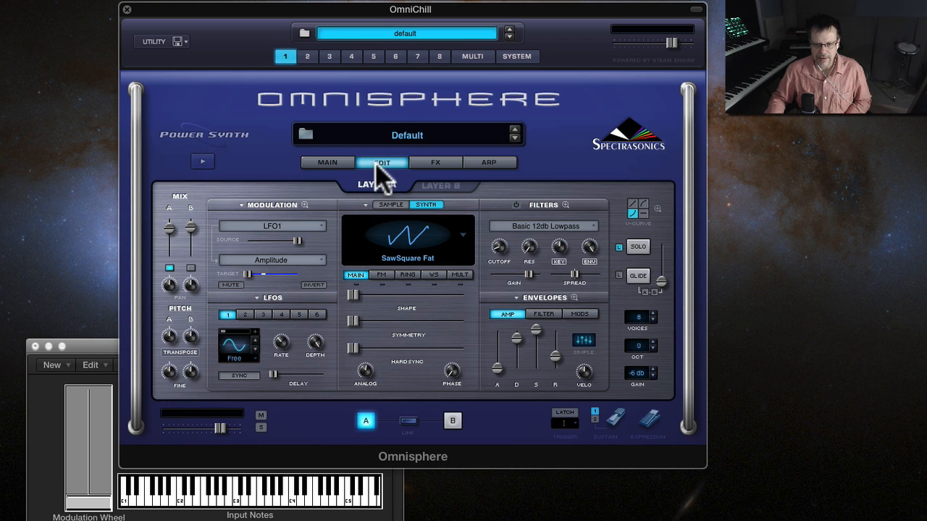
click(324, 163)
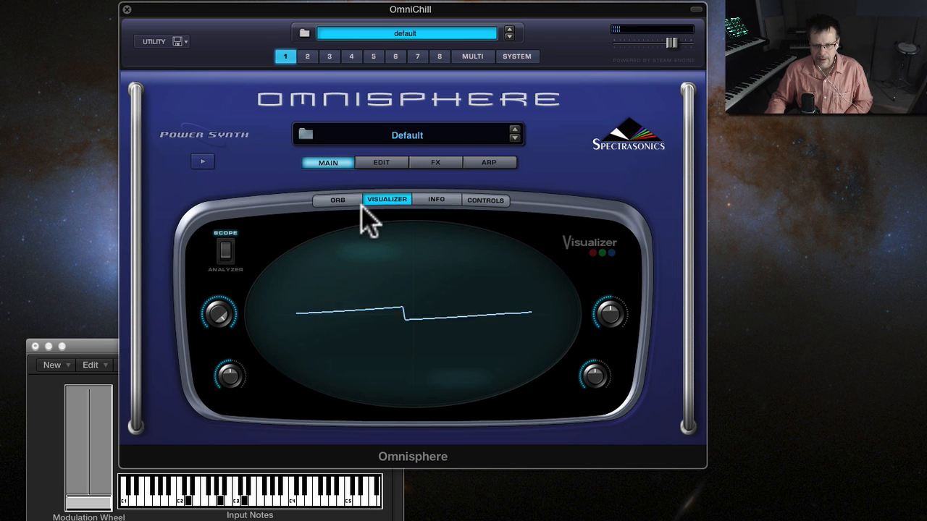
click(380, 163)
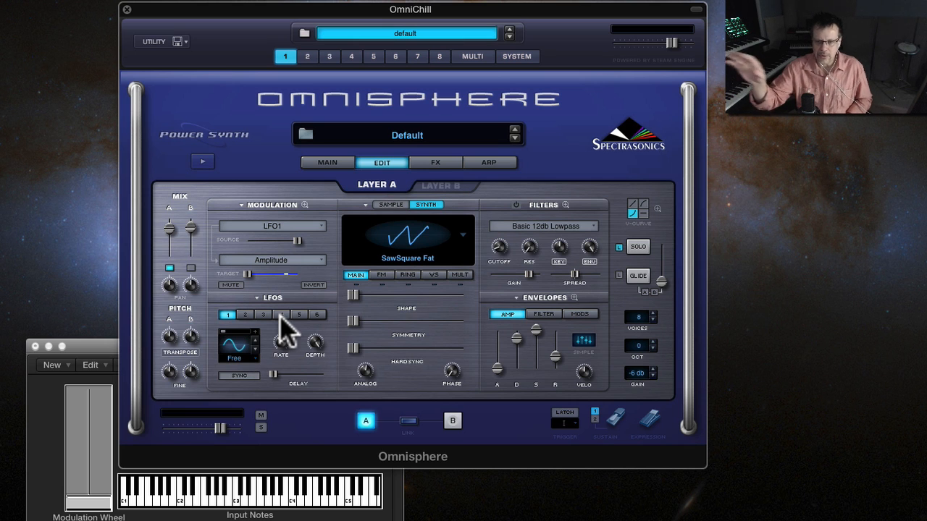
Set LFO 1's waveform to triangle, with the Amplitude routing's source amount near midway and its target amount slightly positive.
drag(297, 241, 276, 240)
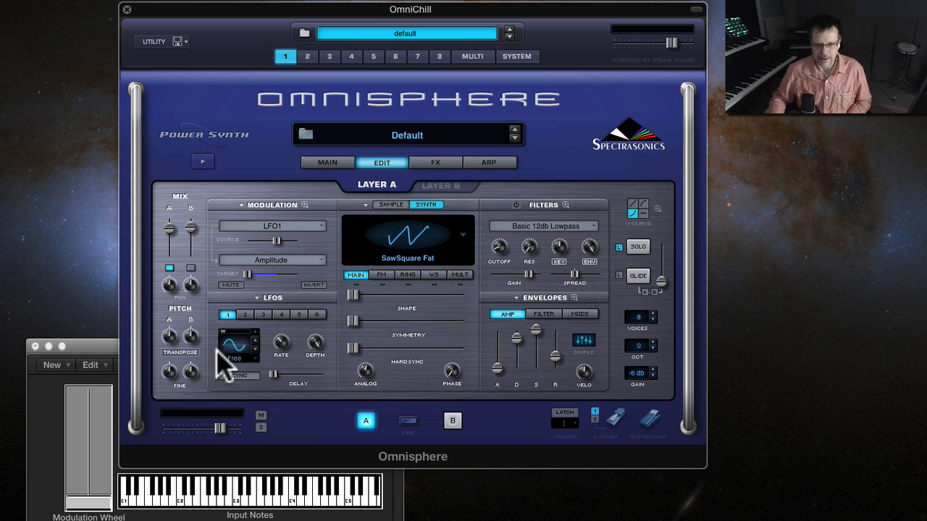
click(255, 336)
click(254, 343)
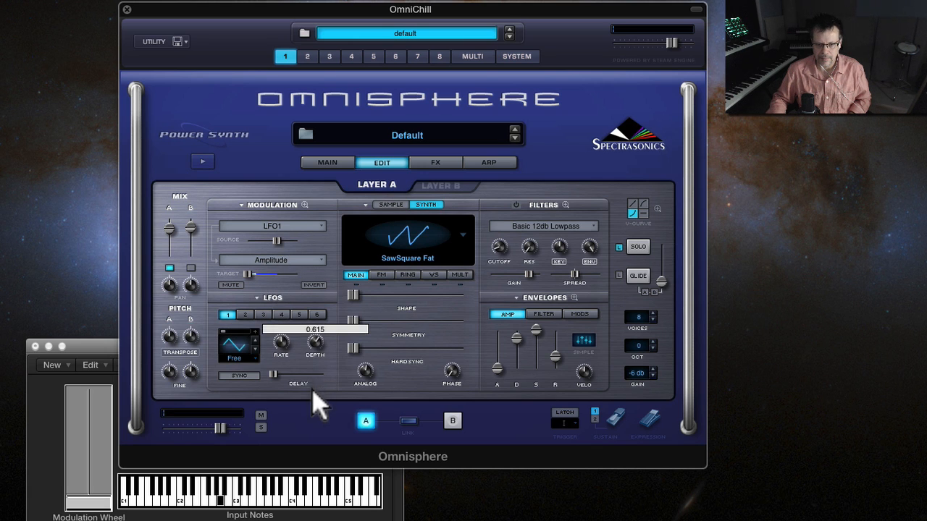
drag(246, 275, 282, 283)
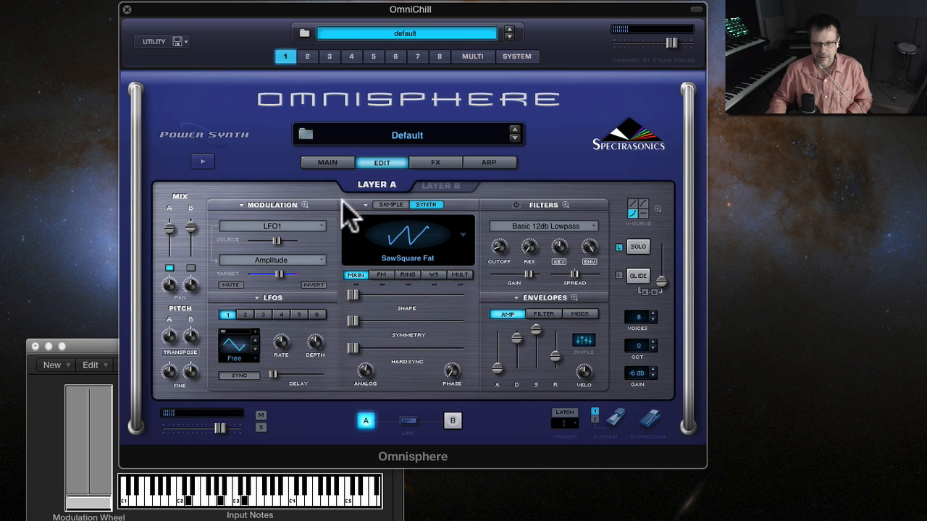
Compare LFO 1's sine and triangle waveforms on the amplitude modulation, finishing on triangle.
click(256, 341)
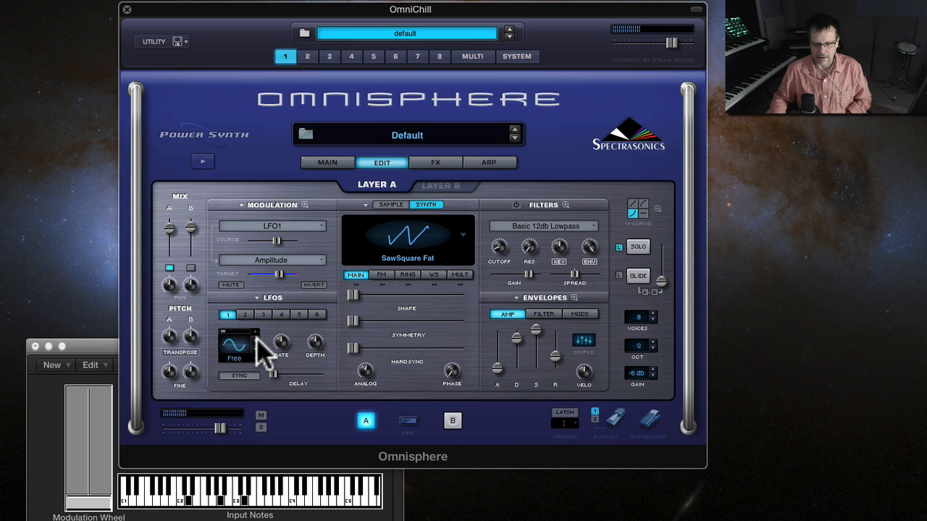
mouse_move(318, 349)
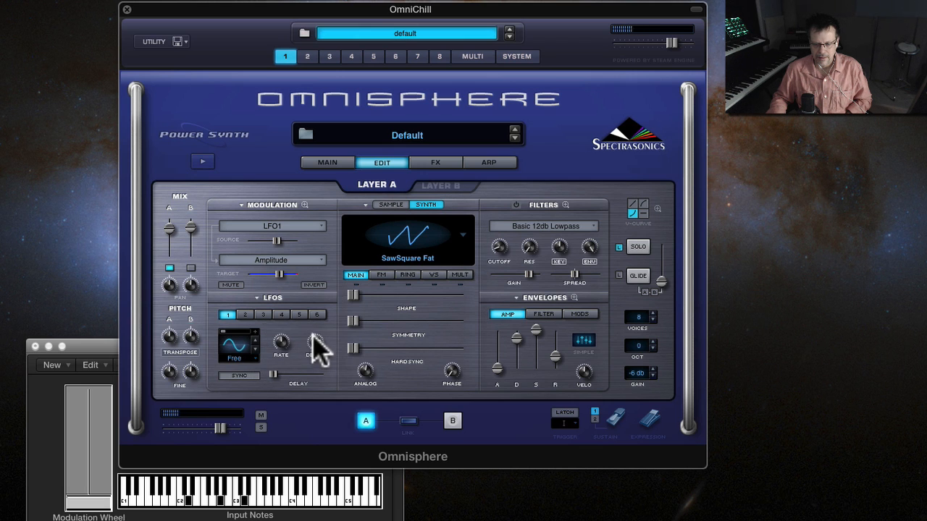
click(254, 342)
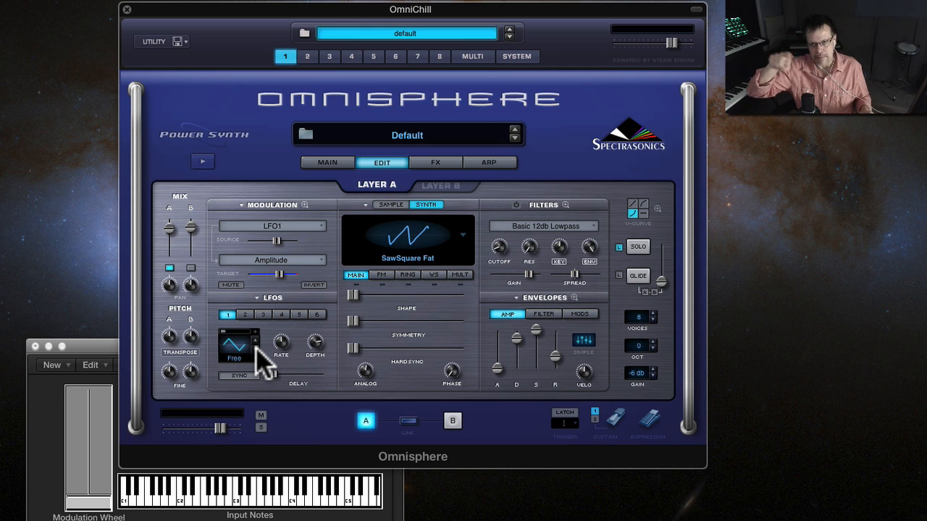
mouse_move(290, 369)
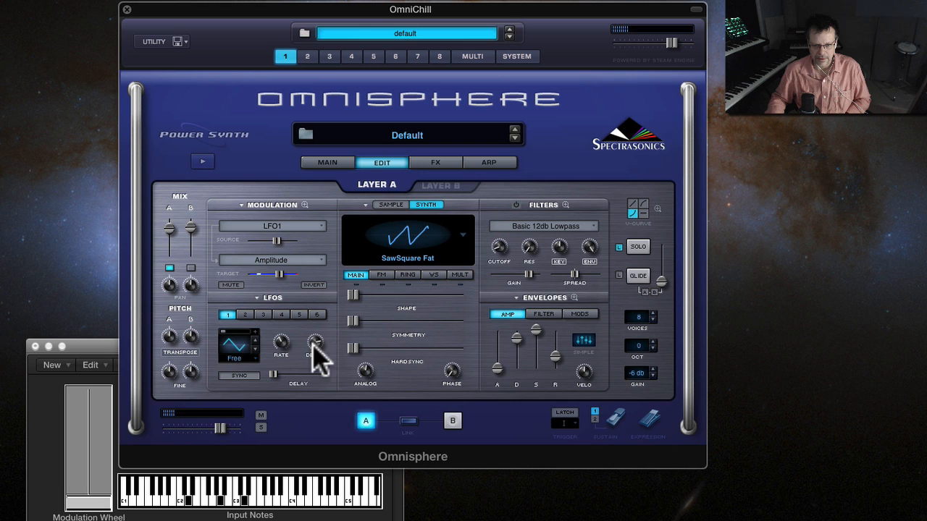
click(256, 345)
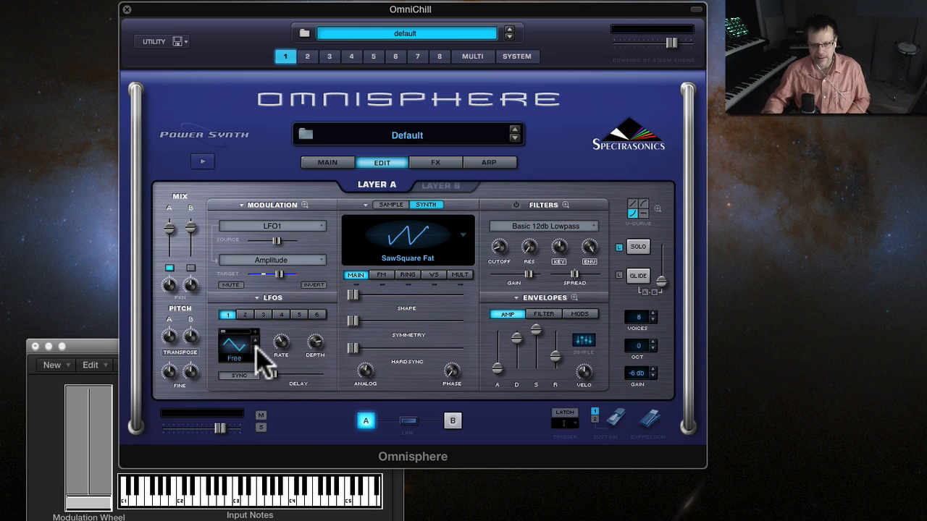
Try LFO 1's square waveform, change it to downward sawtooth, and view the result in the Visualizer scope.
click(256, 339)
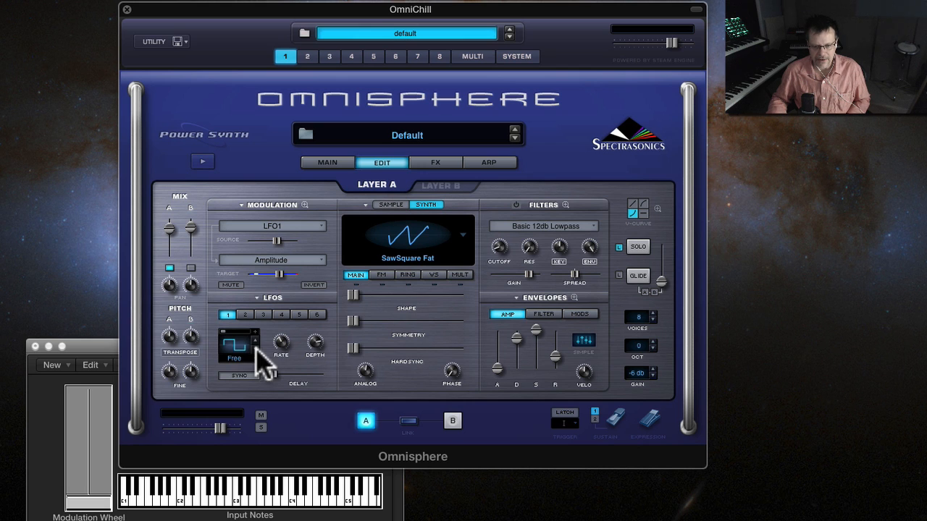
click(256, 345)
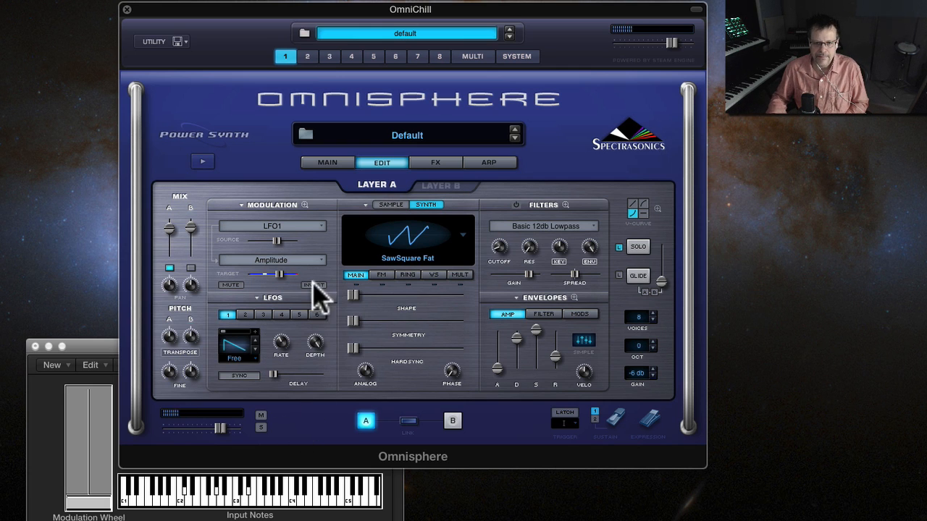
click(326, 163)
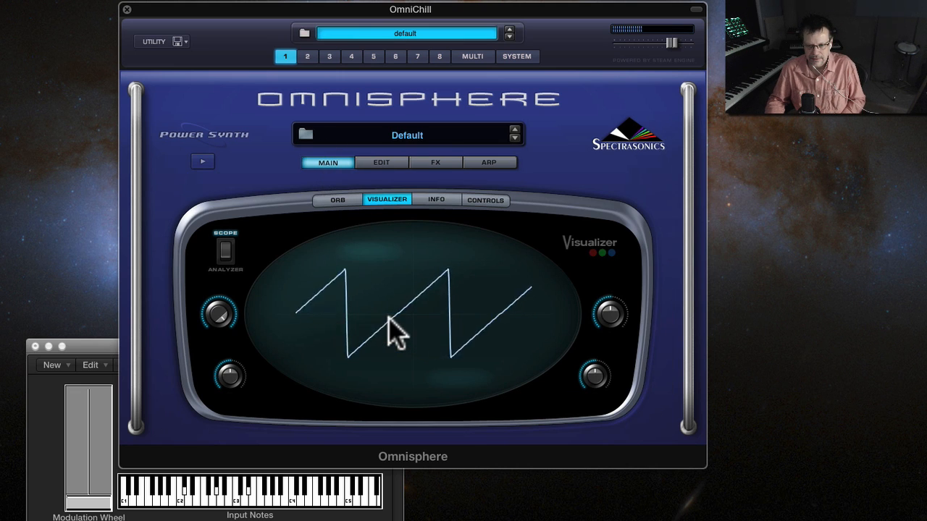
click(381, 165)
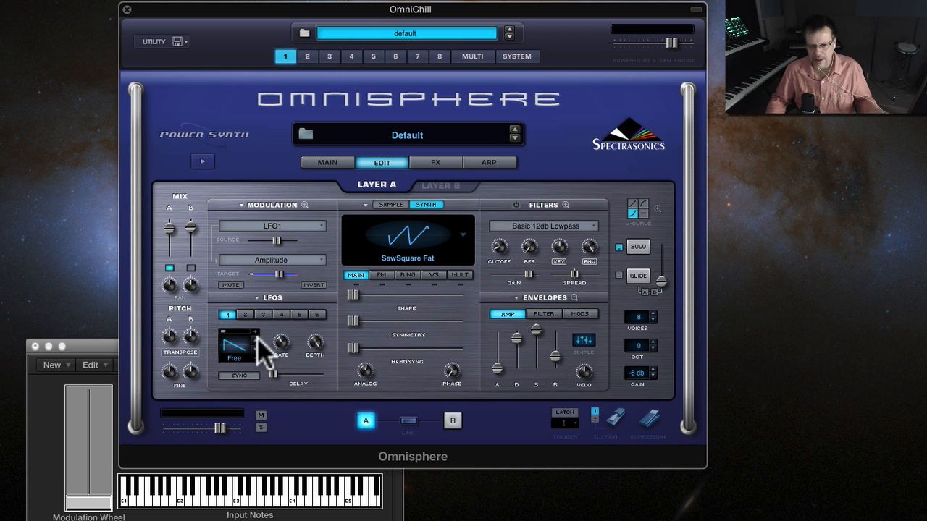
Set LFO 1's waveform to the irregular stepped shape.
click(257, 343)
click(257, 343)
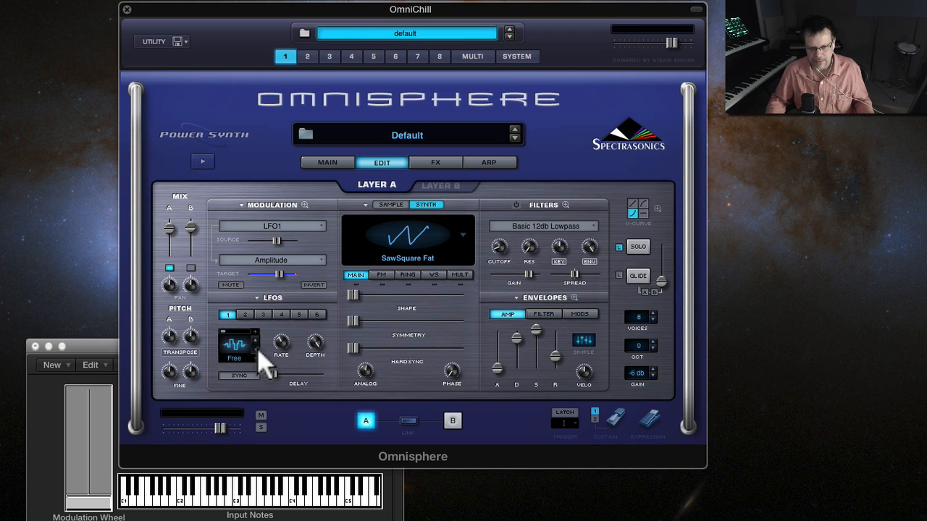
Step LFO 1's waveform through the remaining random shapes and set it back to sine.
click(257, 343)
click(256, 345)
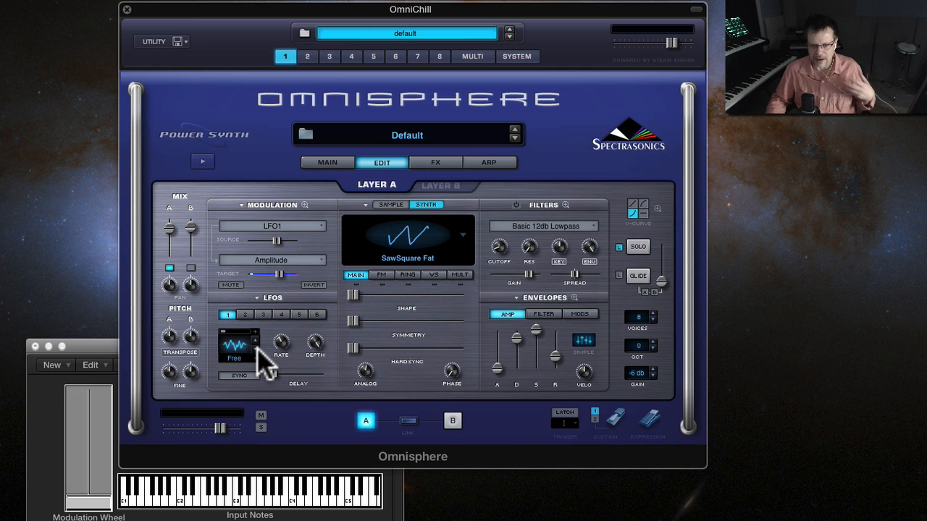
click(257, 345)
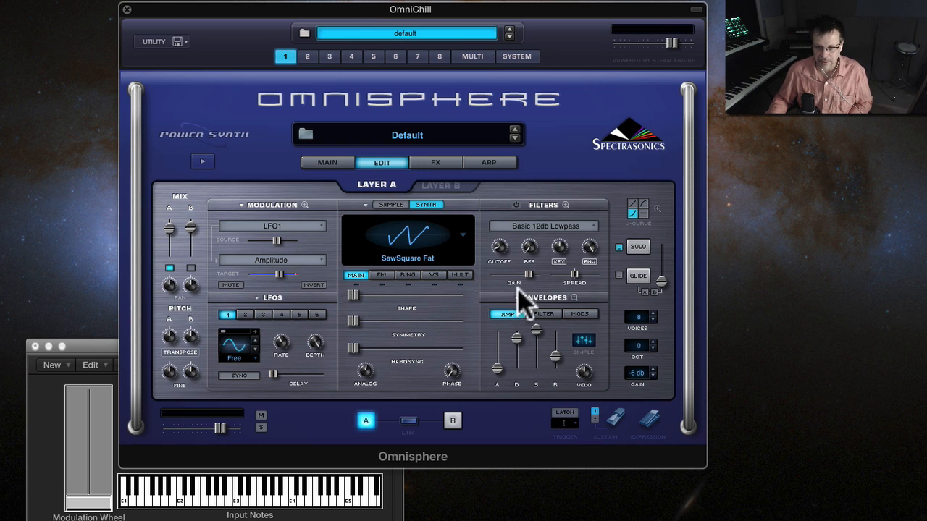
Add four points along the flat sustain section of the amp envelope, then return to the layer edit page.
click(577, 297)
right_click(257, 255)
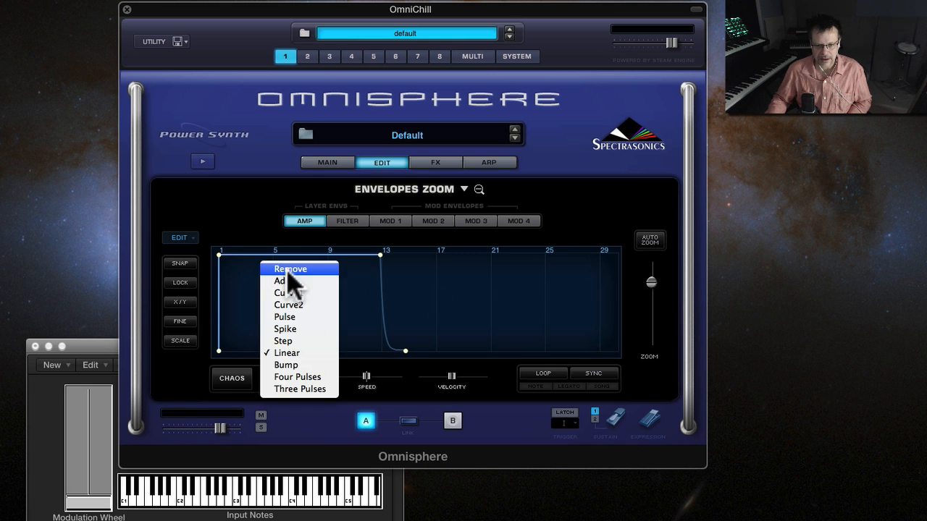
click(284, 279)
right_click(279, 255)
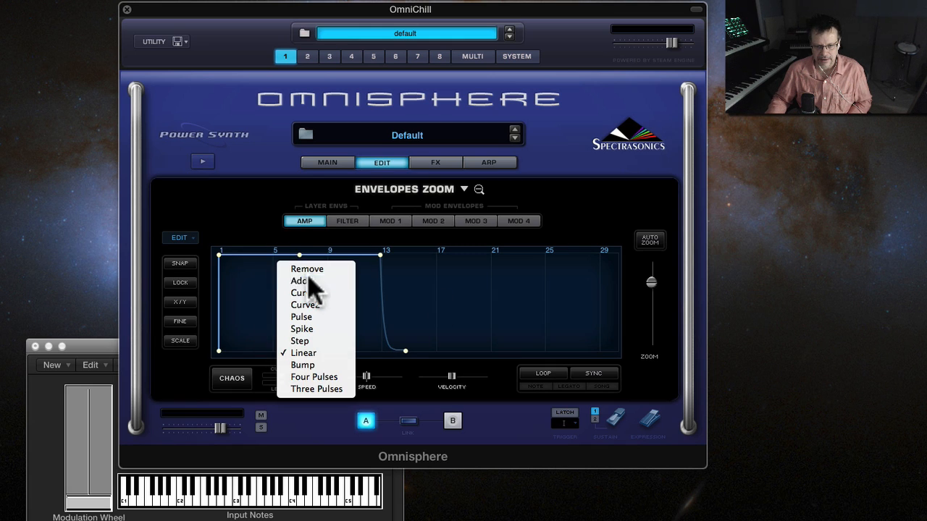
click(293, 282)
right_click(275, 261)
click(296, 282)
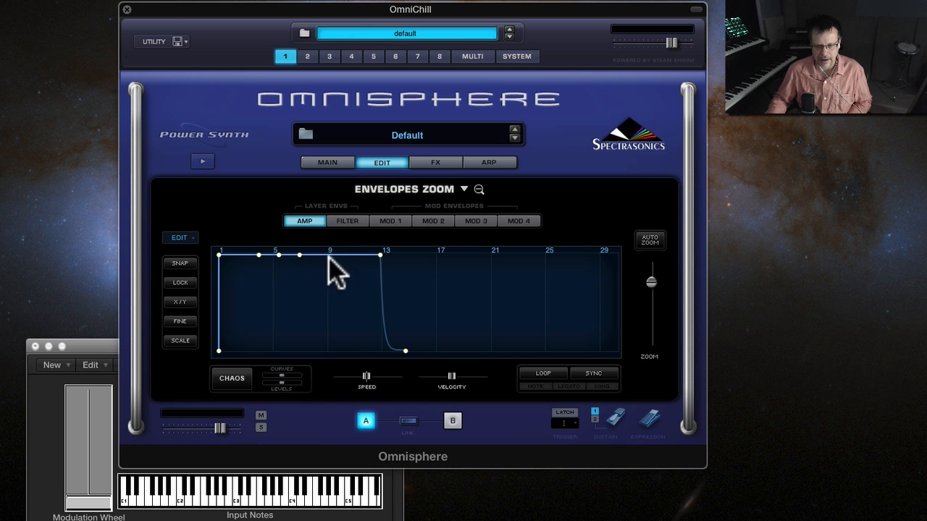
right_click(342, 261)
click(359, 283)
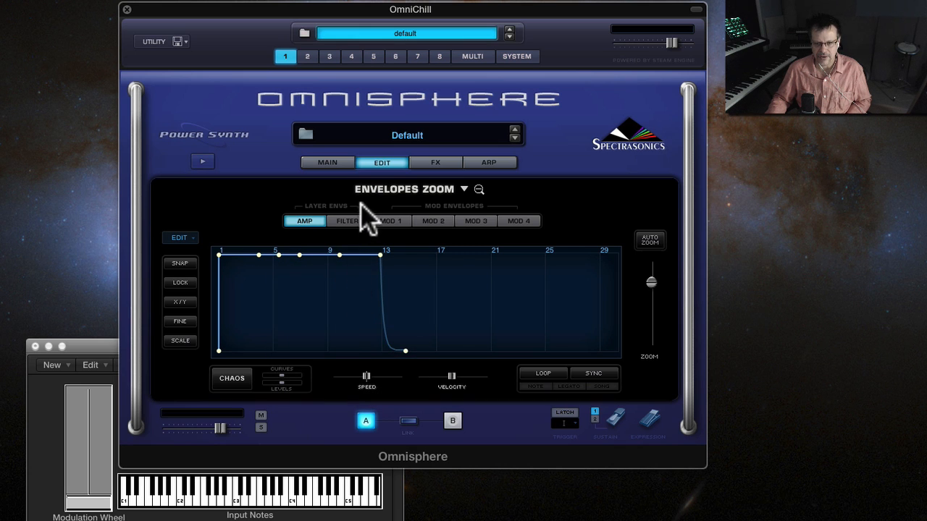
click(385, 161)
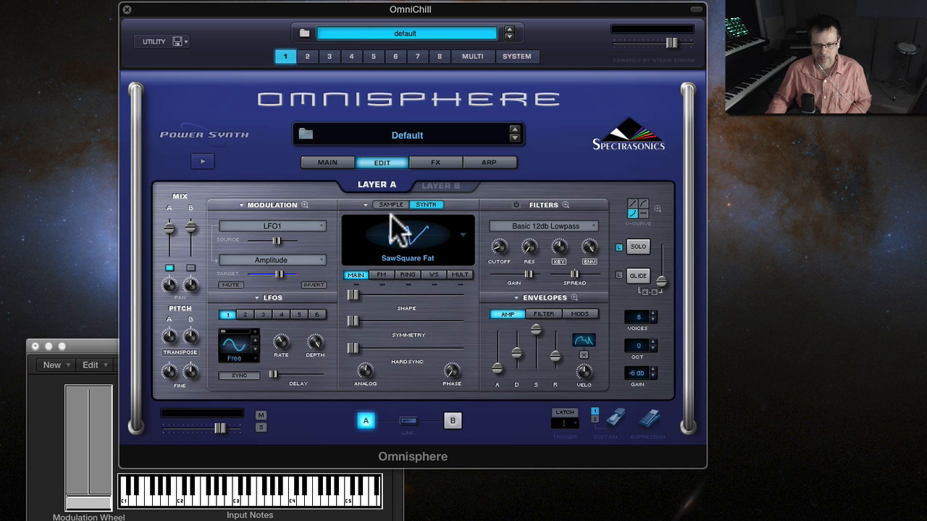
Change the Amplitude routing's source to Amp Envelope, raise the source amount, and set the target amount to 0.120.
click(276, 225)
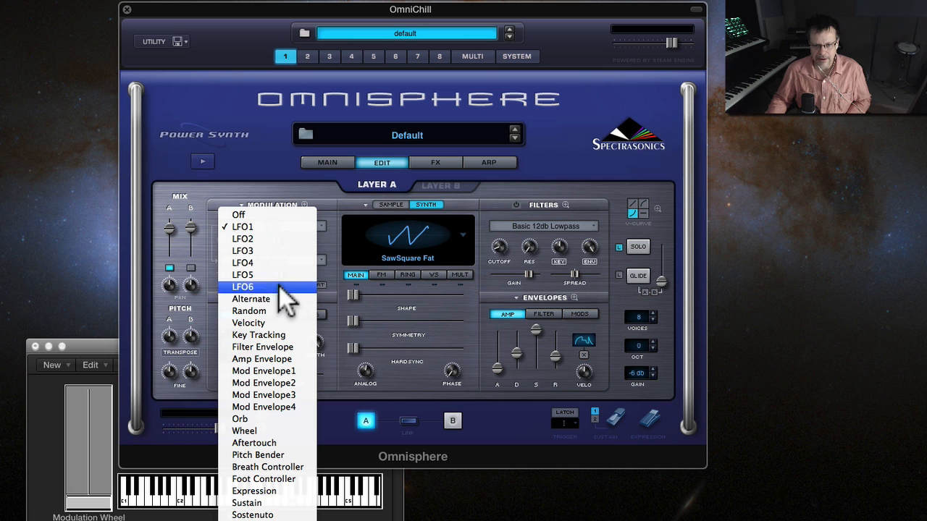
click(257, 359)
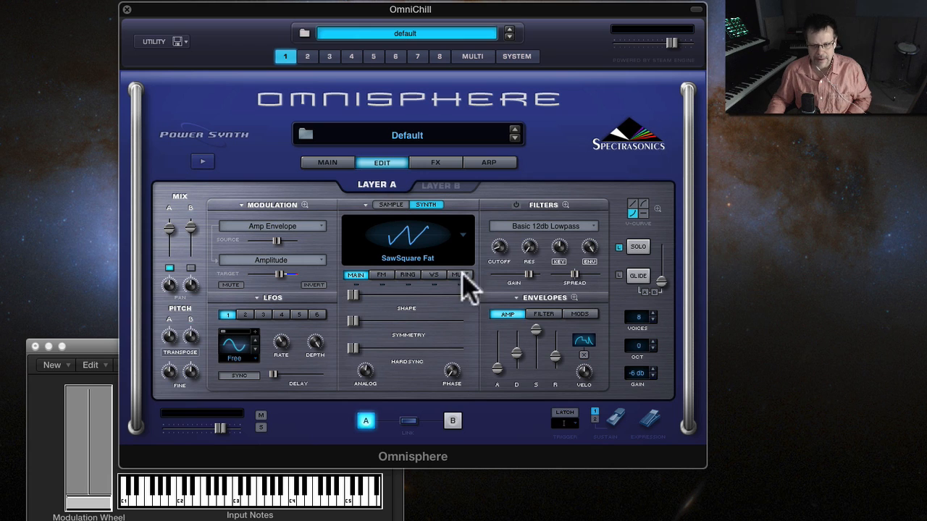
mouse_move(279, 271)
drag(279, 272, 260, 275)
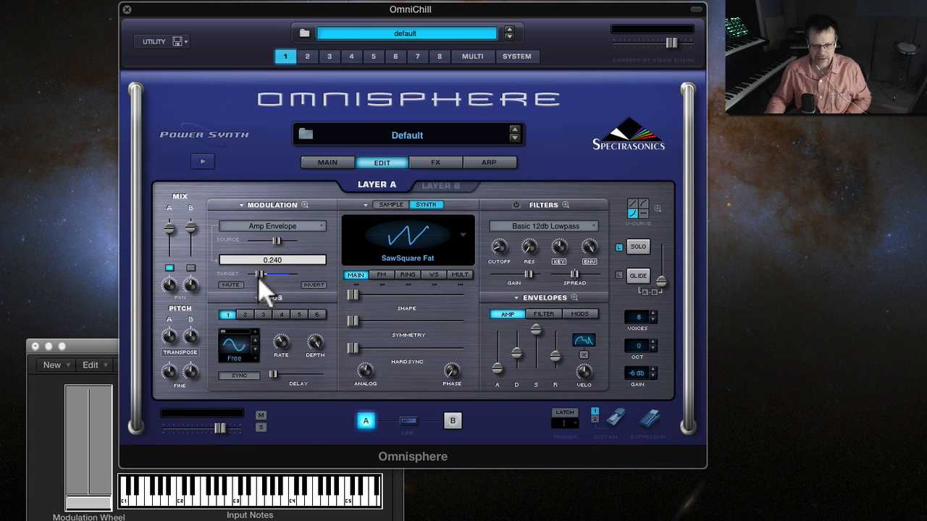
drag(276, 242, 292, 241)
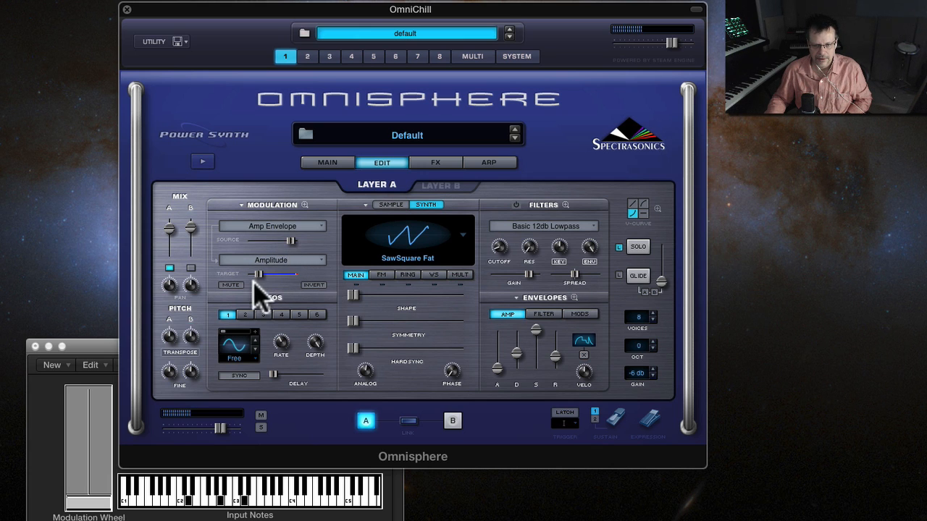
drag(258, 277, 253, 275)
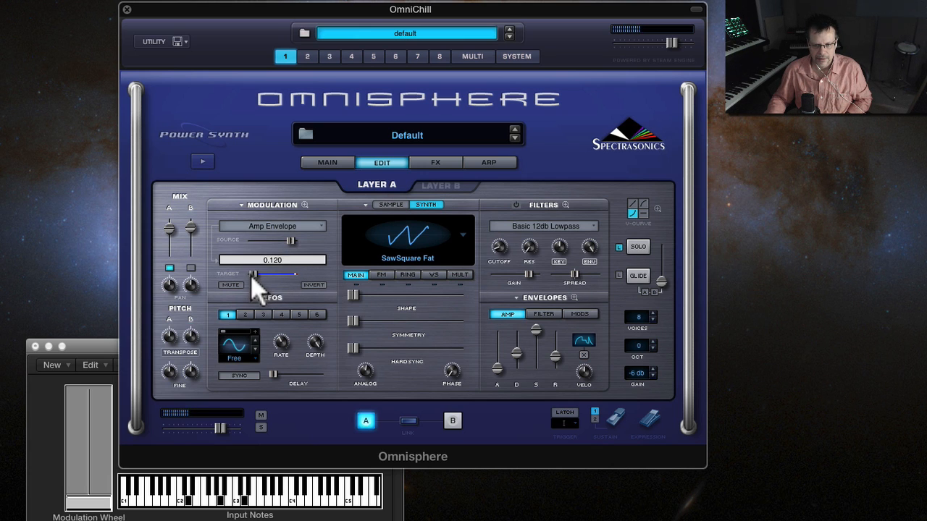
Reshape the start of the amp envelope into a zigzag of alternating low and full-level points.
click(573, 297)
drag(258, 255, 241, 340)
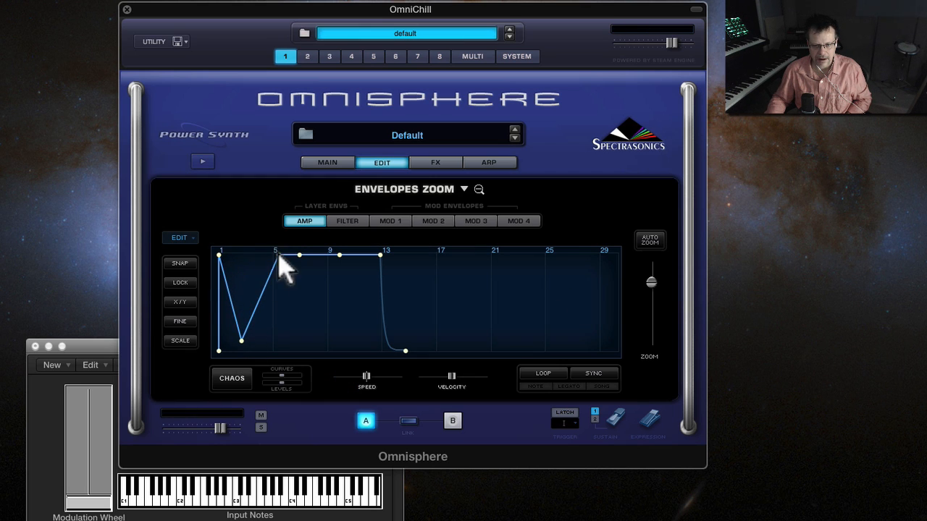
drag(278, 254, 273, 342)
drag(341, 254, 290, 249)
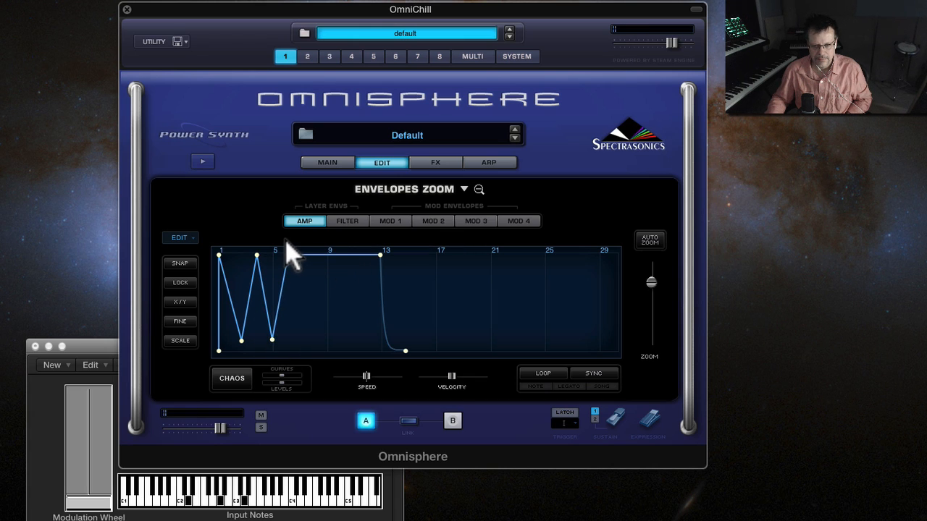
Add more points to the amp envelope and position them to extend the zigzag to four peaks ending low before the release.
right_click(332, 254)
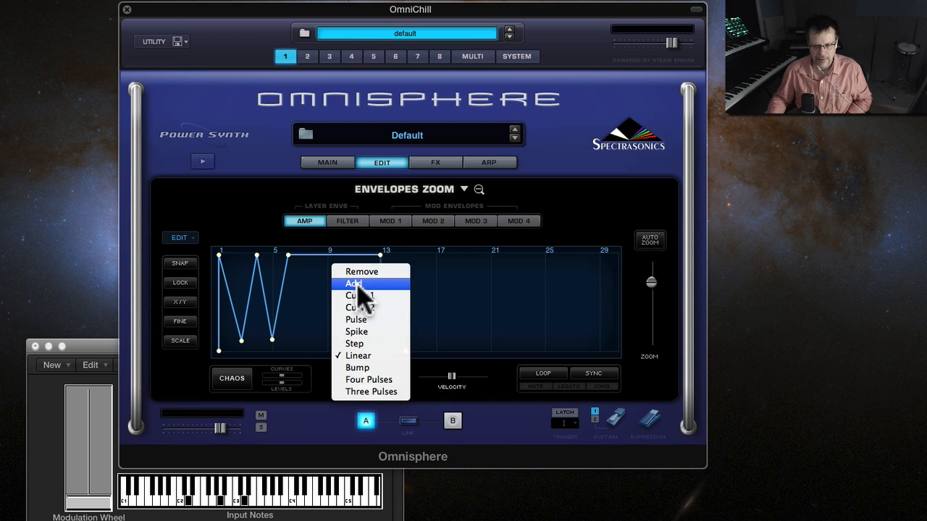
click(359, 284)
drag(335, 255, 306, 336)
drag(383, 253, 346, 256)
right_click(333, 299)
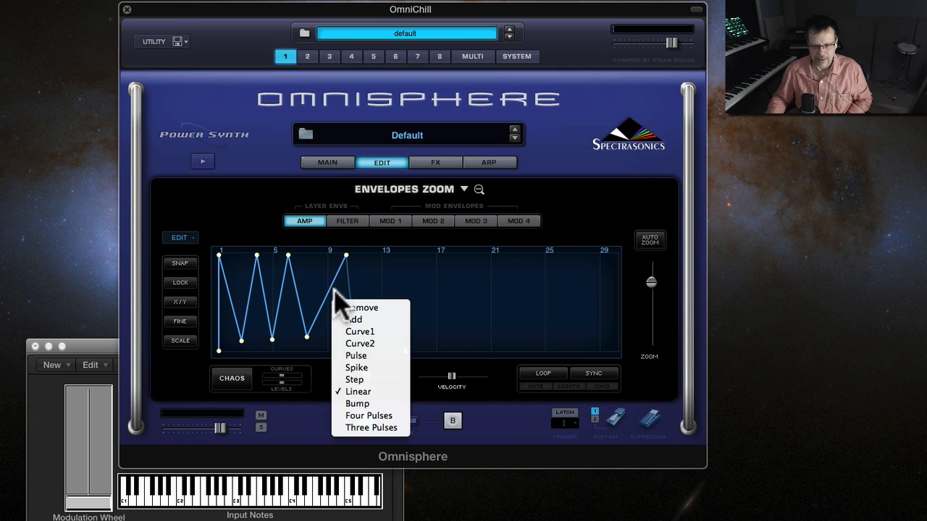
click(360, 319)
drag(325, 307, 339, 343)
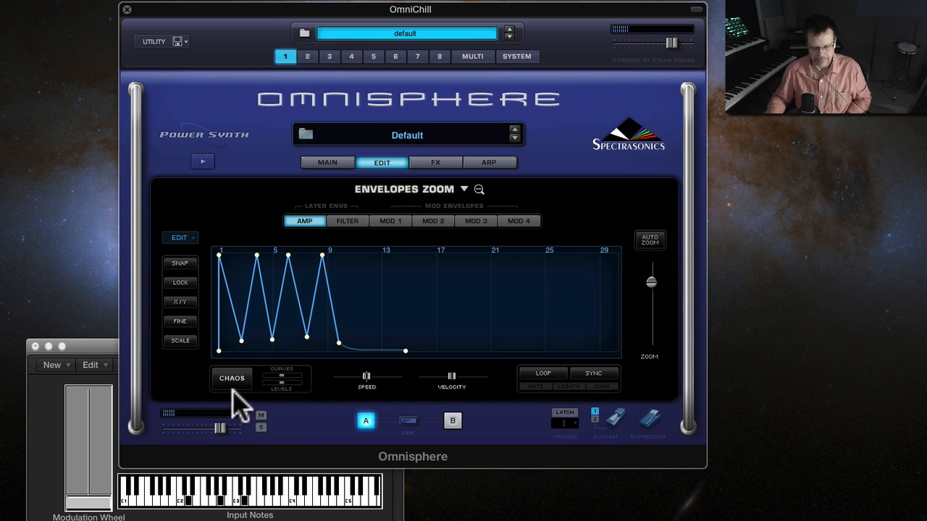
Apply Double time to the amp envelope twice and turn on Loop.
click(187, 239)
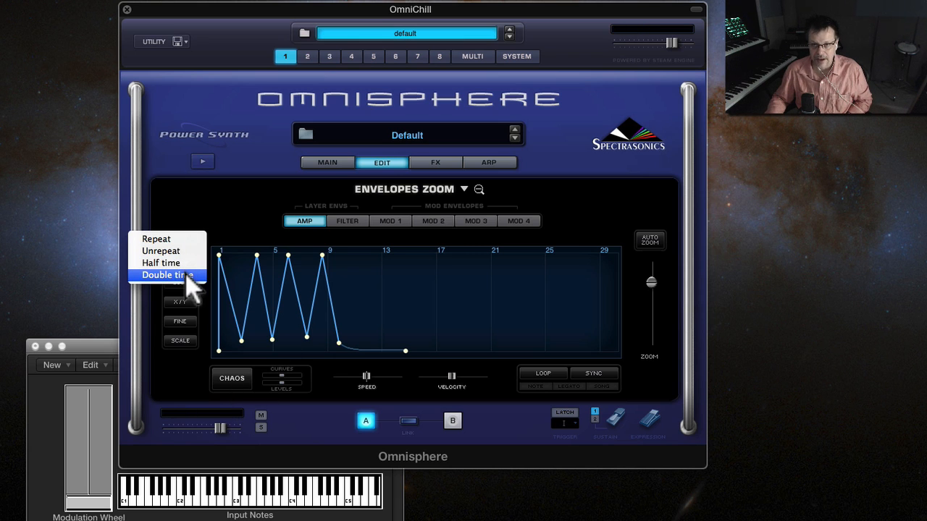
click(190, 277)
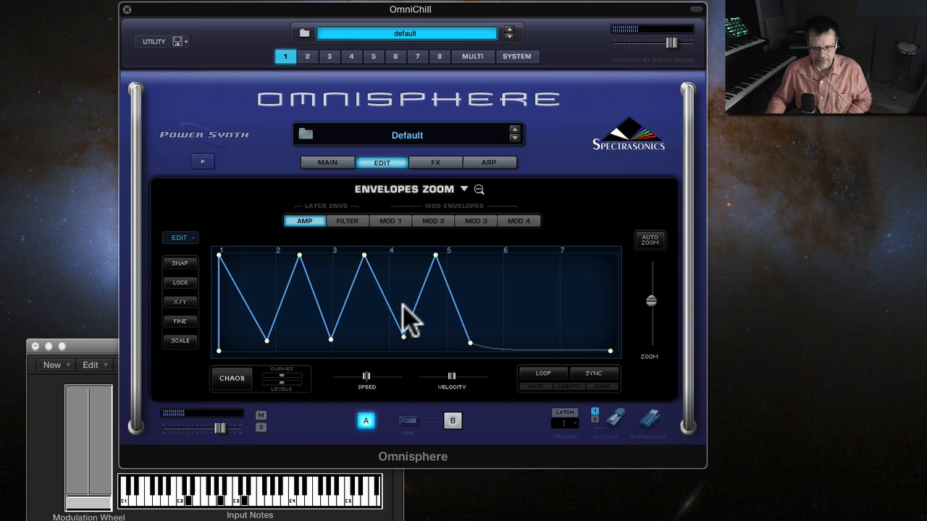
click(187, 239)
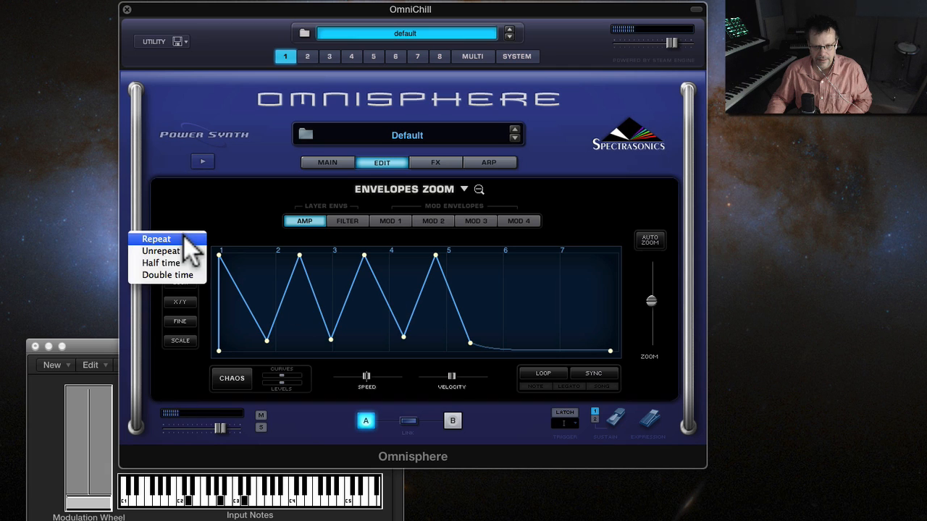
click(190, 275)
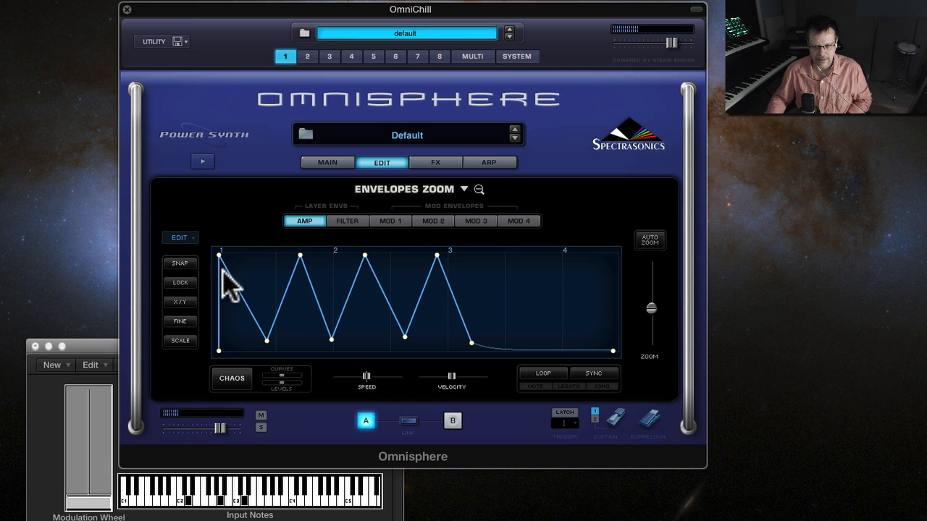
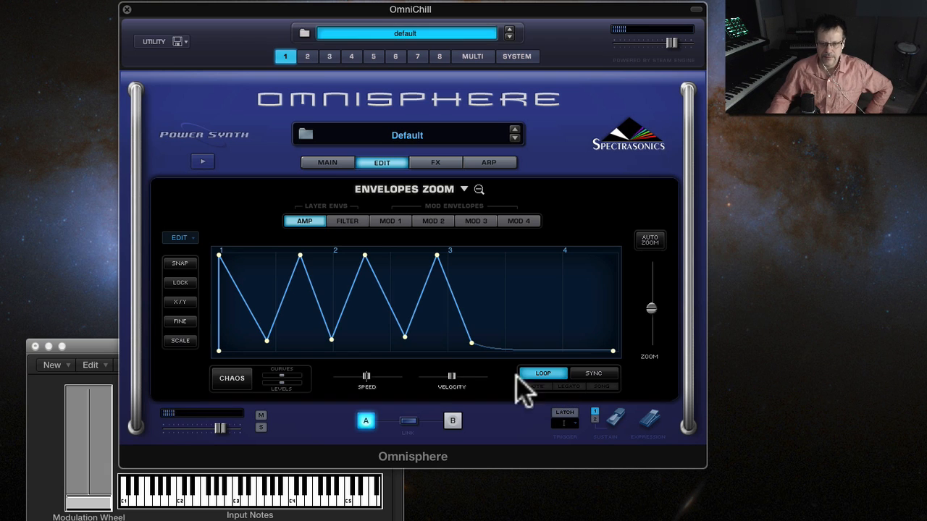
Shift the amp envelope's first peak, first valley and last peak later in time, then return to the layer edit page.
drag(220, 257, 238, 258)
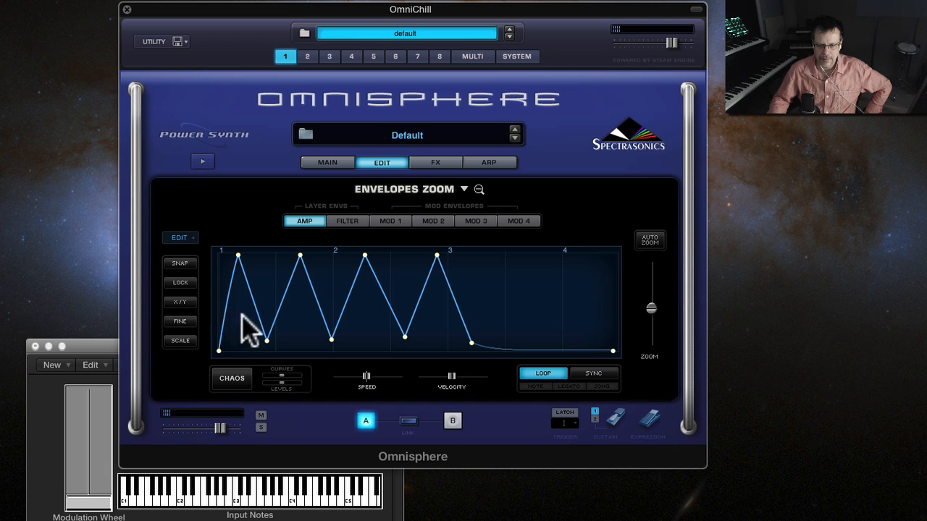
drag(434, 255, 451, 255)
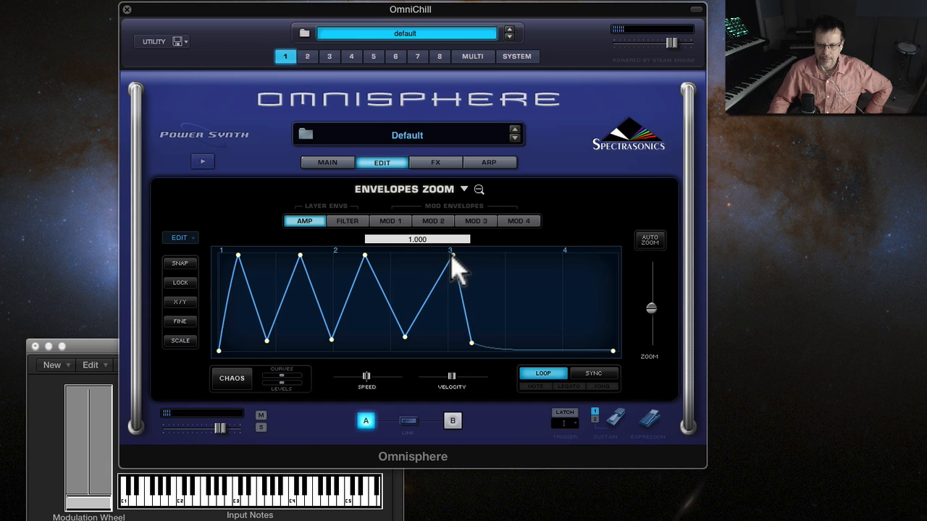
drag(238, 255, 249, 254)
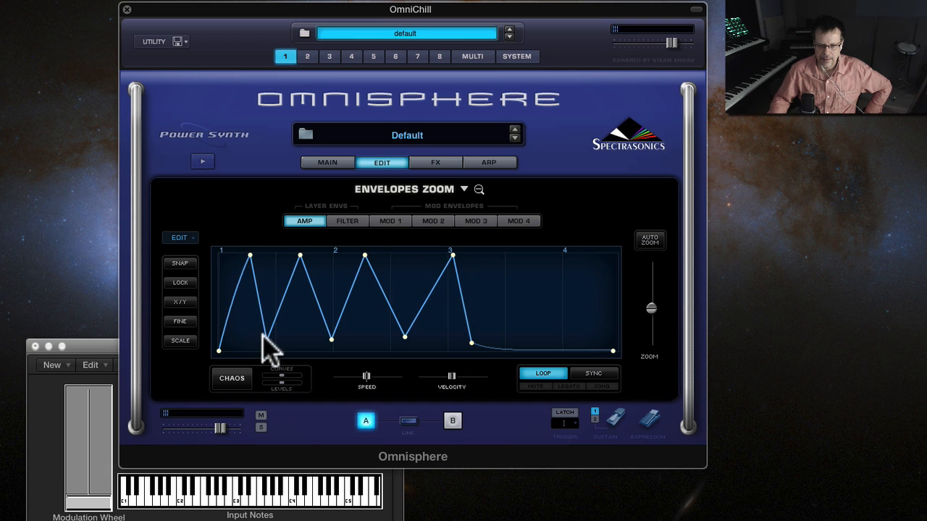
drag(266, 341, 276, 341)
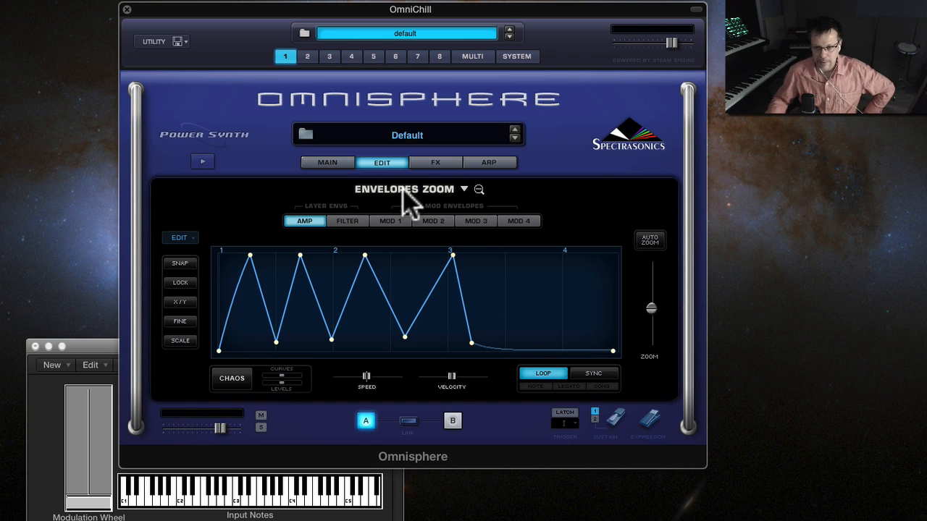
click(386, 162)
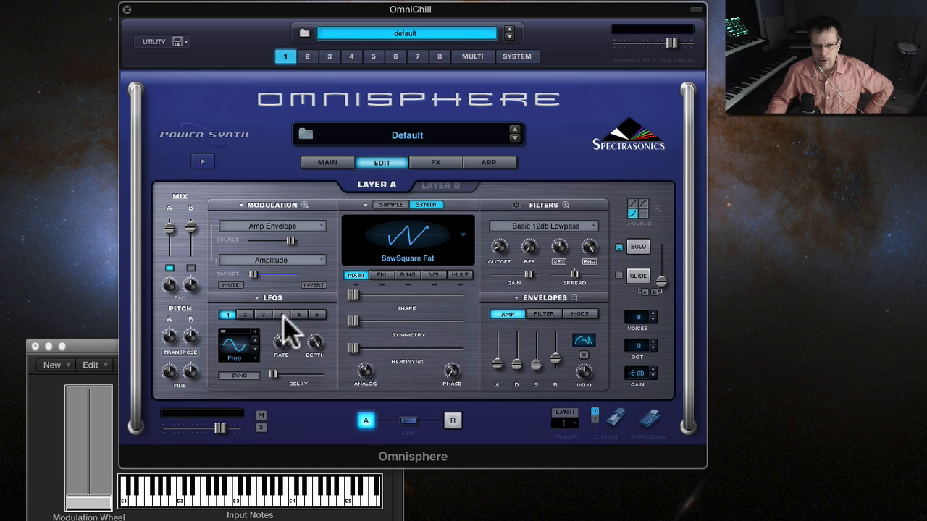
Look at LFO 1's trigger mode options without changing them and review the zoomed amp envelope shape.
click(245, 356)
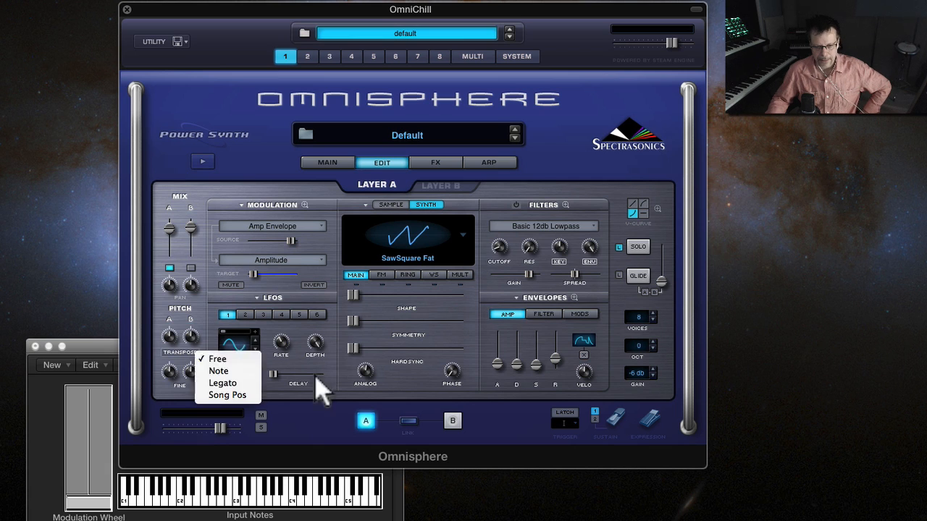
click(251, 358)
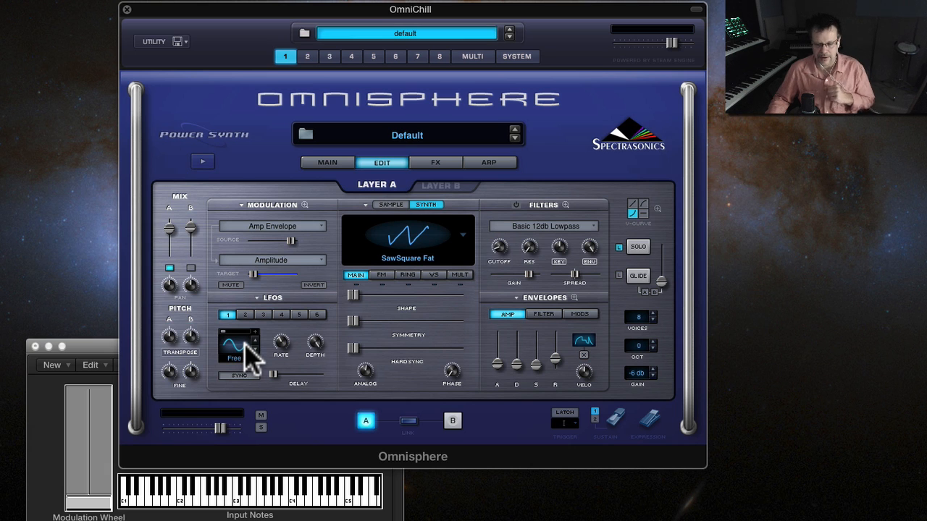
click(575, 297)
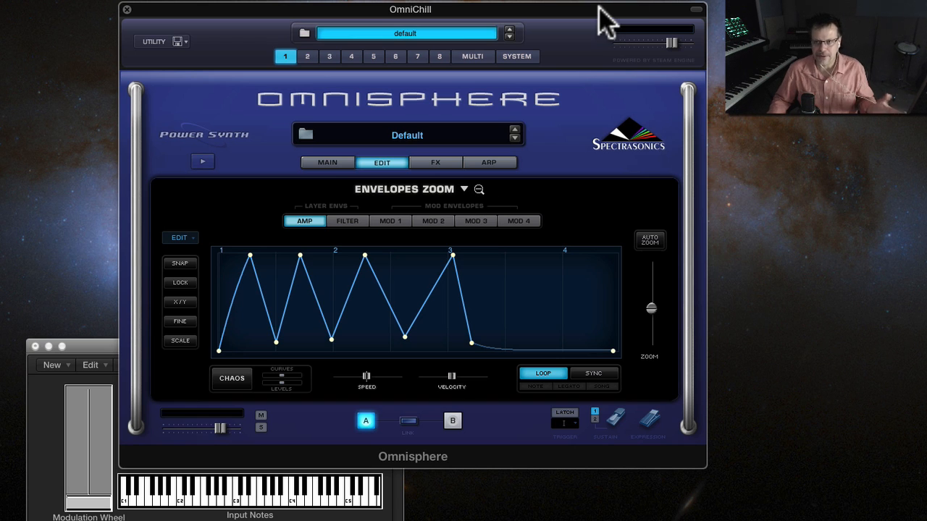
click(382, 161)
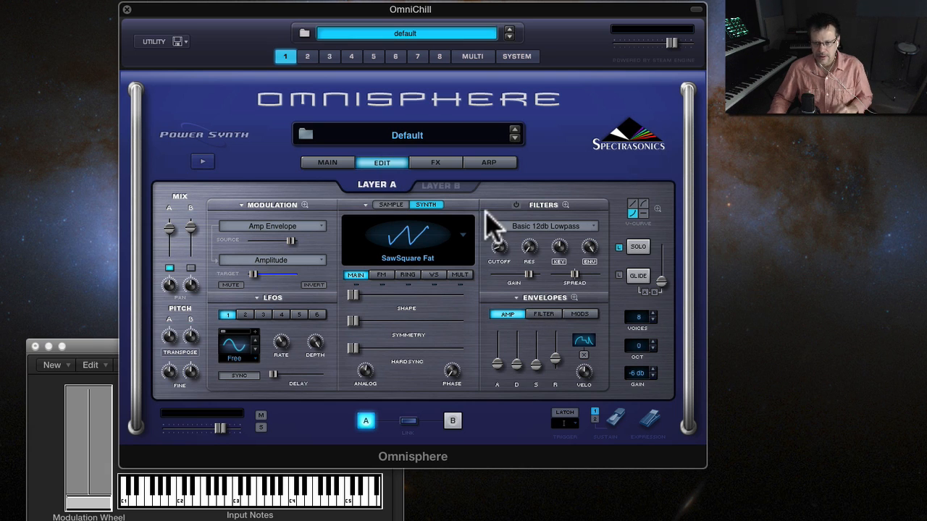
Turn on the Basic 12db Lowpass filter, reduce its envelope depth, and adjust the cutoff, finishing with a lower setting.
click(515, 205)
mouse_move(496, 250)
mouse_down()
mouse_move(509, 220)
mouse_move(501, 239)
mouse_up()
drag(590, 246, 589, 275)
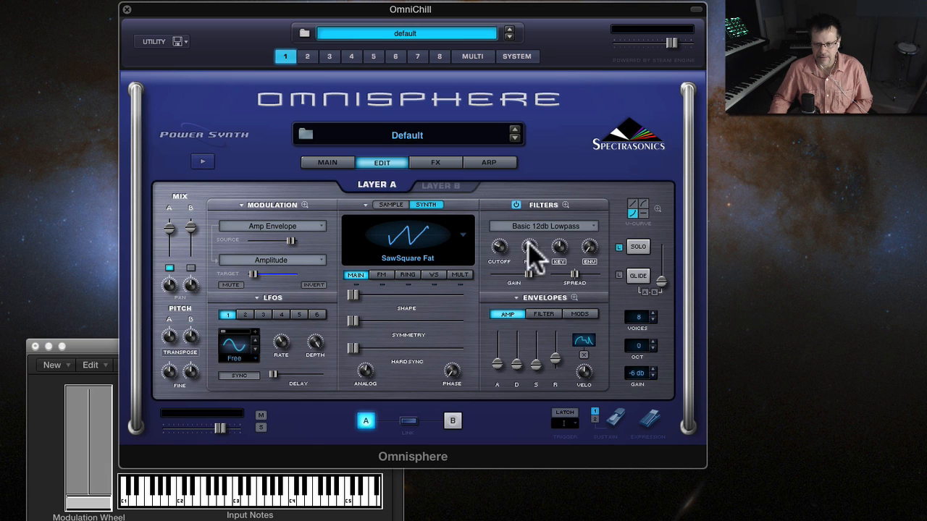
drag(499, 246, 498, 270)
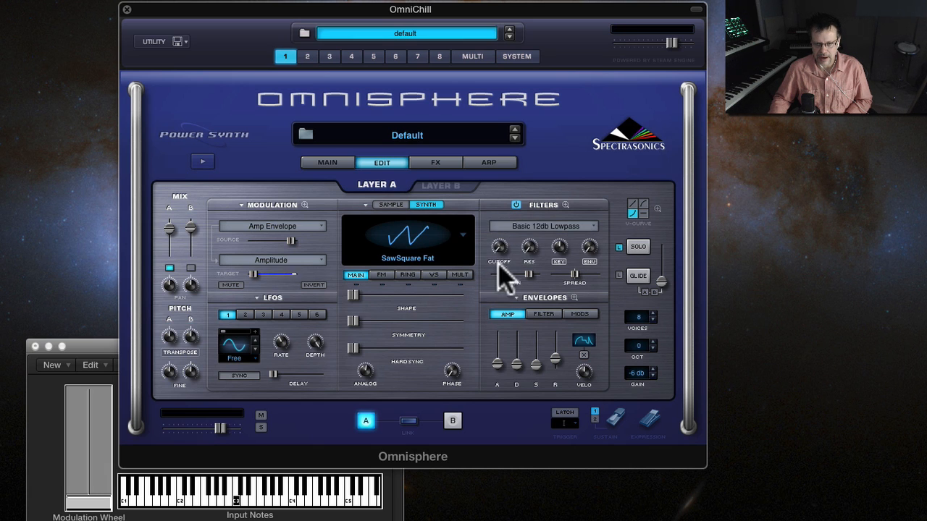
Modulate the filter cutoff with the Amp Envelope, chosen from all modulation sources.
right_click(498, 248)
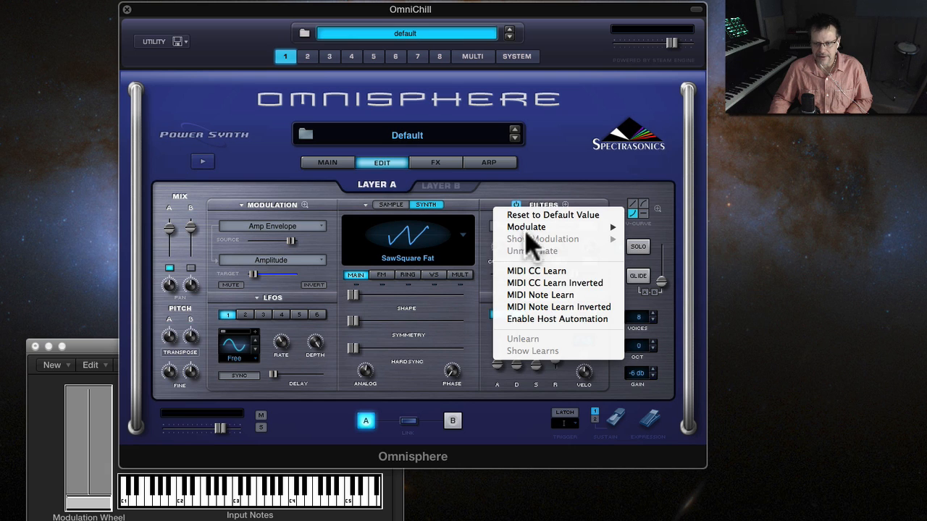
mouse_move(547, 228)
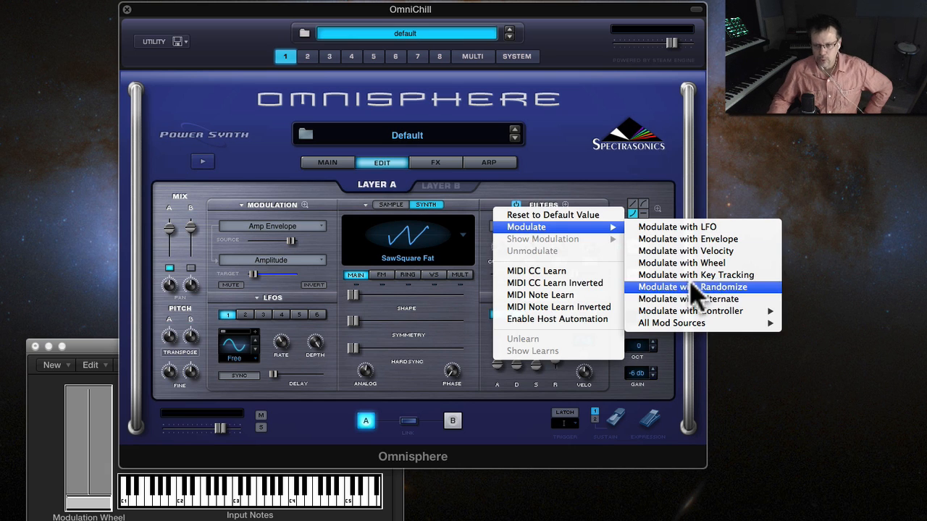
mouse_move(695, 324)
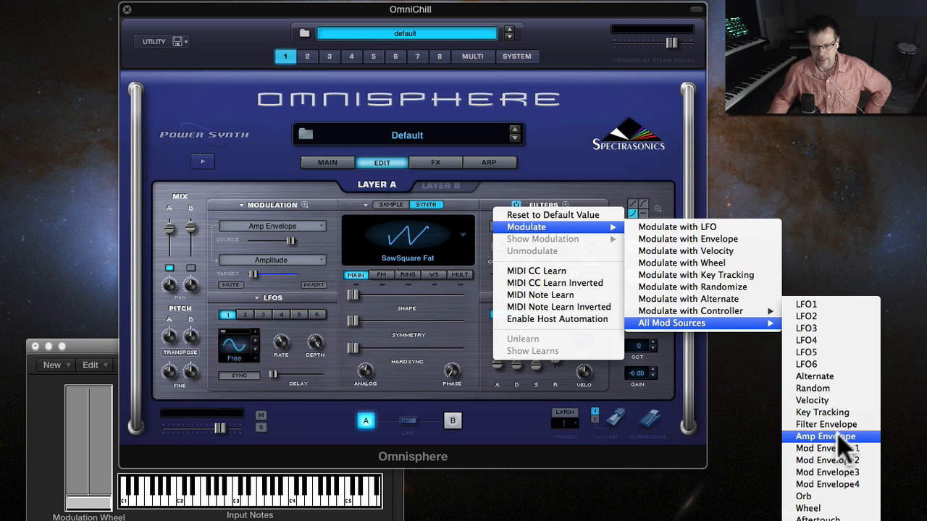
click(839, 435)
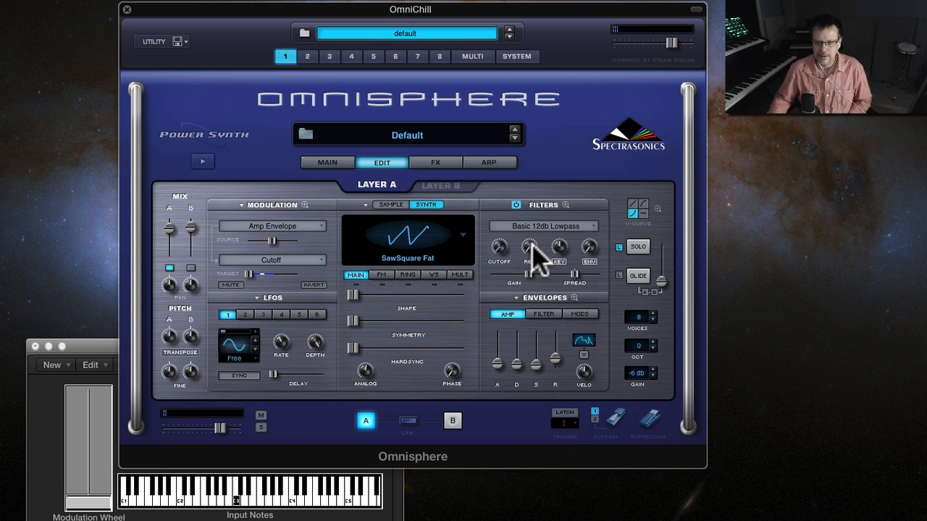
Raise the filter resonance slightly and review the zoomed amp envelope shape before returning to the layer edit page.
mouse_move(531, 246)
mouse_down()
mouse_move(538, 229)
mouse_move(542, 239)
mouse_up()
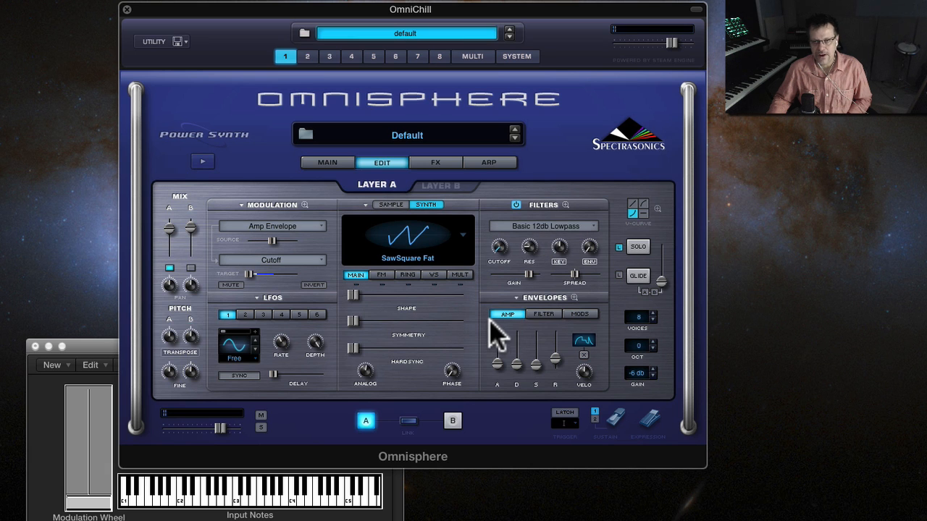
click(574, 298)
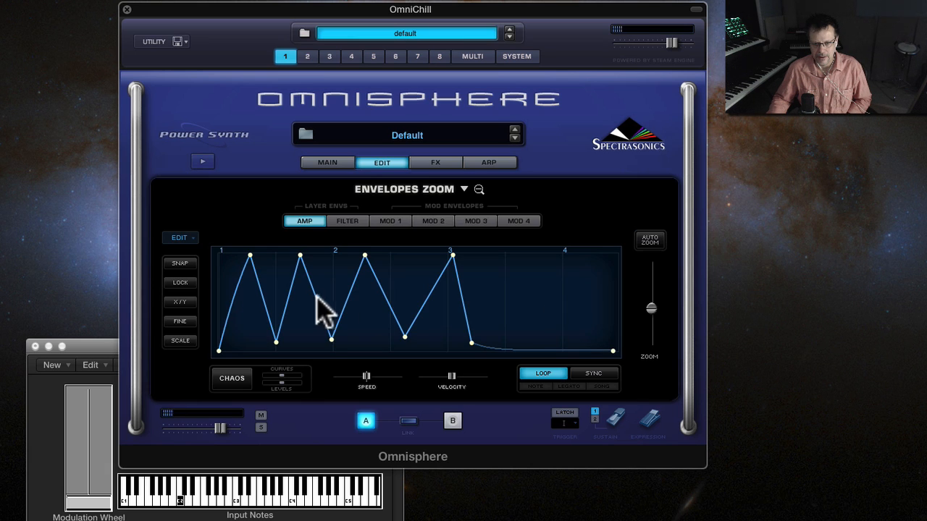
click(389, 163)
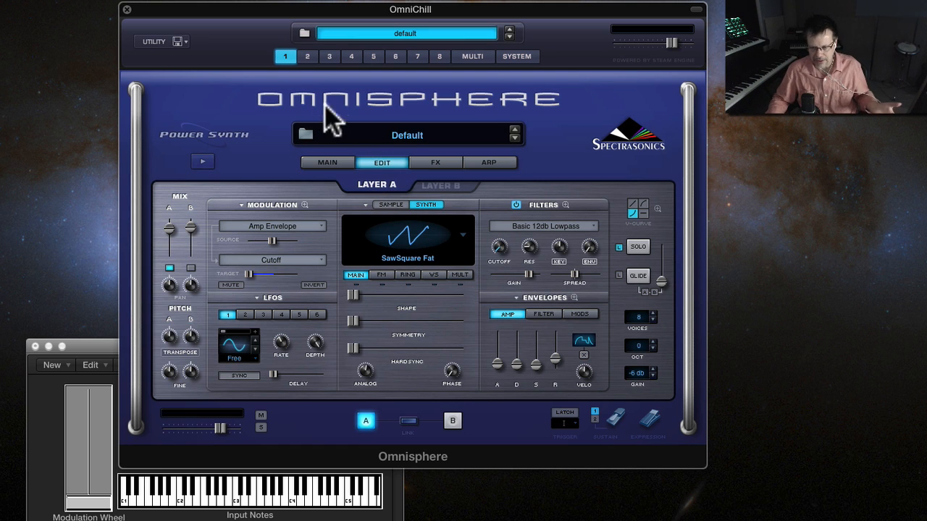
Turn on the Wave Shaper for Layer A and modulate its Crush amount with the Amp Envelope.
click(434, 277)
click(353, 297)
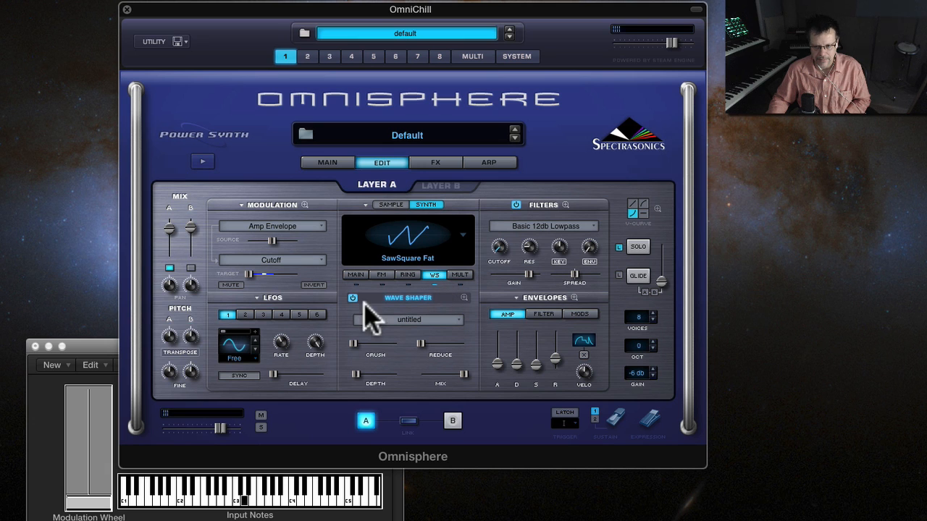
mouse_move(354, 345)
mouse_down()
mouse_move(388, 345)
mouse_move(333, 345)
mouse_move(355, 345)
mouse_up()
right_click(354, 346)
mouse_move(410, 321)
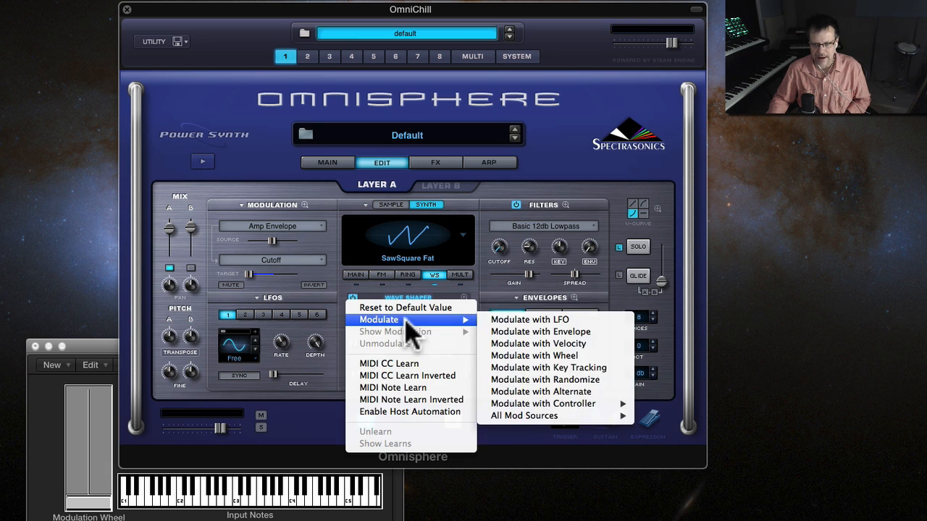
mouse_move(517, 418)
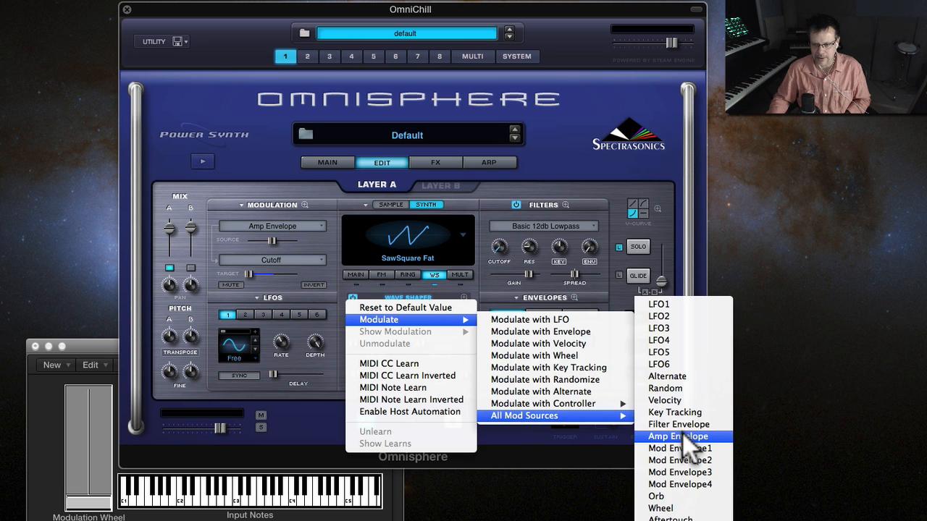
Modulate the waveshaper's bit crush with the amp envelope, and turn on Sync and Snap for that envelope.
click(682, 438)
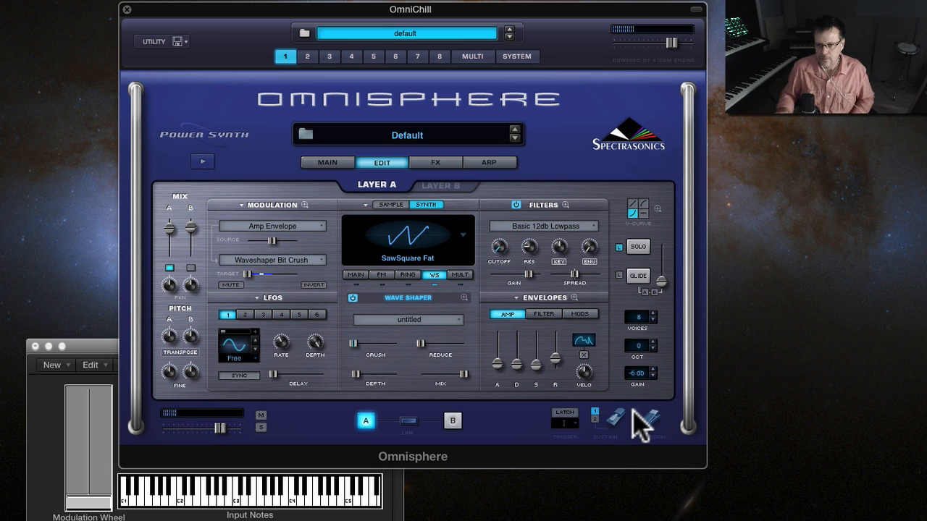
click(575, 298)
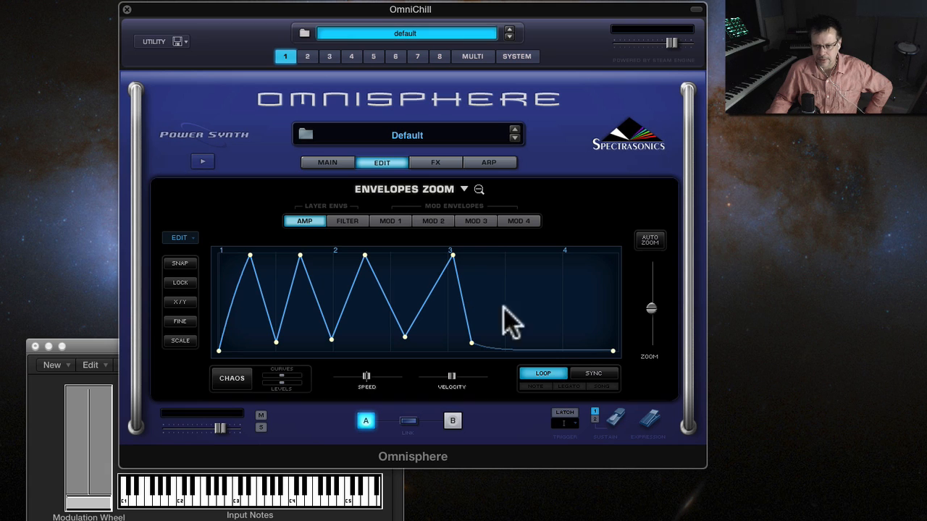
click(598, 373)
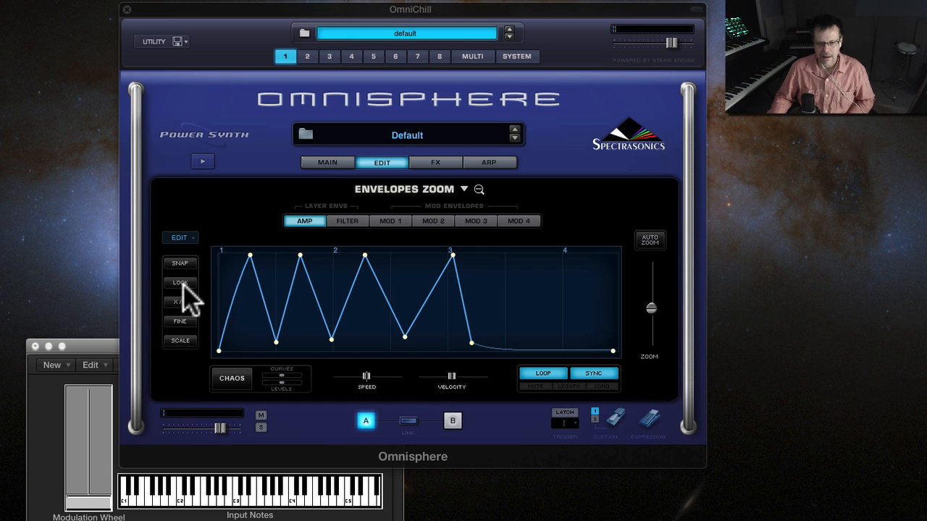
click(181, 264)
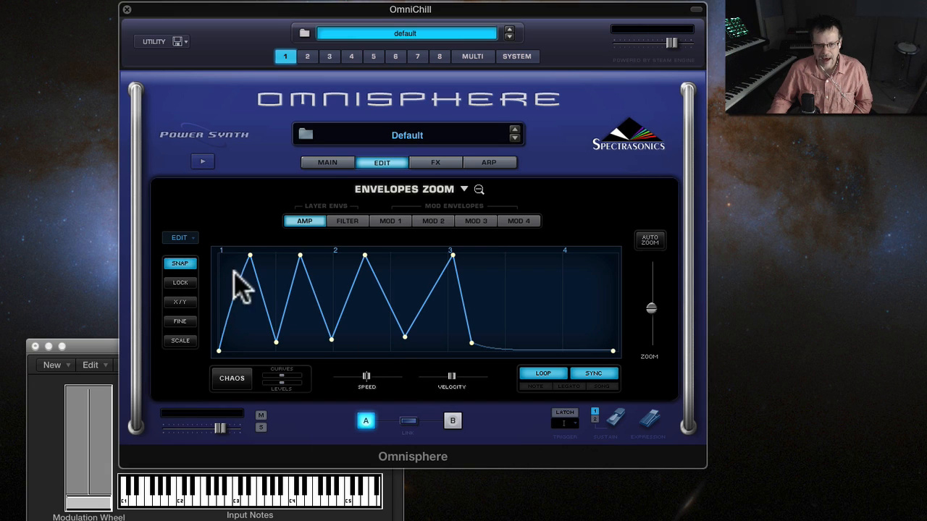
Pull the amp envelope's peaks and valleys earlier onto the grid, lowering the valleys to zero and ending the last one at beat 3.
drag(251, 255, 247, 255)
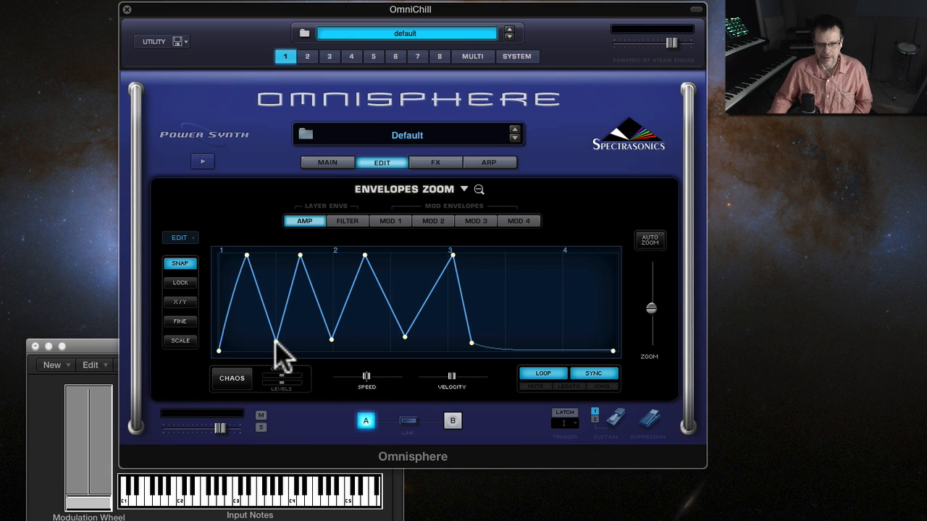
drag(275, 341, 251, 384)
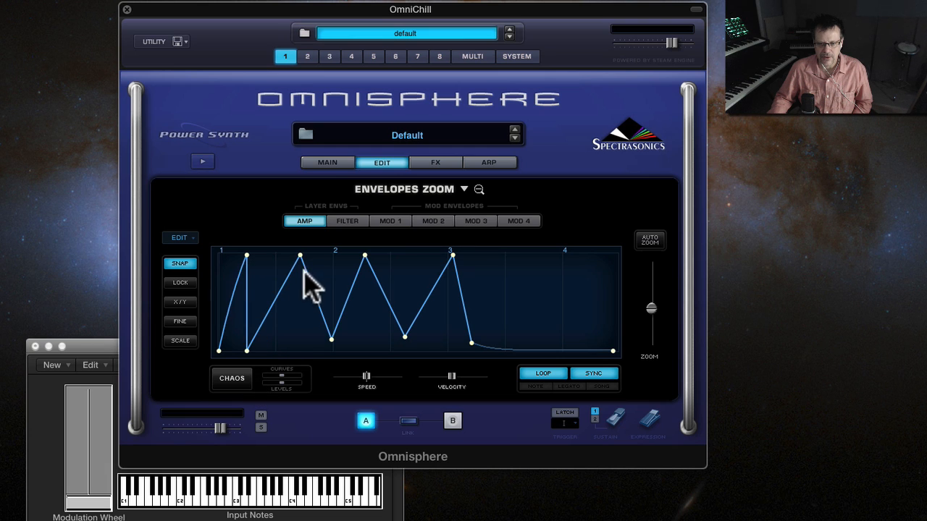
drag(300, 252, 275, 253)
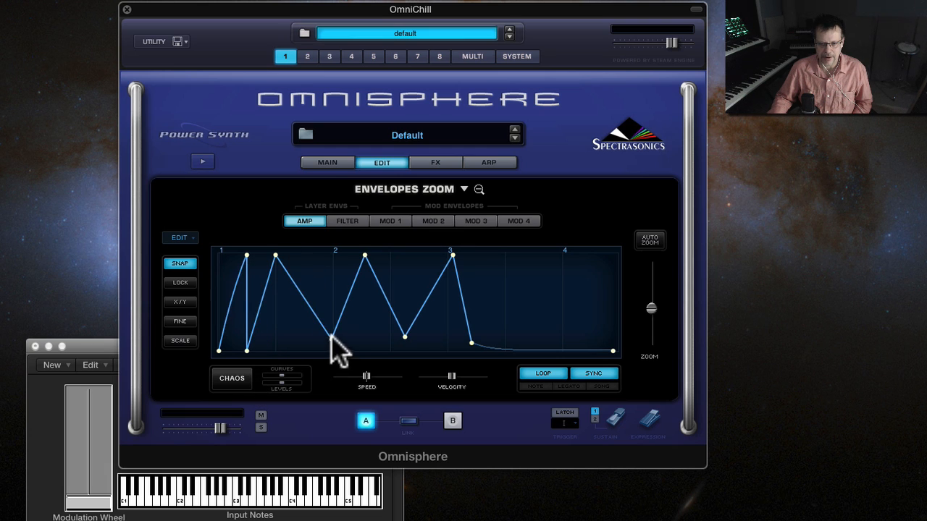
drag(330, 338, 282, 376)
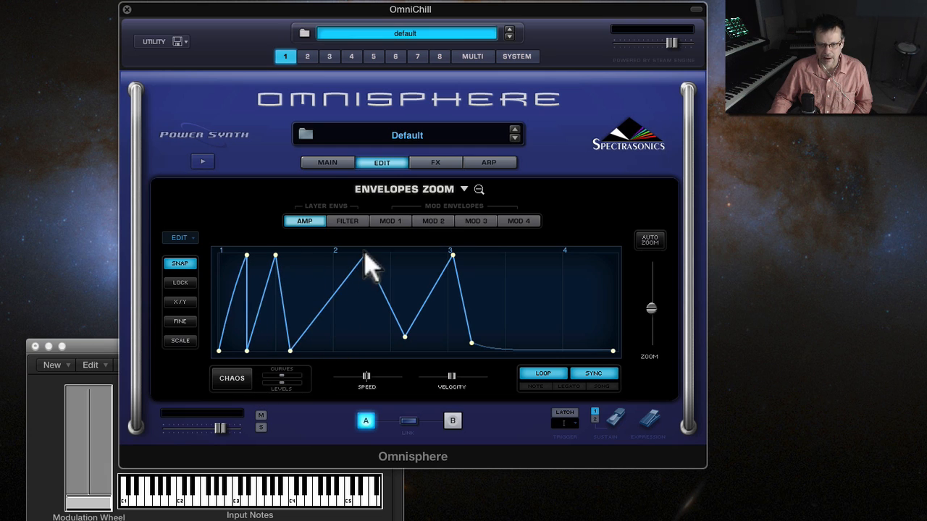
drag(365, 254, 296, 241)
drag(399, 348, 323, 386)
drag(452, 253, 389, 242)
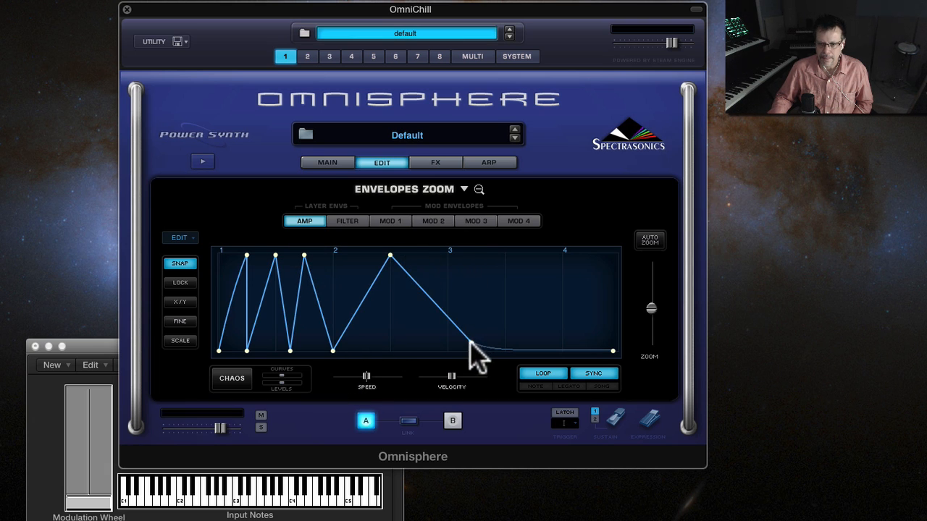
drag(471, 355, 447, 370)
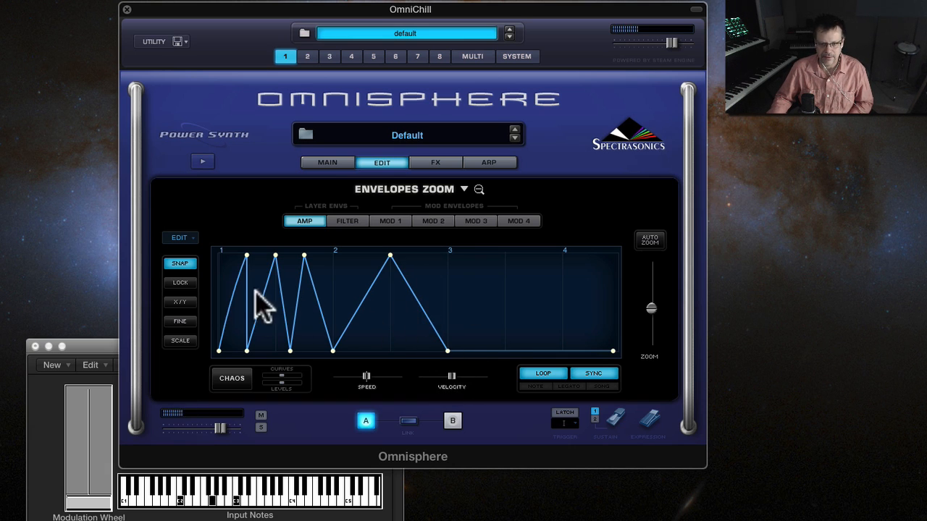
Respace the amp envelope's first three peaks to about 1.125, 1.5 and 2, with zero-level valleys at about 1.25, 1.75 and 2.25.
drag(248, 354, 265, 356)
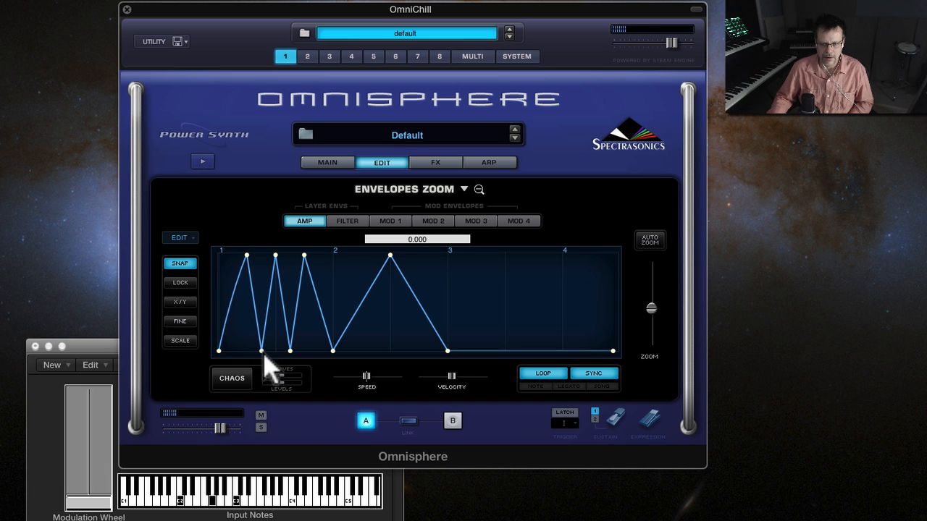
drag(310, 258, 340, 256)
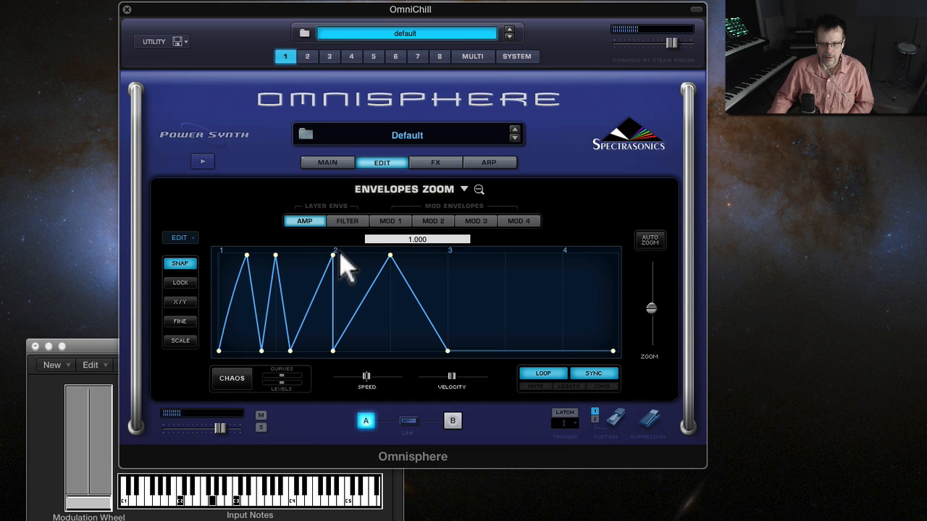
drag(334, 355, 359, 358)
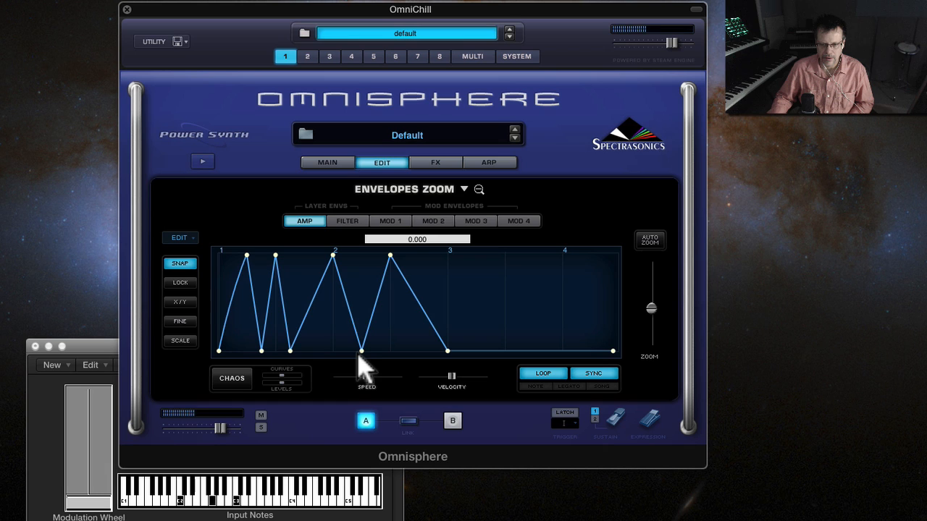
drag(290, 354, 247, 353)
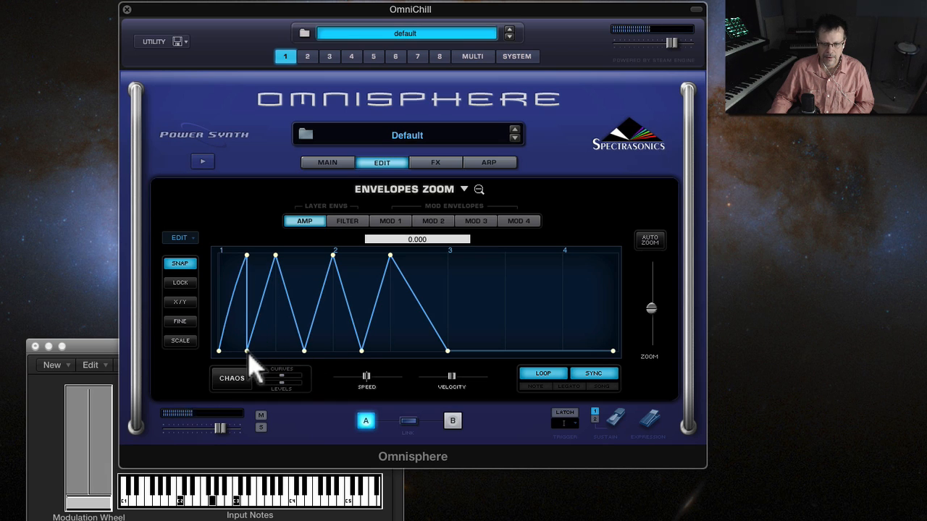
drag(246, 256, 233, 255)
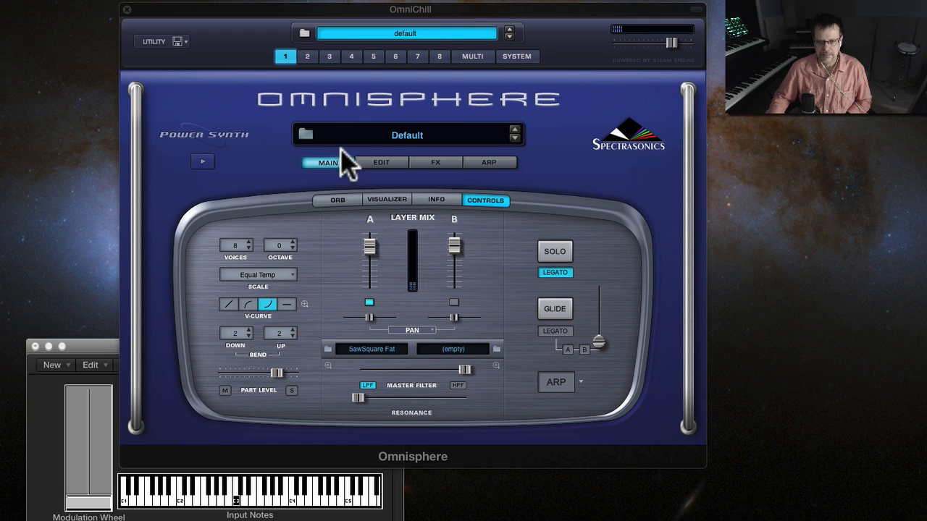
Reopen the enlarged amp envelope and move its last peak off the grid to about 2.7, keeping it at full height.
click(376, 163)
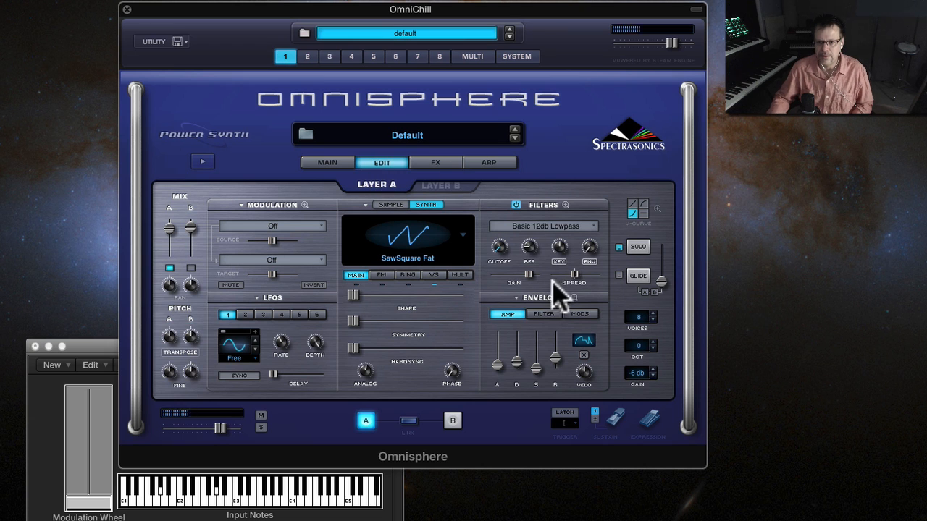
click(573, 297)
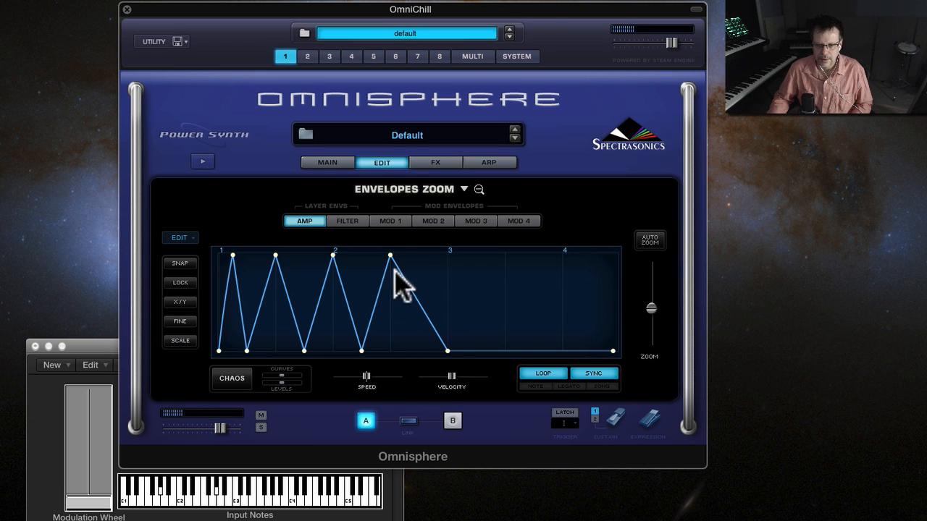
drag(391, 255, 415, 253)
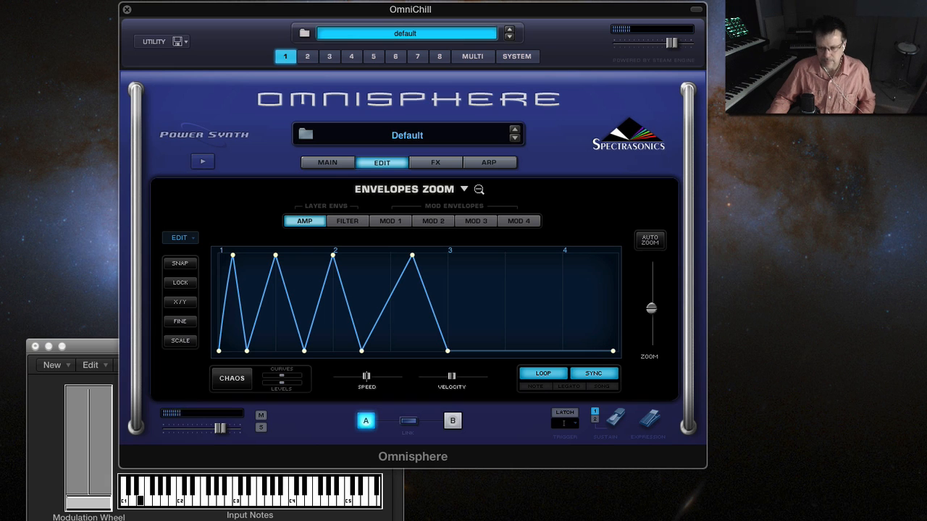
Enable Unison for layer A's oscillator and set its octave to -1.
click(389, 164)
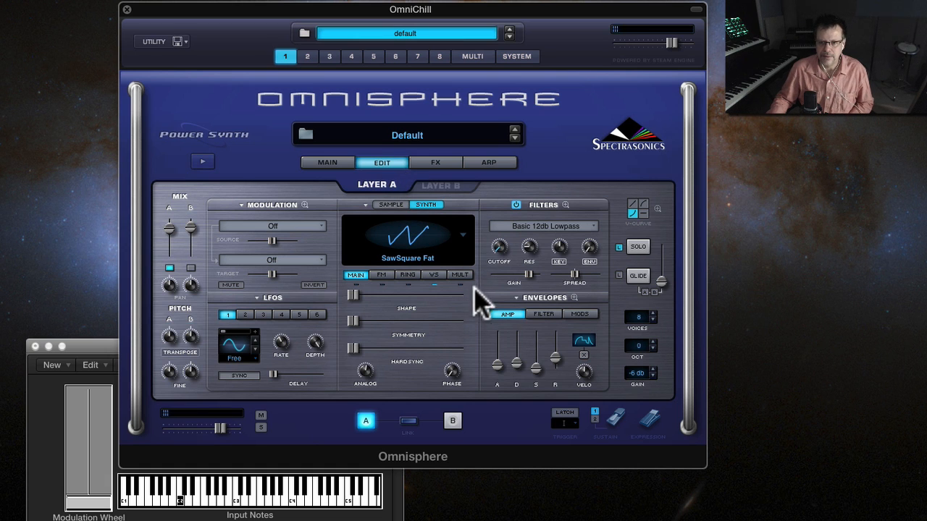
click(458, 275)
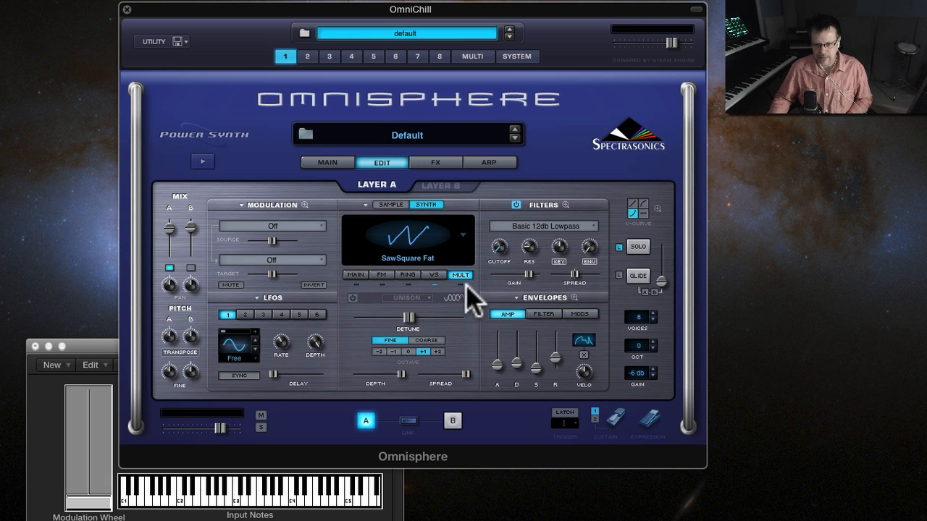
click(352, 297)
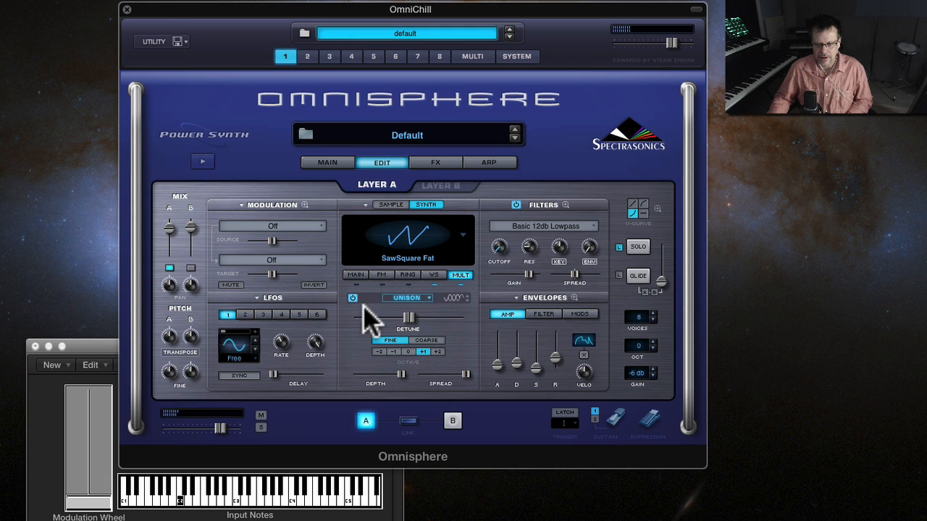
click(393, 351)
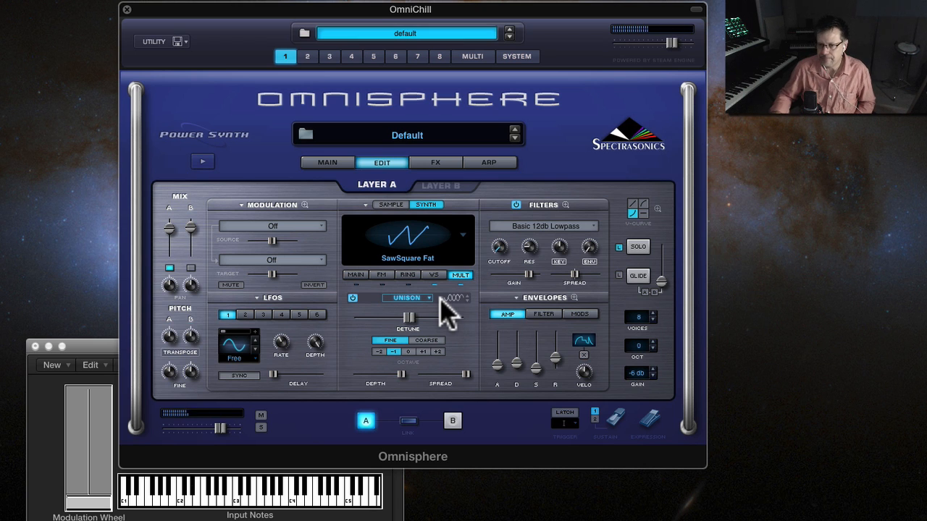
Examine the Mod 1 envelope's stepped shape and trigger settings alongside the amp envelope in the enlarged view.
click(580, 314)
click(573, 298)
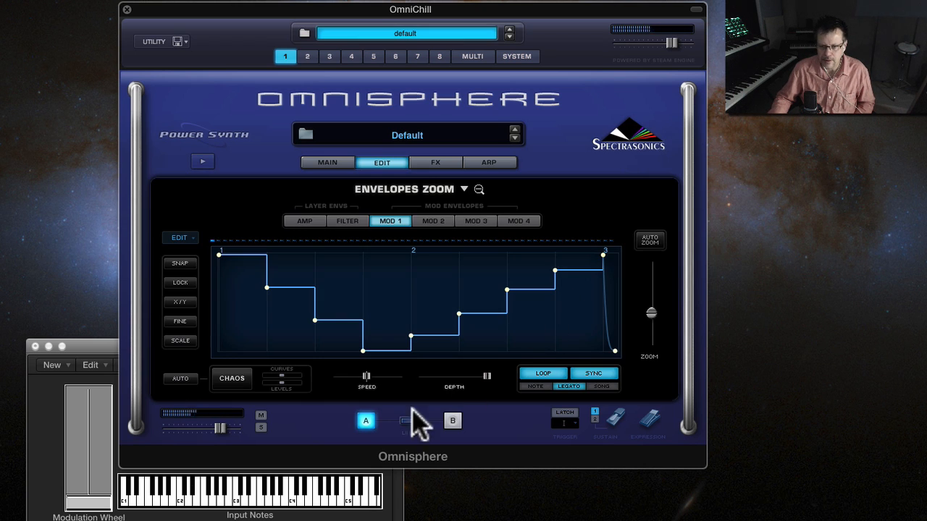
click(310, 221)
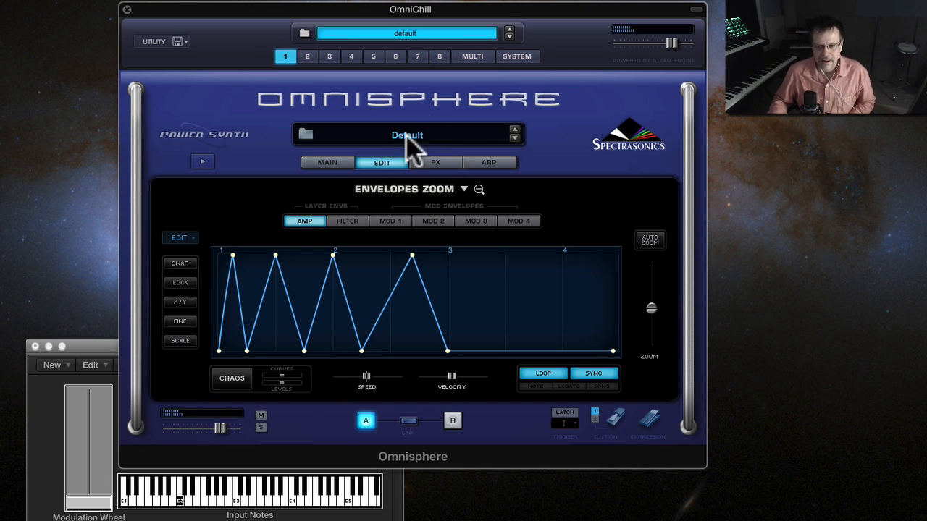
click(383, 163)
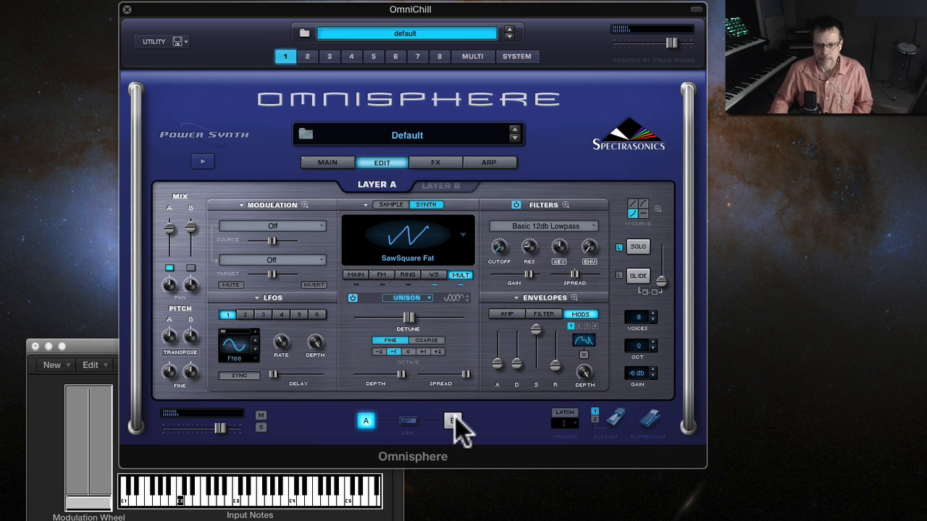
Copy the amp envelope preset and paste it onto the Mod 1 envelope.
click(508, 314)
click(576, 298)
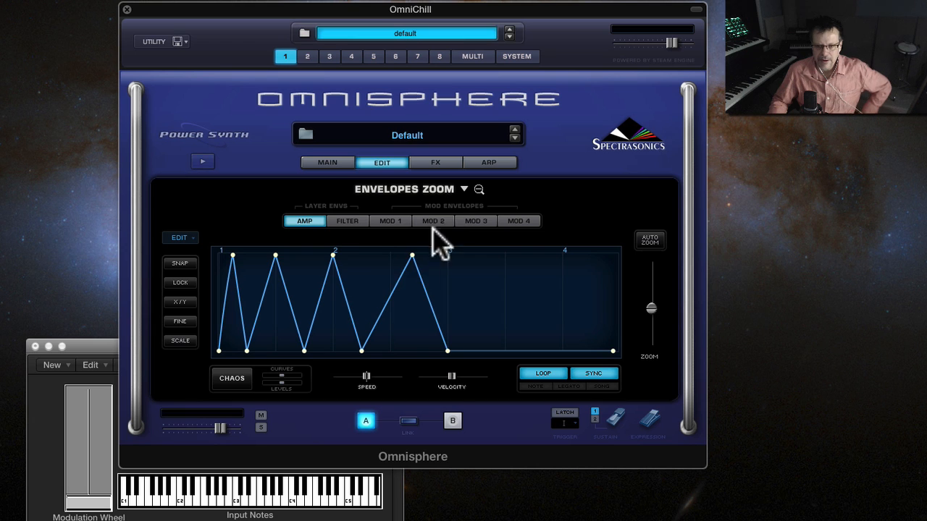
click(465, 190)
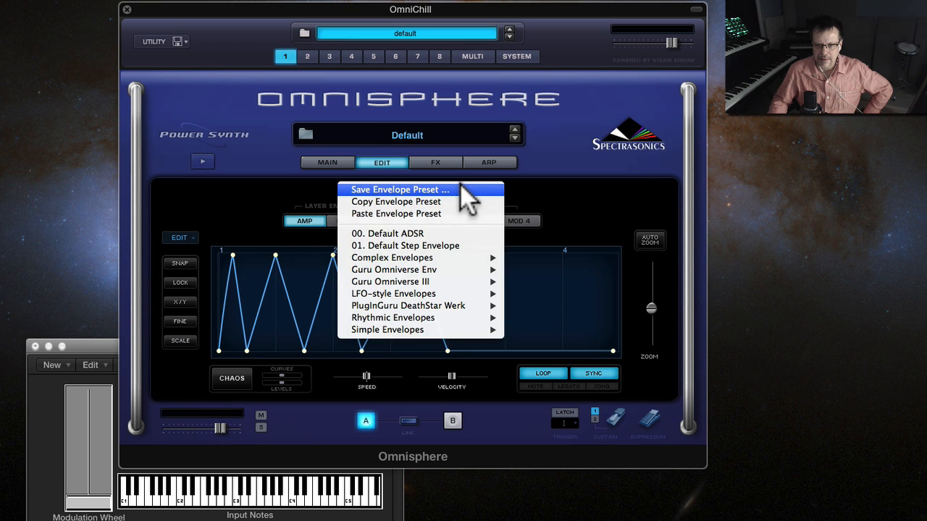
click(464, 203)
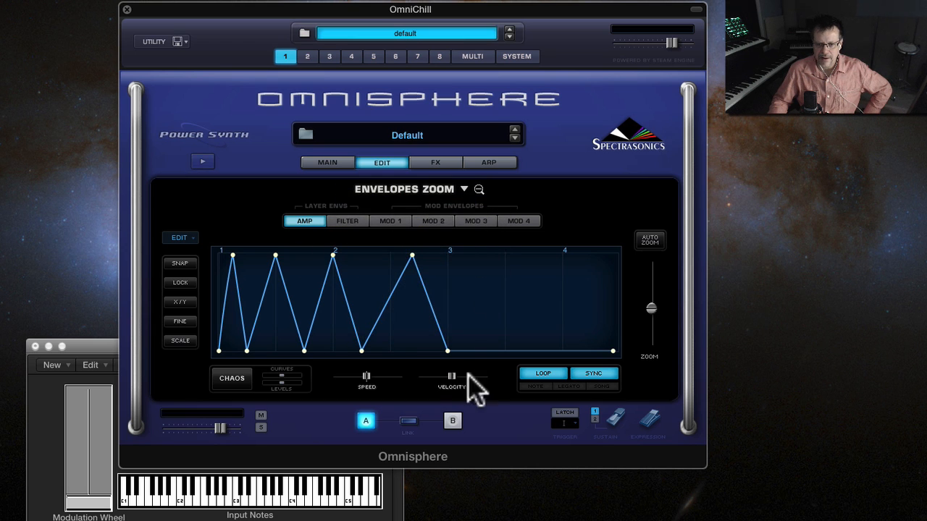
click(389, 221)
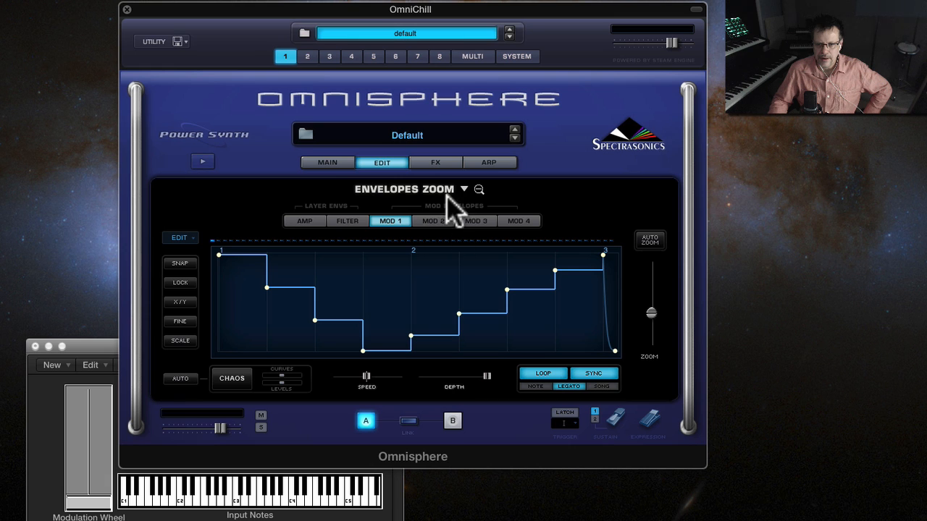
click(464, 189)
click(468, 213)
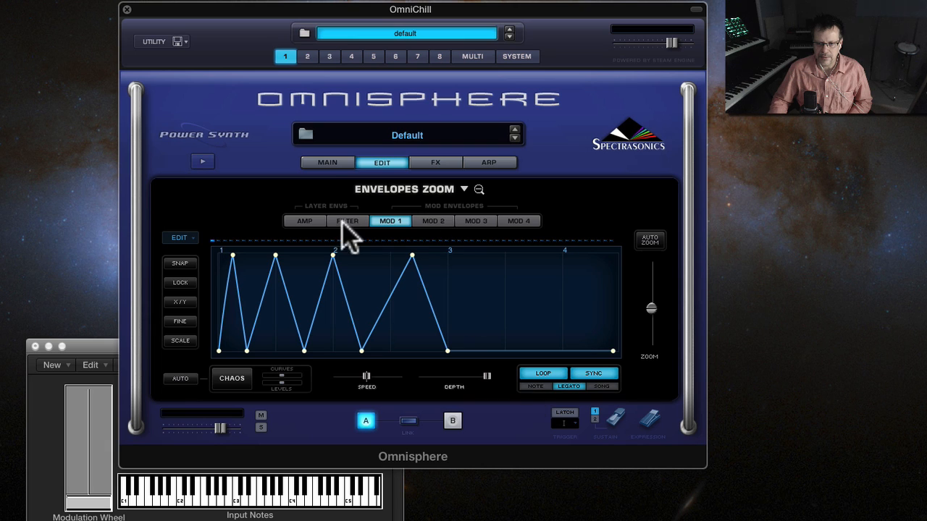
Compare the amp and Mod 1 envelopes, checking which Note, Legato and Song trigger options each one offers.
click(307, 221)
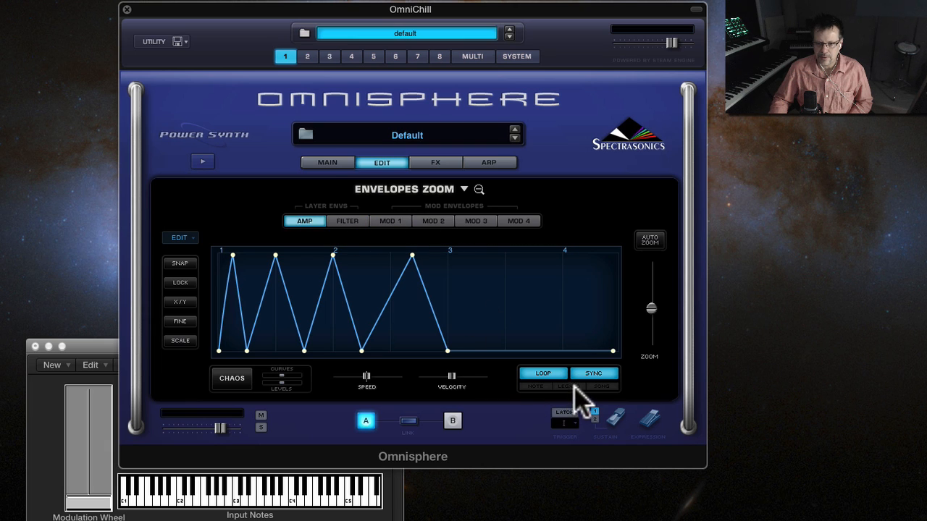
click(398, 218)
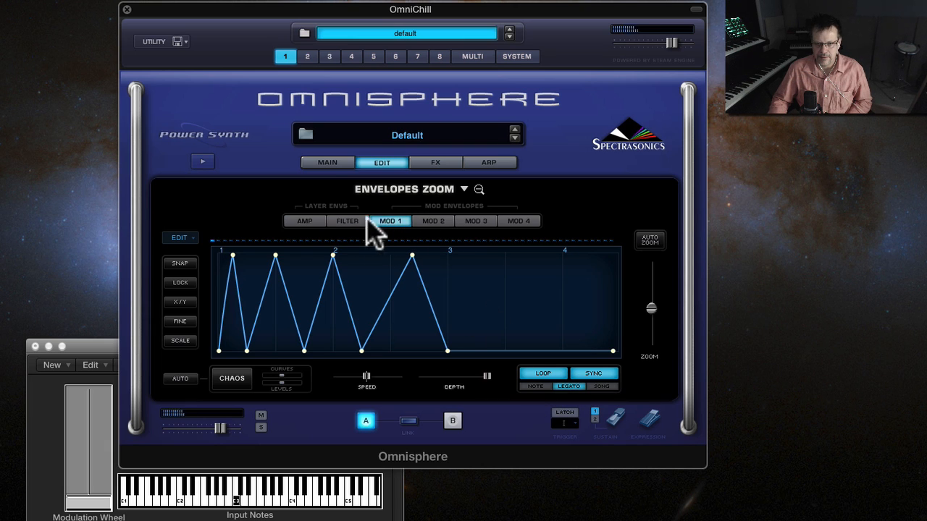
click(311, 221)
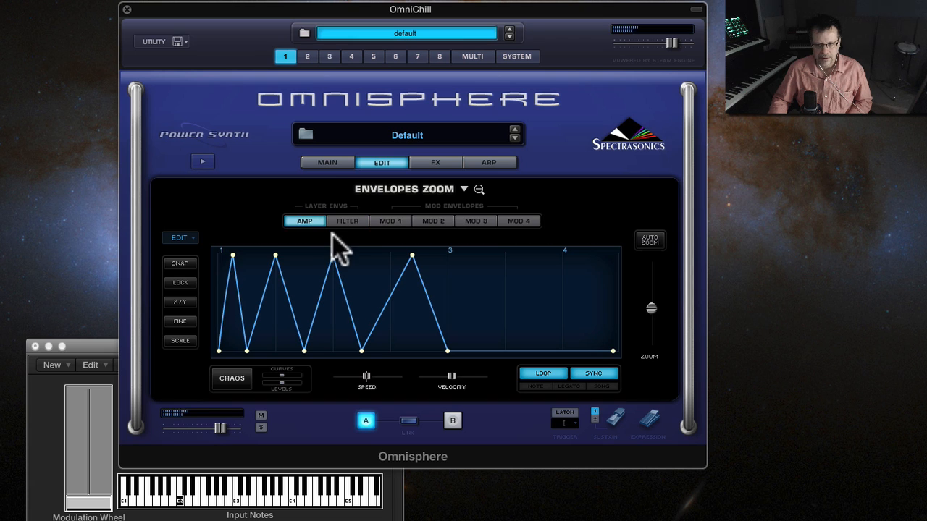
click(405, 225)
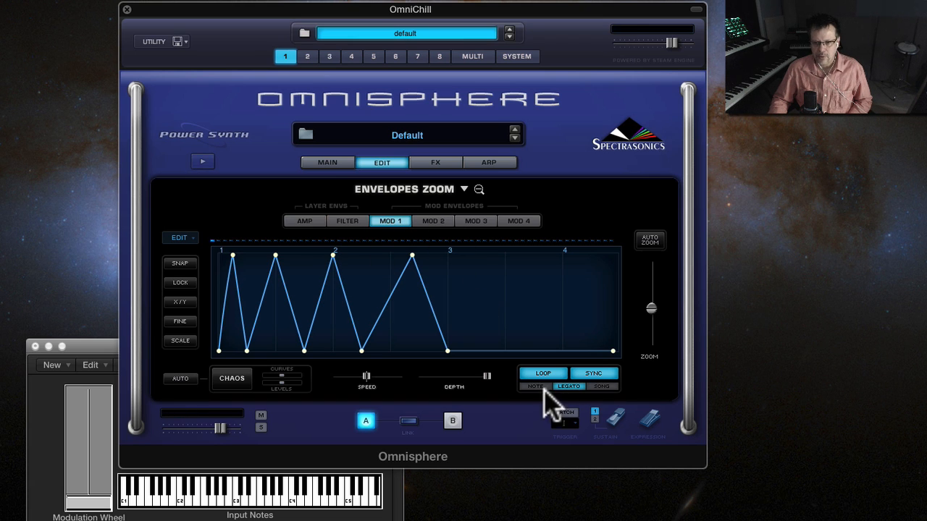
click(299, 221)
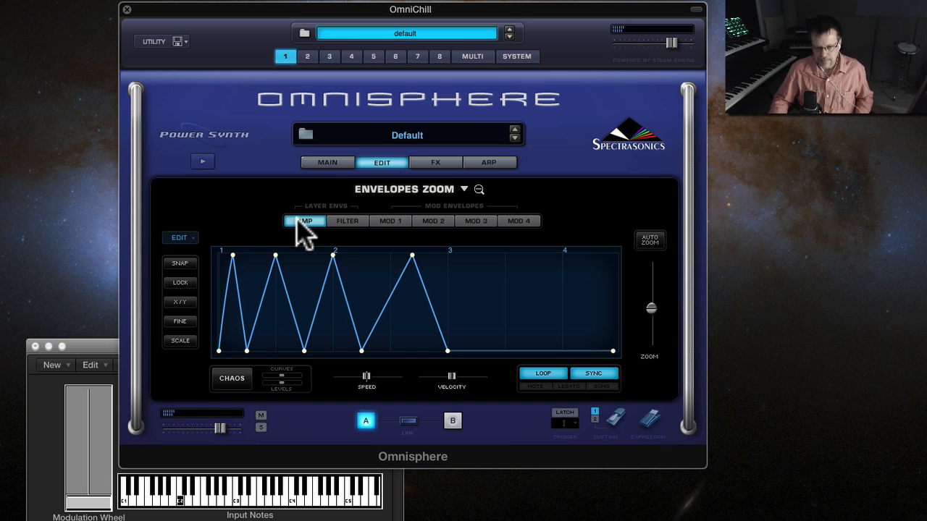
Return to layer A's edit page and lower its amp envelope release and filter cutoff.
click(381, 162)
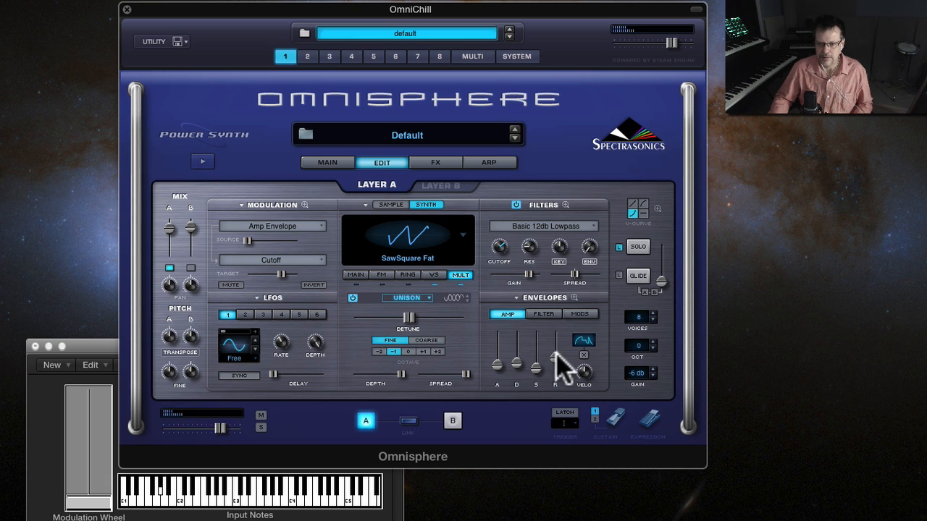
drag(554, 354, 556, 356)
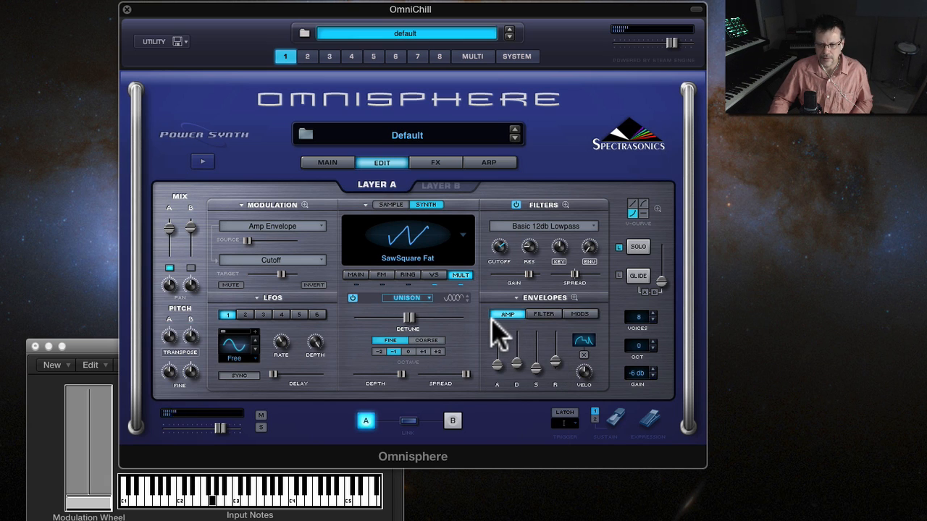
drag(498, 246, 486, 315)
Reduce the source amount of layer A's Amp Envelope to Waveshaper Bit Crush modulation routing.
click(432, 275)
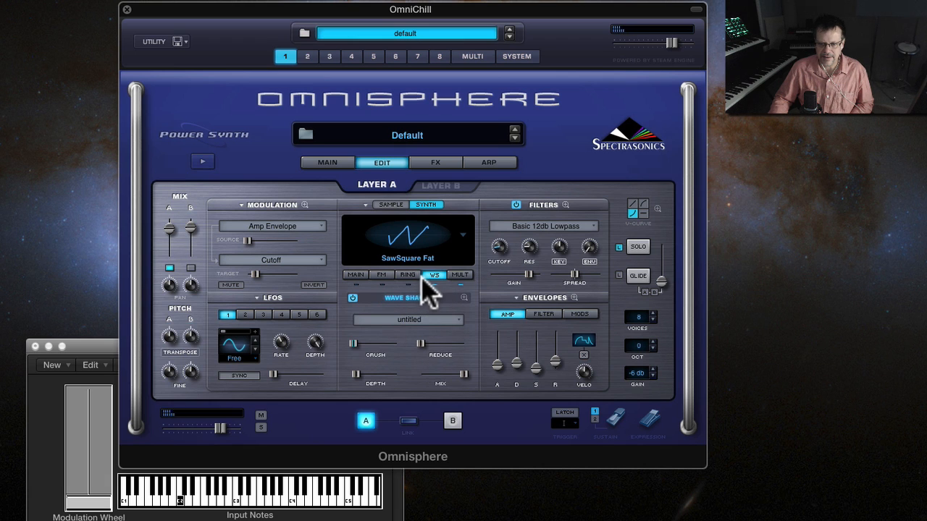
click(270, 205)
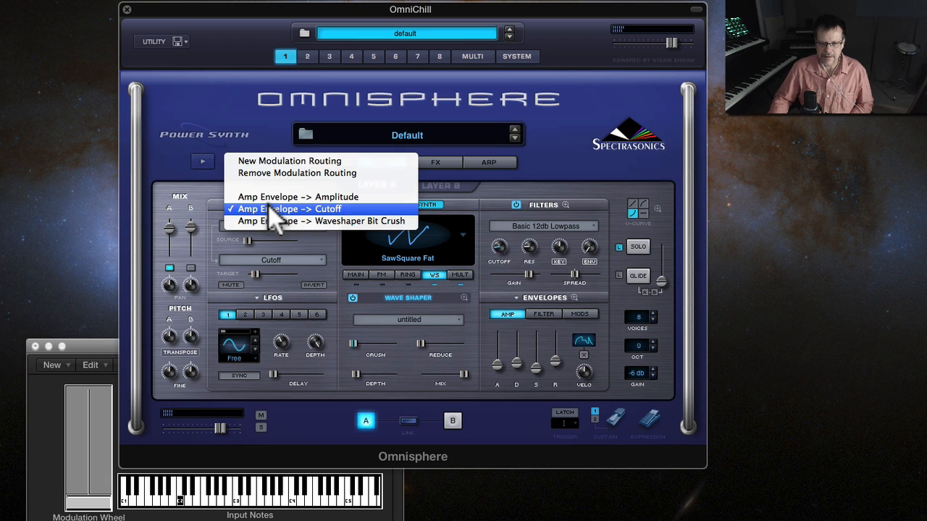
click(290, 222)
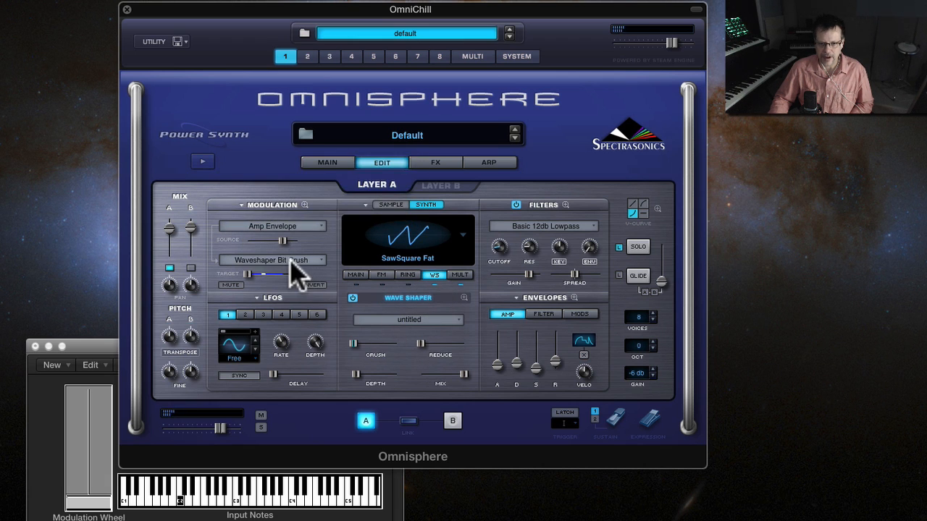
drag(282, 242, 266, 248)
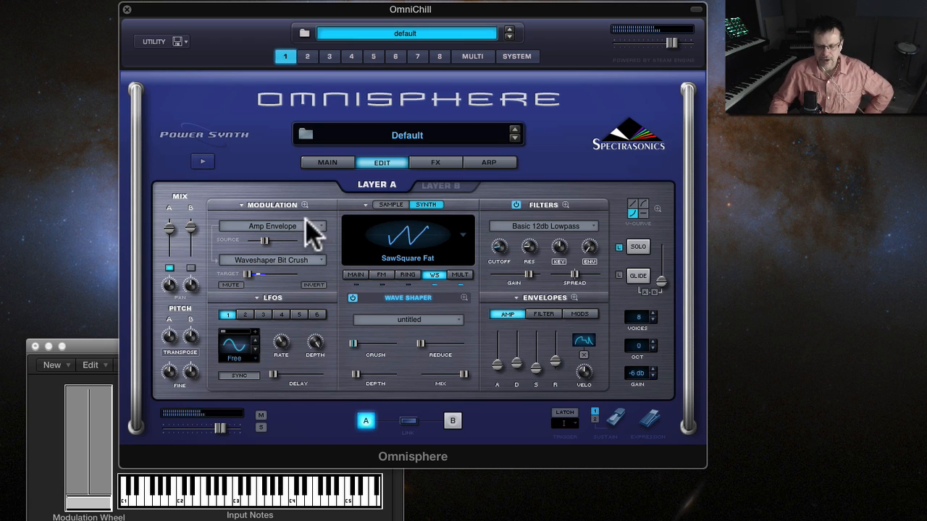
Make layer B the only active layer in the mix and switch its oscillator to Synth mode.
click(452, 423)
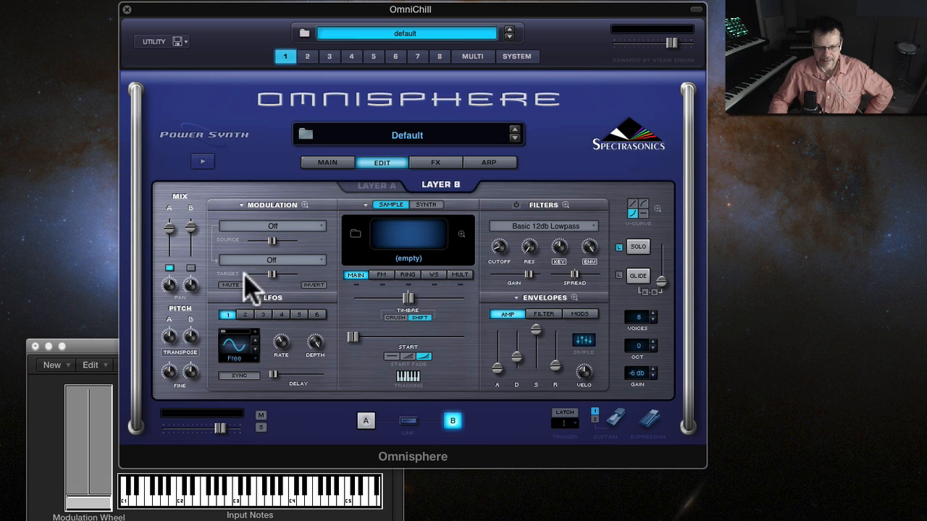
click(191, 268)
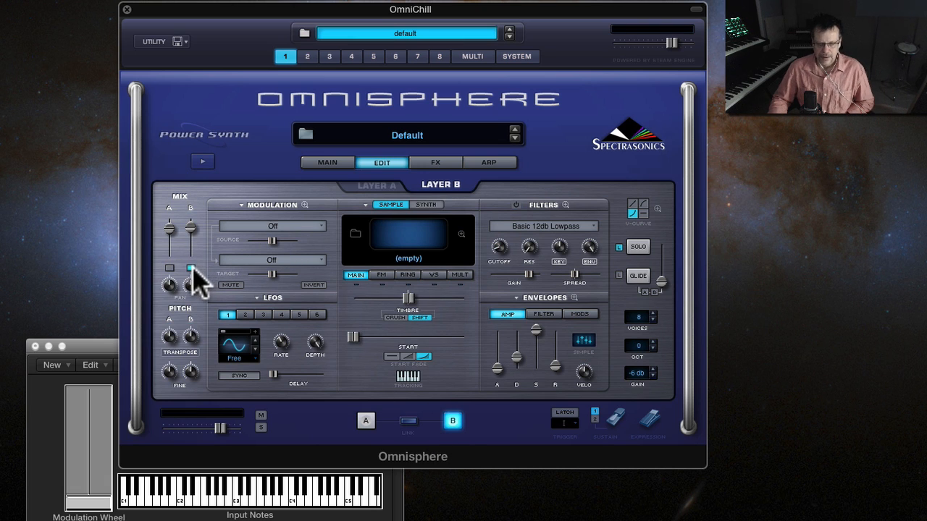
click(425, 205)
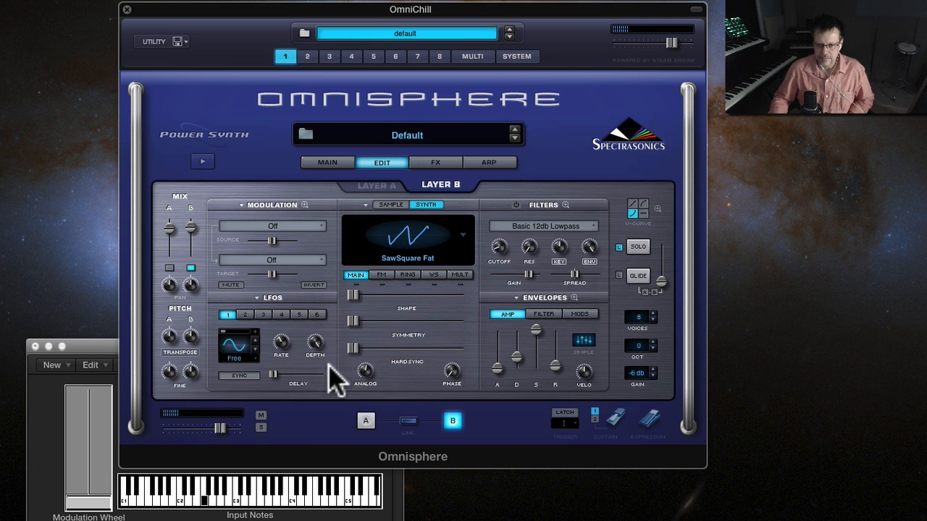
Set LFO 1 to a falling sawtooth wave and route LFO1 to layer B's Amplitude.
click(256, 336)
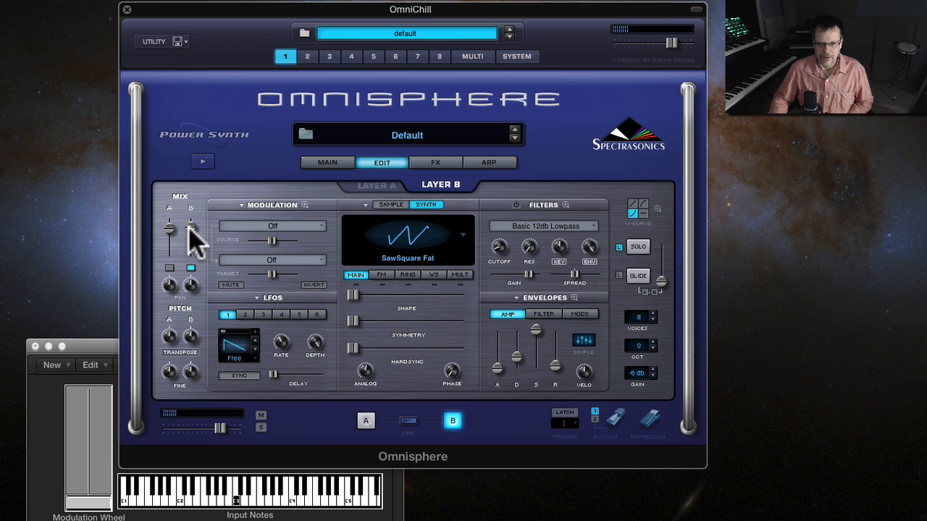
click(272, 205)
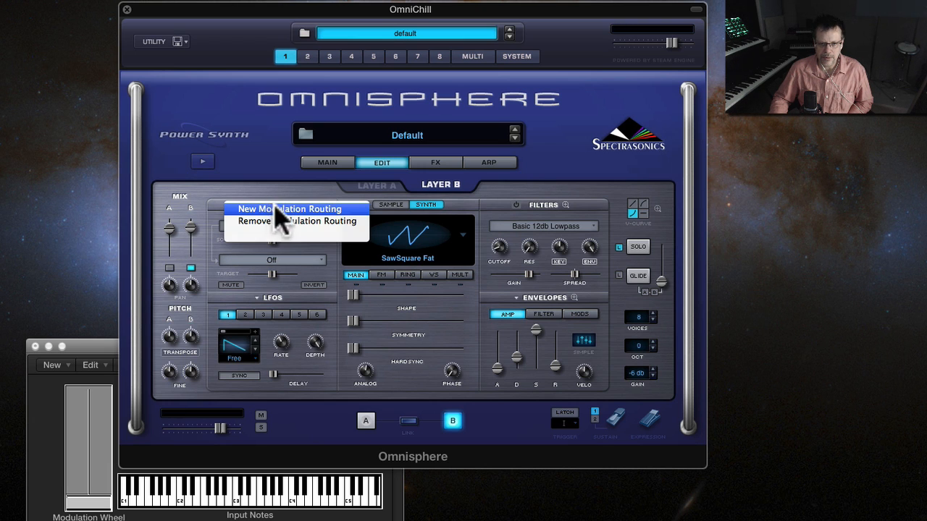
click(290, 210)
click(277, 226)
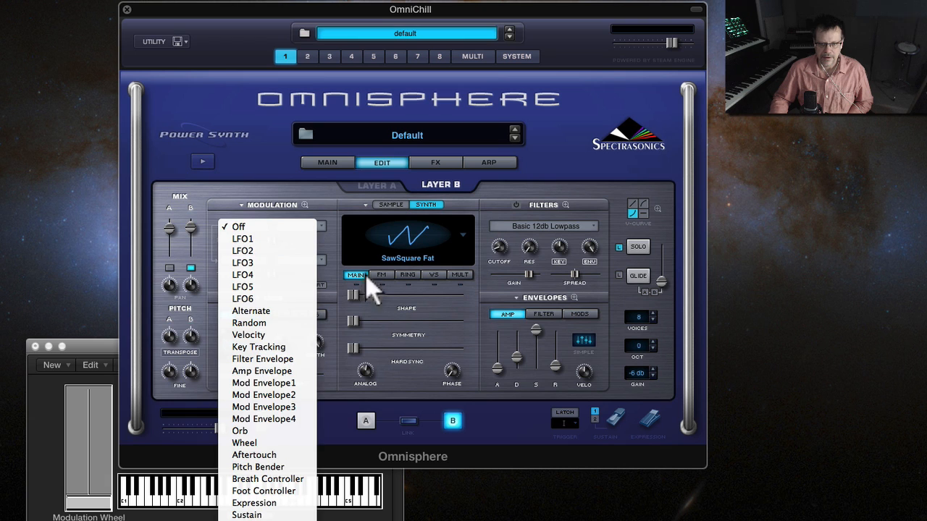
click(451, 299)
click(275, 228)
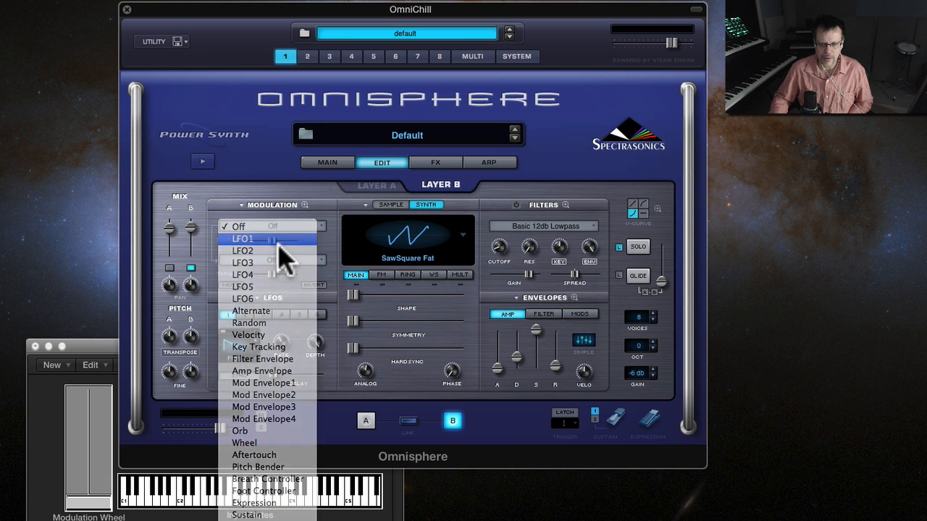
click(279, 240)
click(266, 260)
mouse_move(330, 298)
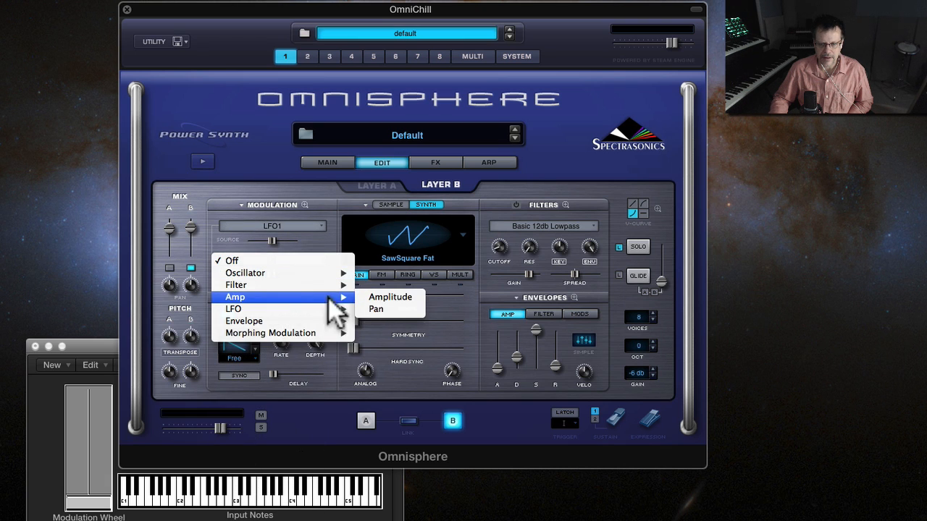
click(382, 298)
Set the LFO1-to-Amplitude source amount to about 0.867 with the target at its minimum, and sync LFO 1 to the tempo.
mouse_move(271, 241)
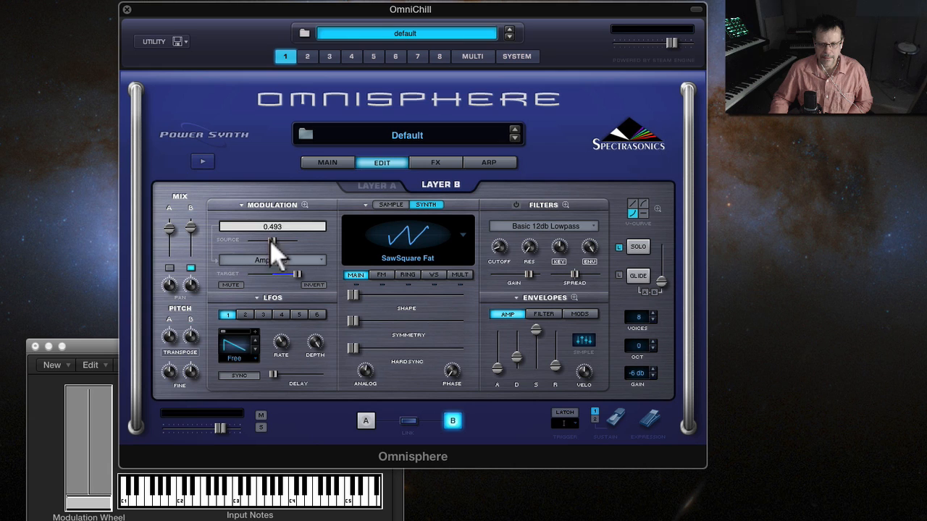
drag(272, 240, 293, 240)
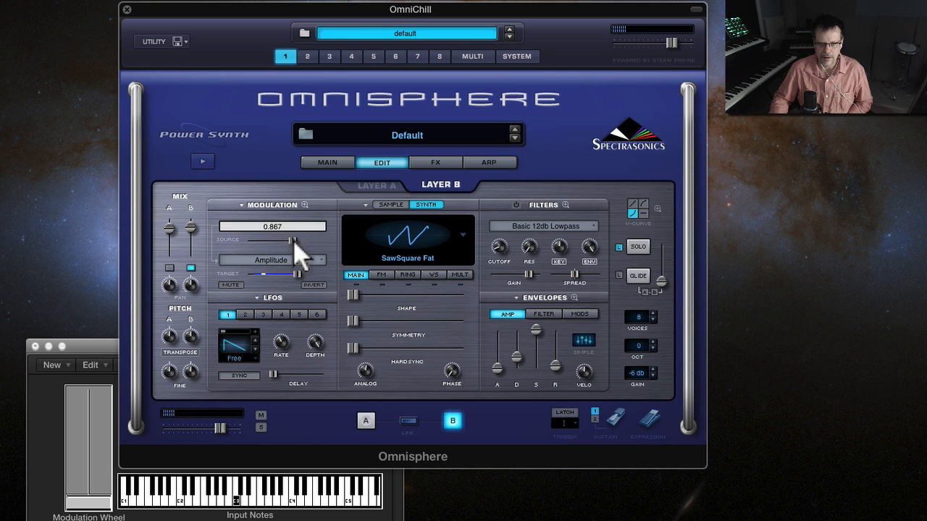
drag(296, 274, 247, 274)
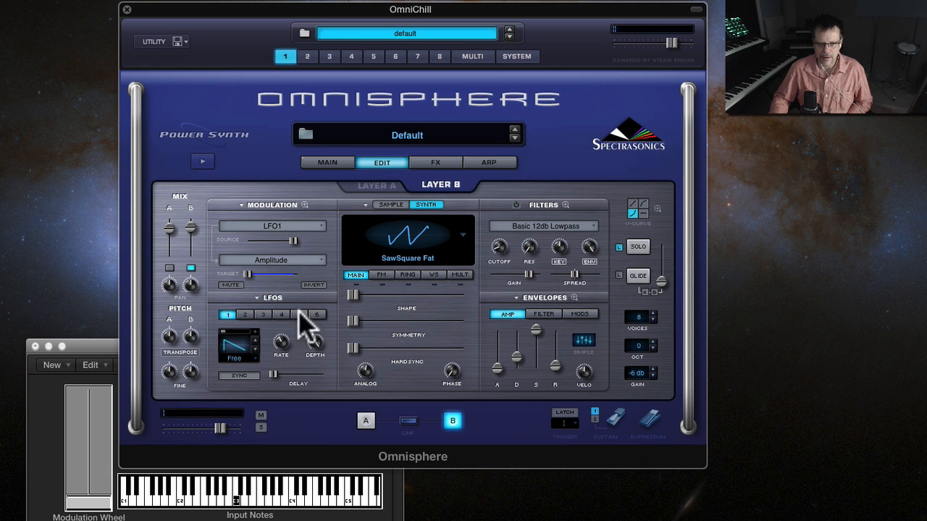
click(242, 376)
mouse_move(282, 339)
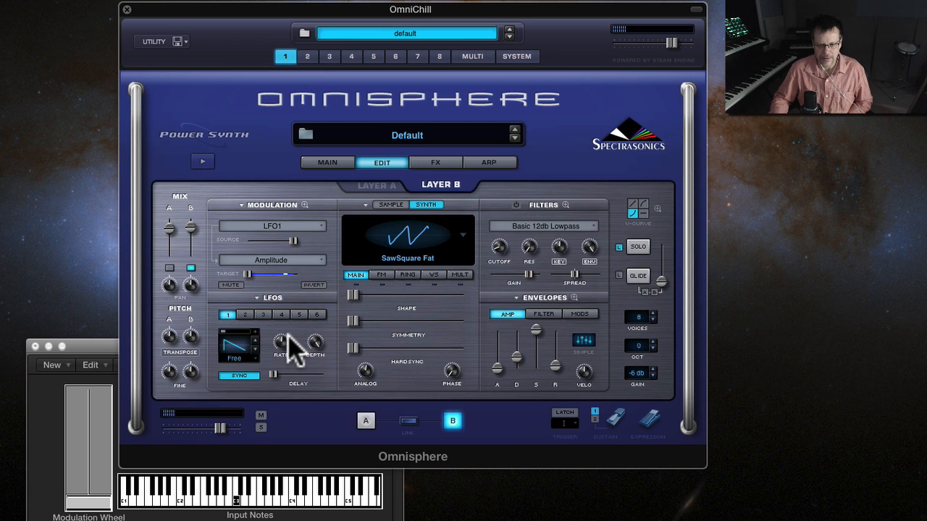
Turn layer A back on in the mix and load the Dual Hipass specialty filter on layer B.
click(171, 269)
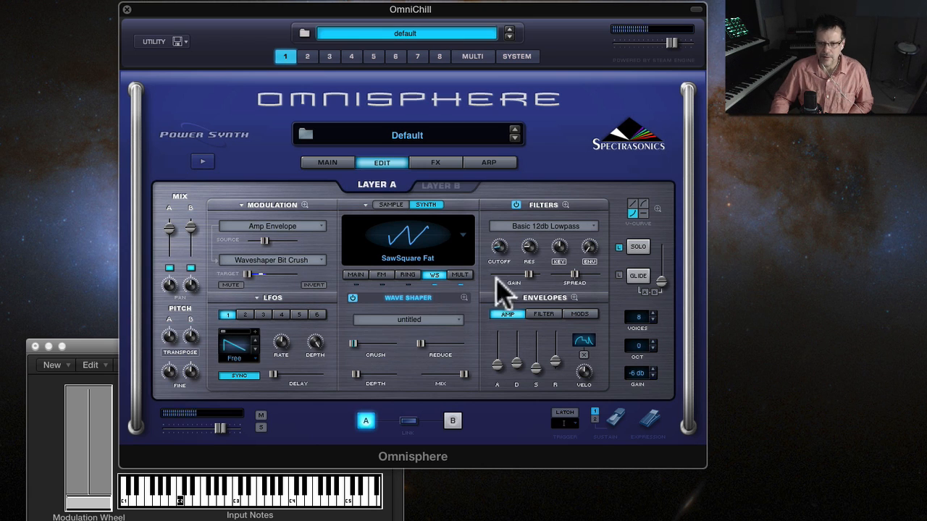
click(452, 421)
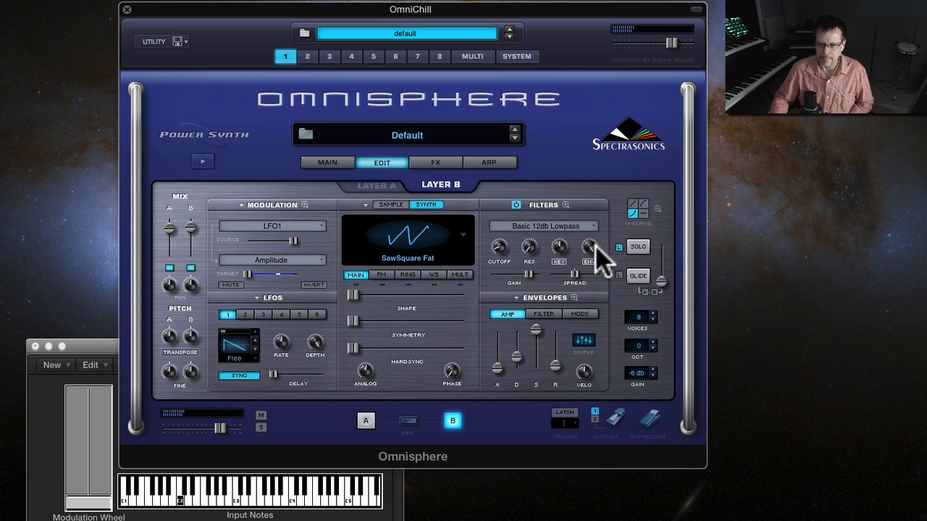
click(501, 228)
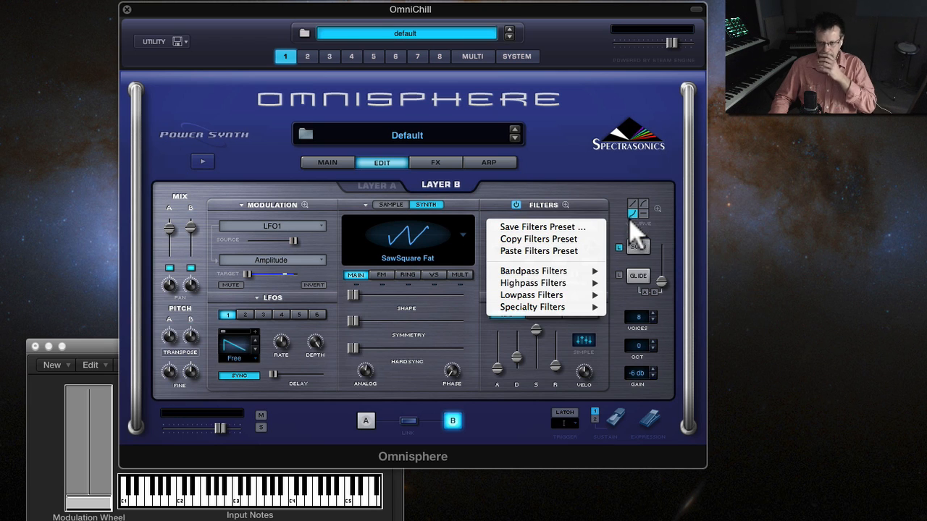
click(649, 237)
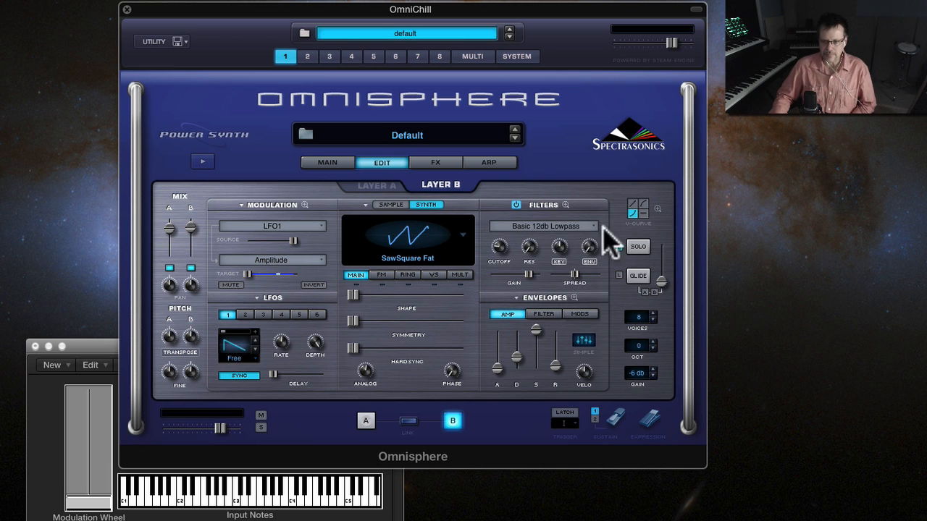
click(544, 226)
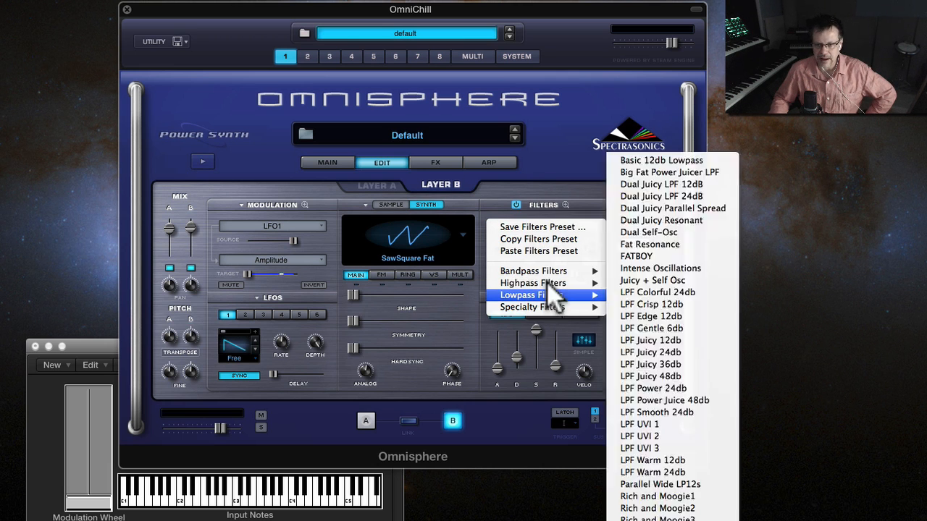
mouse_move(552, 310)
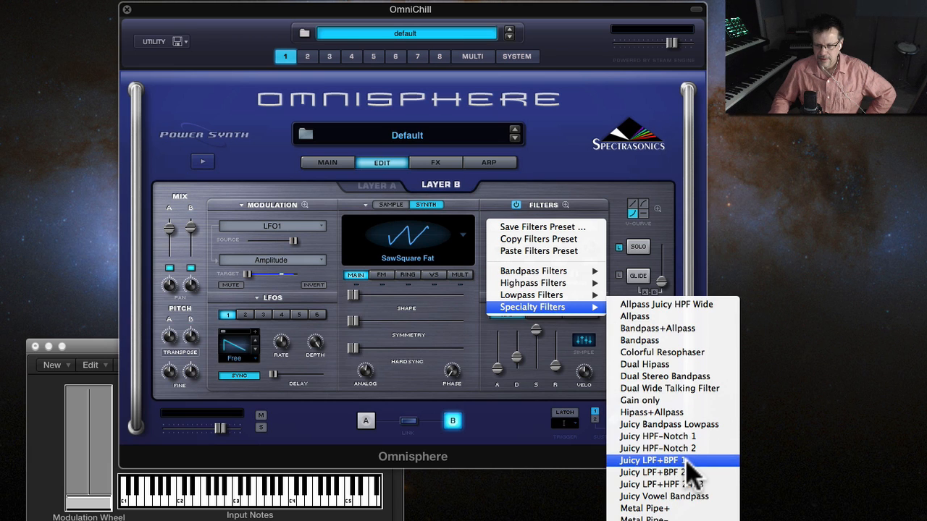
click(669, 364)
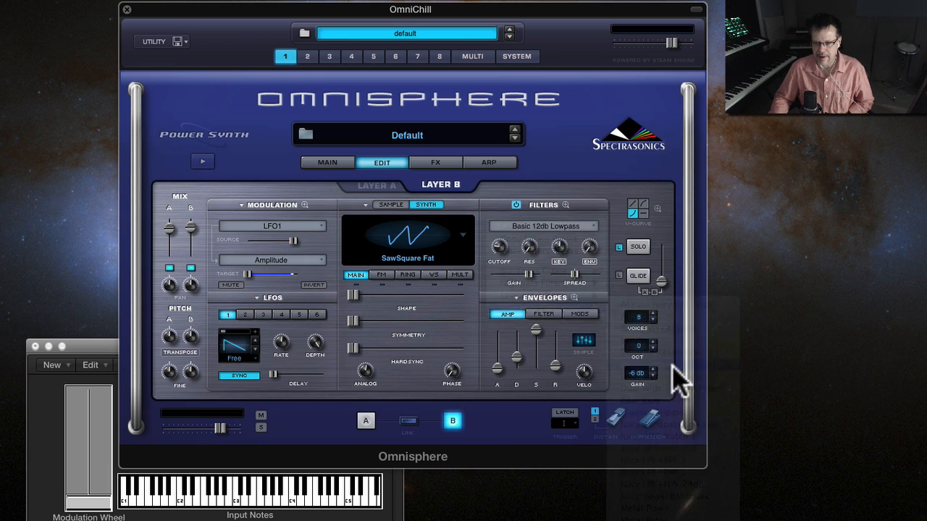
Raise layer B's filter cutoff to about 6.98 kHz and increase its resonance.
mouse_move(505, 244)
drag(505, 245, 517, 195)
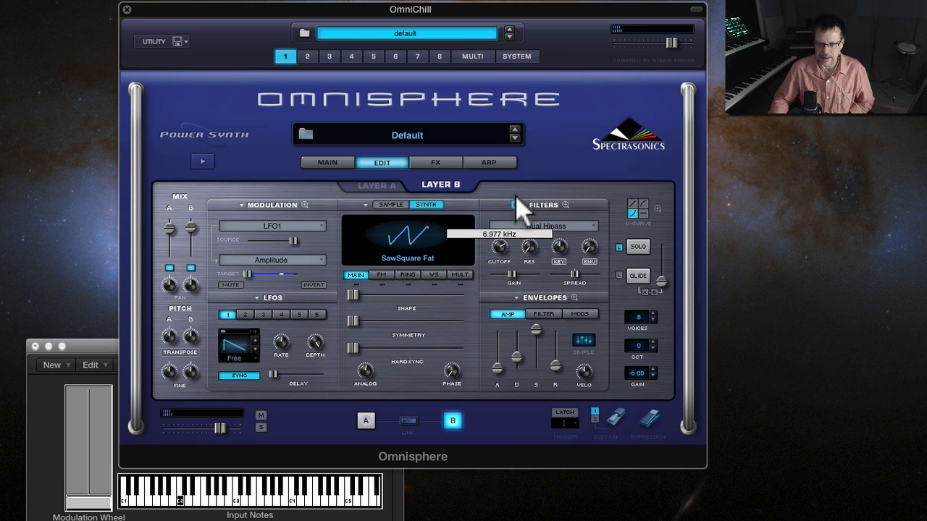
drag(530, 250, 534, 176)
Set layer B's LFO 1 trigger mode to Note.
mouse_move(286, 351)
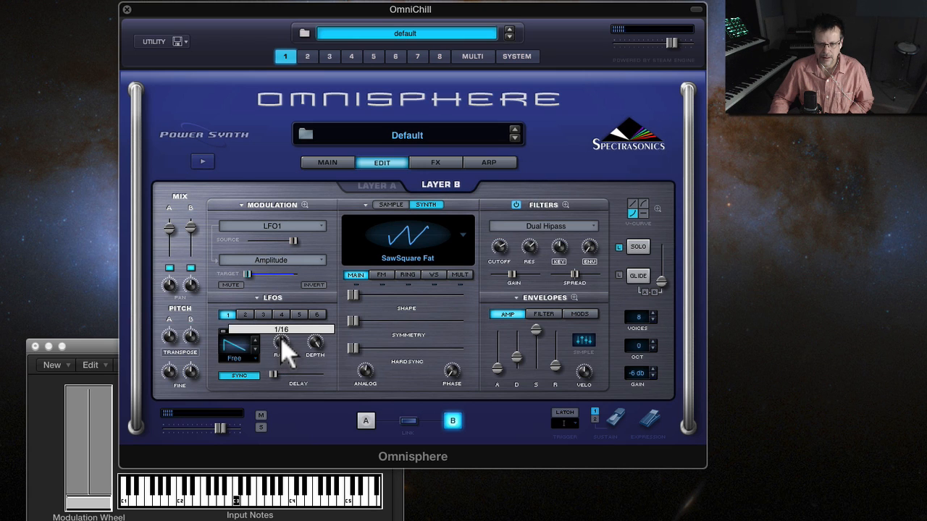
click(242, 359)
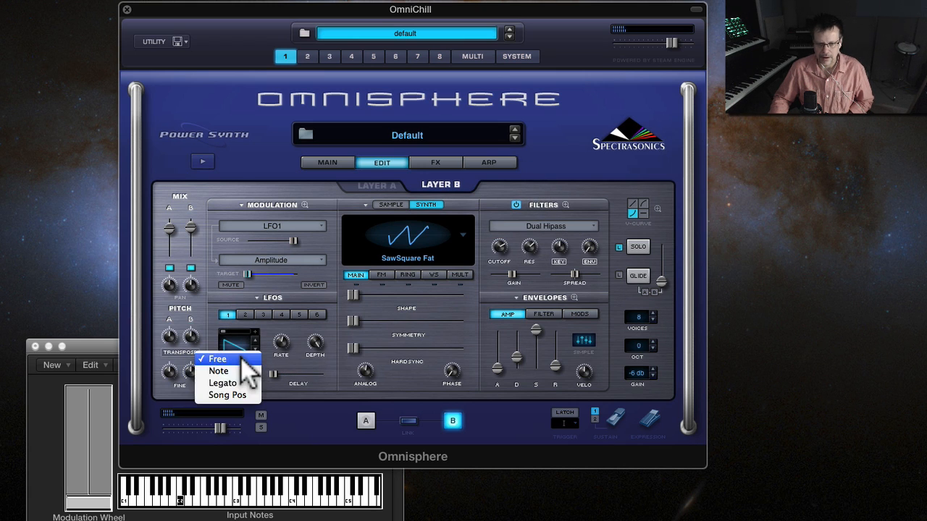
click(242, 370)
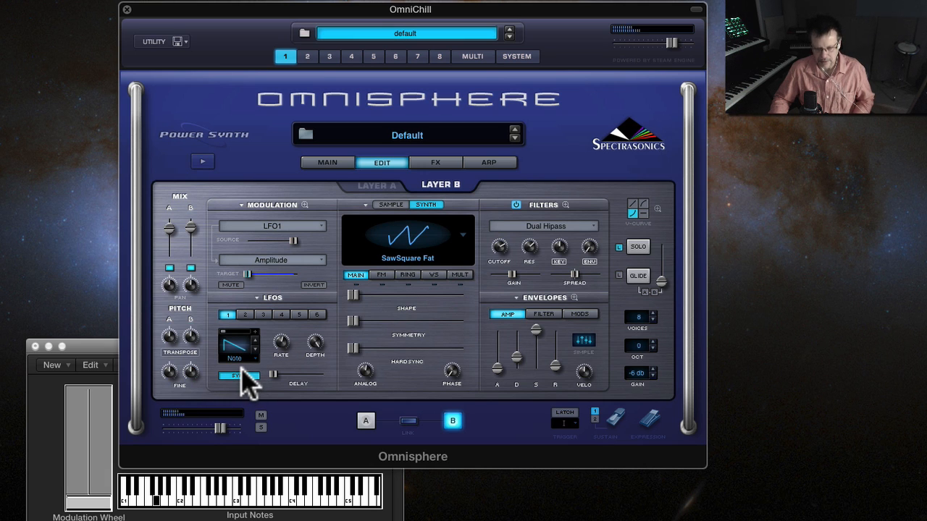
Try Song Pos as the trigger mode of layer B's LFO 1 and set it back to Note.
click(238, 360)
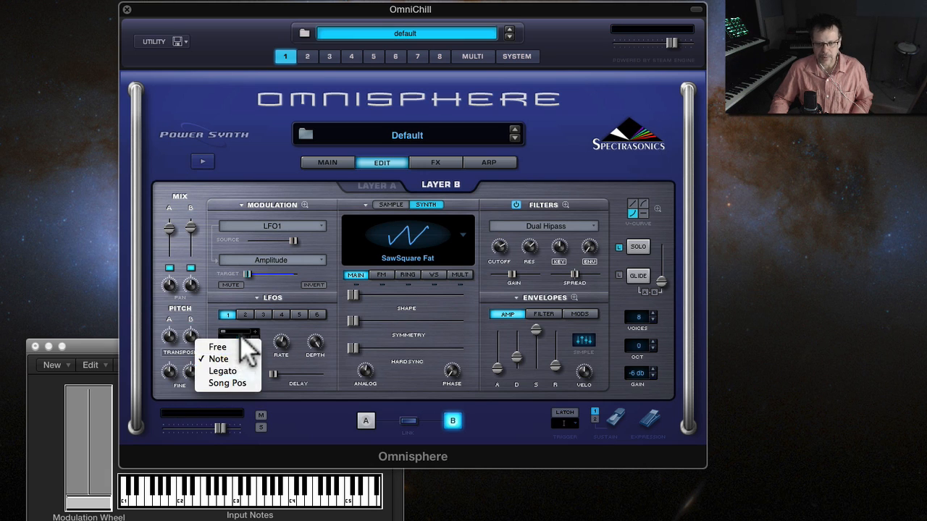
click(298, 372)
click(243, 369)
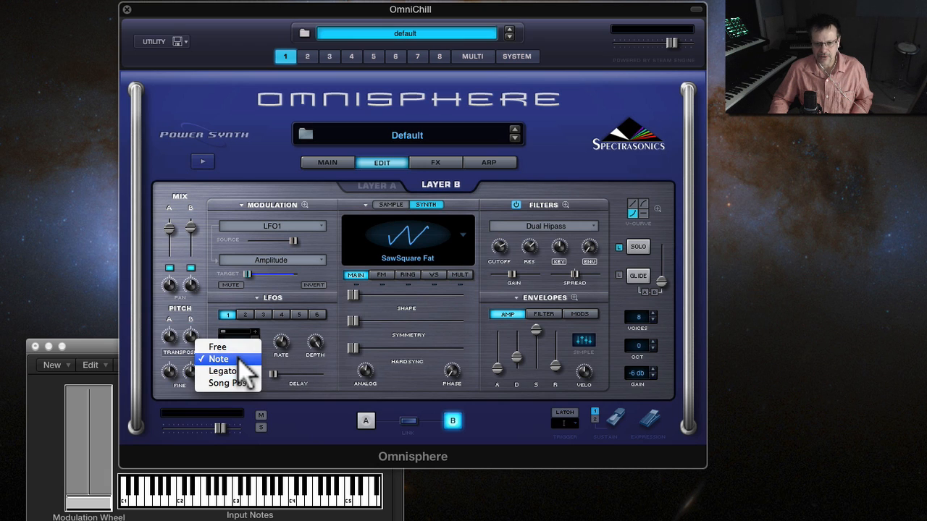
click(318, 373)
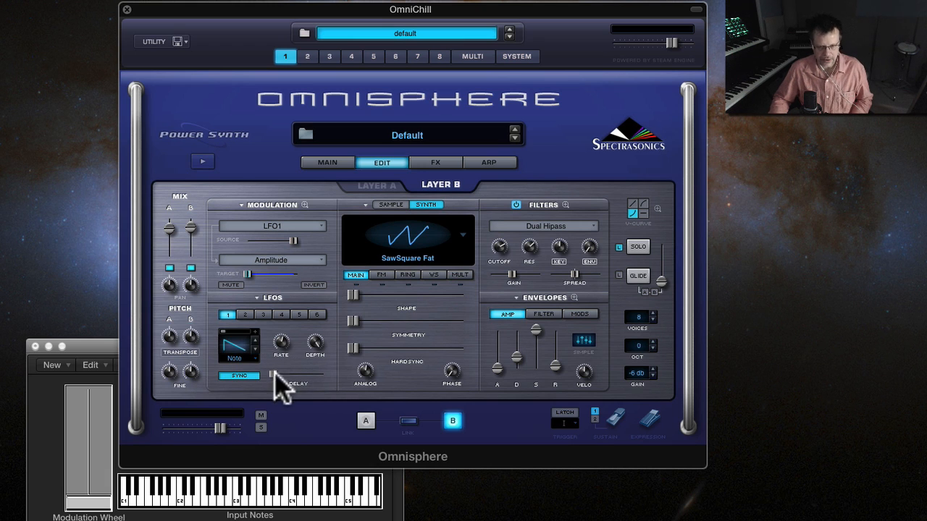
click(244, 367)
click(248, 384)
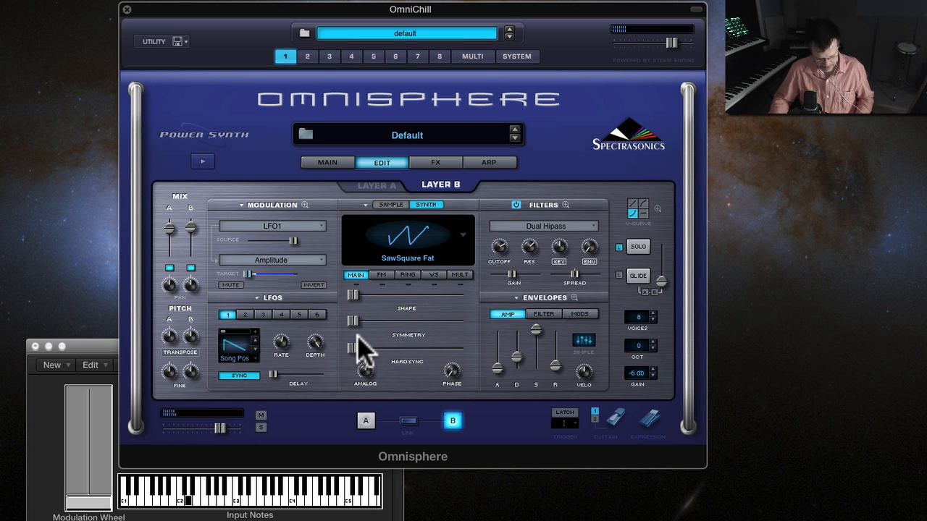
click(237, 357)
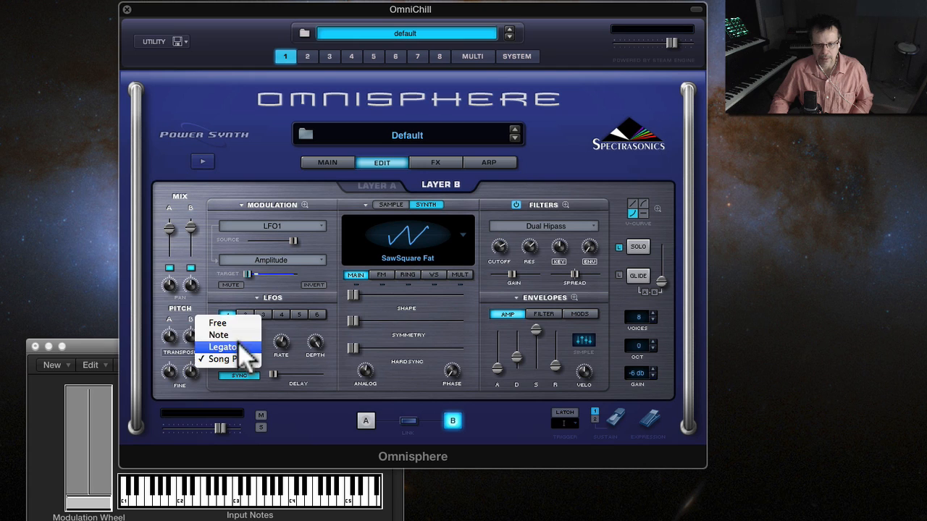
click(240, 334)
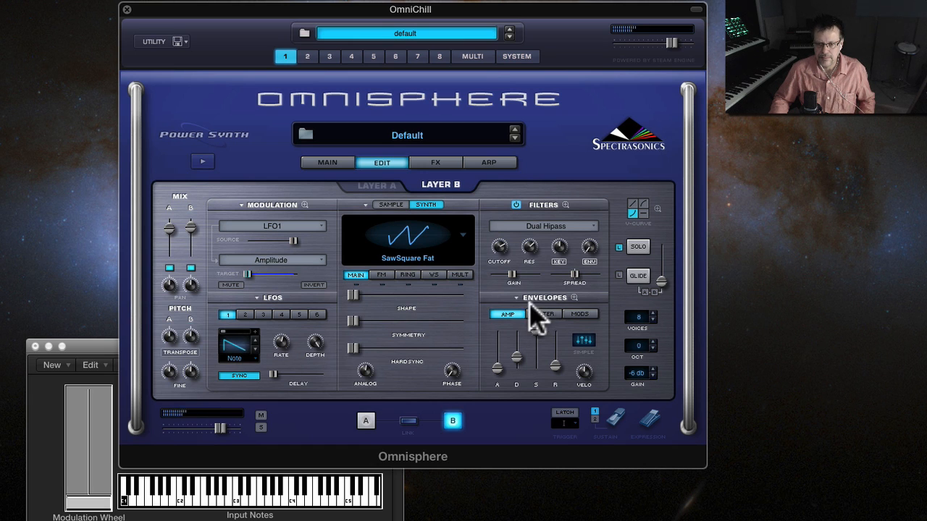
Try lowering the cutoff of layer B's Dual Hipass filter to about 1.09 kHz and raising it again.
drag(501, 255, 507, 275)
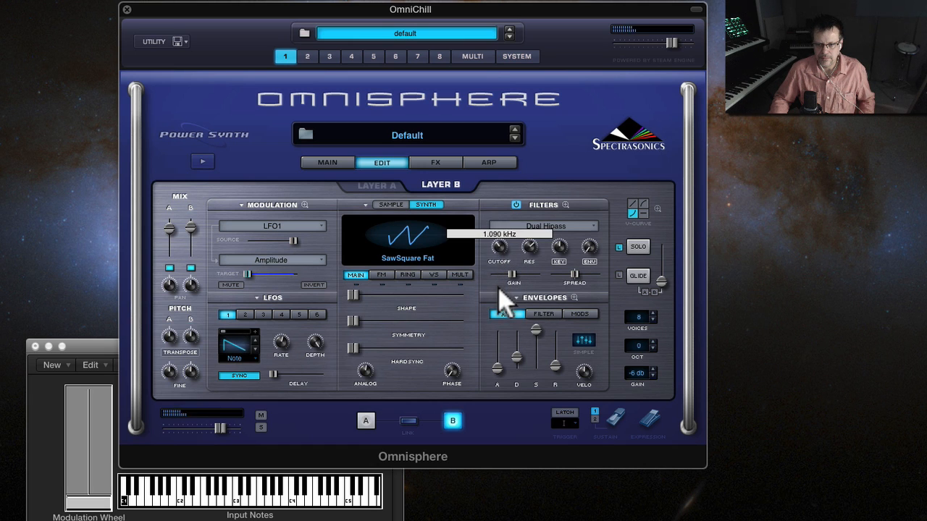
drag(505, 313, 516, 216)
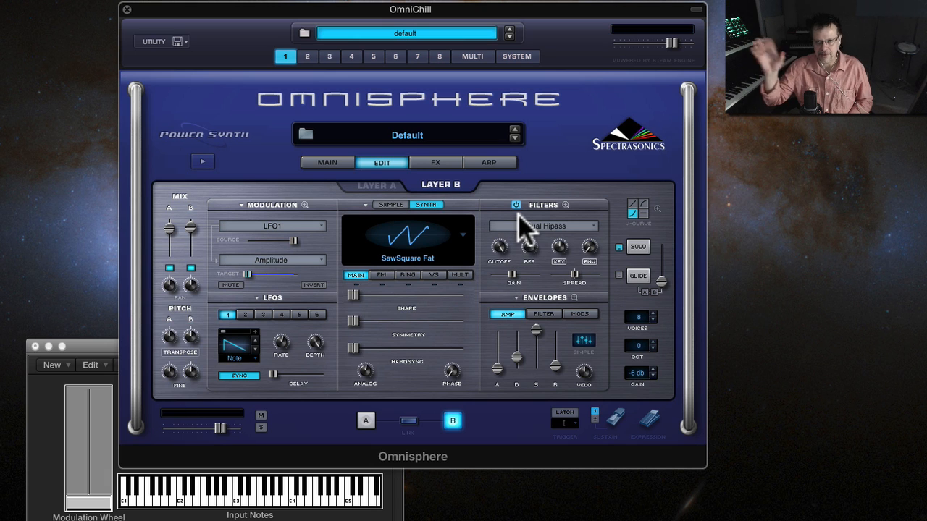
mouse_move(501, 247)
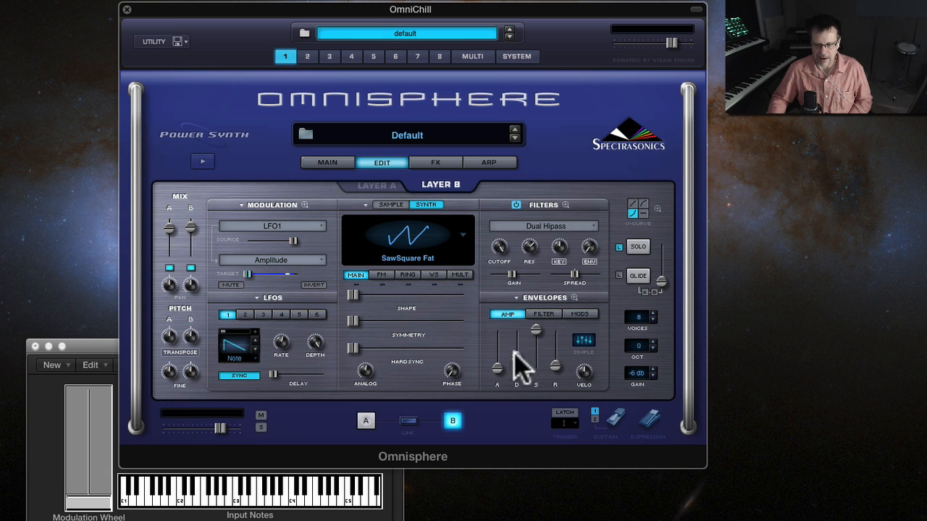
Replace layer B's filter with the LPF Juicy 12db lowpass and lower its cutoff well below the maximum.
click(548, 225)
mouse_move(558, 215)
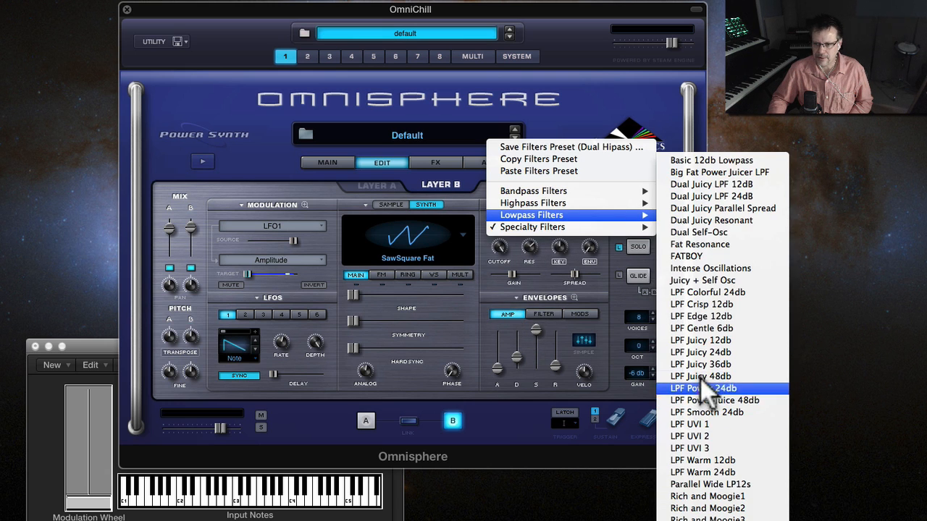
click(698, 340)
mouse_move(499, 252)
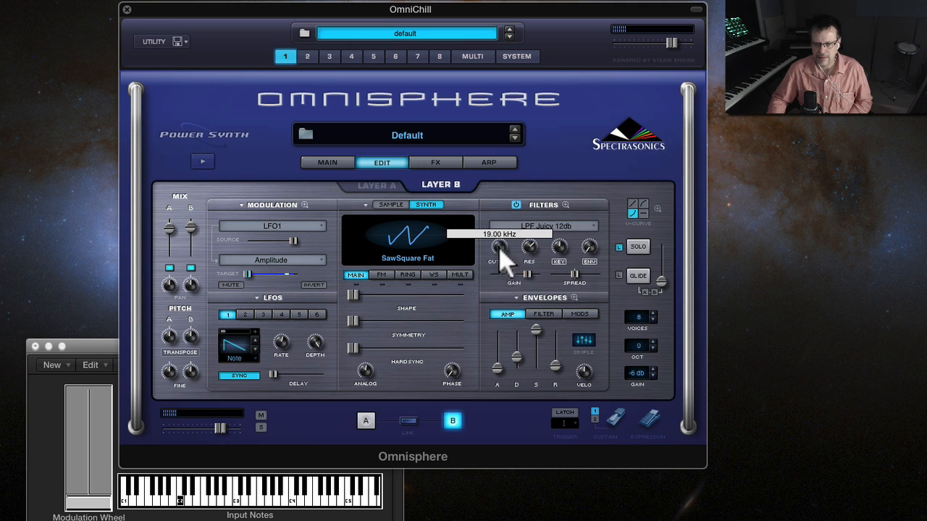
drag(500, 246, 497, 351)
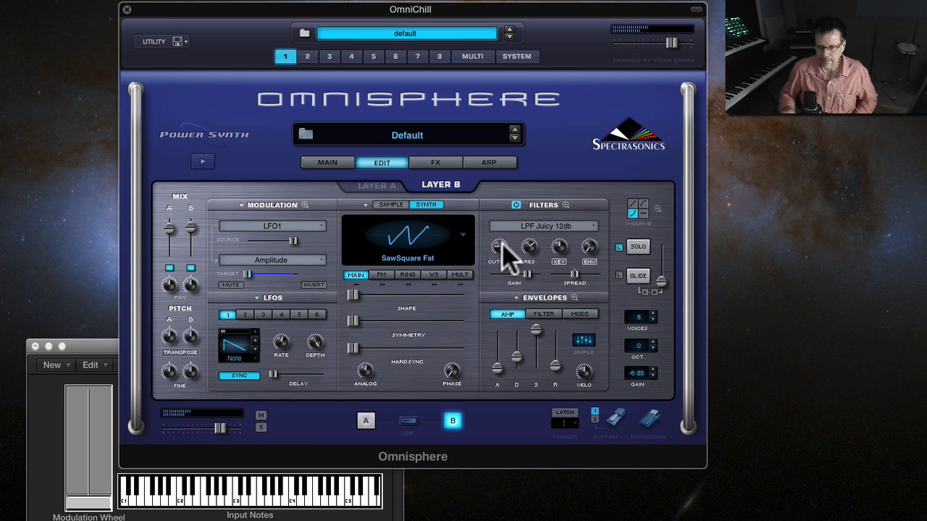
Apply the Half time option to layer A's amp envelope so its pulse pattern is stretched.
click(573, 297)
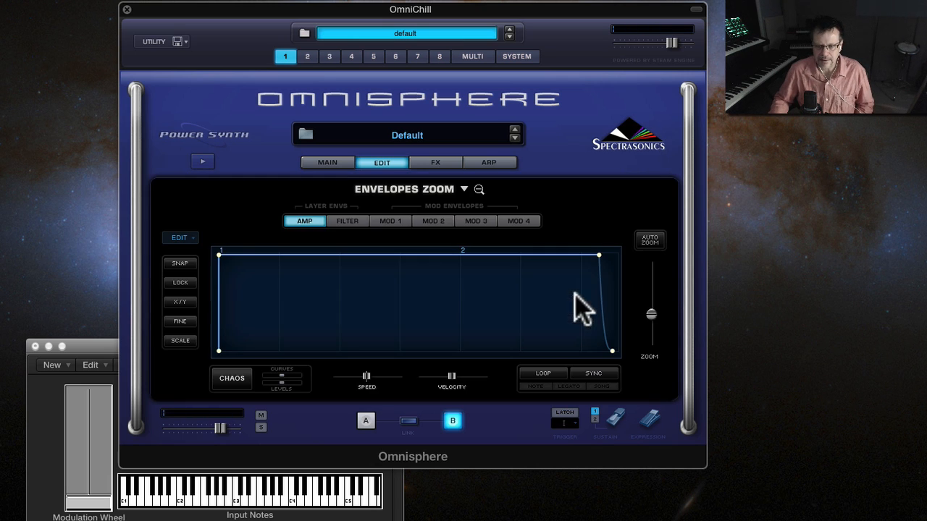
click(365, 421)
click(190, 238)
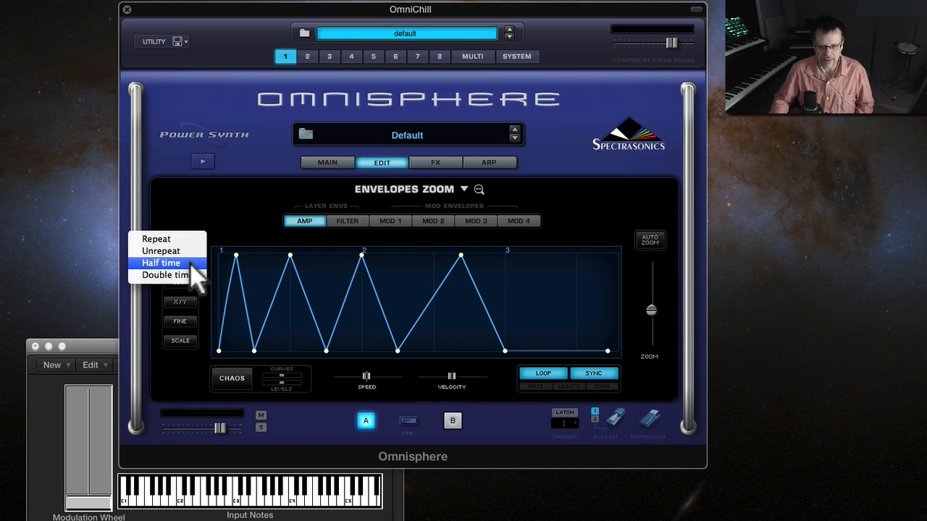
click(189, 263)
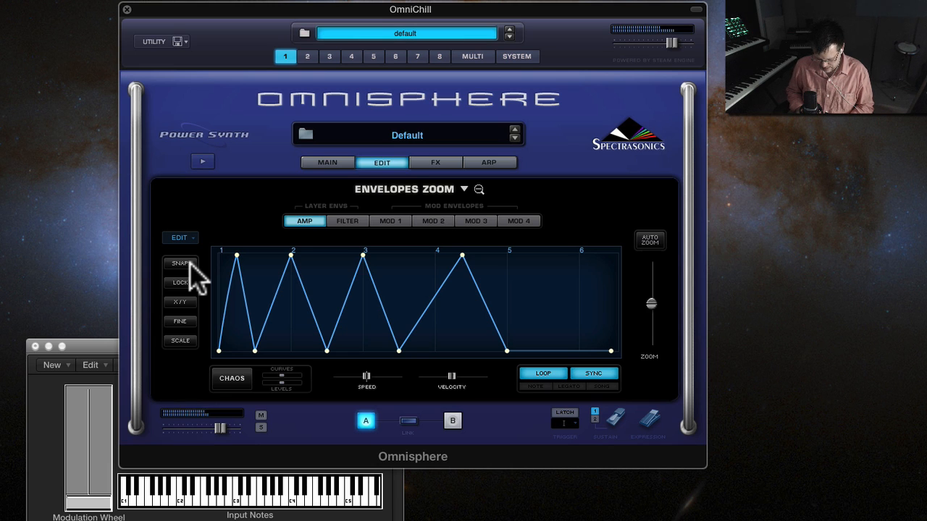
Return to layer B's main edit page and raise its lowpass filter cutoff.
click(369, 165)
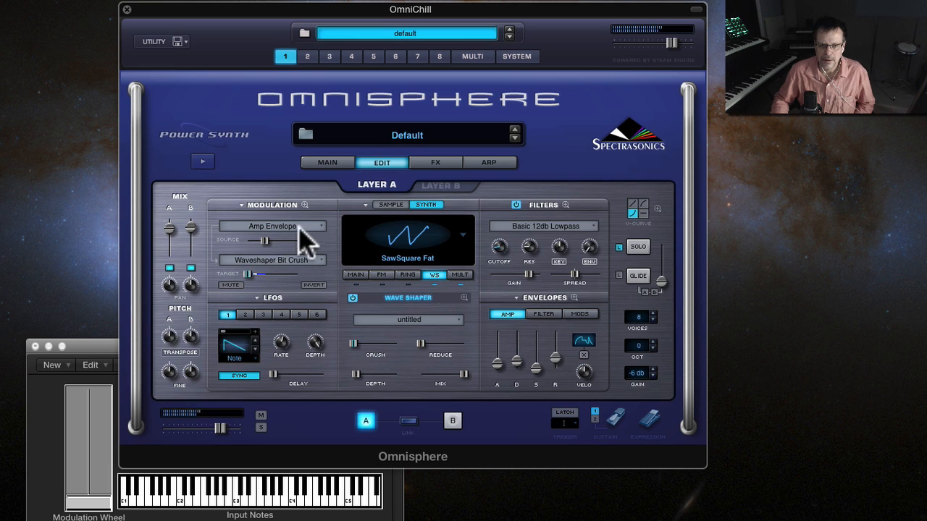
click(451, 420)
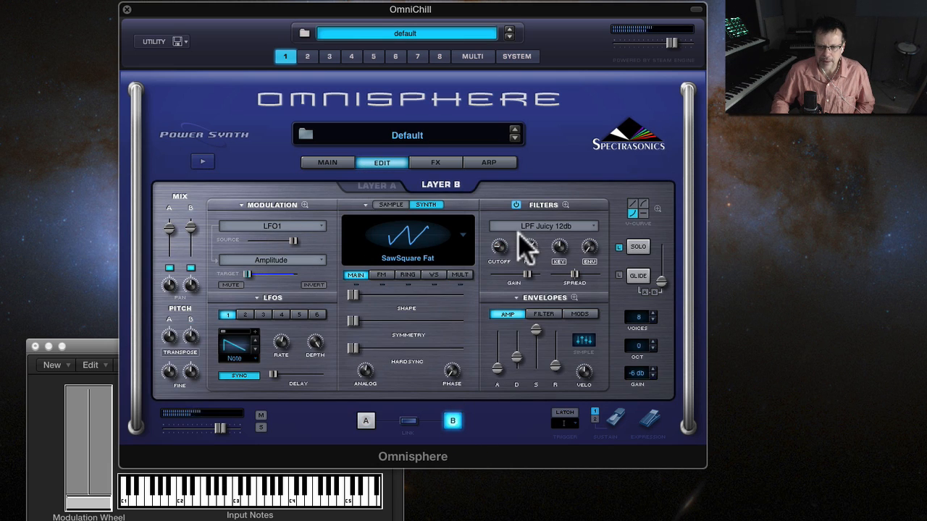
click(498, 241)
drag(497, 243, 514, 230)
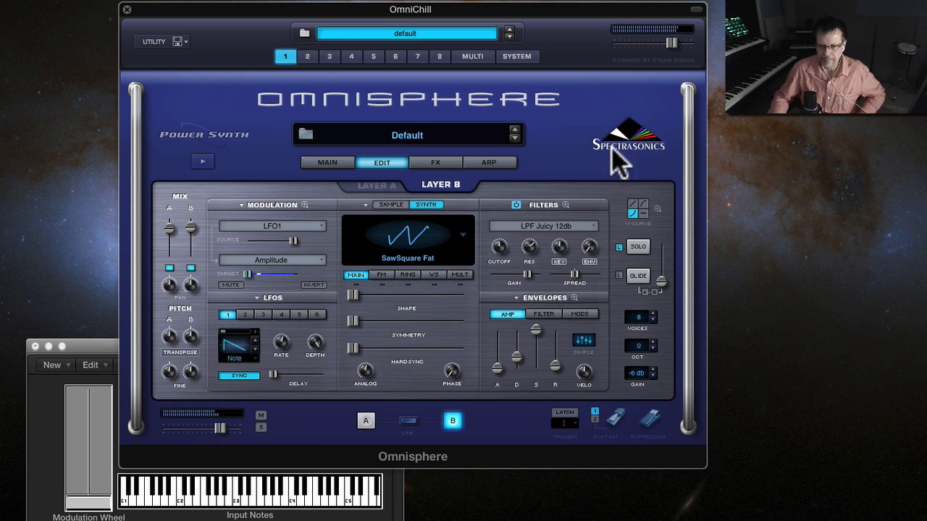
Reshape the first pulse of layer A's amp envelope with an instant attack at beat 1 and a decay ending just before beat 2.
click(573, 298)
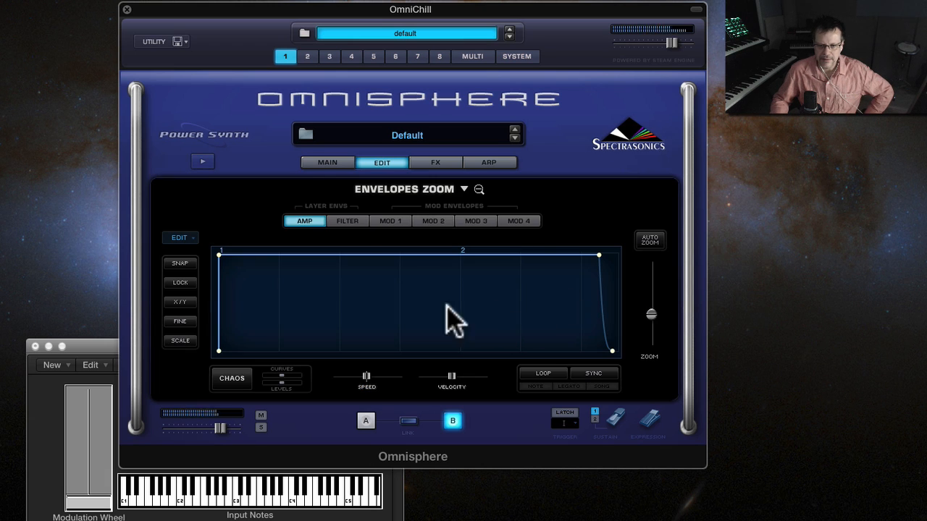
click(366, 420)
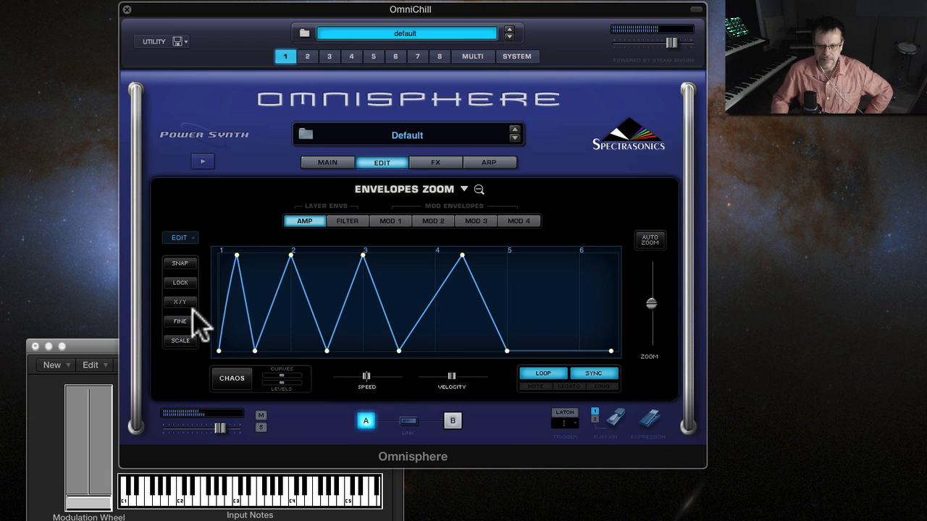
click(236, 253)
drag(235, 252, 217, 243)
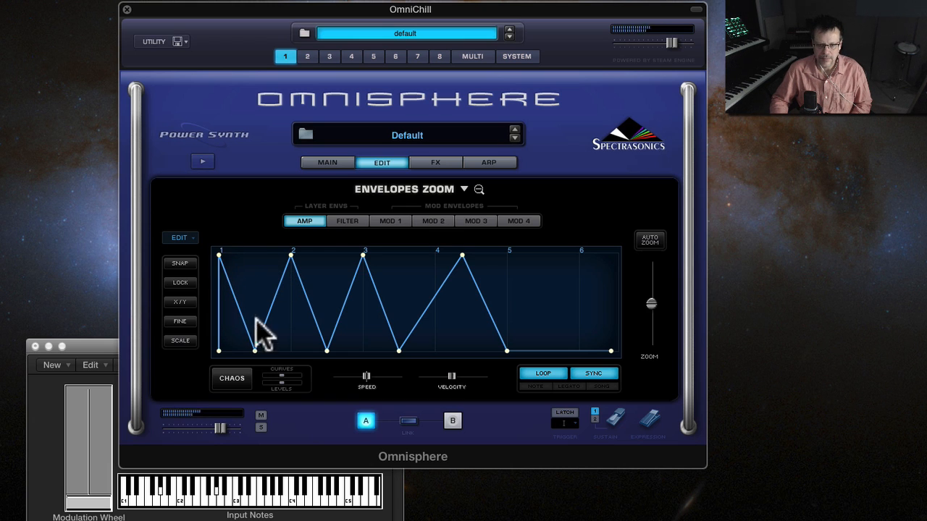
drag(256, 356, 293, 353)
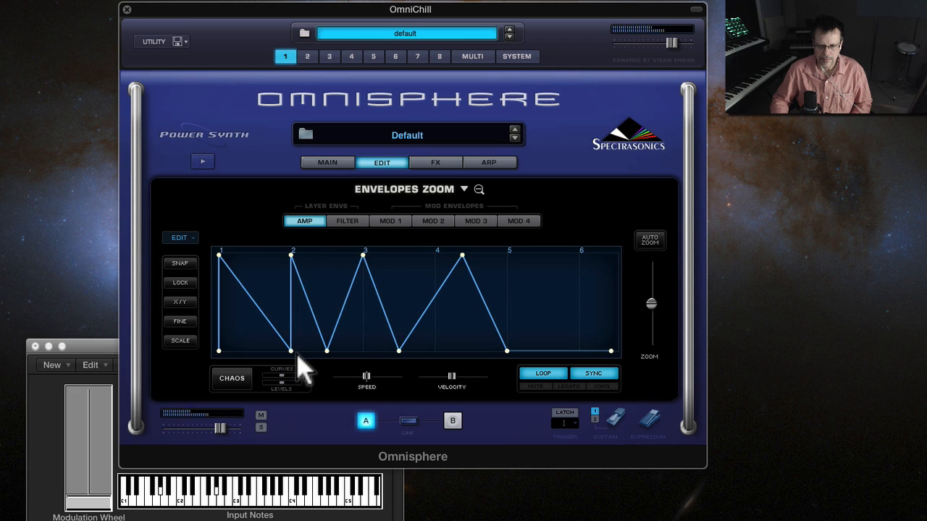
drag(289, 348, 289, 351)
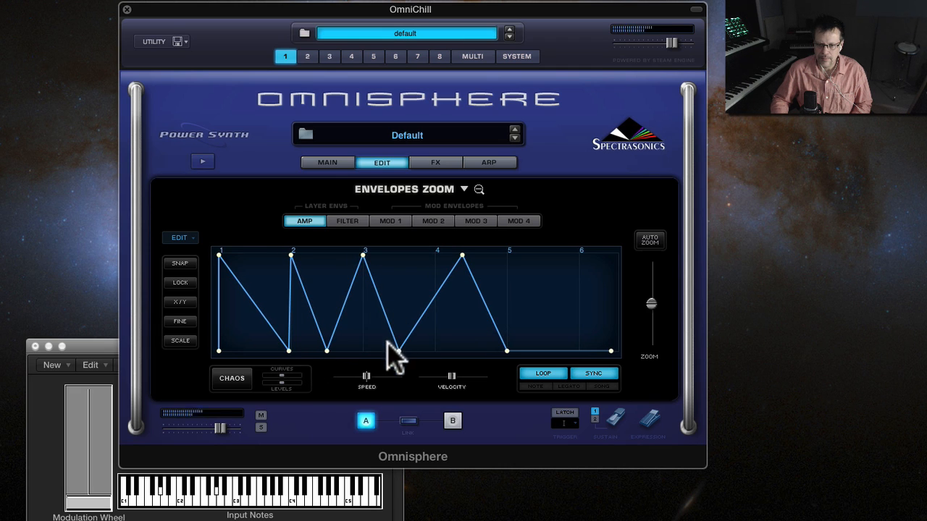
Give the rise into the fourth envelope peak a softened Curve2 shape and narrow it to a steep attack at beat 4.
right_click(432, 312)
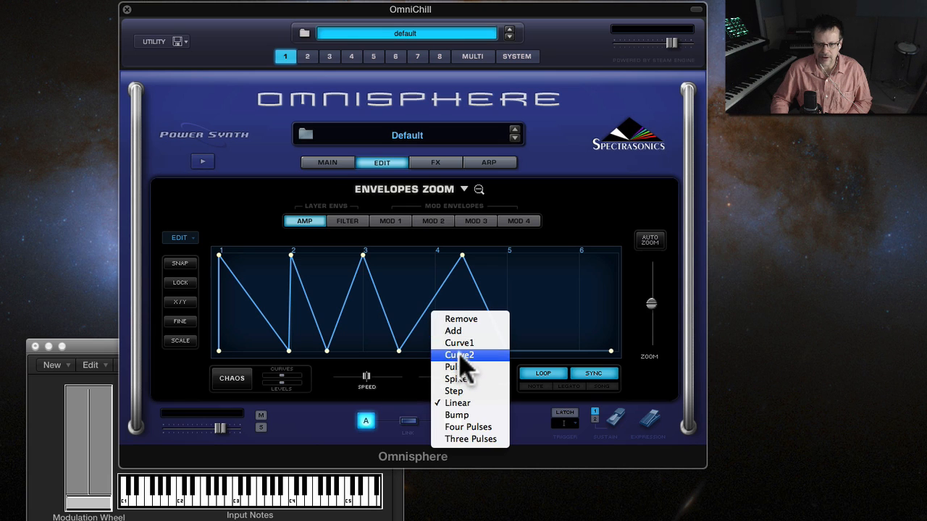
click(460, 355)
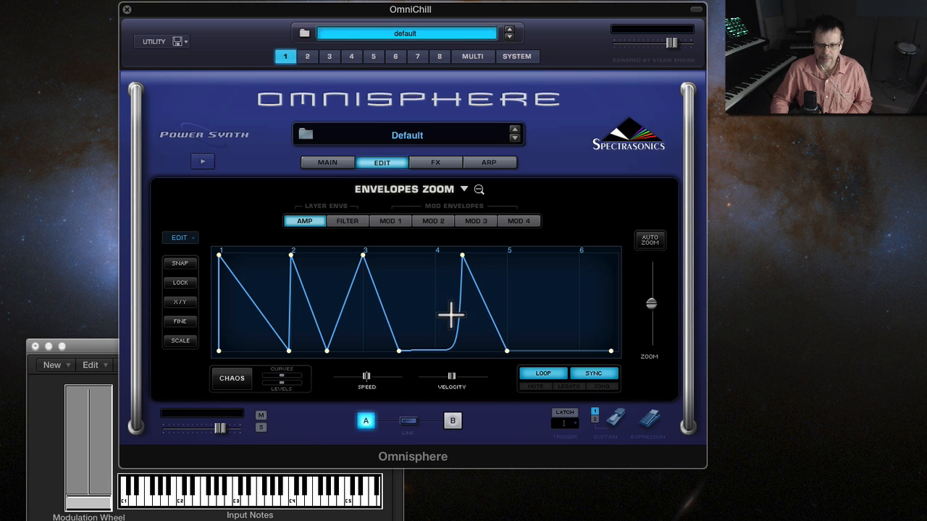
mouse_move(446, 316)
mouse_down()
mouse_move(437, 285)
mouse_move(440, 307)
mouse_up()
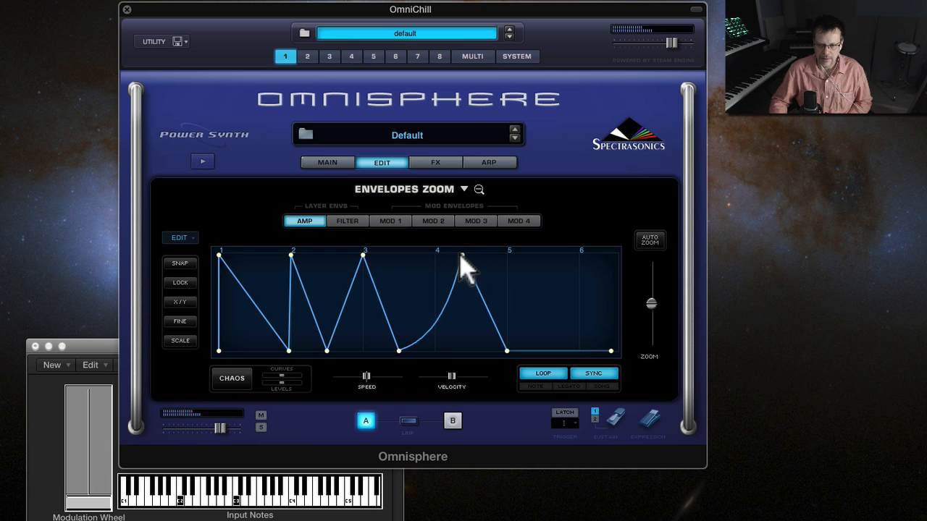
drag(461, 256, 436, 256)
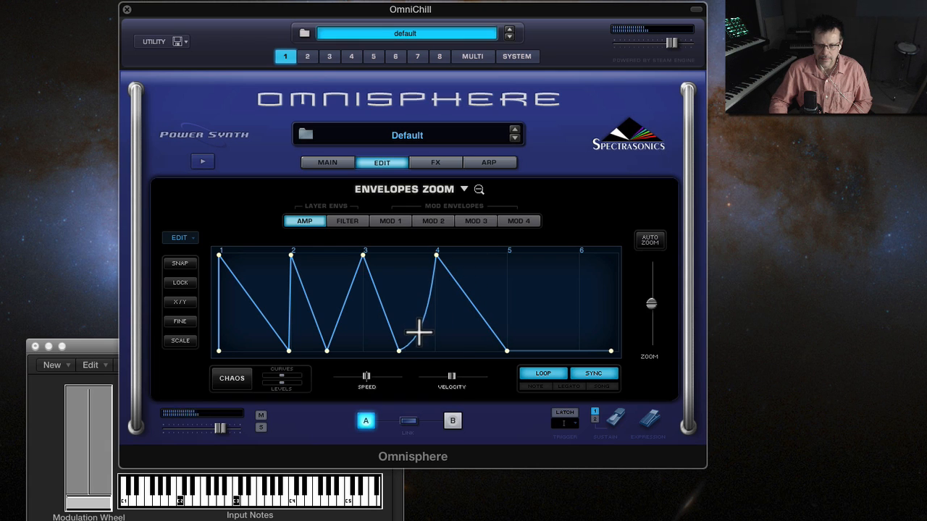
drag(399, 352, 432, 351)
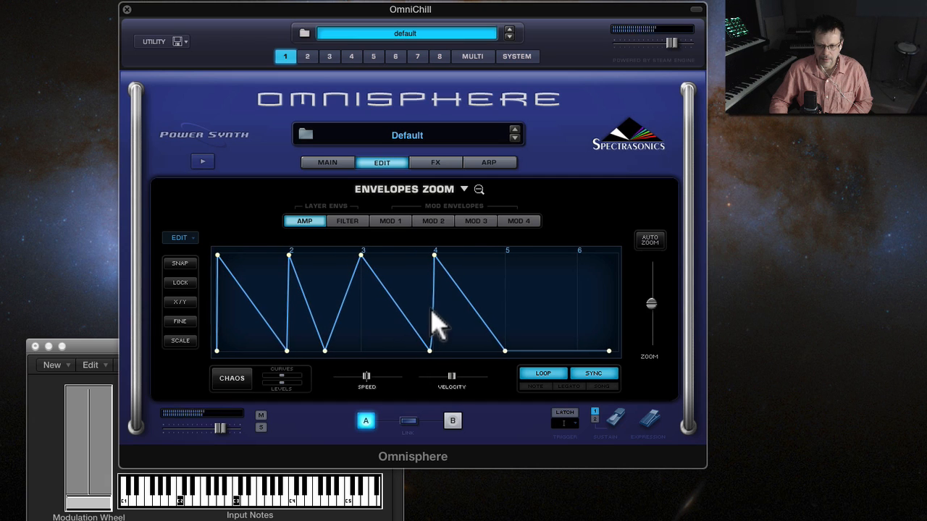
Add two points before beat 3, forming a zero-level point just ahead of the beat and a small peak midway through beat 2.
right_click(327, 351)
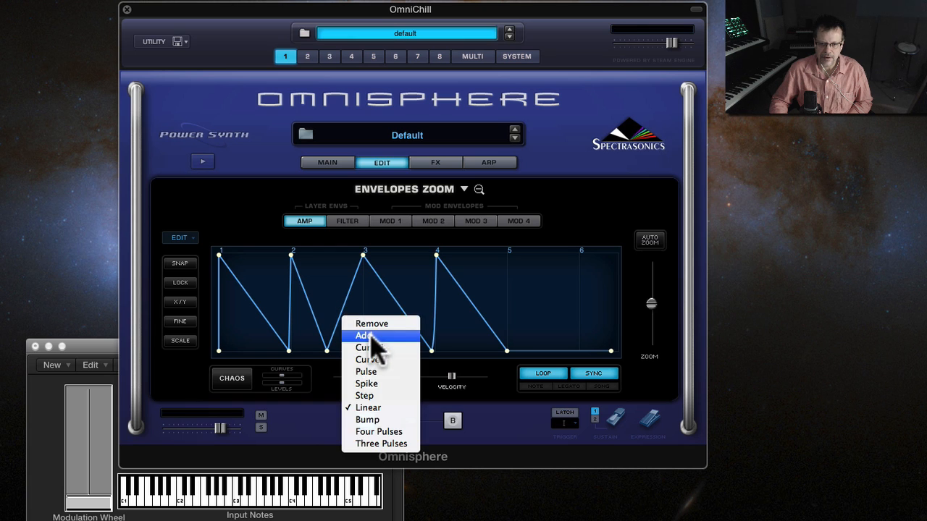
click(357, 331)
right_click(344, 302)
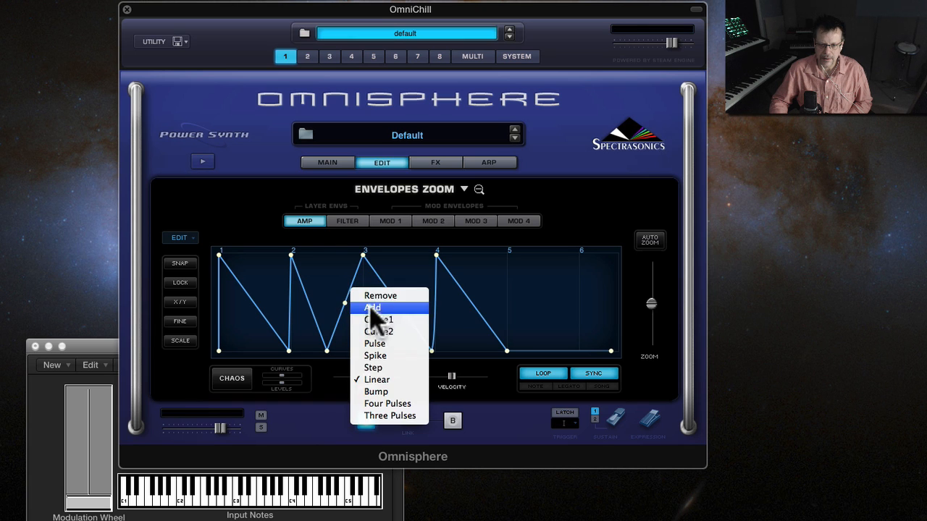
click(377, 307)
drag(354, 278, 357, 393)
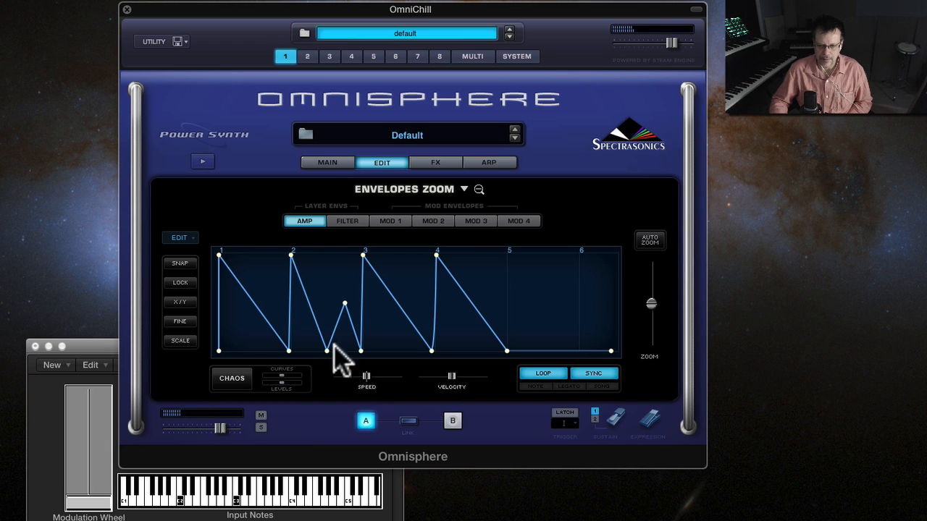
drag(344, 302, 331, 279)
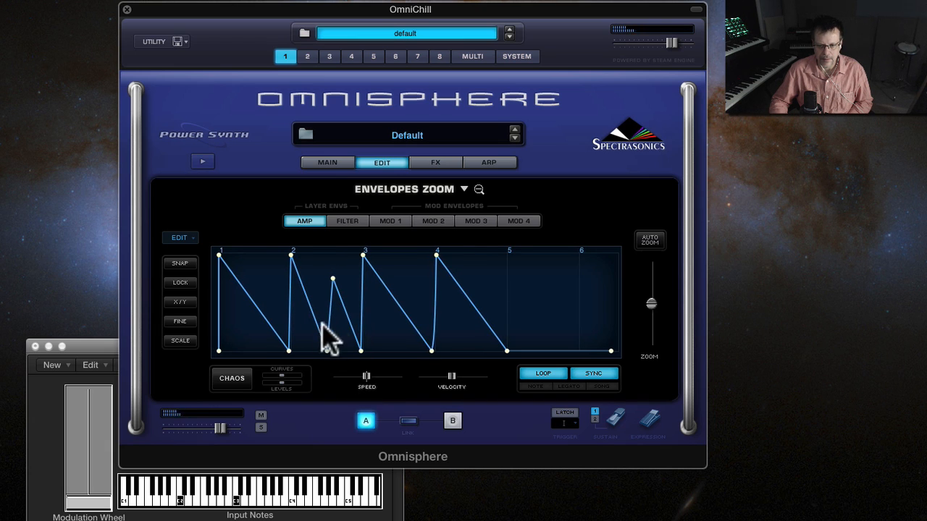
Add a point on the decay after beat 2 and pull it down for a faster initial drop.
right_click(314, 322)
click(333, 339)
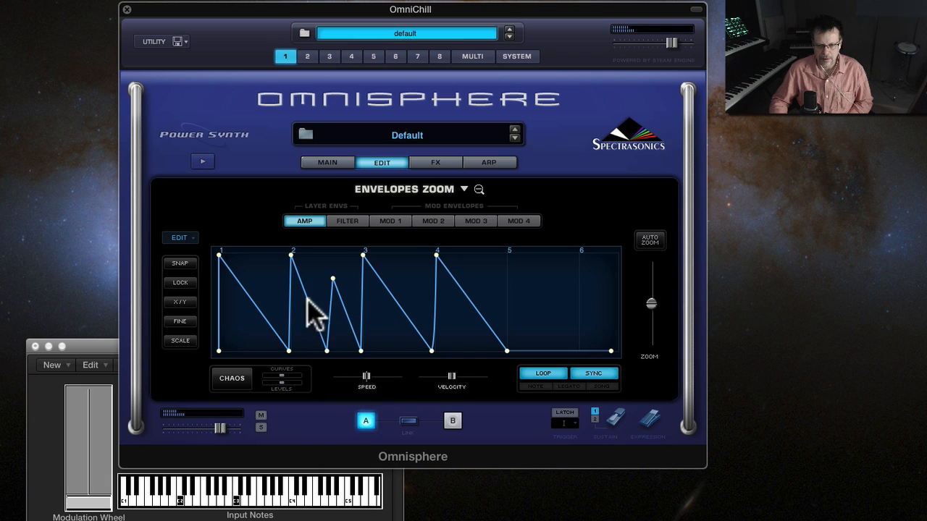
drag(306, 313, 303, 334)
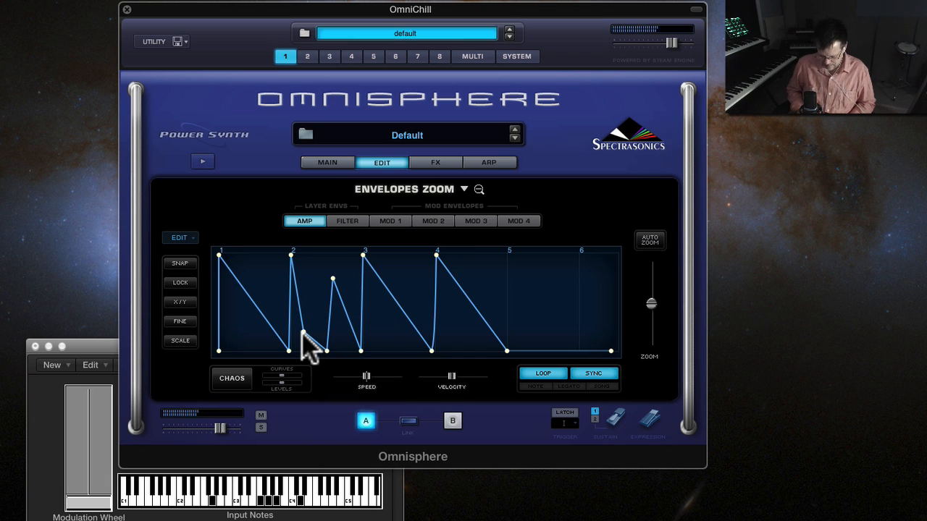
Switch to layer B's main edit page and lower its lowpass filter cutoff to about 0.33 kHz.
click(377, 161)
click(452, 420)
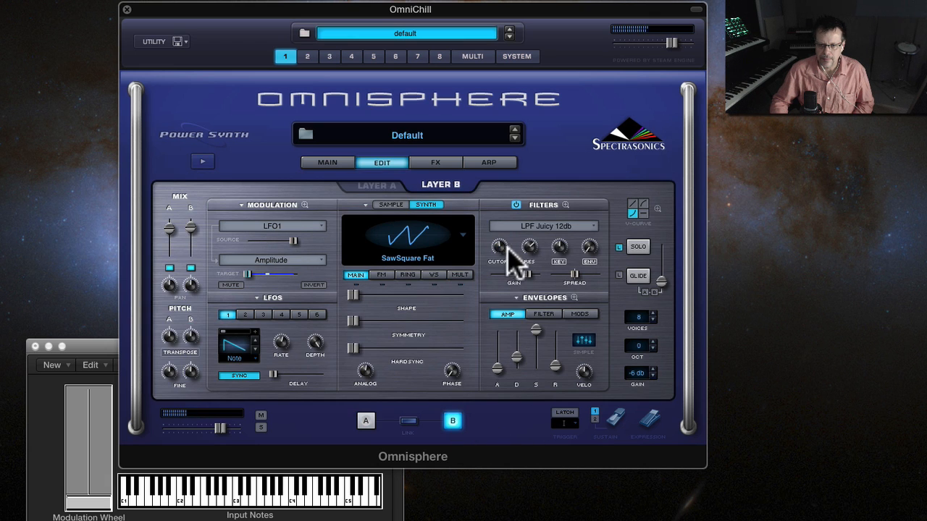
drag(495, 265, 497, 296)
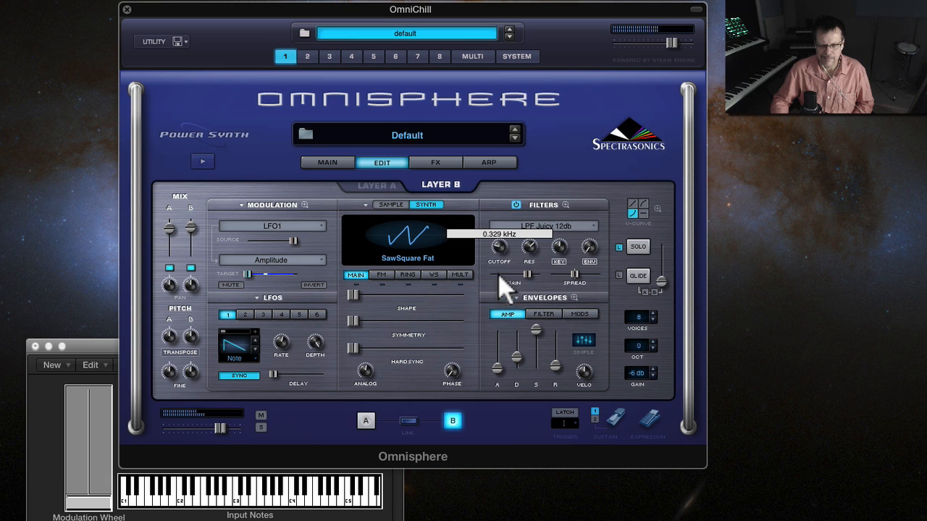
Remove the three extra points between beats 2 and 3 of layer A's amp envelope and shift the first two peaks midway into their beats.
click(573, 298)
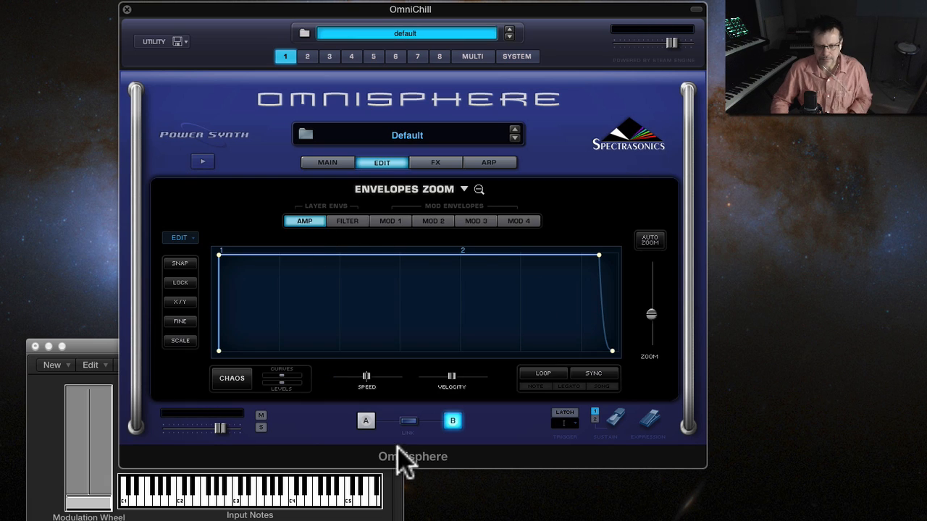
click(367, 422)
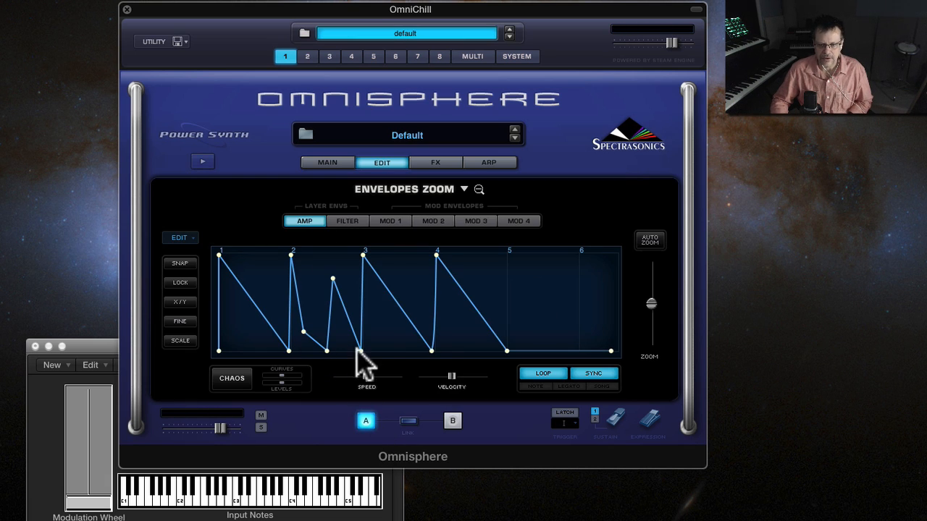
right_click(333, 287)
click(354, 293)
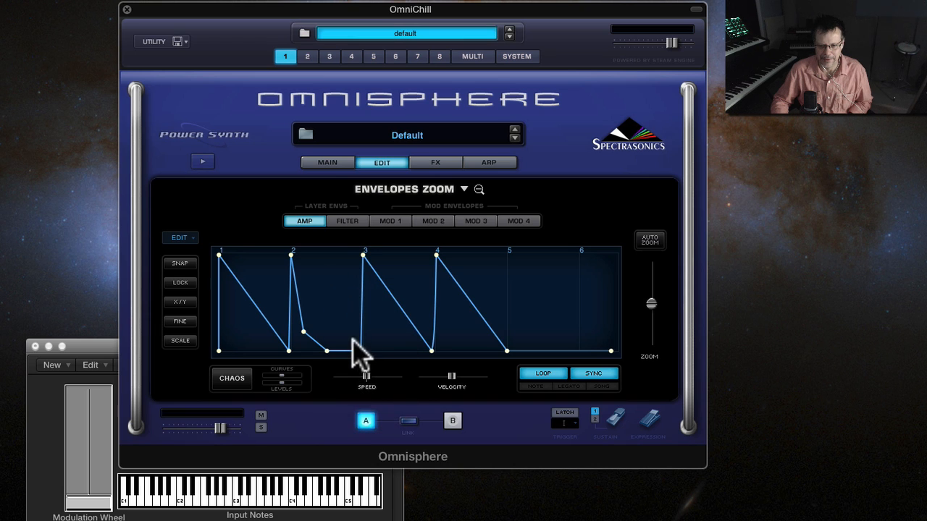
right_click(327, 356)
click(380, 377)
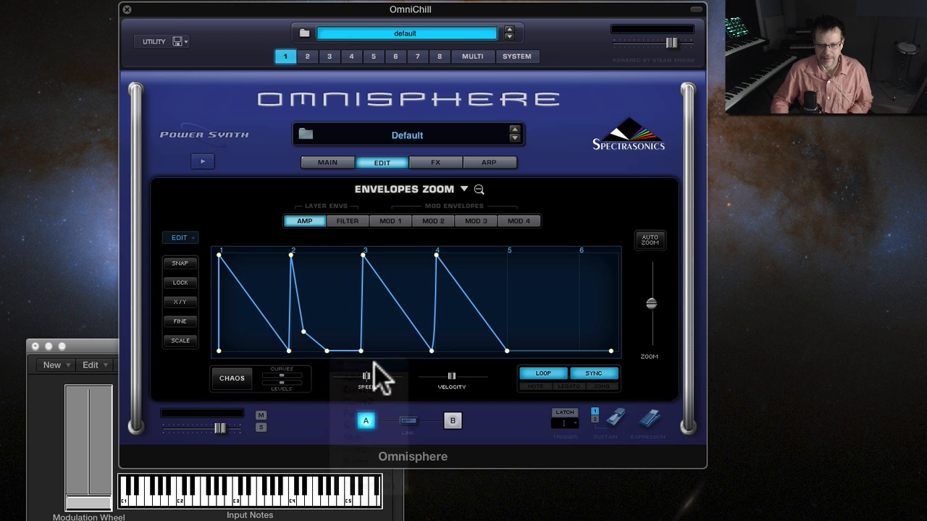
right_click(303, 332)
click(333, 343)
drag(223, 258, 322, 254)
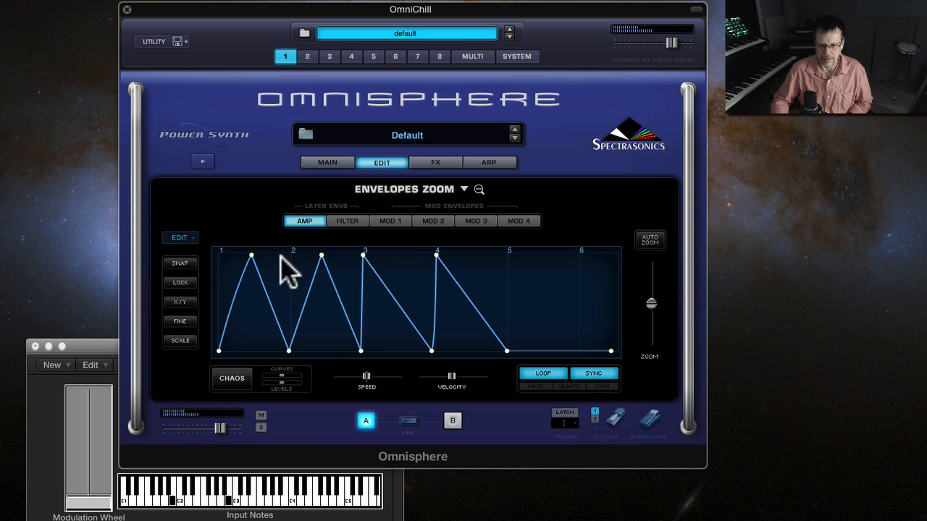
Move the second peak of layer A's amp envelope onto beat 2 at a lower level with snap on, and copy the envelope preset.
drag(322, 250, 288, 280)
click(178, 263)
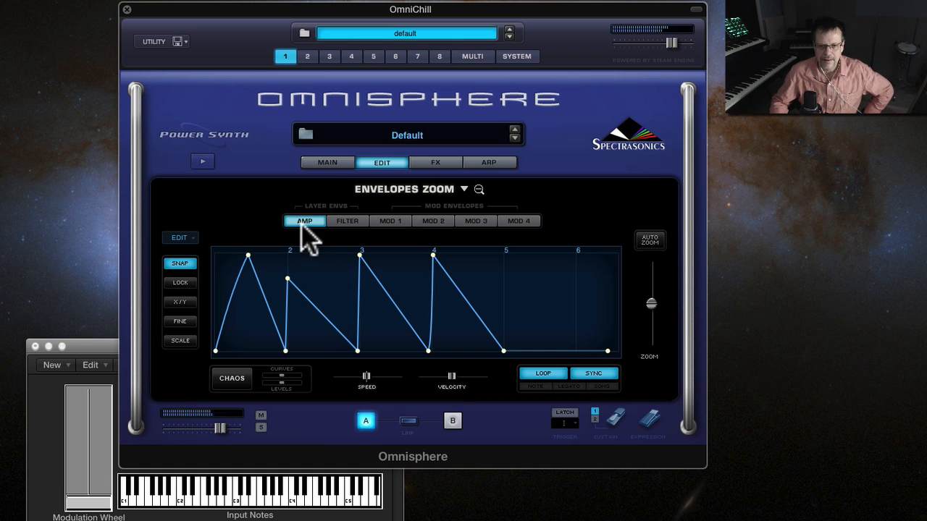
click(471, 192)
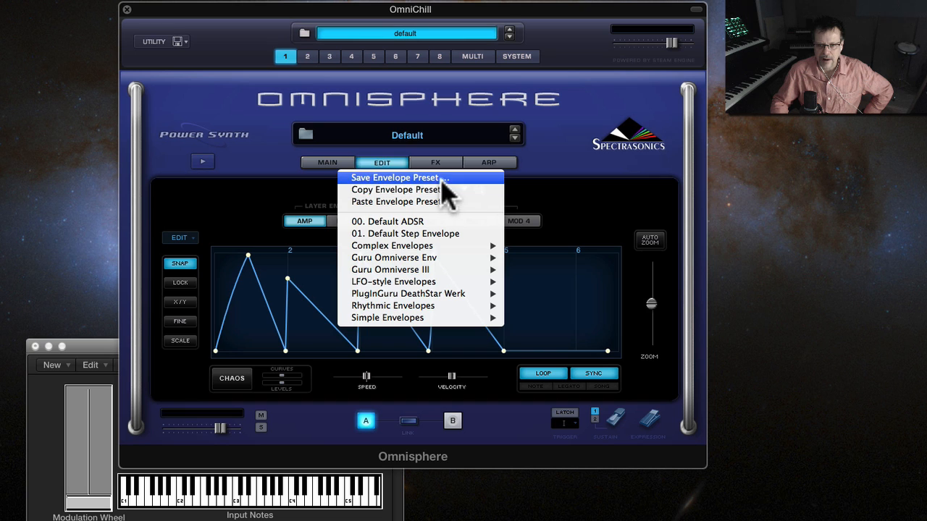
Paste the copied envelope preset into layer B's amp envelope with looping and tempo sync enabled.
click(456, 422)
click(452, 421)
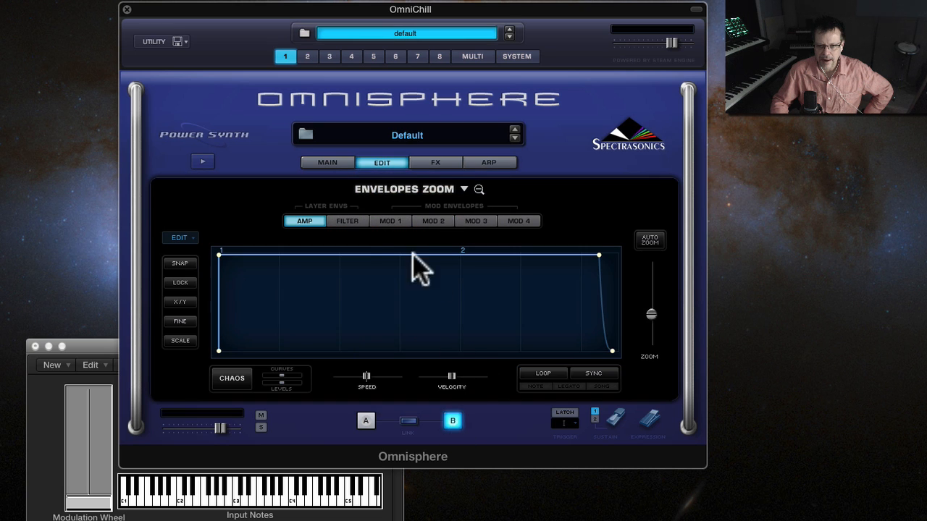
click(464, 189)
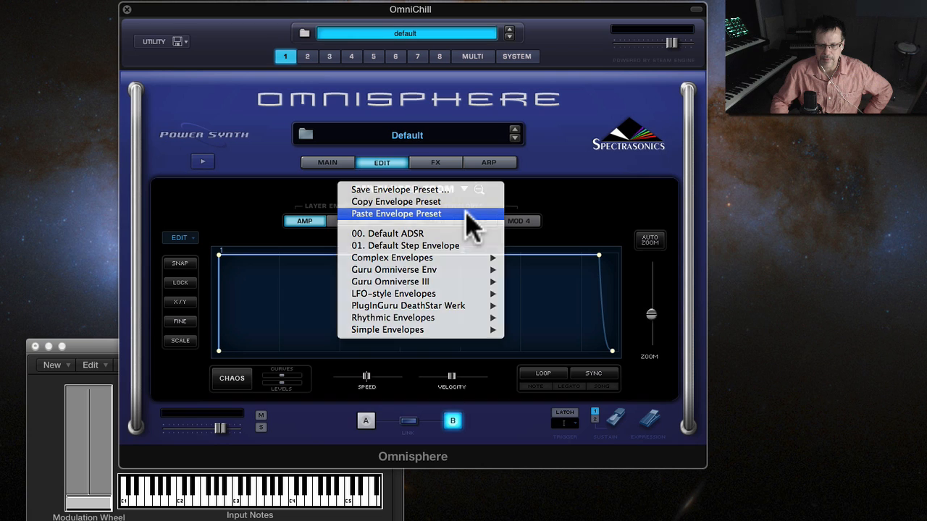
click(435, 214)
click(562, 373)
click(586, 374)
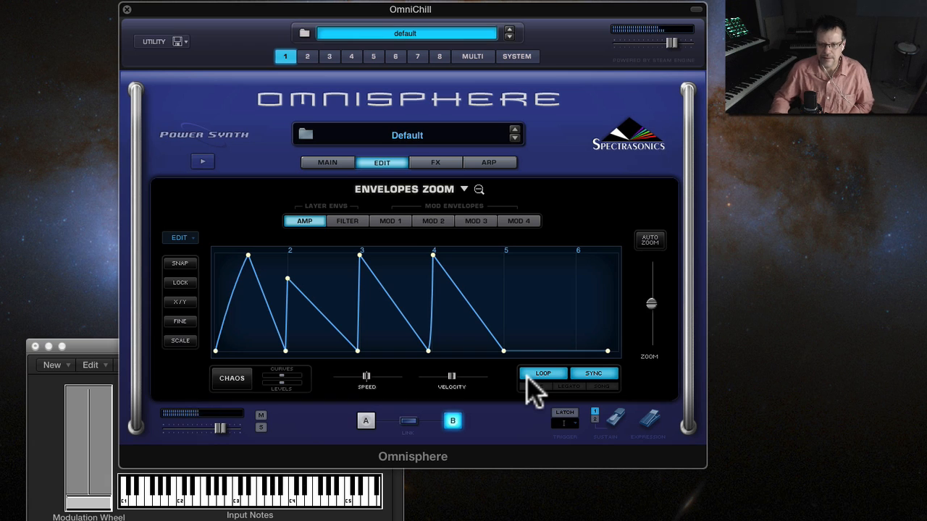
Return to layer B's main edit page and listen to the pulsing patch.
click(388, 163)
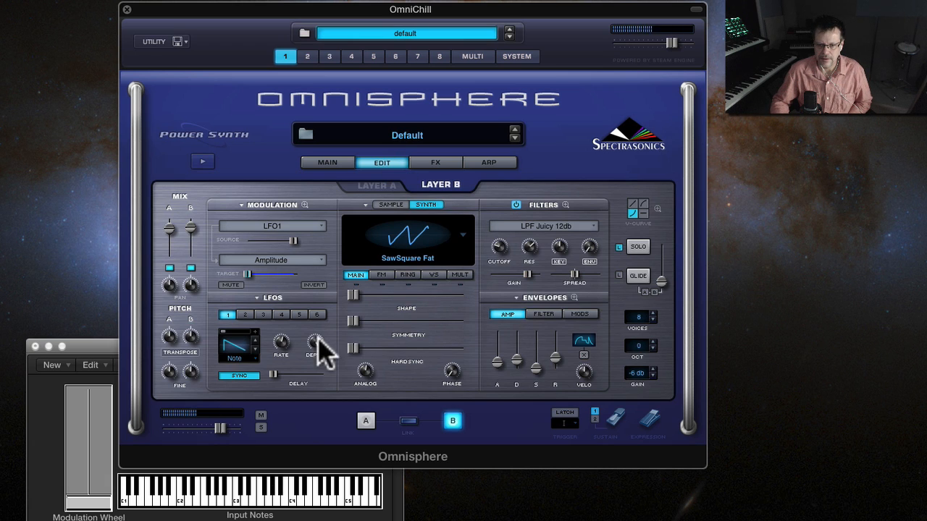
mouse_move(288, 355)
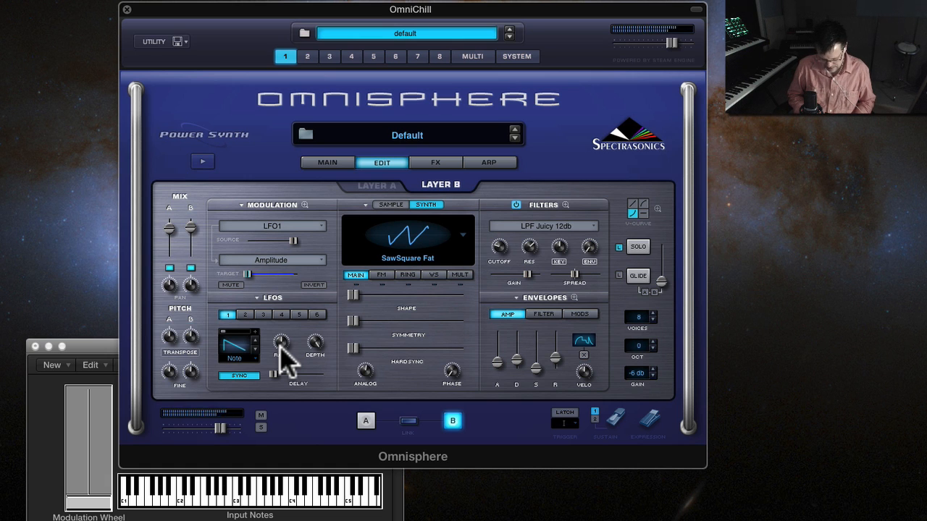
key(0)
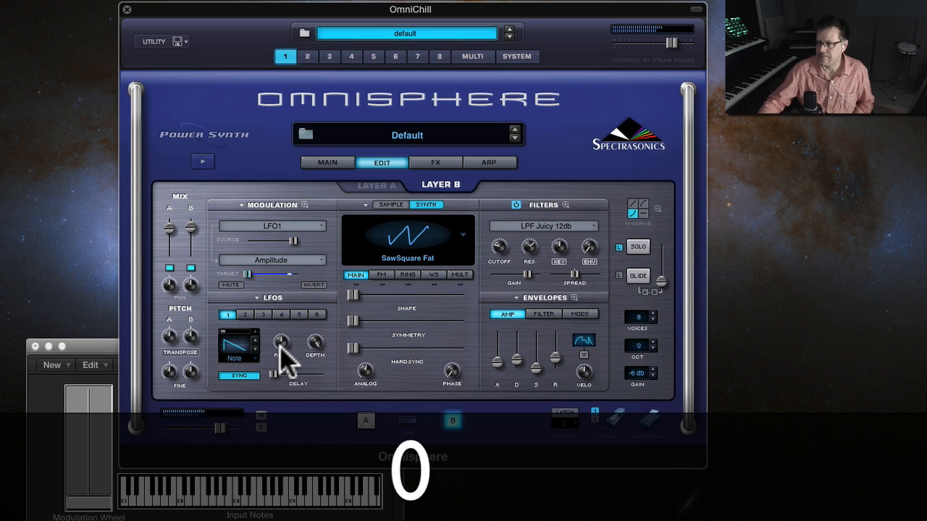
key(ctrl)
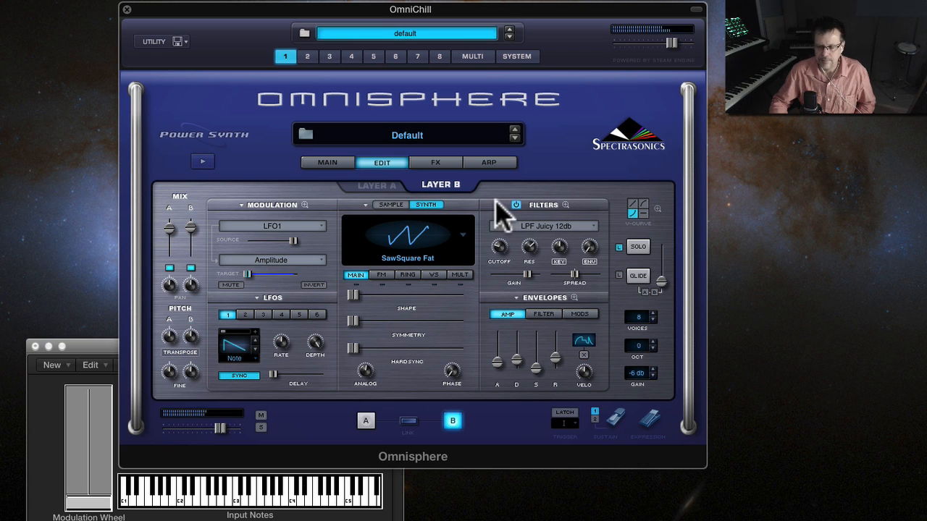
Curve the first attack of layer B's amp envelope to start slowly and shift its peak nearer beat 2, then return to the main edit page.
click(574, 297)
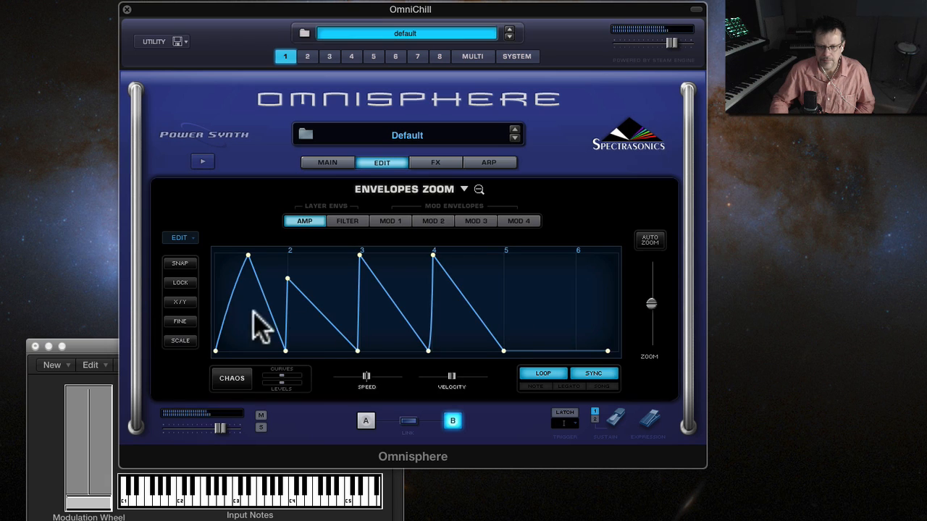
drag(236, 300, 247, 319)
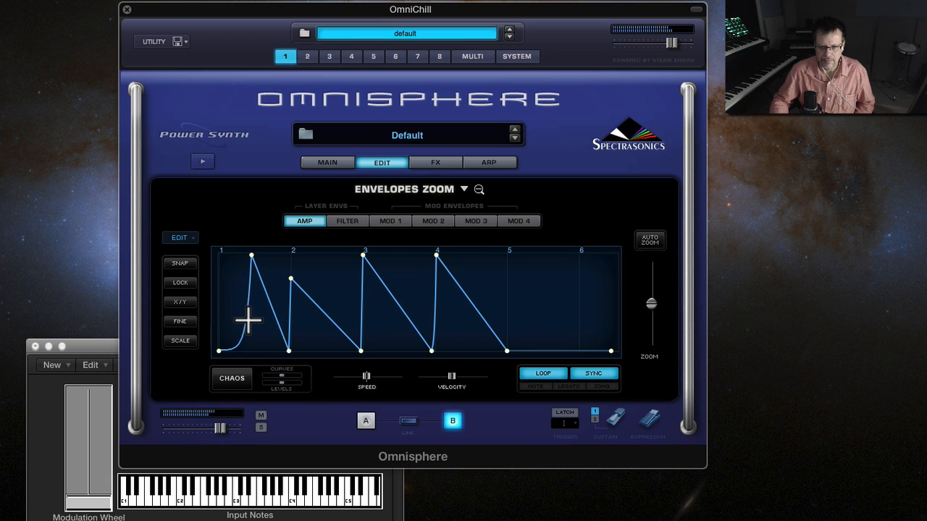
drag(252, 254, 260, 255)
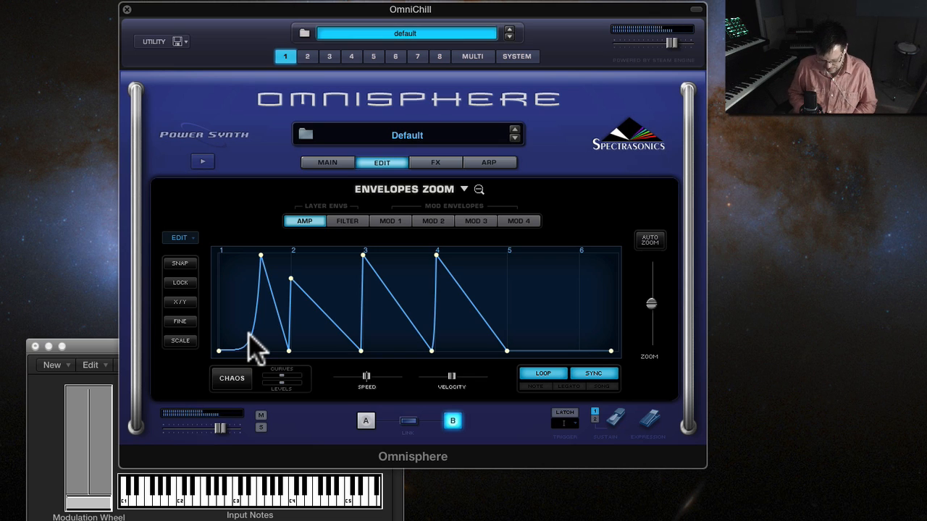
click(386, 162)
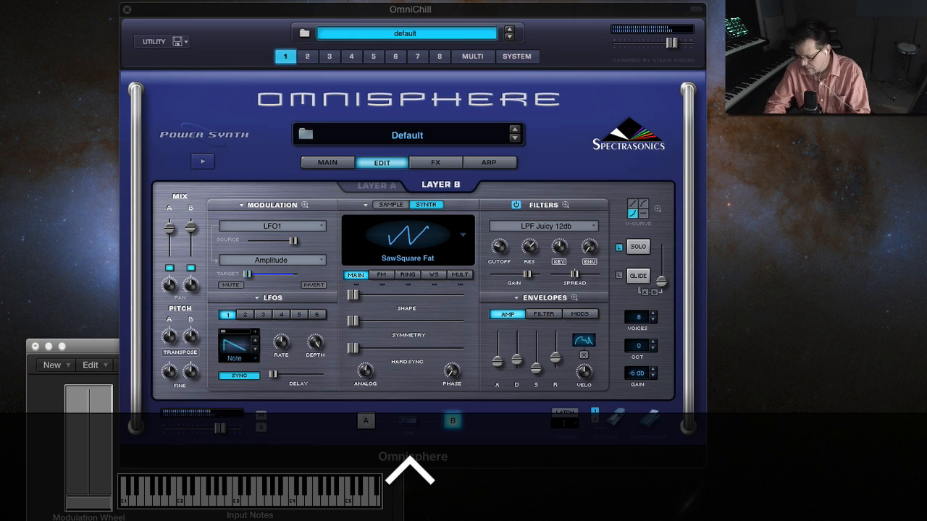
key(ctrl+m)
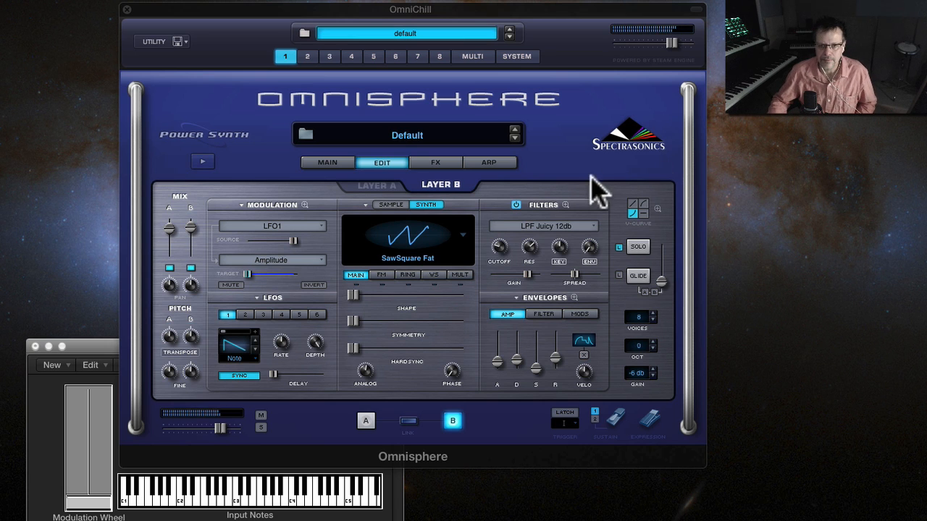
click(384, 179)
key(0)
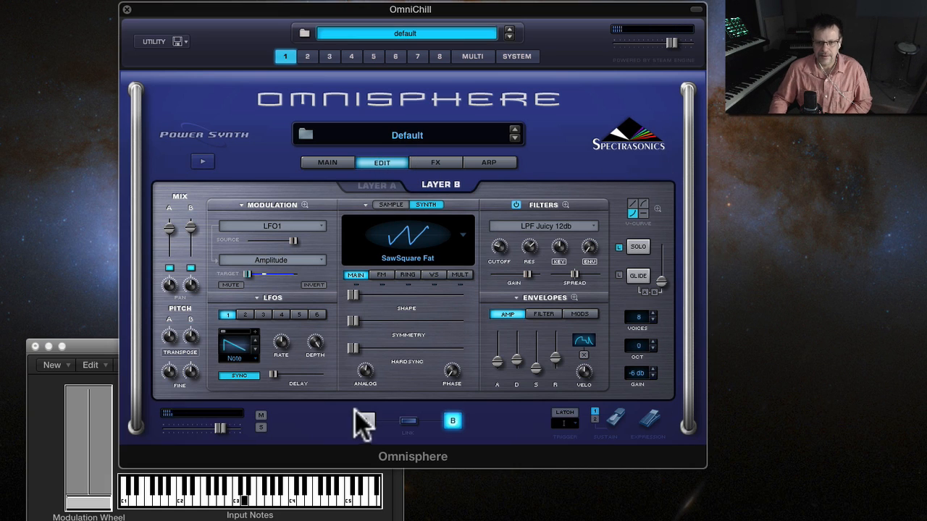
Turn off layer A in the mix and enable layer B's oscillator multiplier in Harmonia mode.
click(169, 268)
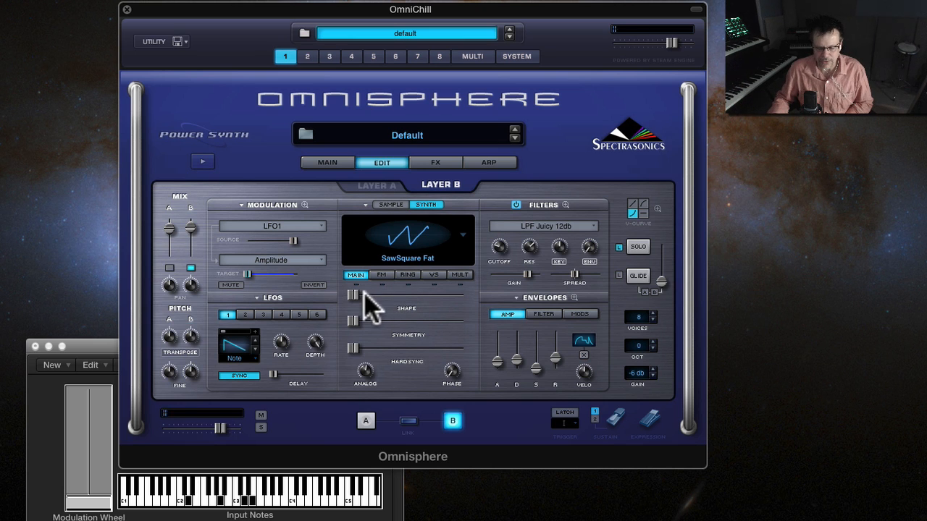
click(459, 275)
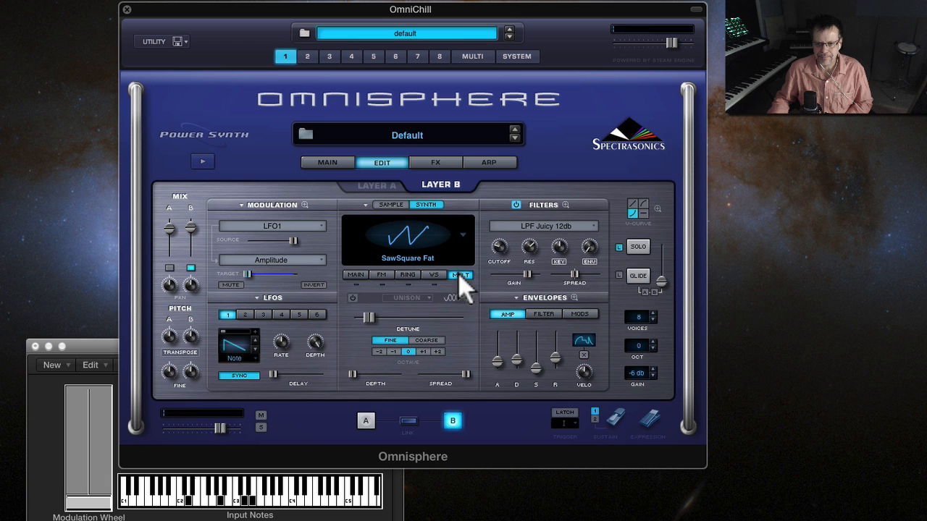
click(352, 297)
click(416, 299)
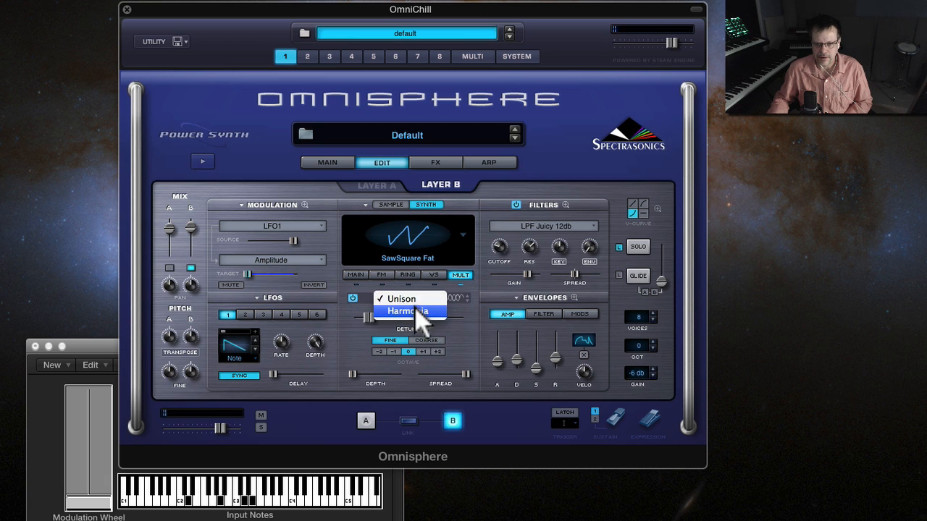
click(413, 312)
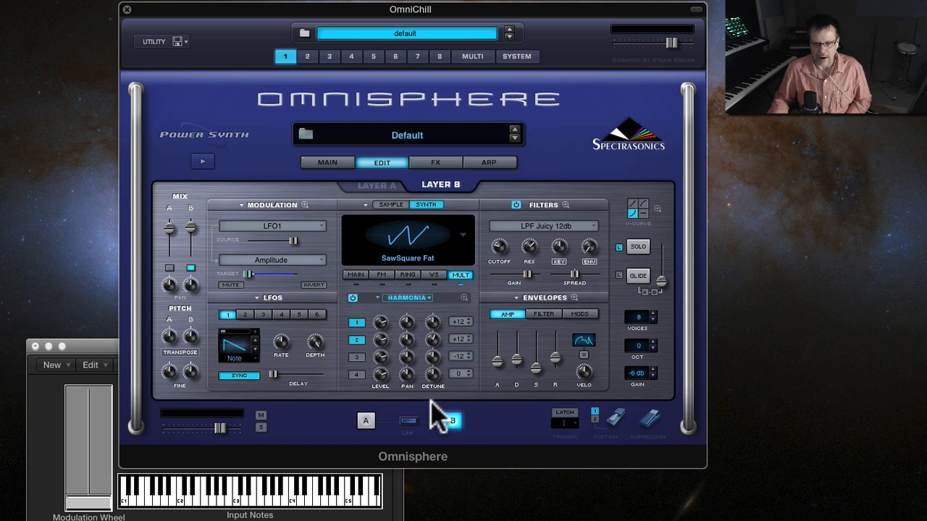
Enable Harmonia voice 3 on layer B and set its transposition to +12.
click(356, 357)
click(461, 356)
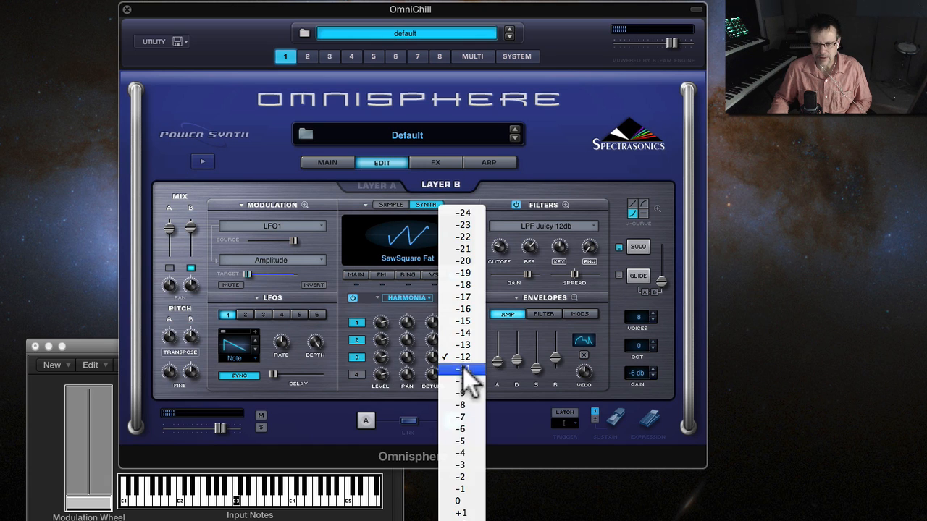
scroll(462, 362, down, 5)
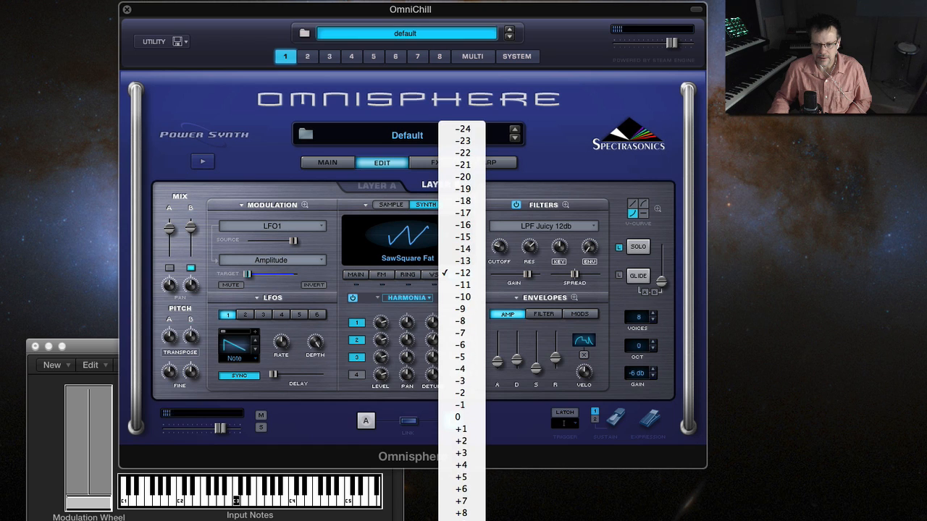
click(462, 519)
Set the pan of Harmonia voice 2 to about 0.025 and transpose voice 1 to +24.
drag(406, 339, 413, 413)
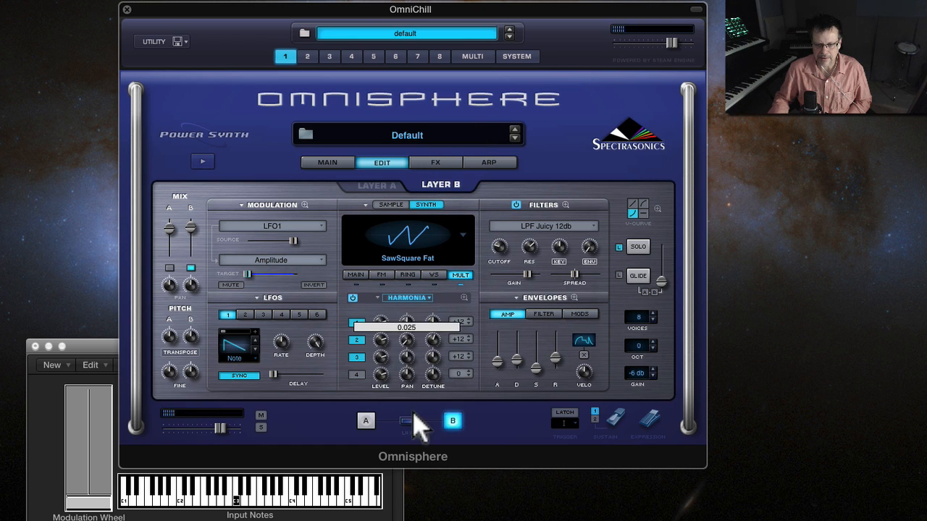
click(460, 322)
click(467, 469)
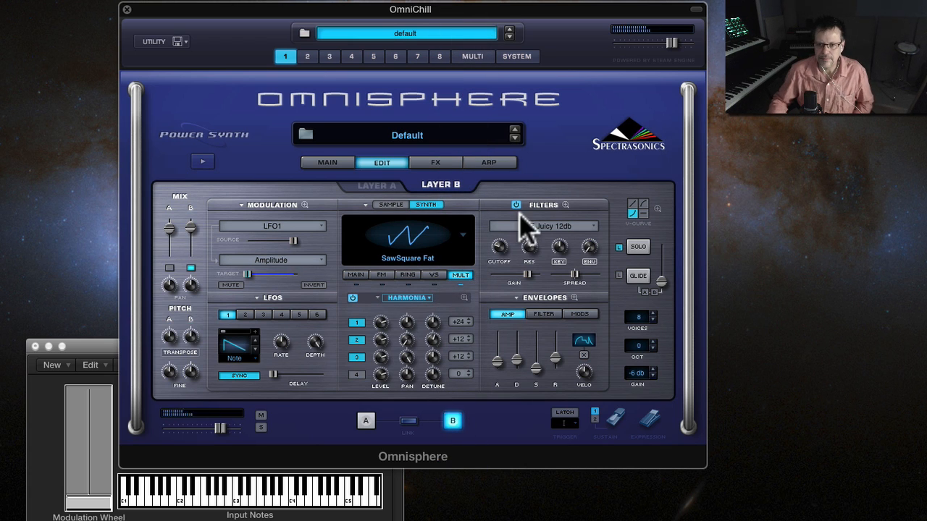
Modulate layer B's filter cutoff with LFO1 at a reduced depth and turn down the filter resonance.
drag(501, 247, 501, 248)
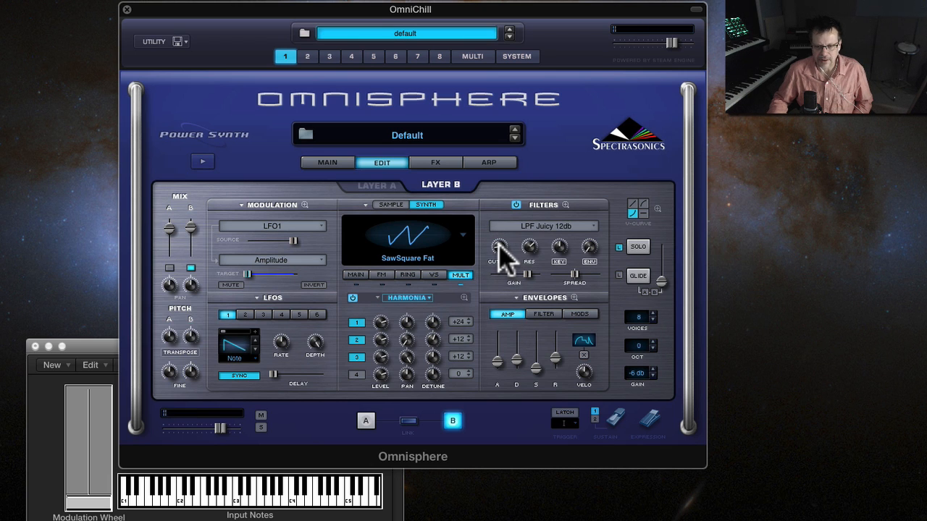
right_click(500, 260)
mouse_move(543, 263)
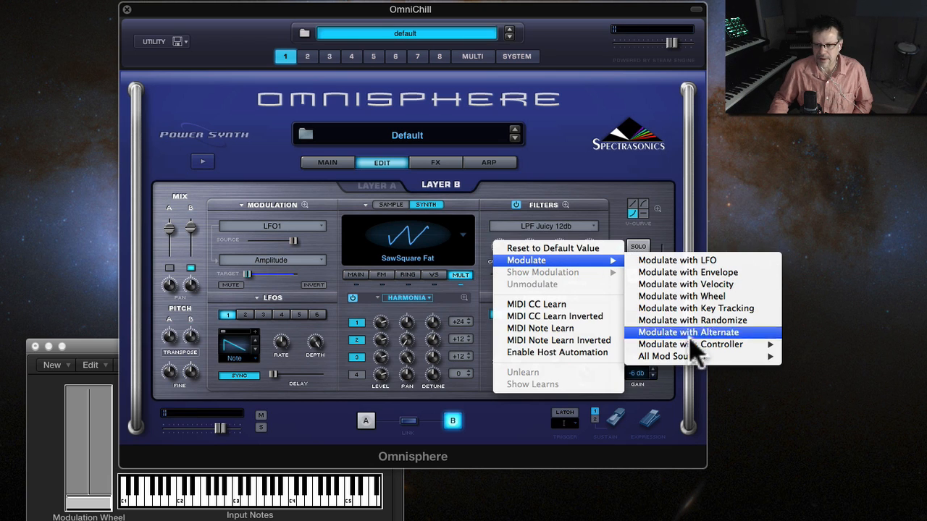
mouse_move(752, 356)
click(822, 305)
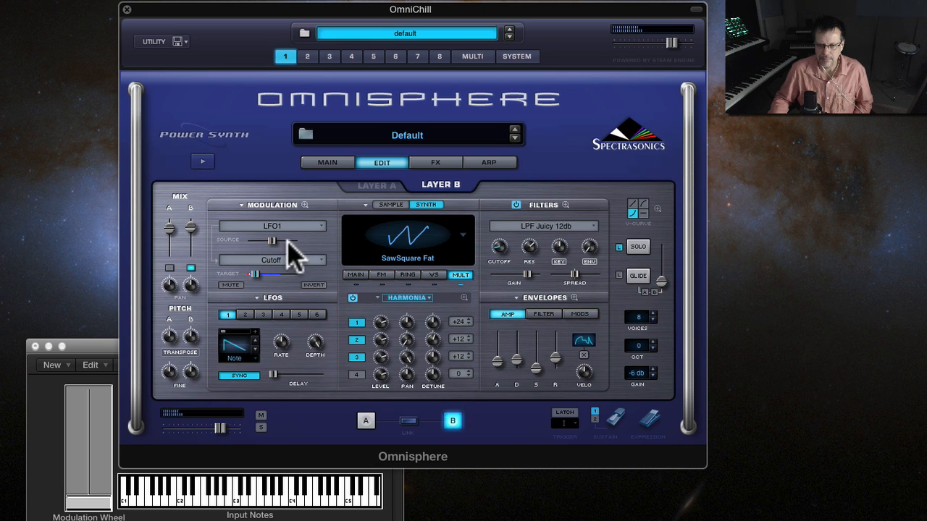
drag(288, 241, 264, 237)
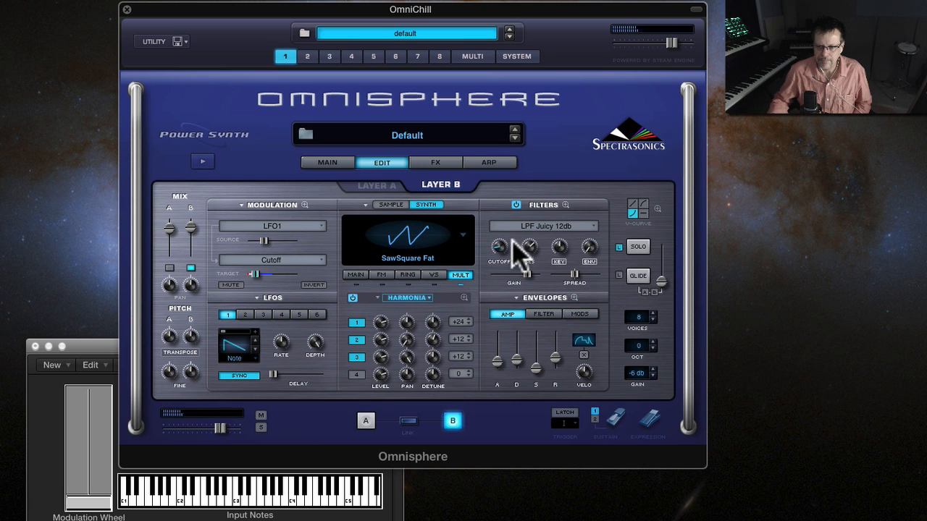
drag(525, 247, 528, 297)
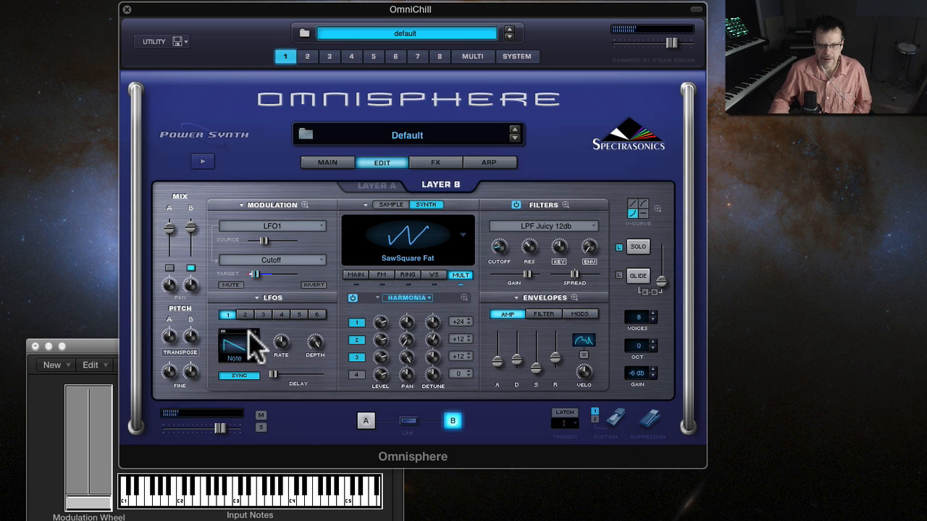
Turn layer A back on in the mix and lower layer B's mix level slightly.
click(169, 268)
drag(191, 228, 198, 228)
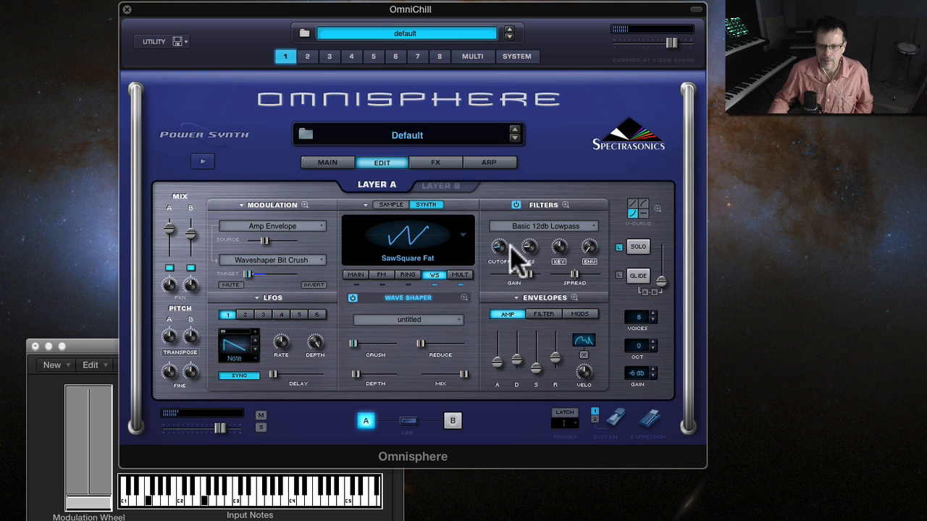
Lower layer B's filter cutoff to about 0.058 kHz.
click(453, 422)
drag(499, 249, 499, 247)
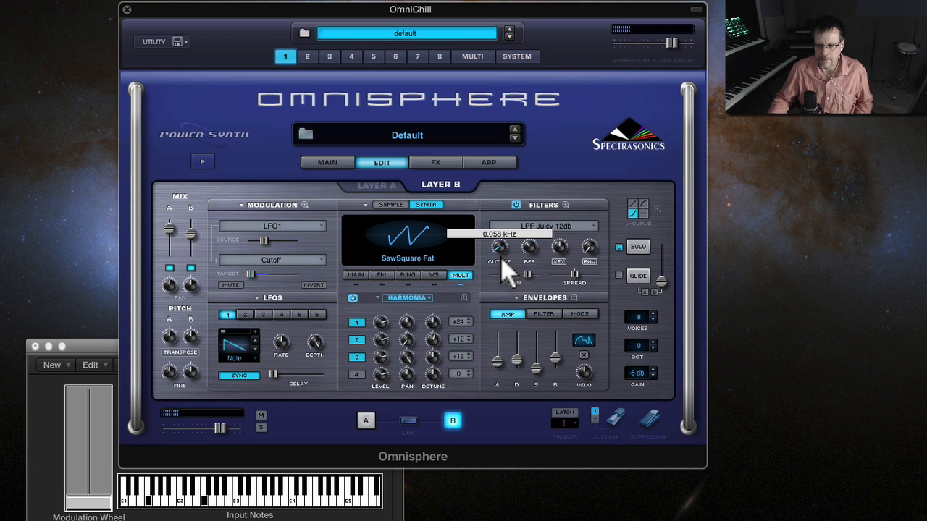
drag(504, 270, 506, 273)
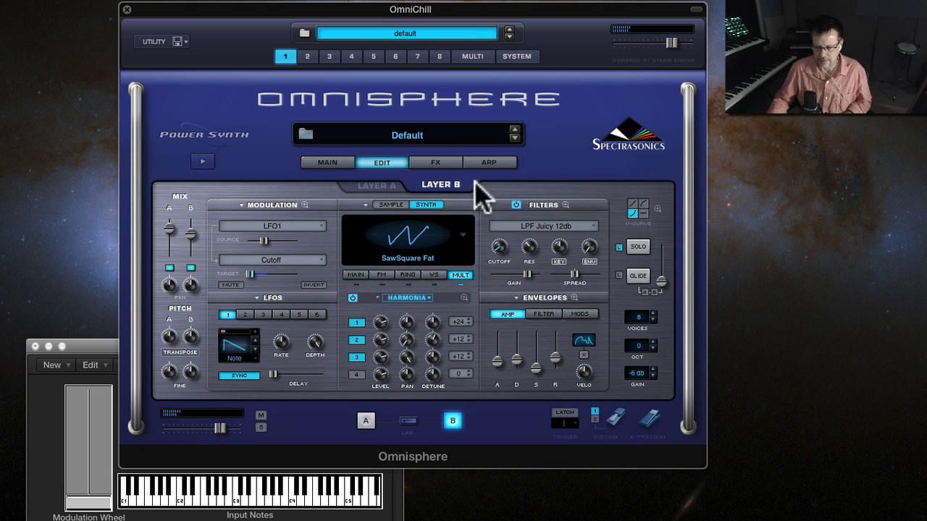
Reduce layer A's unison detune and modulate it with the Wheel at a reduced depth.
click(365, 423)
click(460, 275)
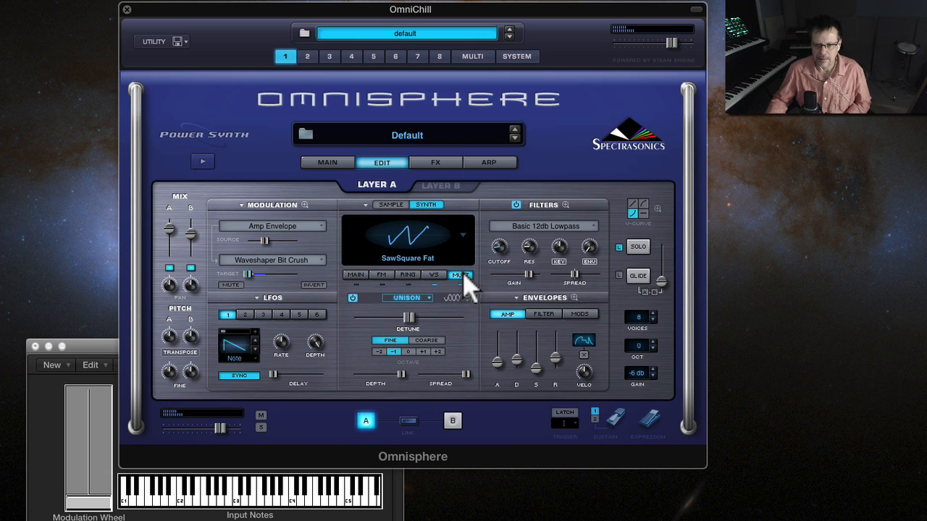
mouse_move(409, 319)
mouse_down()
mouse_move(383, 324)
mouse_move(393, 322)
mouse_up()
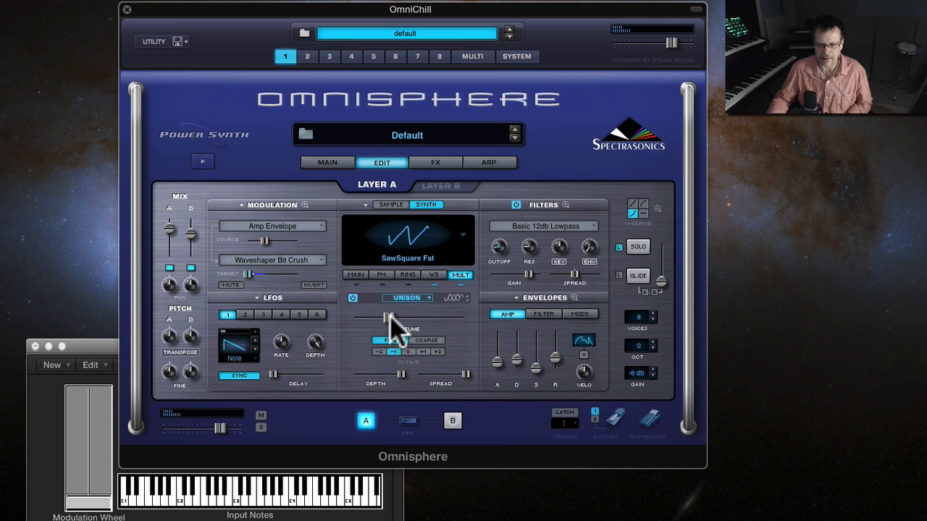
right_click(393, 322)
mouse_move(449, 331)
click(595, 368)
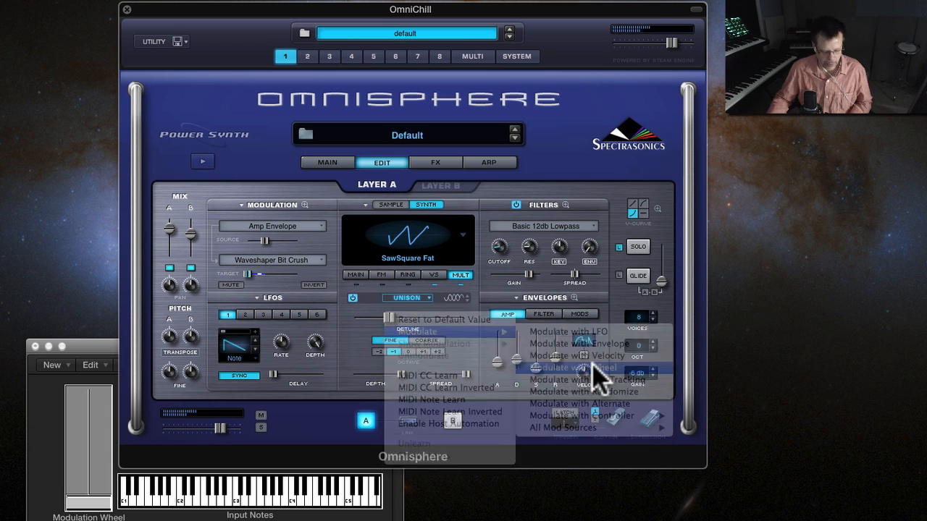
drag(272, 241, 261, 246)
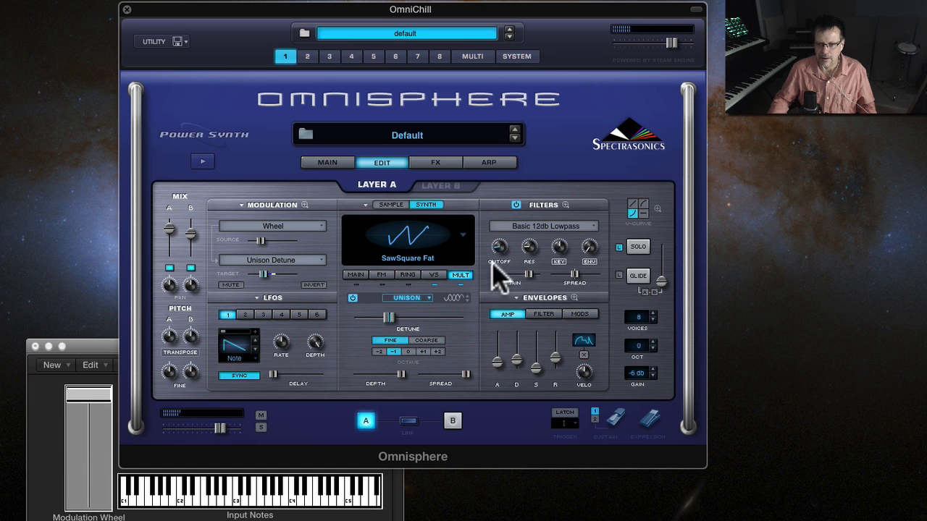
Modulate layer A's filter cutoff with the Wheel at a reduced depth.
right_click(497, 250)
mouse_move(543, 261)
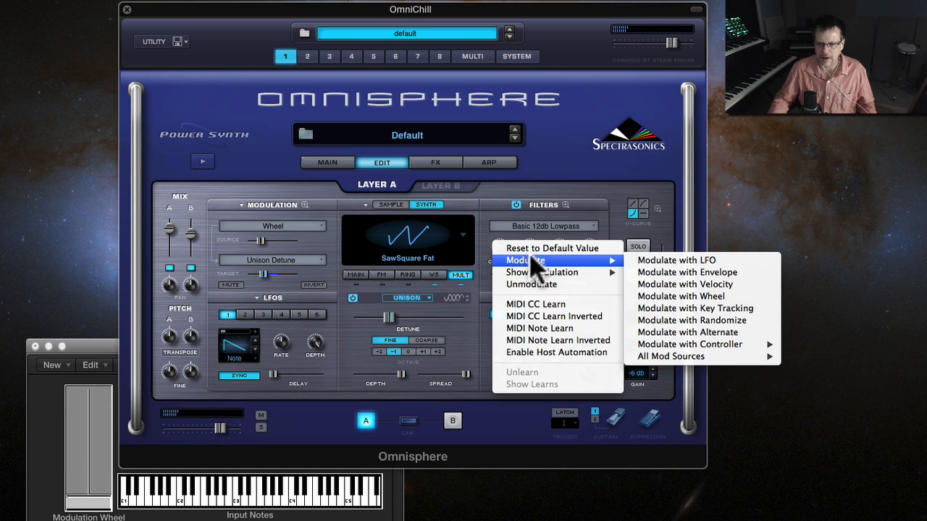
click(699, 296)
drag(269, 239, 252, 239)
Modulate layer B's filter cutoff with the Wheel at a slightly increased depth.
click(452, 419)
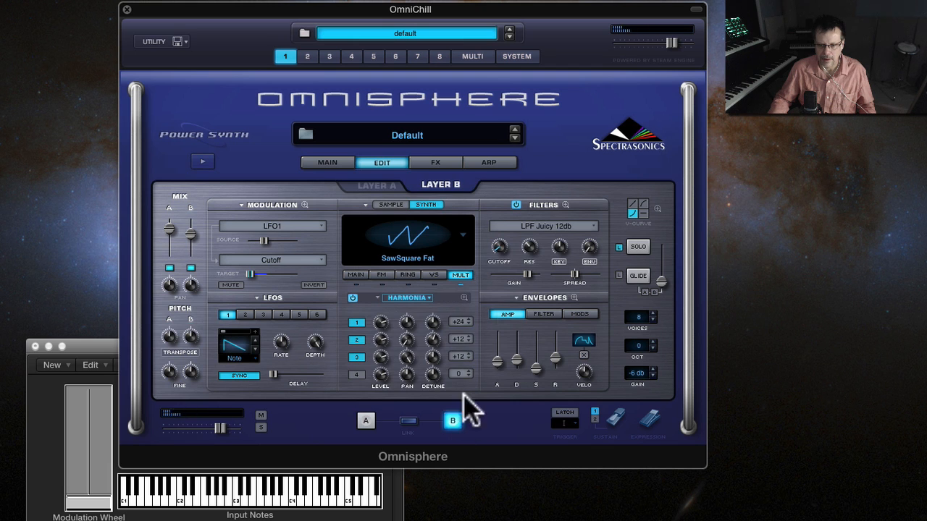
right_click(500, 247)
mouse_move(532, 259)
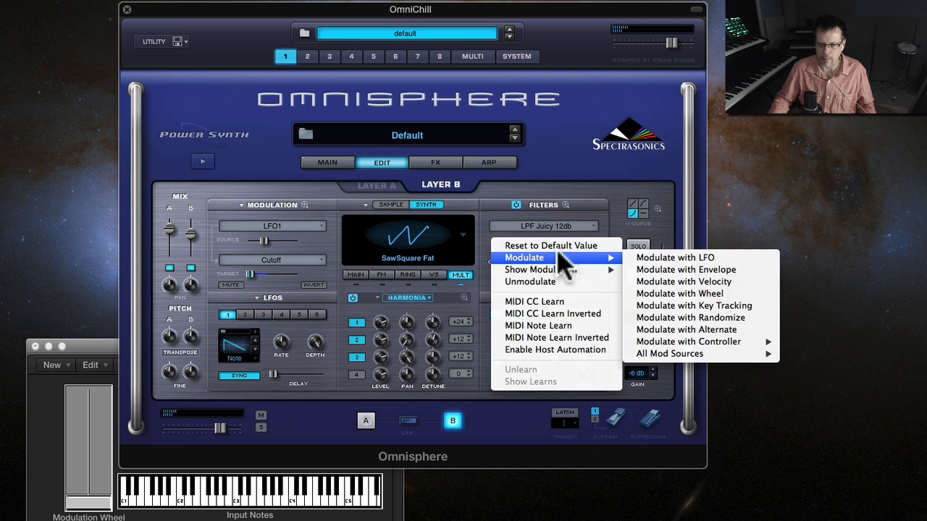
click(670, 294)
drag(275, 246, 281, 239)
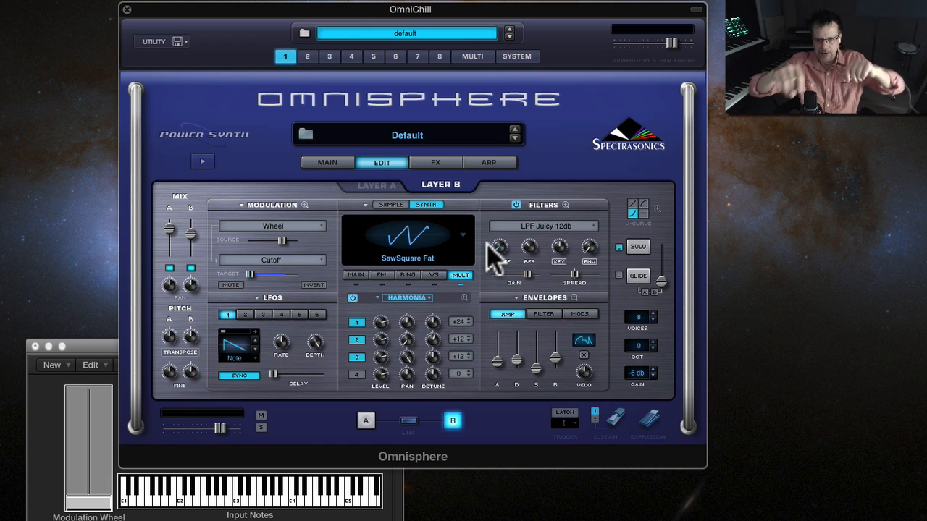
Examine the modulation sources available for layer B's filter cutoff and the oscillator's ring modulation controls.
click(563, 299)
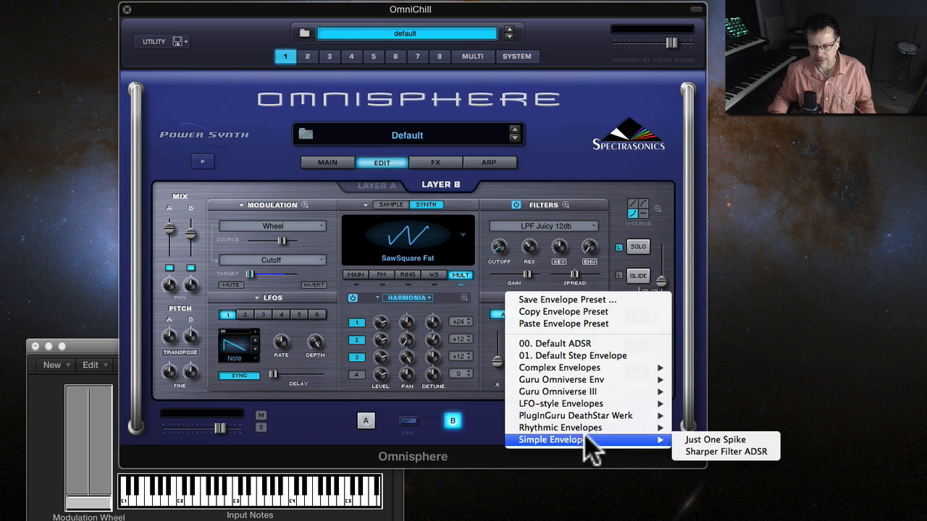
click(480, 322)
right_click(498, 245)
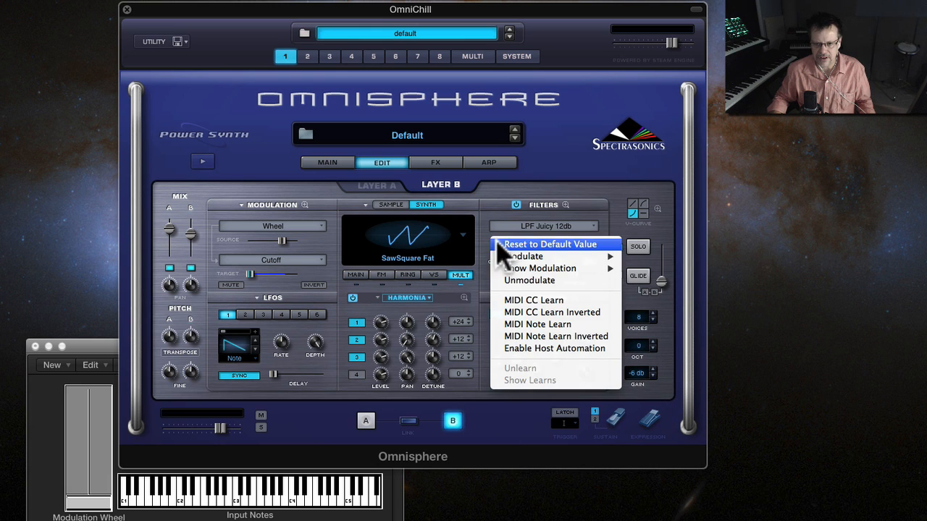
mouse_move(587, 257)
mouse_move(731, 352)
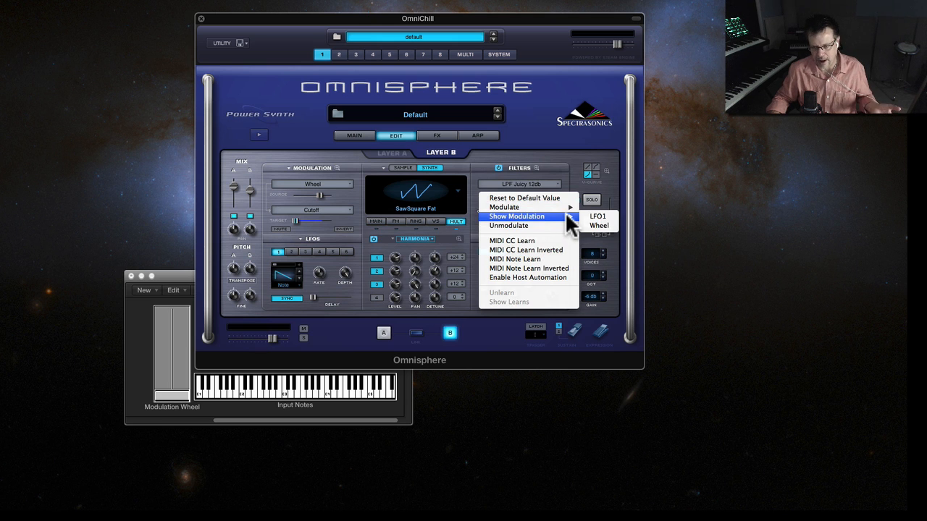
mouse_move(565, 207)
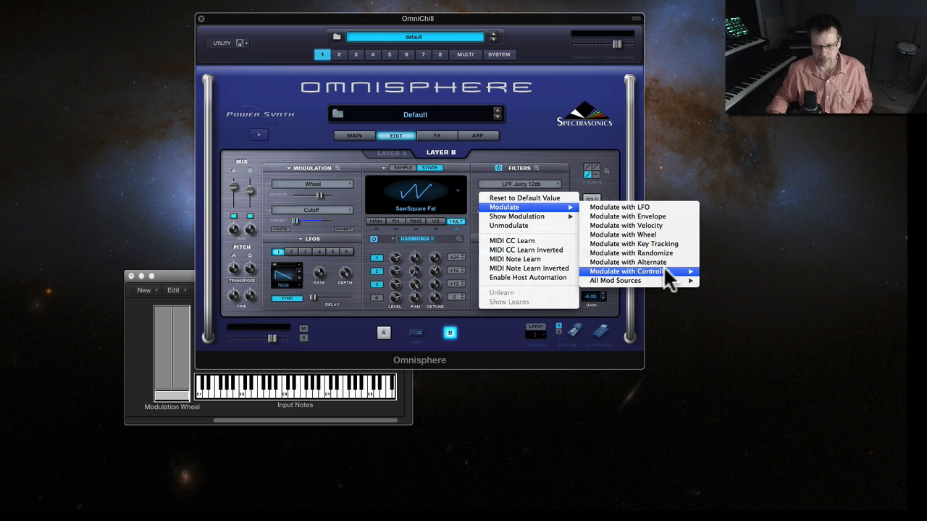
mouse_move(673, 281)
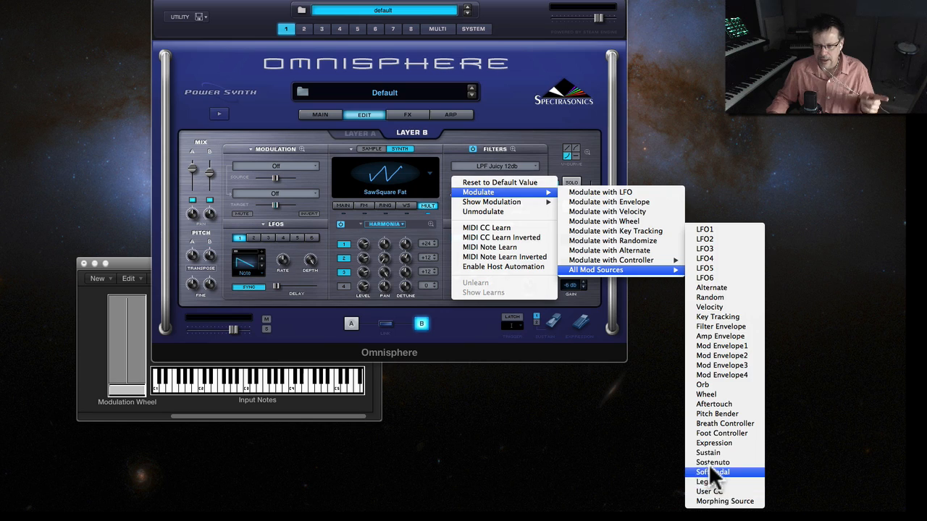
click(492, 83)
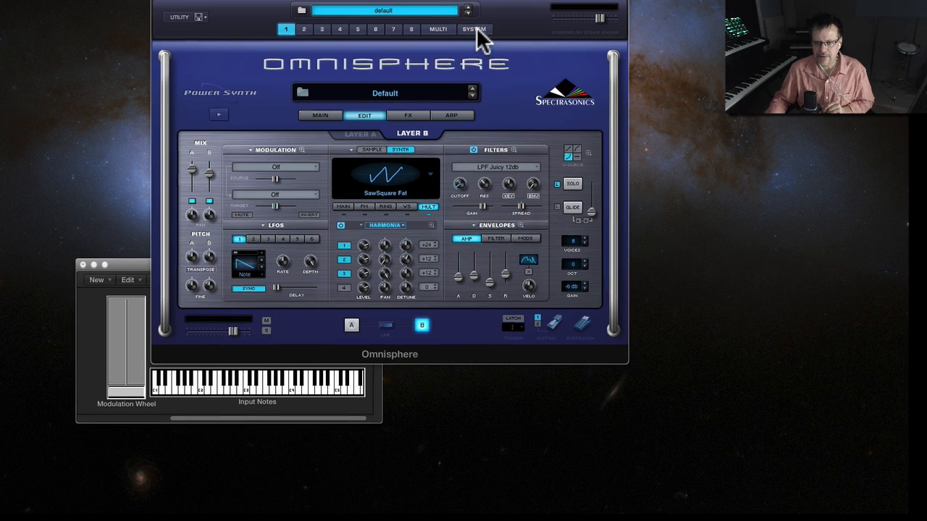
click(475, 29)
click(608, 170)
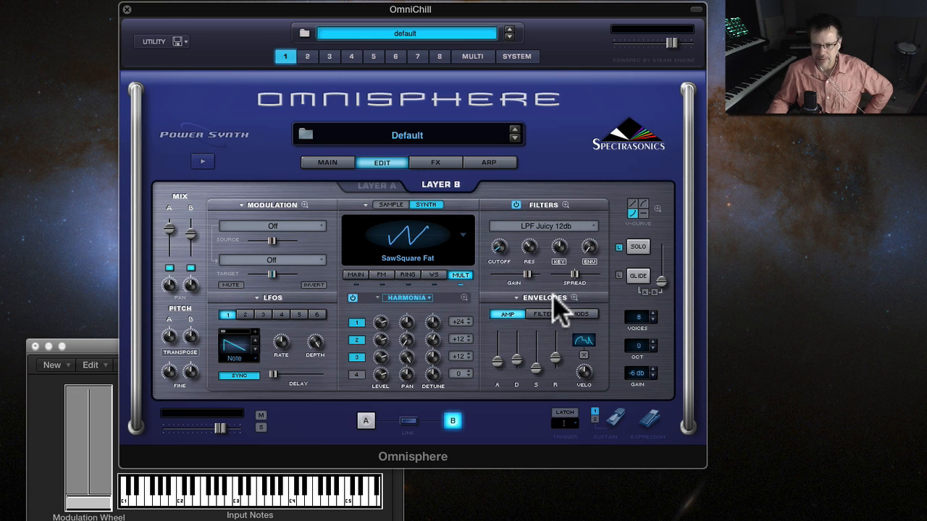
click(355, 277)
click(408, 275)
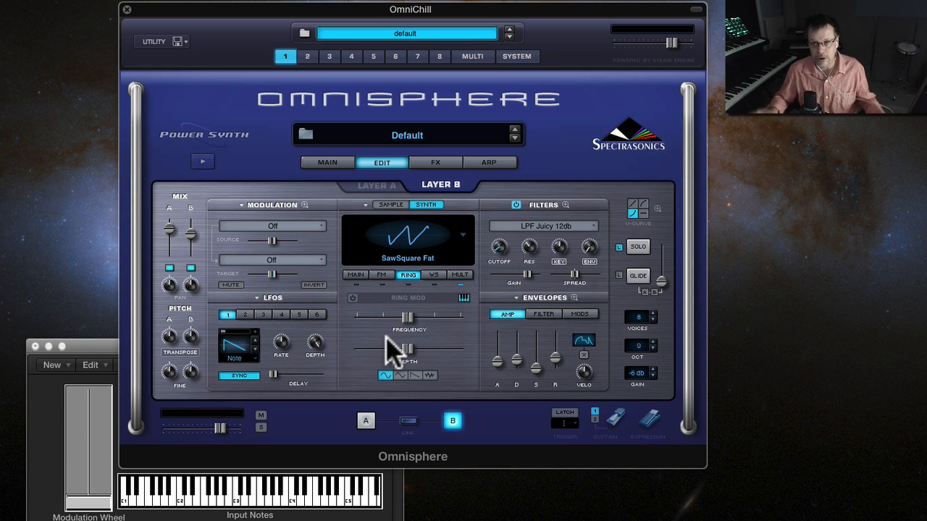
Add a Pro-Verb in the first slot of layer B's effects rack.
click(430, 167)
click(363, 187)
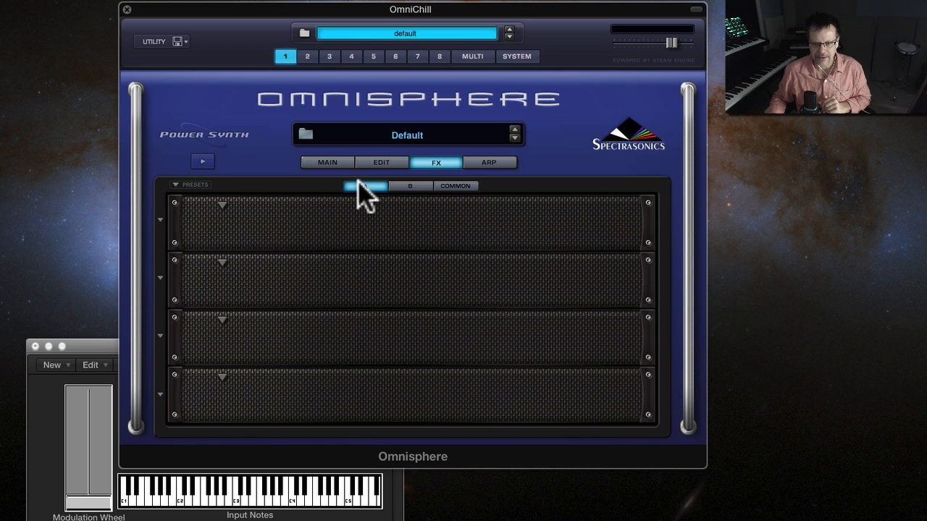
click(396, 187)
click(368, 187)
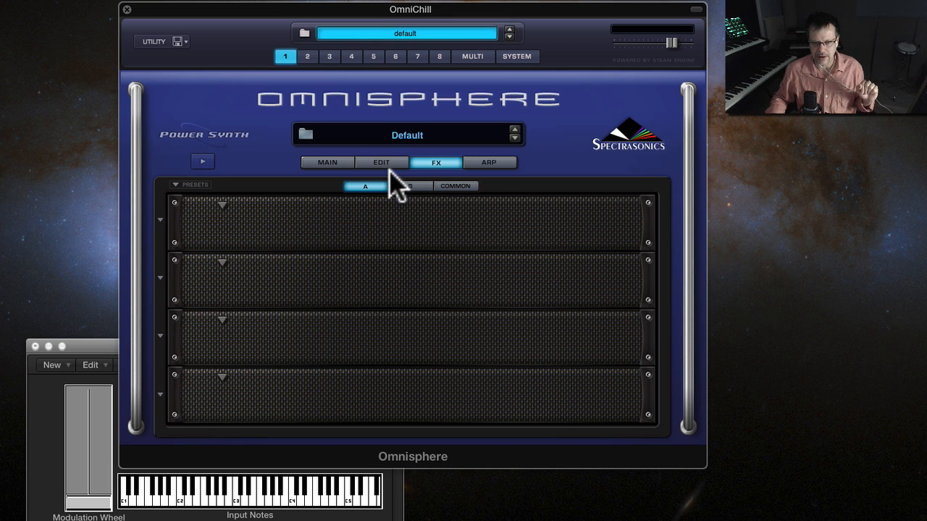
click(394, 190)
click(369, 186)
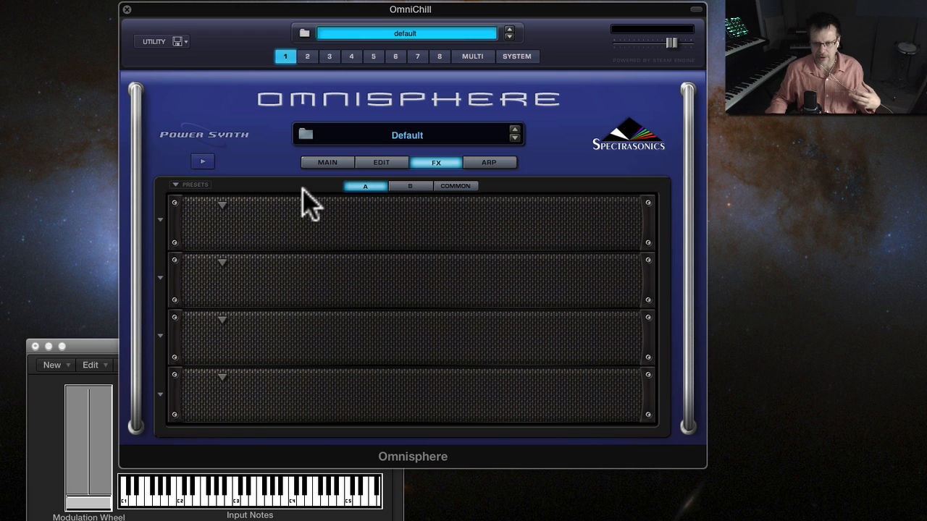
click(414, 190)
click(223, 206)
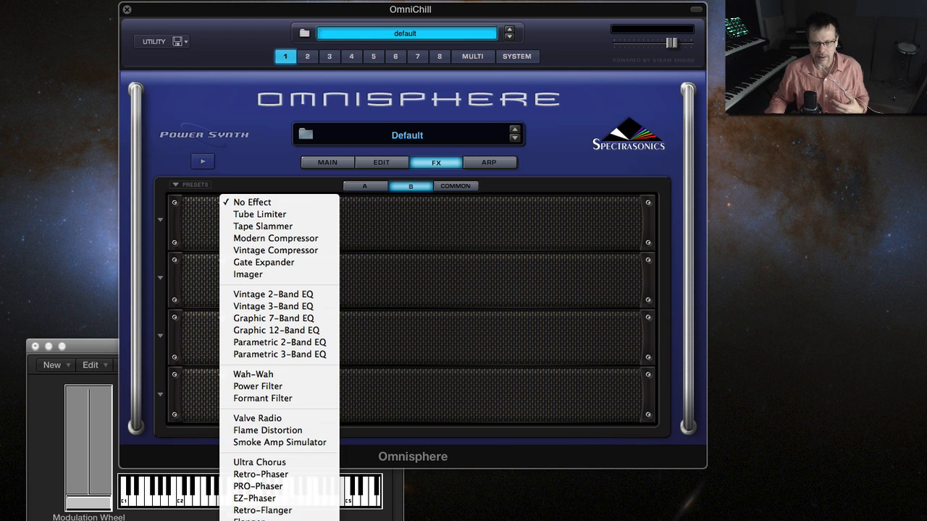
click(271, 520)
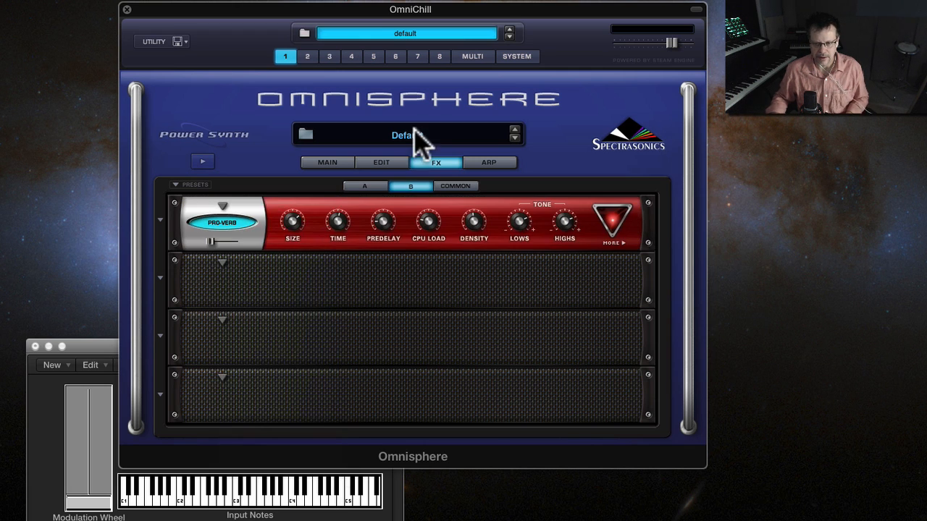
Isolate layer A in the mix and add a Chorus Echo in the first slot of its effects rack.
click(381, 164)
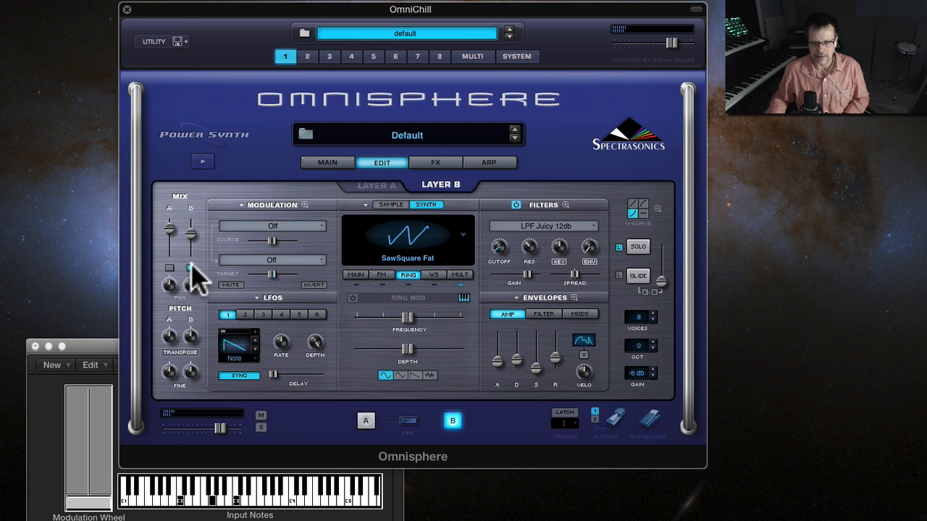
click(170, 268)
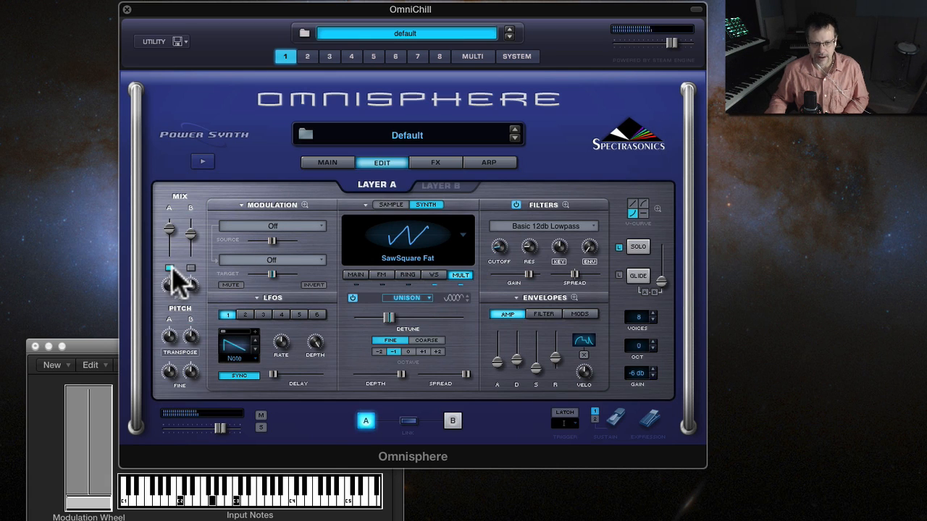
click(435, 163)
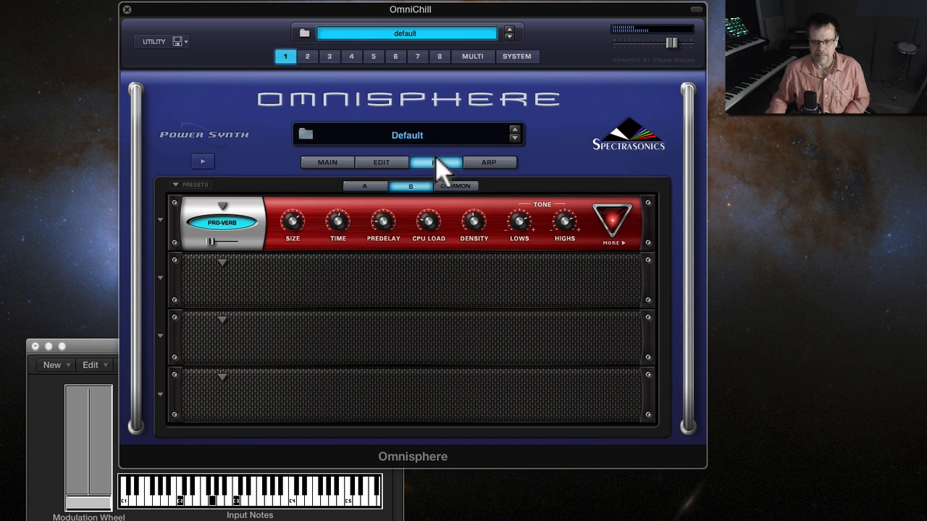
click(368, 187)
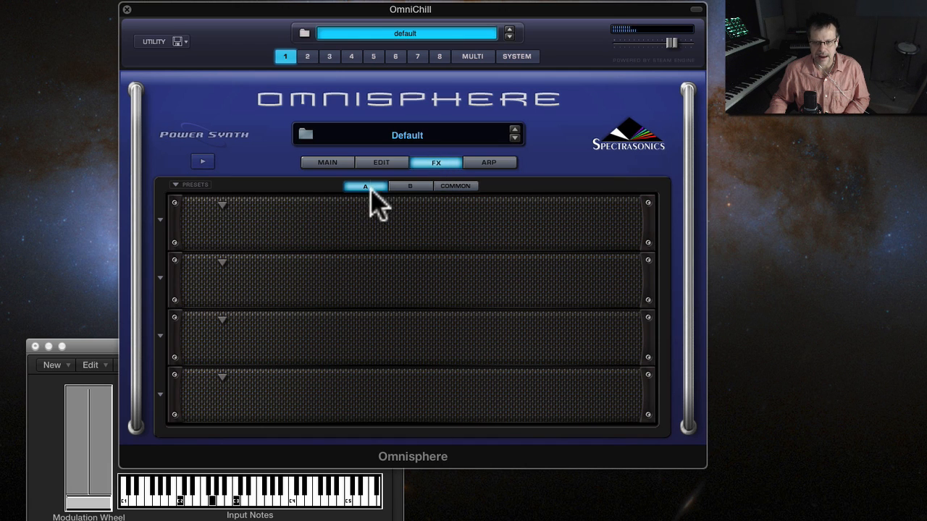
click(224, 205)
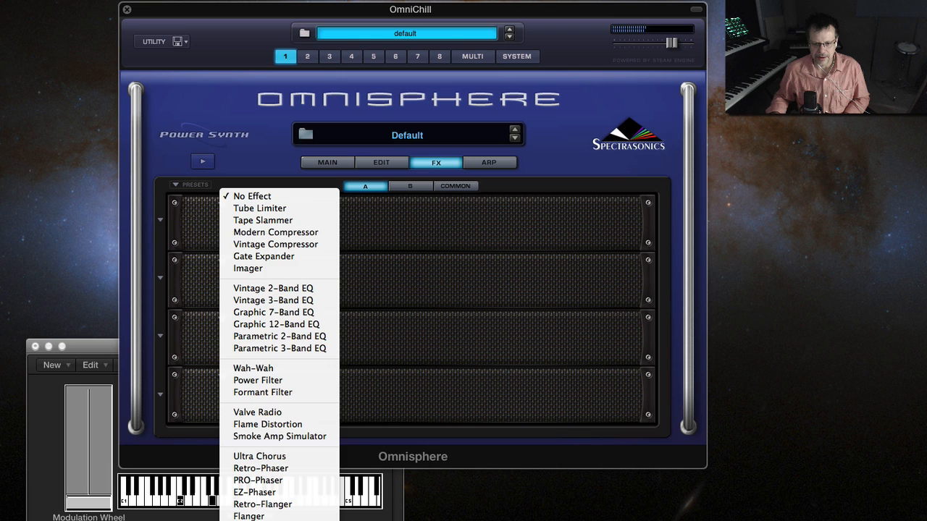
click(260, 519)
Set the Chorus Echo's delay to 1/4, lower its mix and depth, and darken its tone.
drag(288, 220, 284, 276)
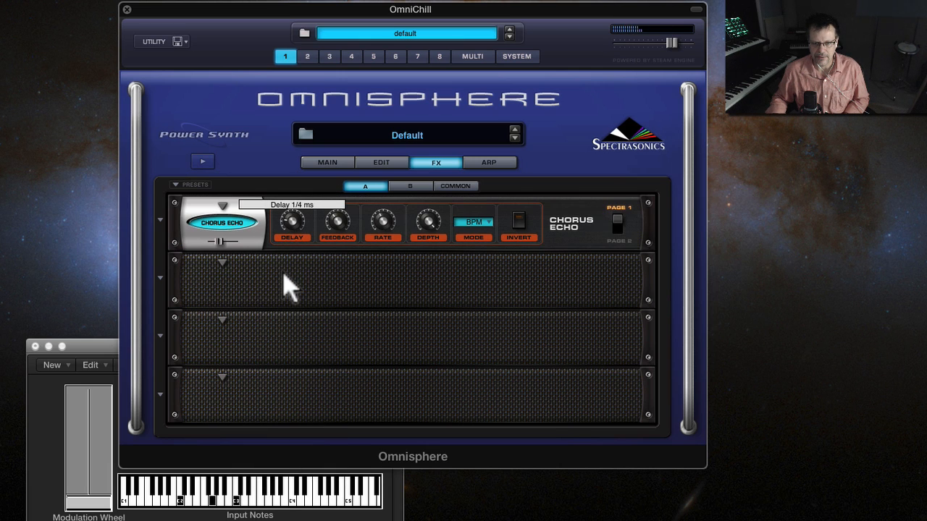
drag(221, 241, 223, 241)
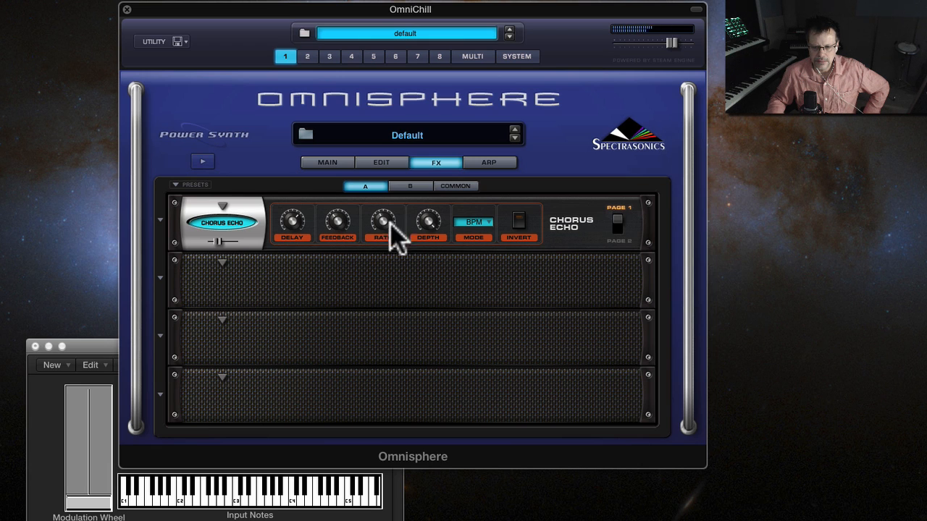
drag(422, 230, 418, 315)
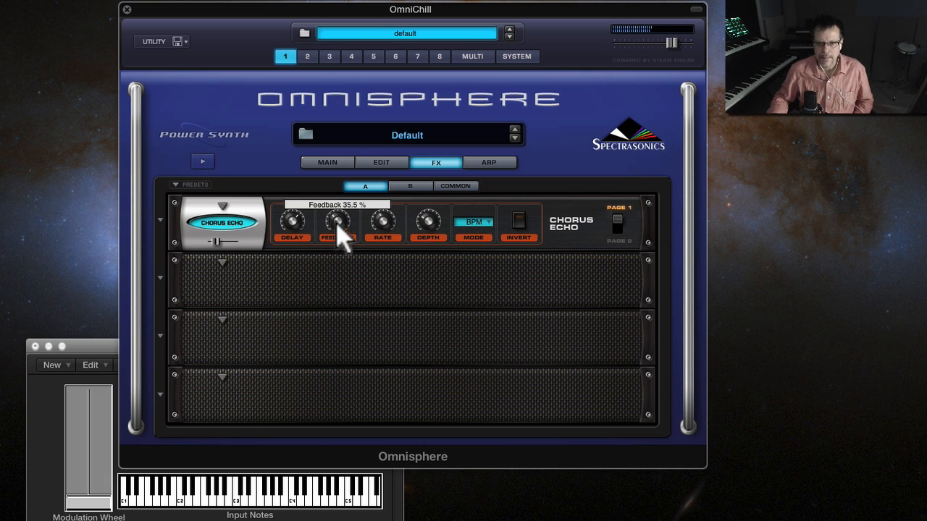
click(616, 223)
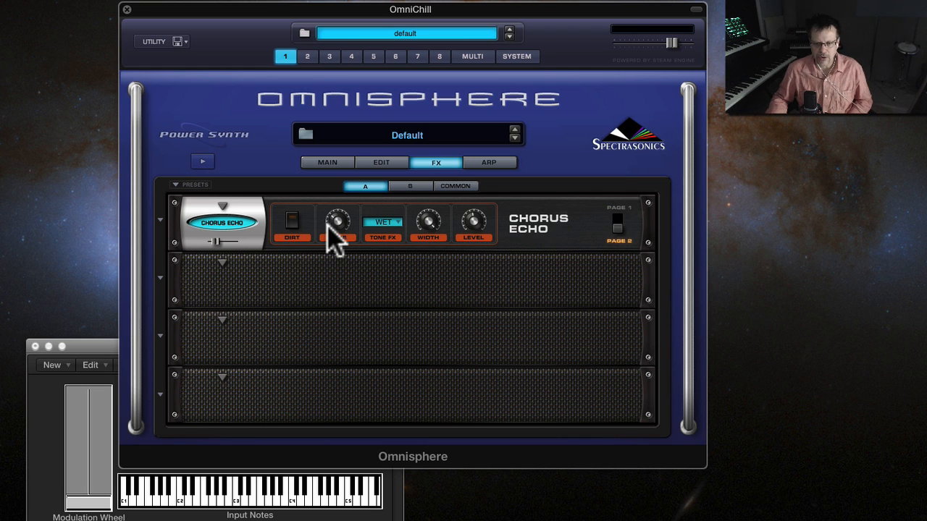
drag(337, 224, 337, 239)
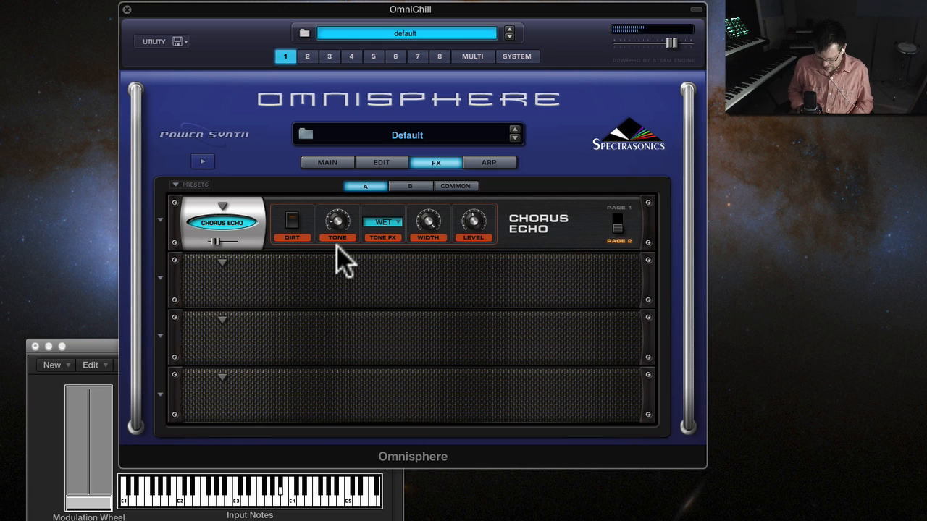
Turn layer B back on in the mix and lengthen its Pro-Verb reverb time.
click(379, 163)
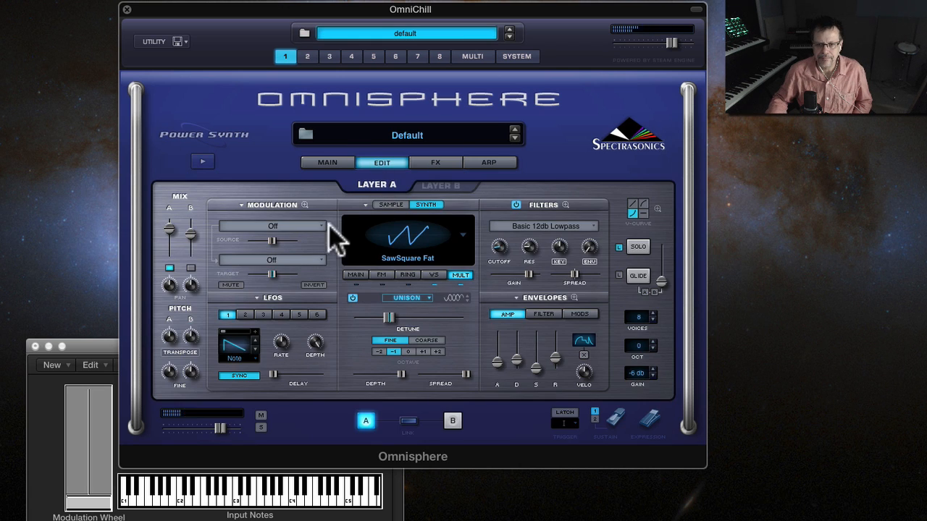
click(191, 269)
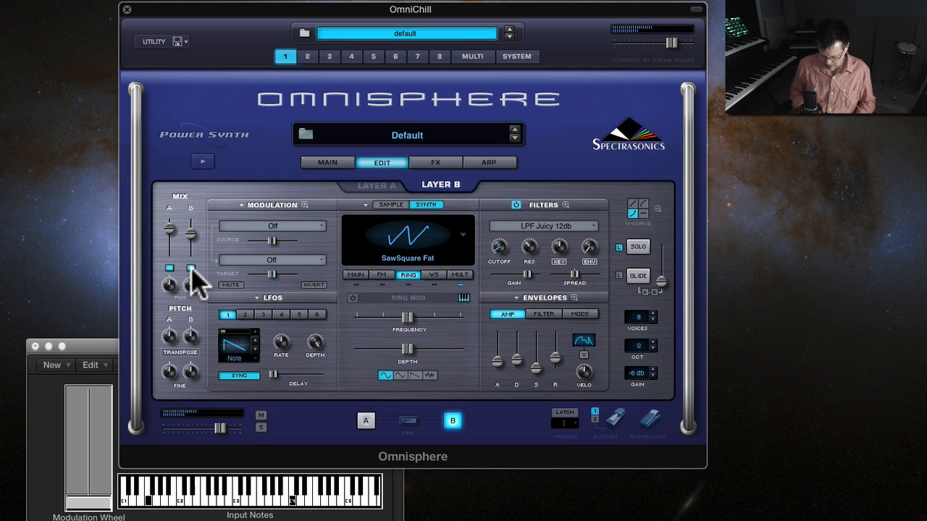
click(438, 162)
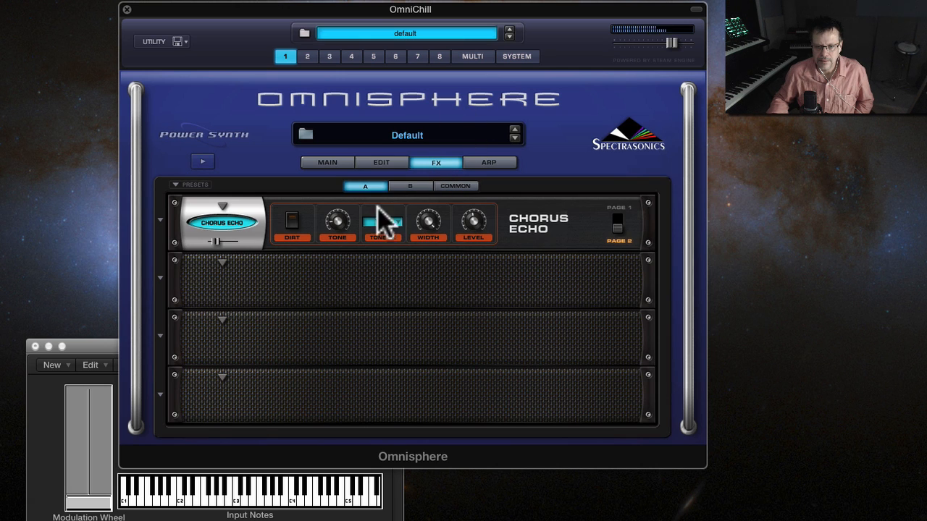
click(414, 187)
drag(338, 221, 351, 197)
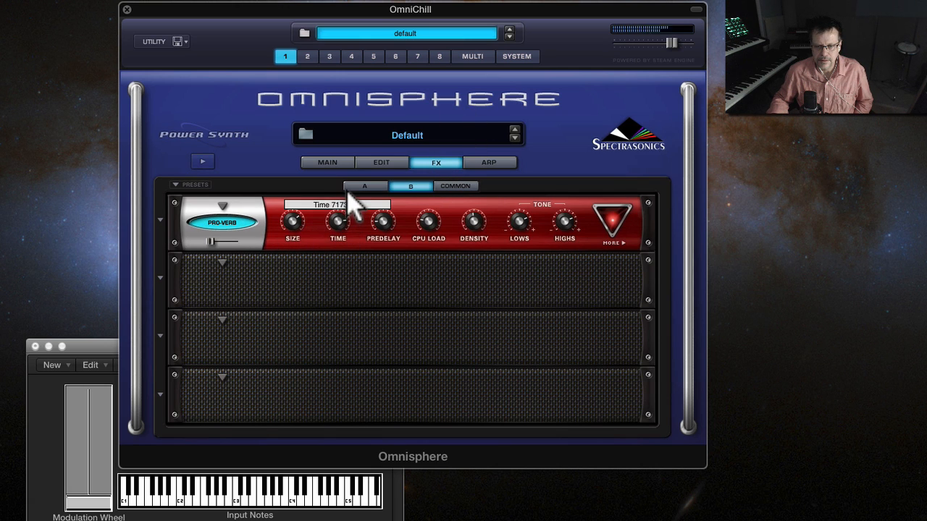
click(210, 240)
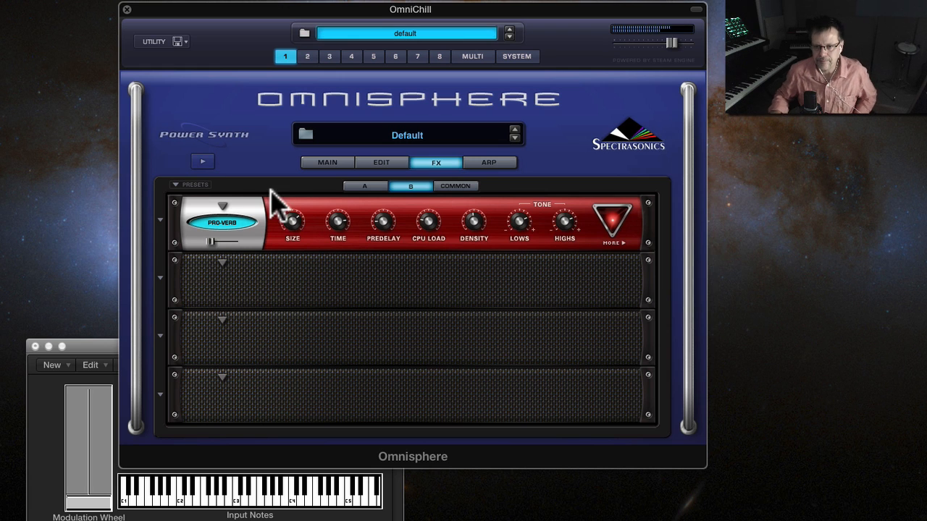
Load the rack preset MIX - Pluck Synth DDL Verb from 06-PlugInGuru Bass Box into the common effects rack.
click(455, 186)
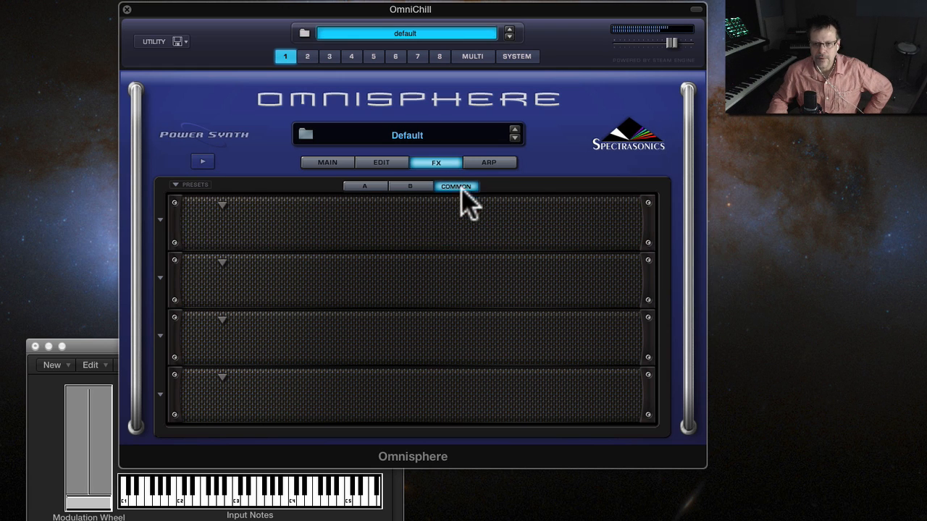
click(171, 182)
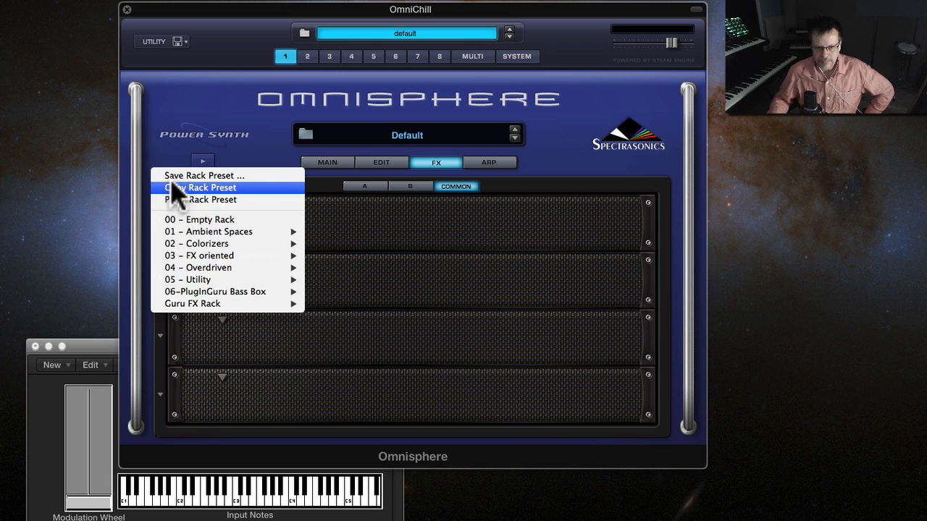
mouse_move(229, 297)
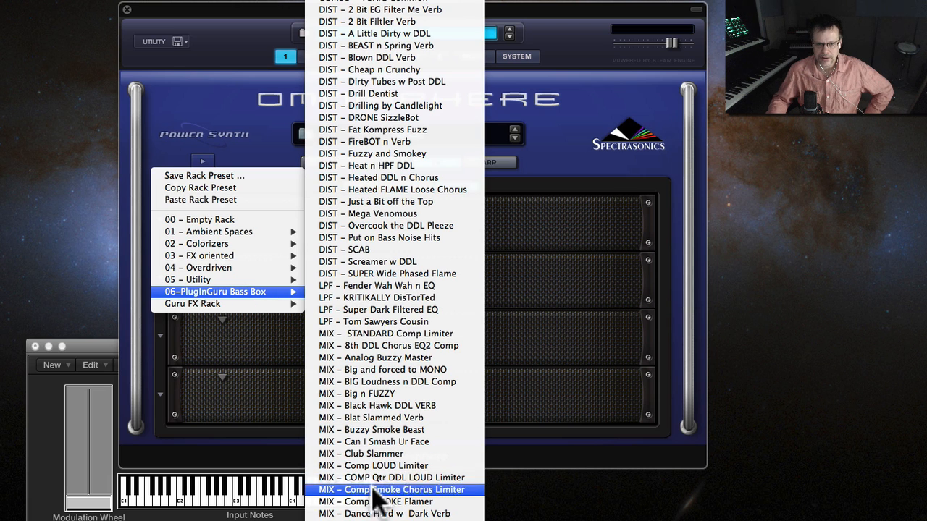
scroll(377, 483, down, 10)
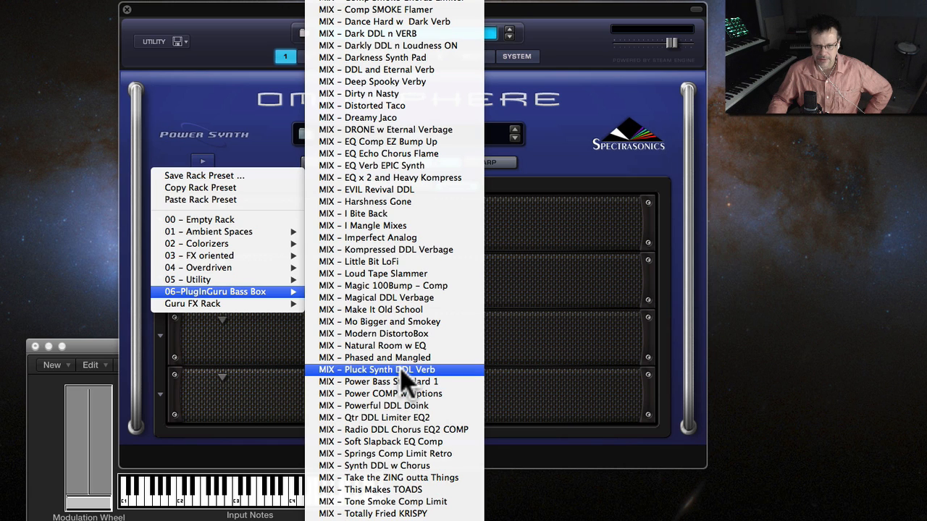
click(400, 368)
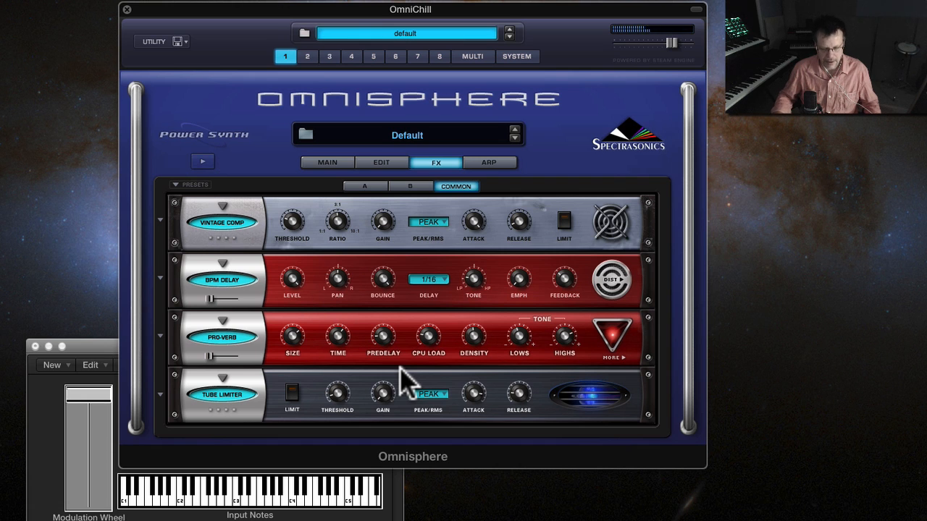
Reduce the depth of layer A's Wheel -> Unison Detune modulation.
click(381, 162)
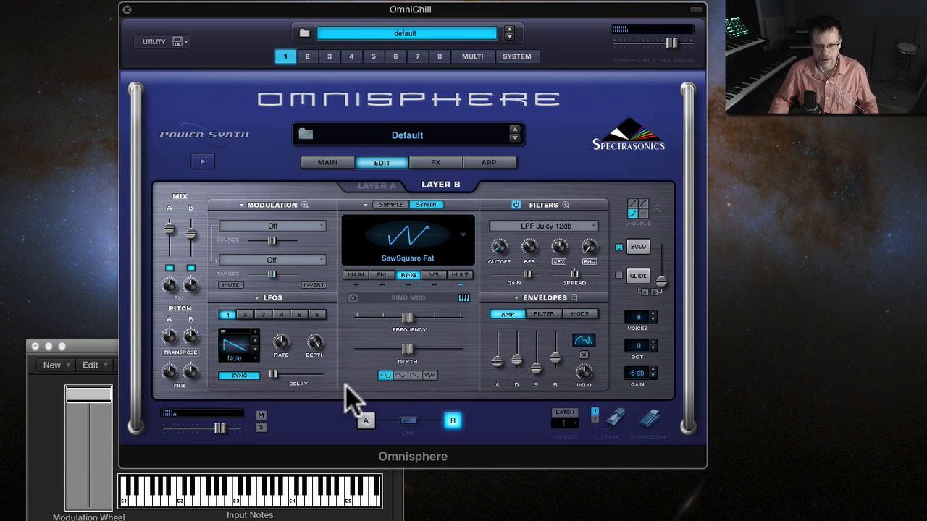
click(459, 275)
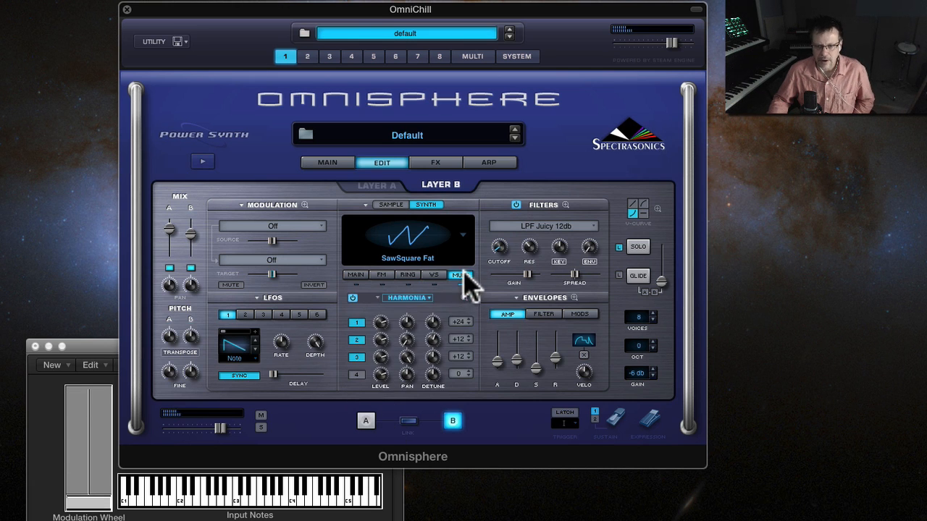
click(367, 421)
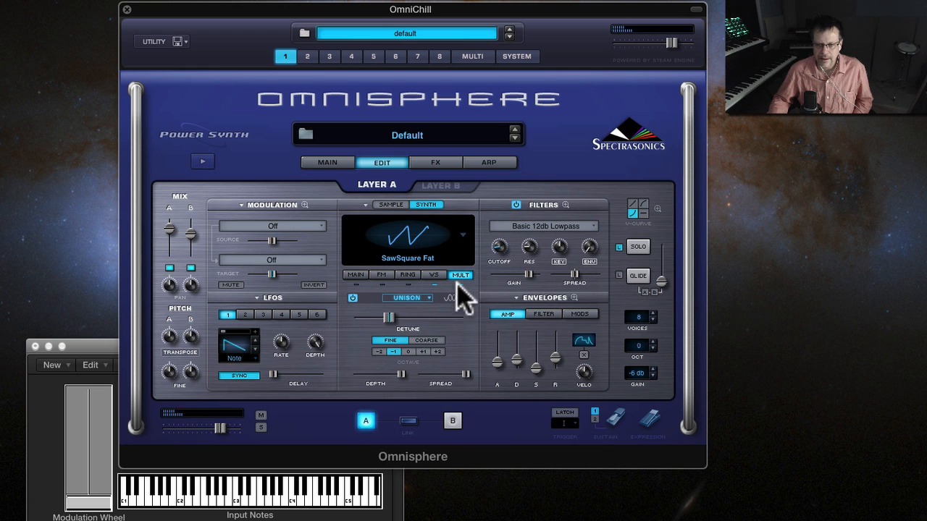
click(274, 206)
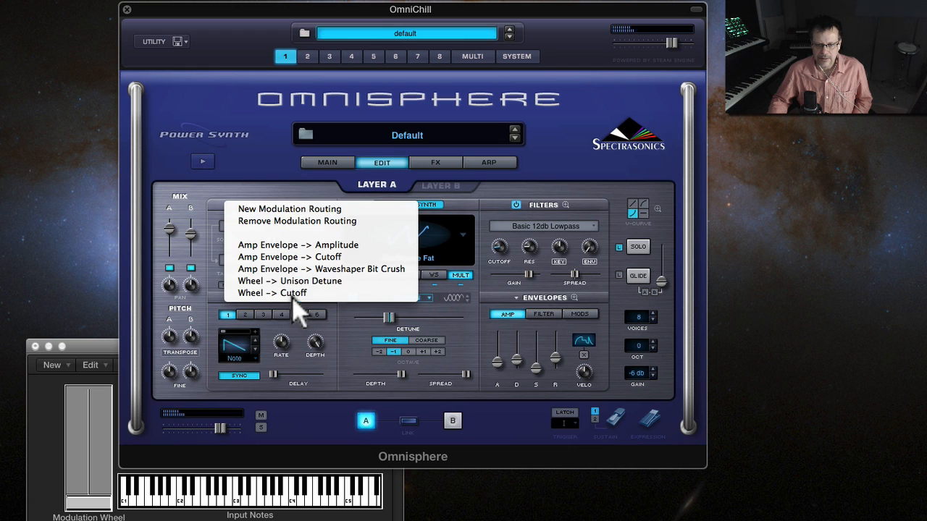
click(302, 280)
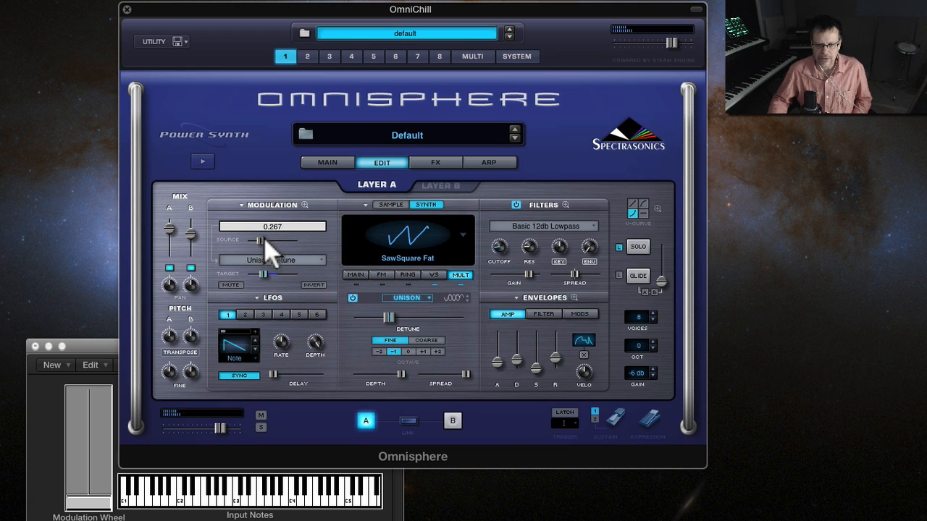
drag(265, 242, 258, 242)
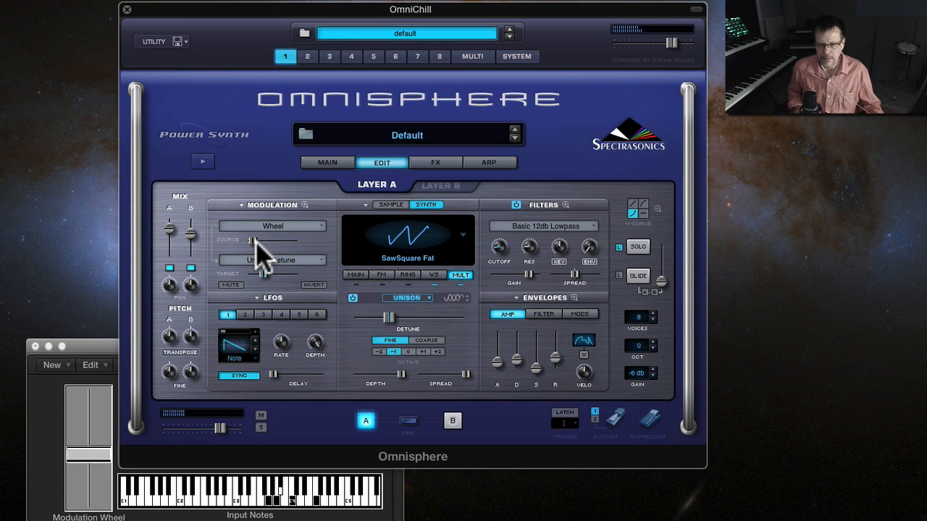
drag(254, 242, 253, 242)
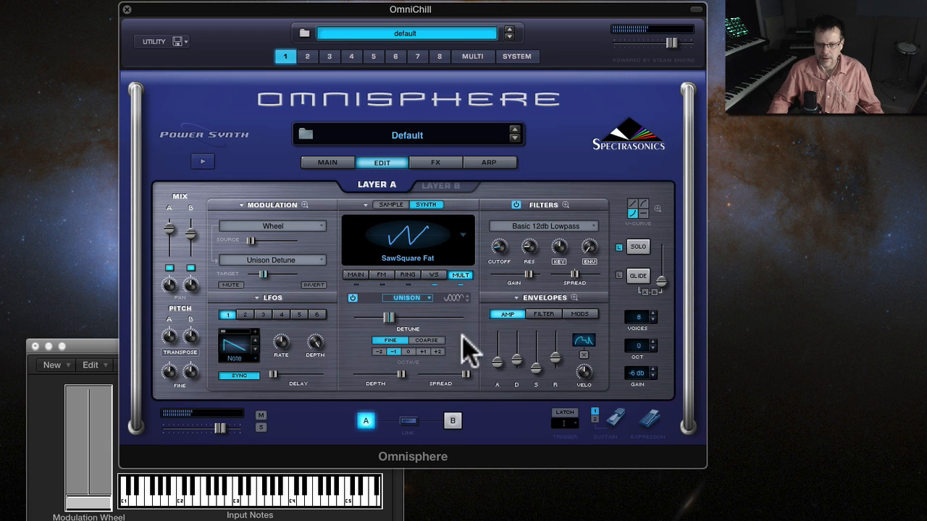
Modulate layer A's filter resonance with the wheel, inverted and at a reduced depth.
right_click(531, 246)
mouse_move(572, 259)
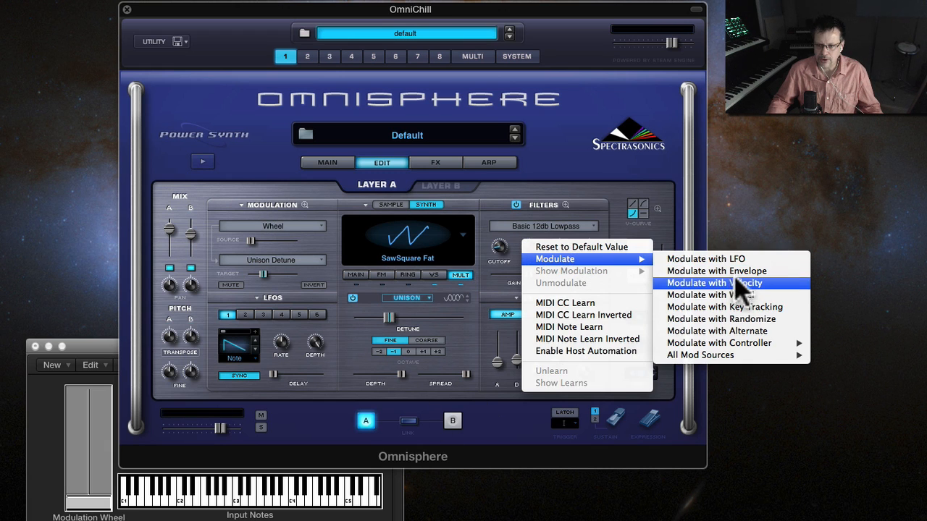
click(738, 296)
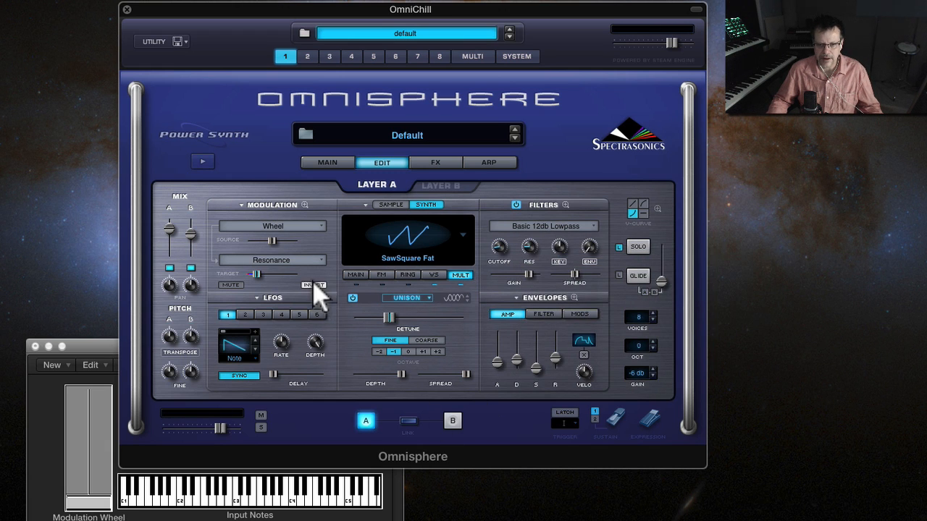
drag(272, 242, 256, 241)
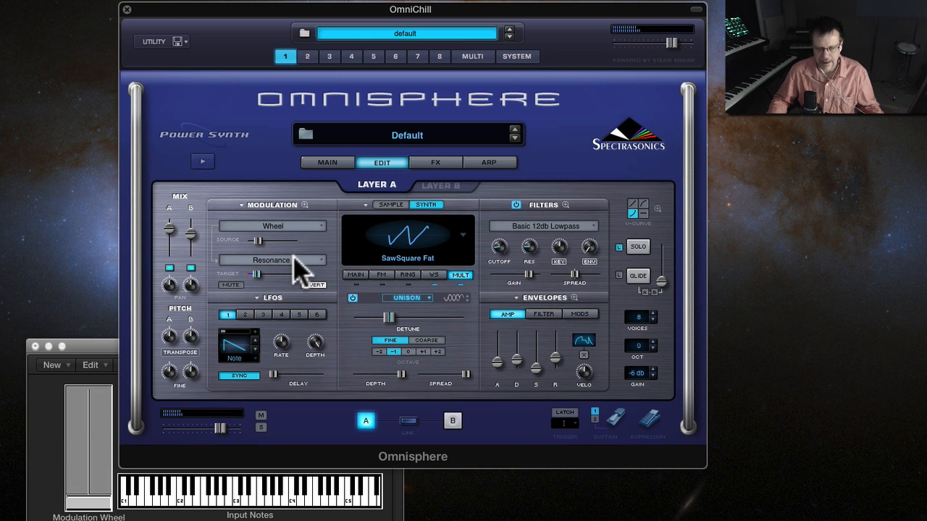
Increase the depth of layer A's Wheel -> Cutoff modulation and lower the base cutoff to about 0.073 kHz.
click(284, 205)
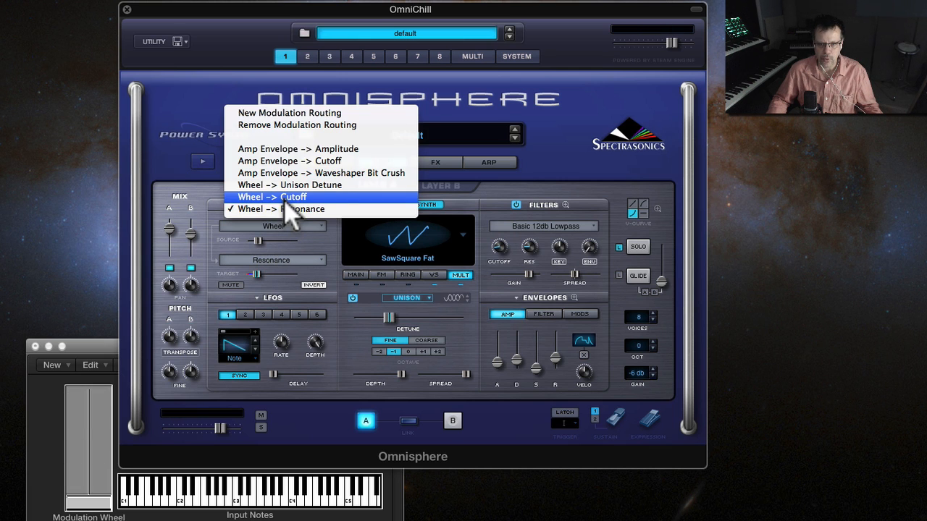
click(284, 199)
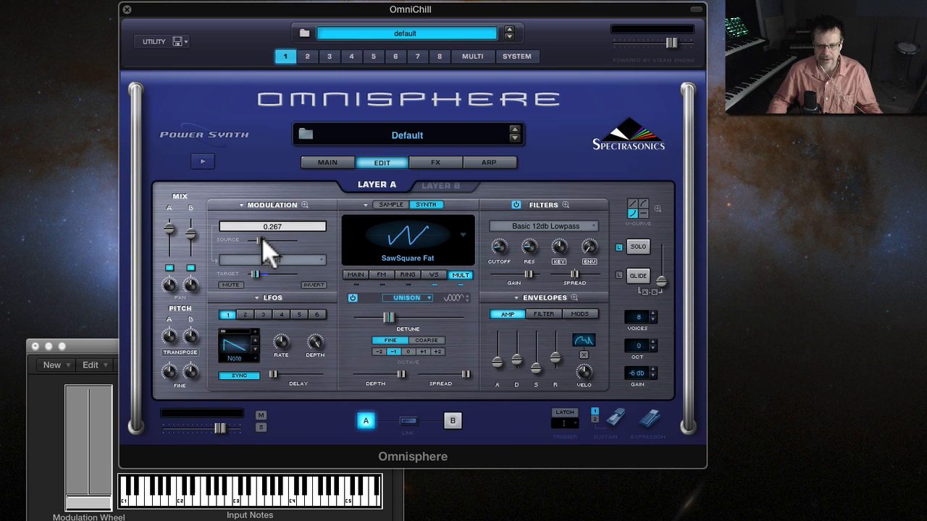
drag(262, 241, 271, 242)
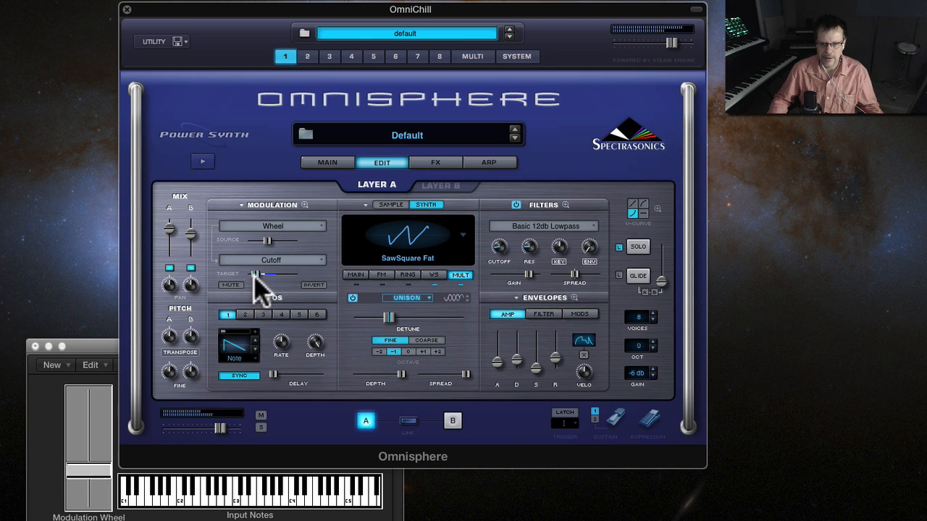
drag(255, 273, 255, 274)
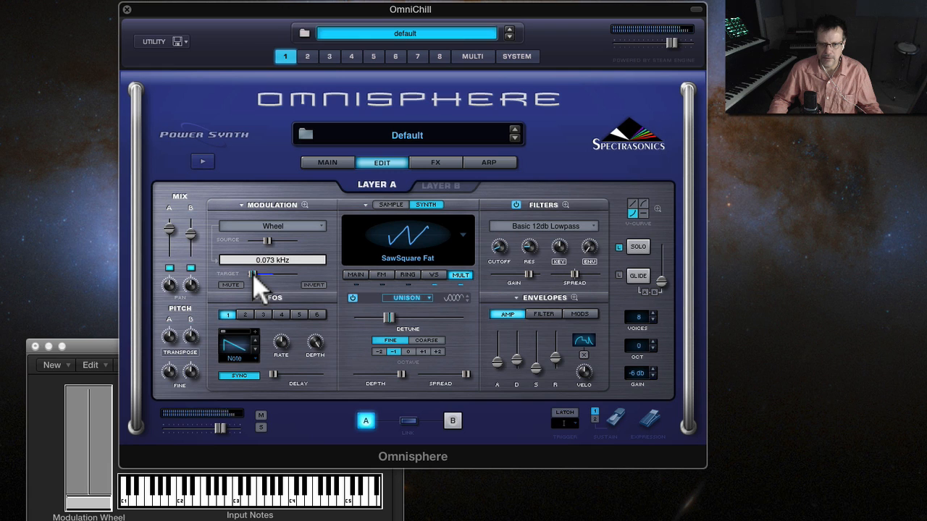
drag(255, 273, 255, 273)
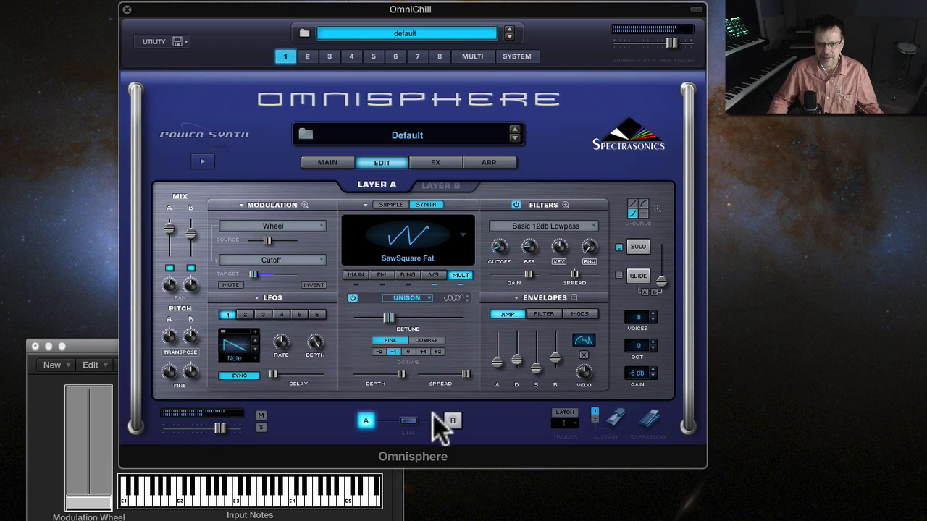
In layer B's Wheel -> Cutoff modulation, set the base cutoff to about 0.053 kHz and slightly reduce the wheel depth.
click(450, 419)
click(266, 206)
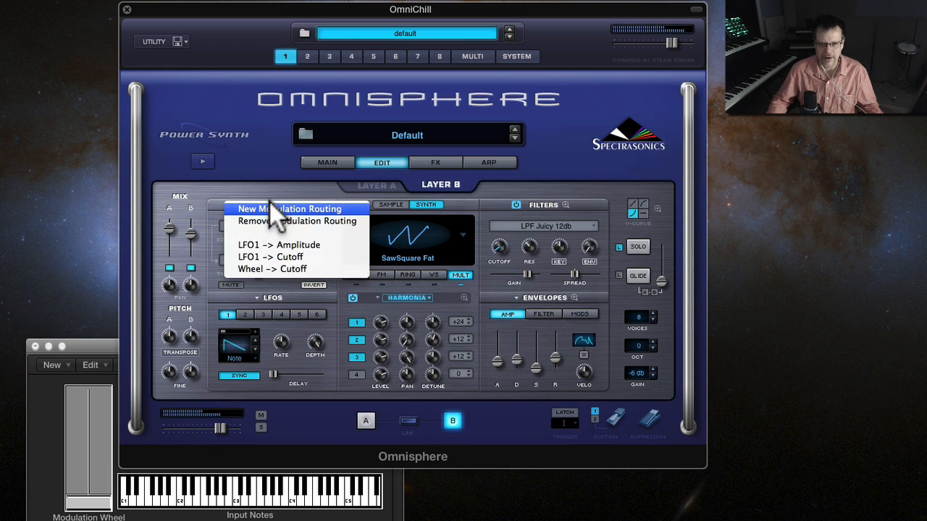
click(285, 269)
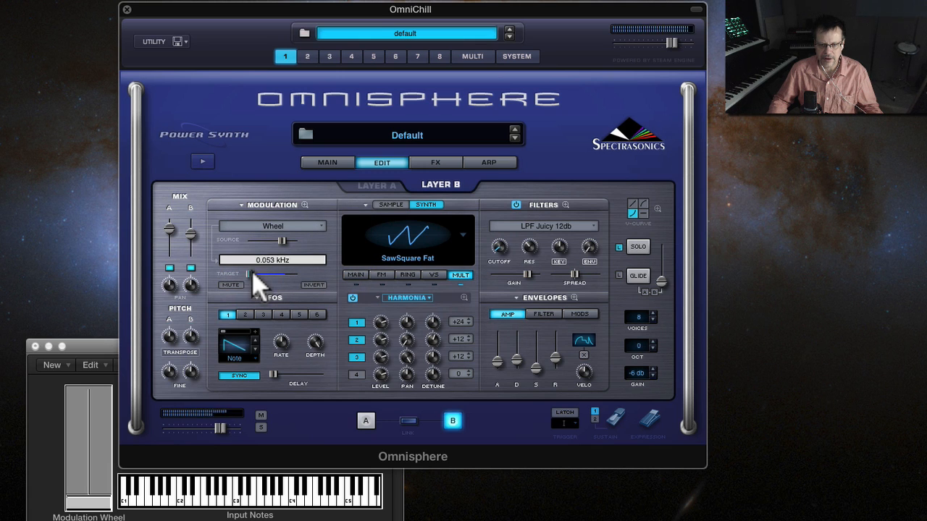
drag(281, 241, 277, 239)
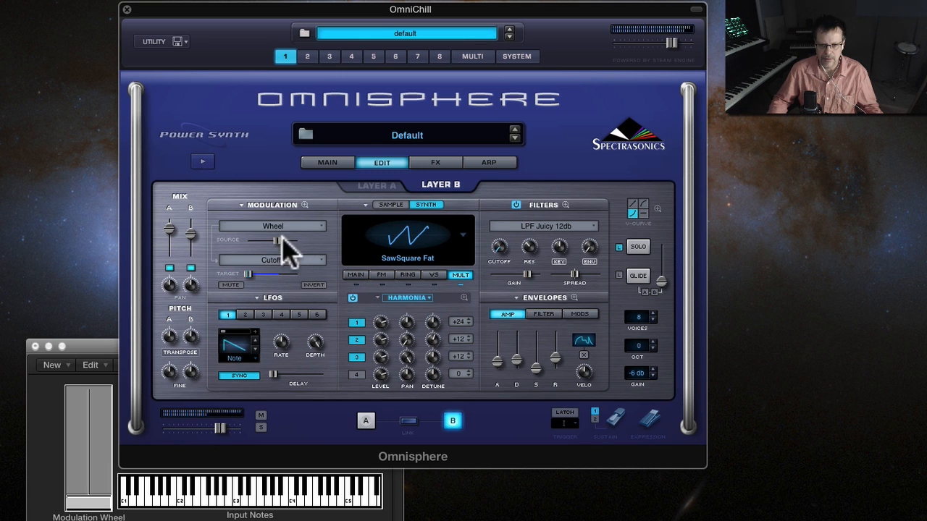
Reduce the depth of layer B's LFO1 -> Cutoff modulation to about 0.213.
click(286, 212)
click(304, 196)
drag(267, 238, 262, 238)
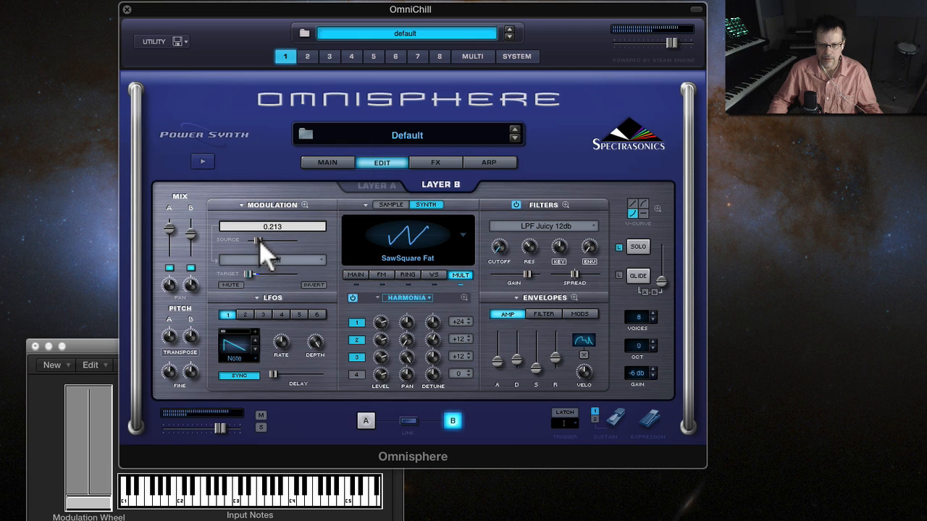
drag(260, 240, 262, 239)
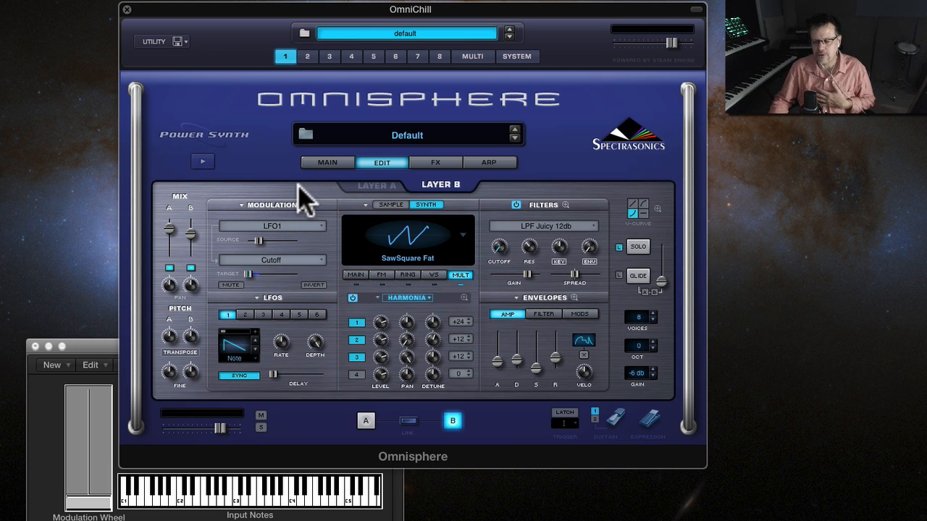
Start saving the patch under the name BPM SYNTH - Tutorial Adventures.
click(158, 41)
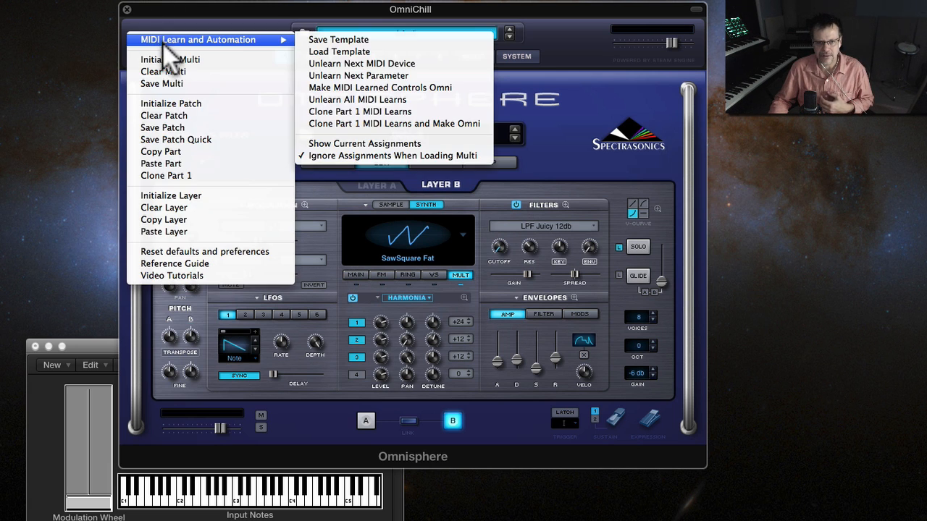
click(192, 128)
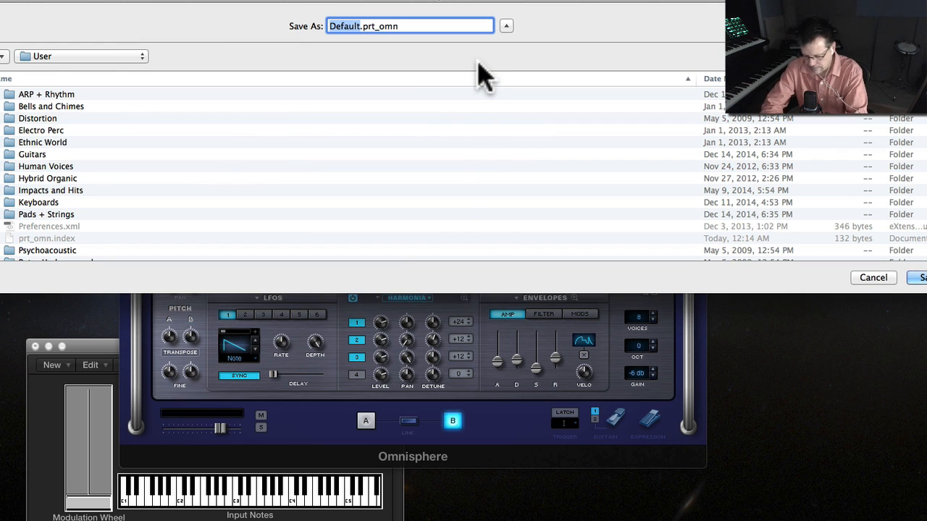
text(BPM SYNTH)
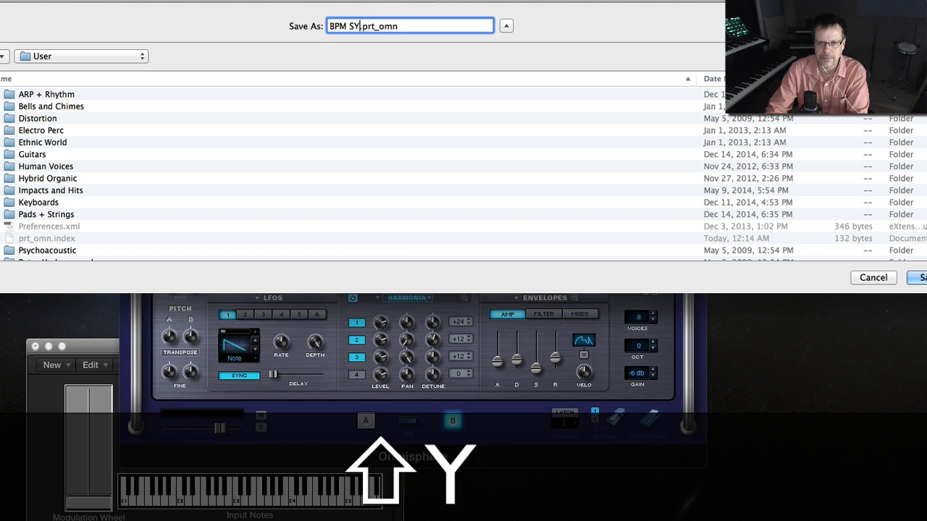
text( - )
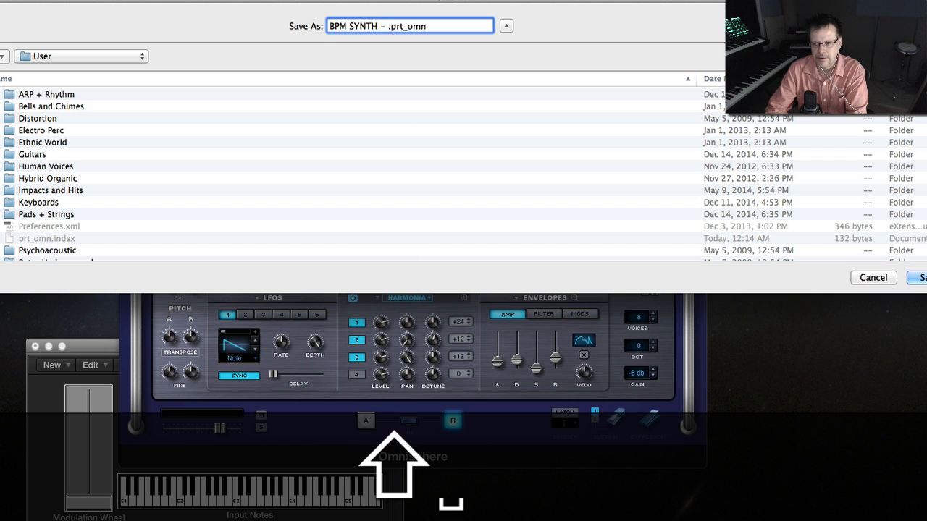
text(Tut)
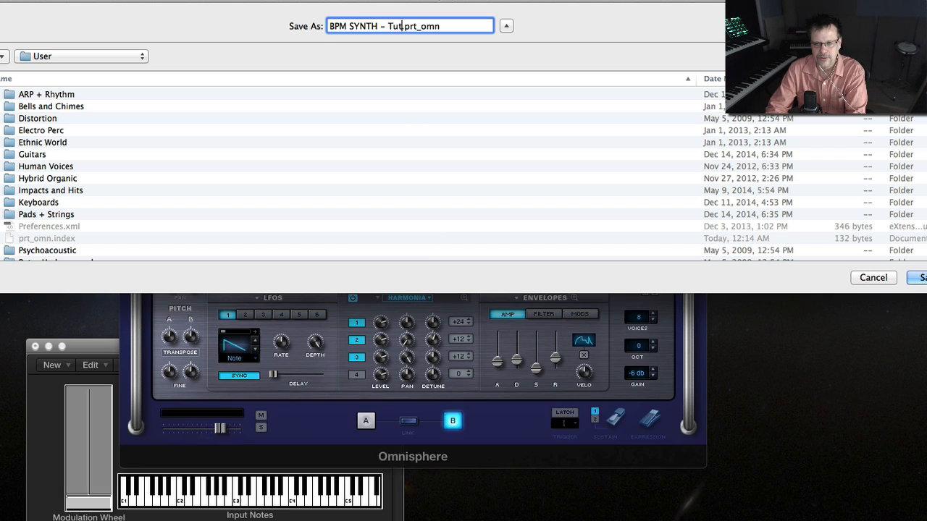
text(or)
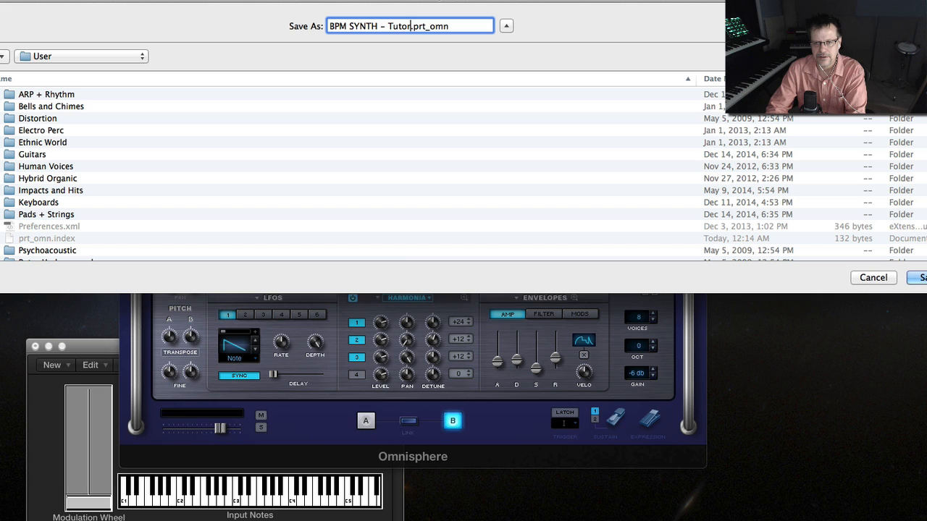
text(ial )
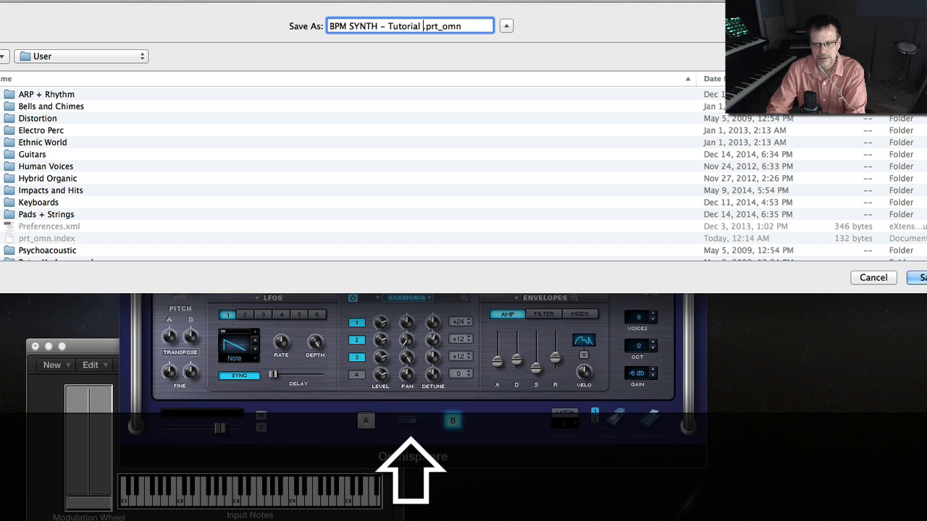
text(Ad.prt_omn)
key(BackSpace)
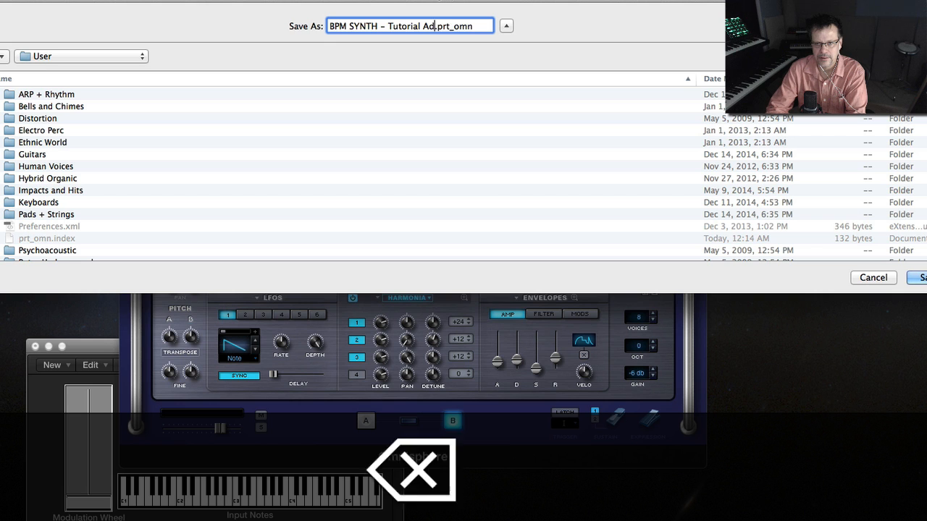
text(ventures)
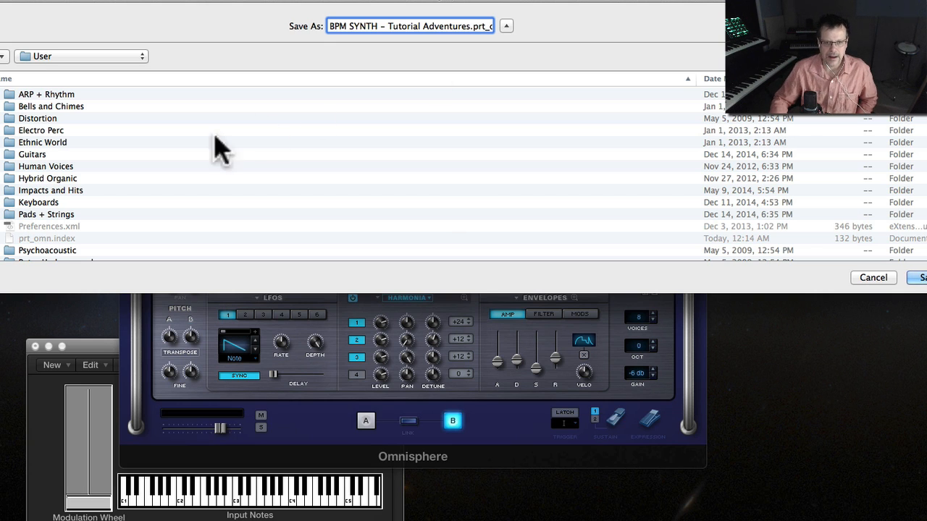
Choose the Synth Poly category folder as the patch's save location and confirm the file save.
scroll(10, 202, down, 3)
scroll(61, 210, up, 3)
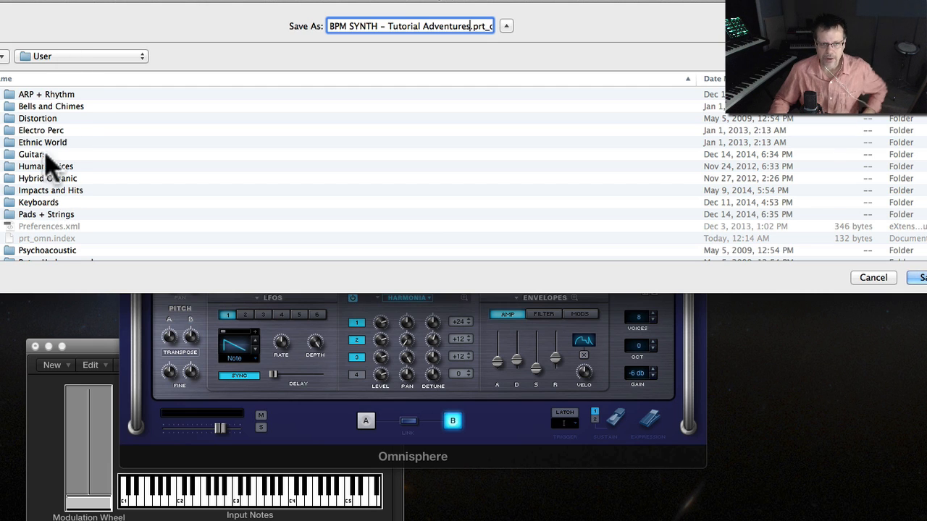
scroll(50, 196, down, 3)
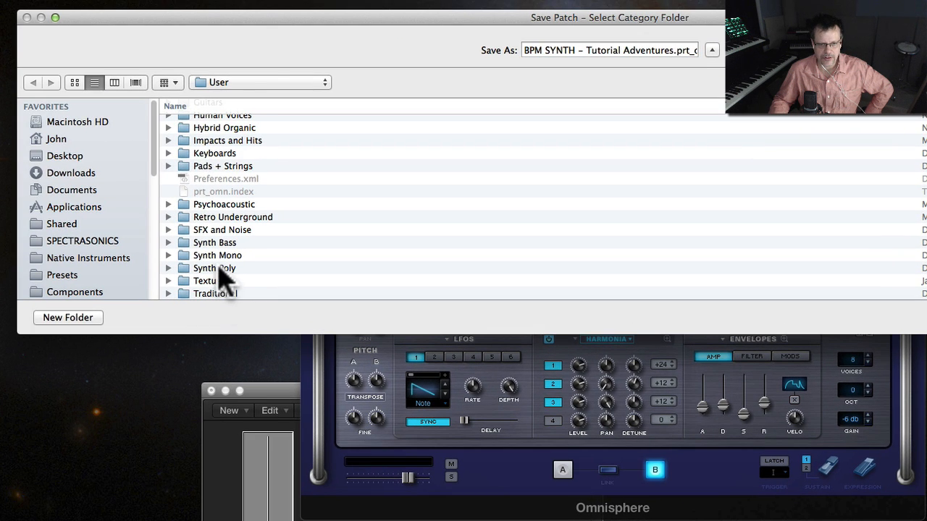
double_click(239, 267)
key(Return)
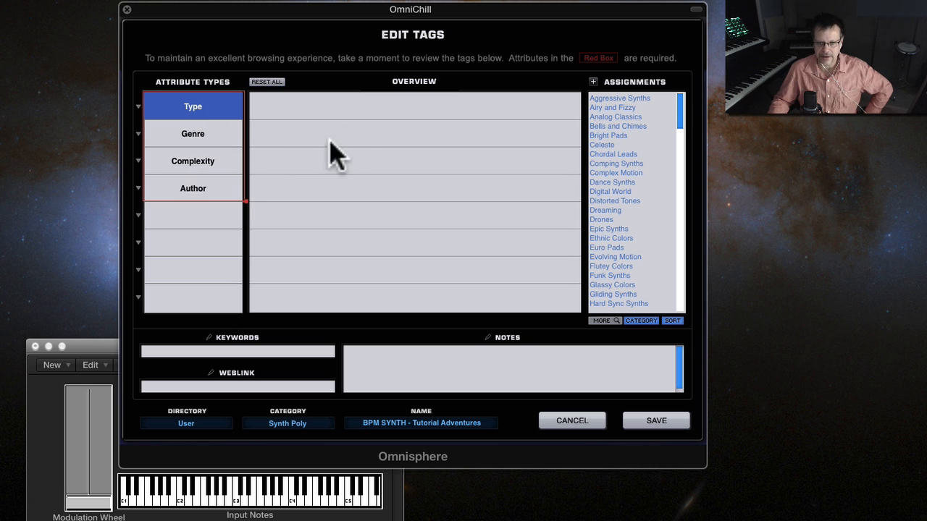
Tag the patch with type Aggressive Synths, genre Ambient, complexity Level 1 - Low, and the sound designer's name as author.
click(626, 98)
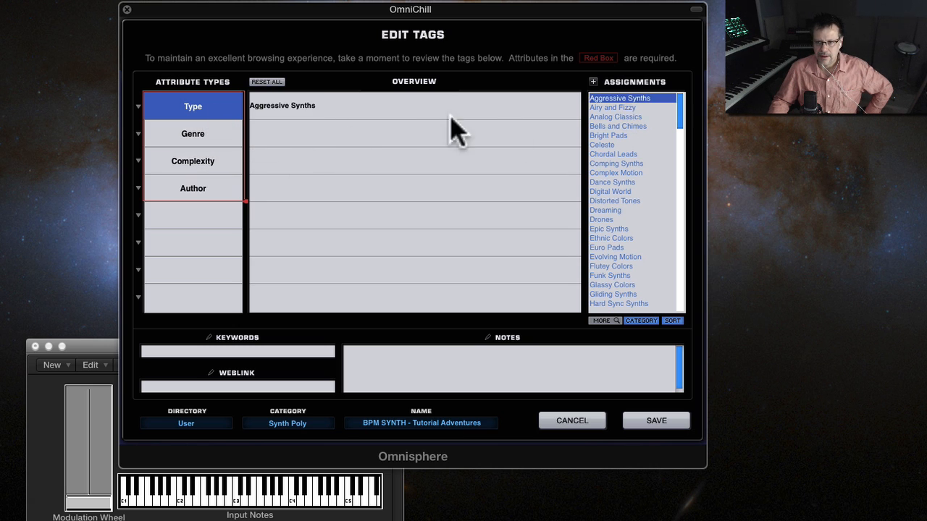
click(210, 138)
click(627, 98)
click(210, 161)
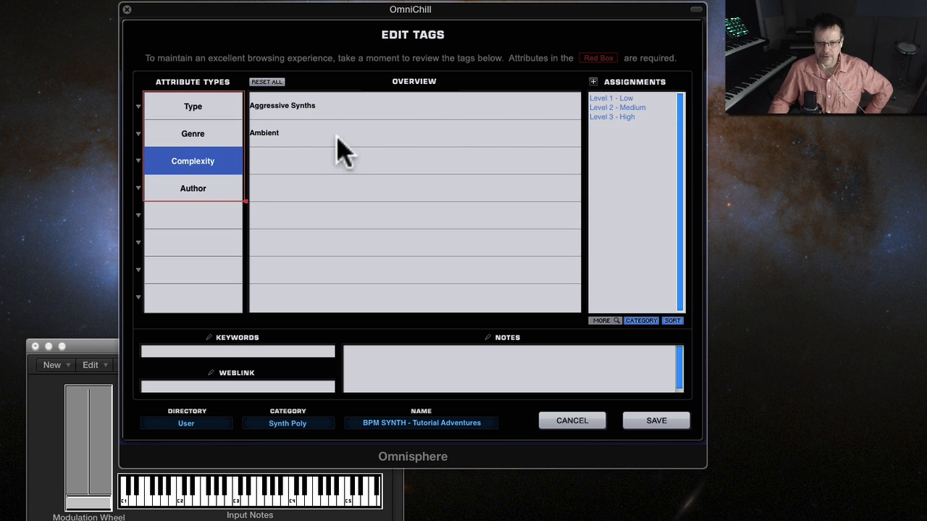
click(624, 98)
click(220, 186)
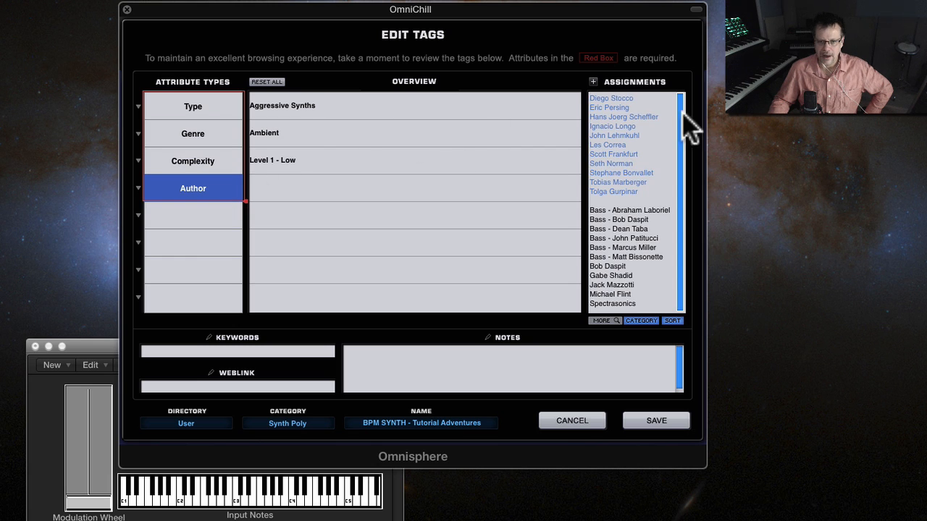
click(616, 135)
Add the note "Words" to the patch tags and save the tagged patch.
click(373, 369)
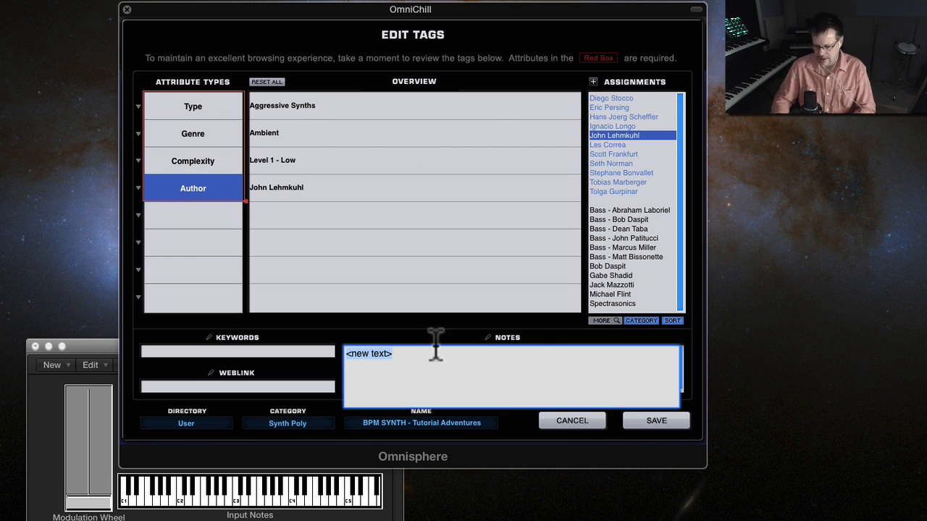
text(Wo)
text(r)
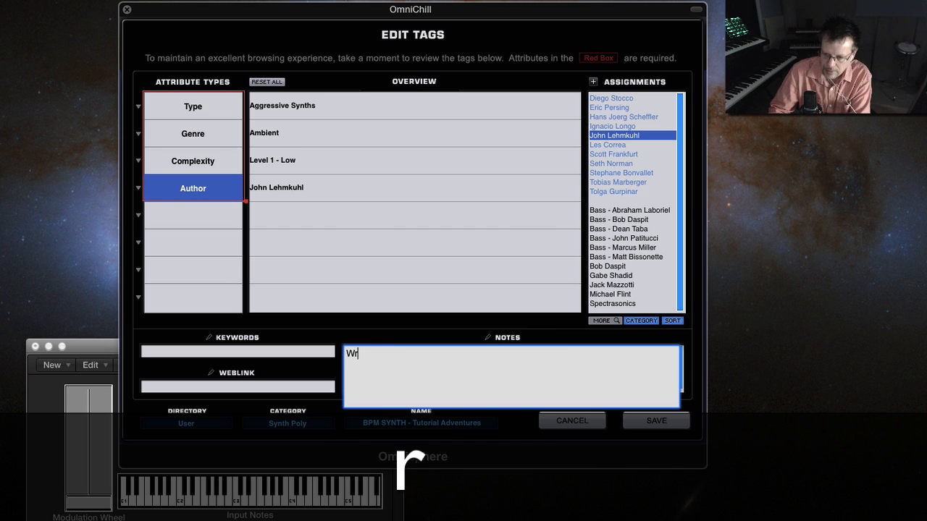
key(BackSpace)
key(BackSpace)
text(Words)
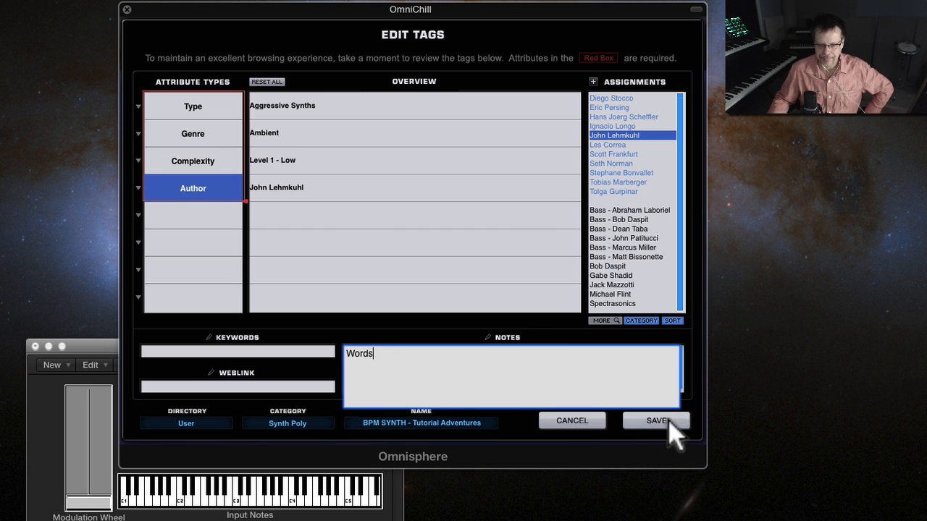
click(656, 422)
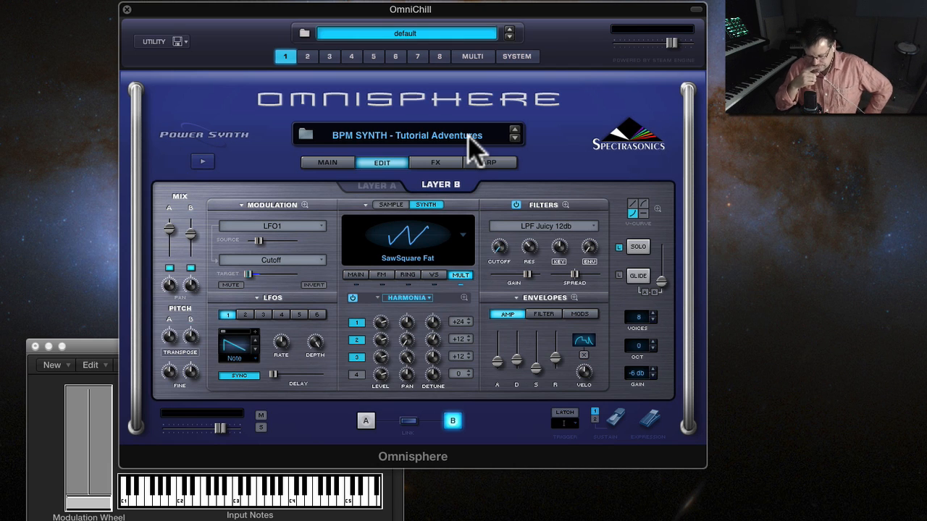
Initialize the patch and set layer A's sound source to Synth.
click(176, 41)
click(179, 15)
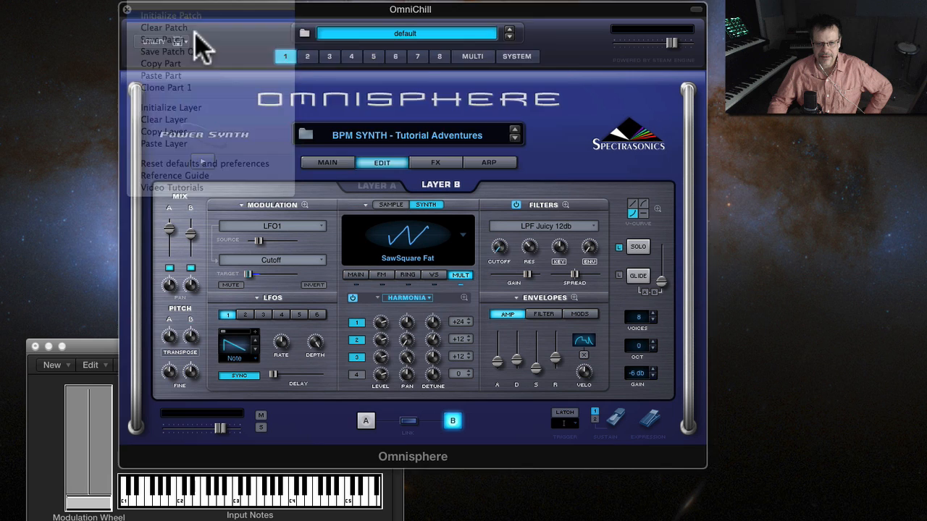
click(515, 120)
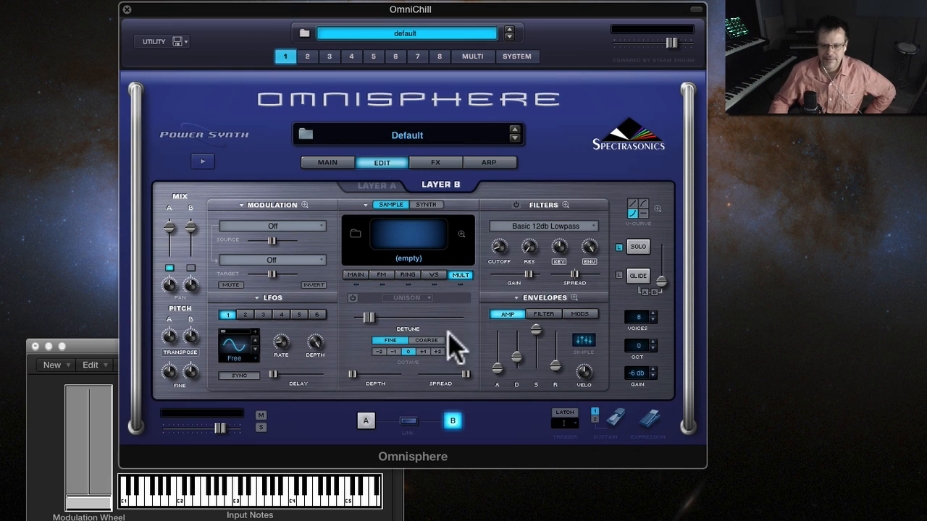
click(365, 420)
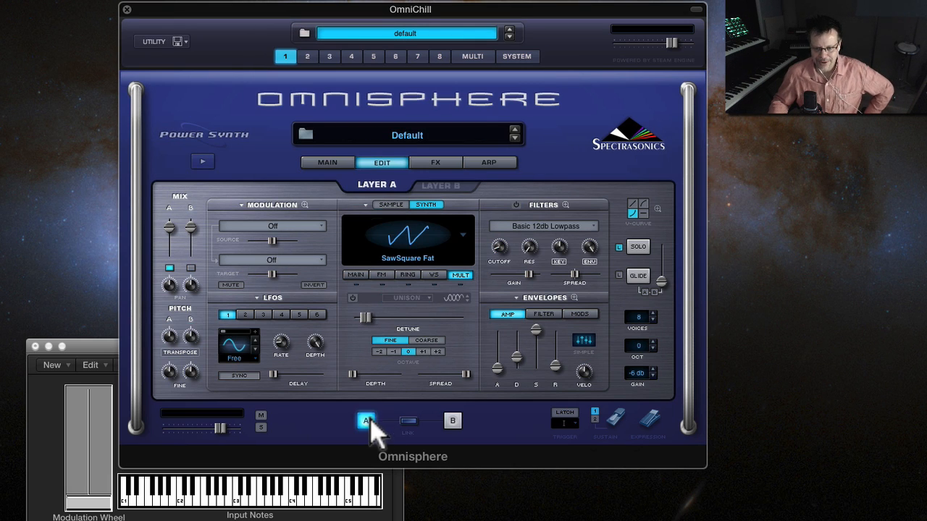
click(389, 205)
click(420, 204)
click(389, 204)
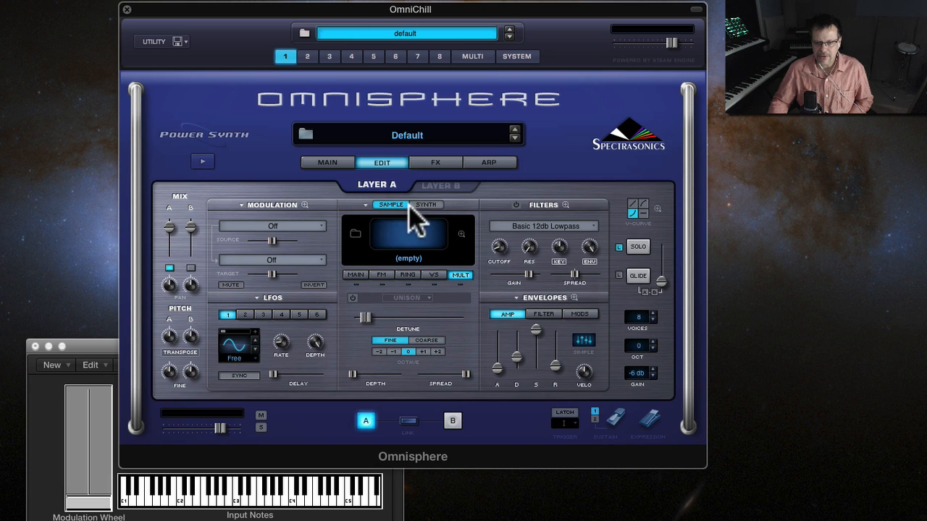
click(416, 205)
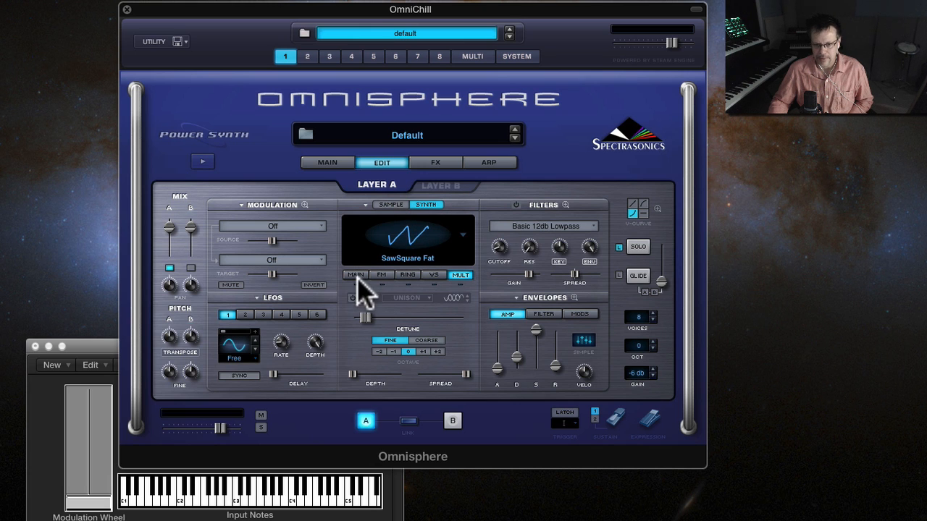
Look through layer A's oscillator sections: waveshaper, ring modulation, FM and main, ending on the main controls.
click(433, 274)
click(407, 274)
click(379, 275)
click(352, 274)
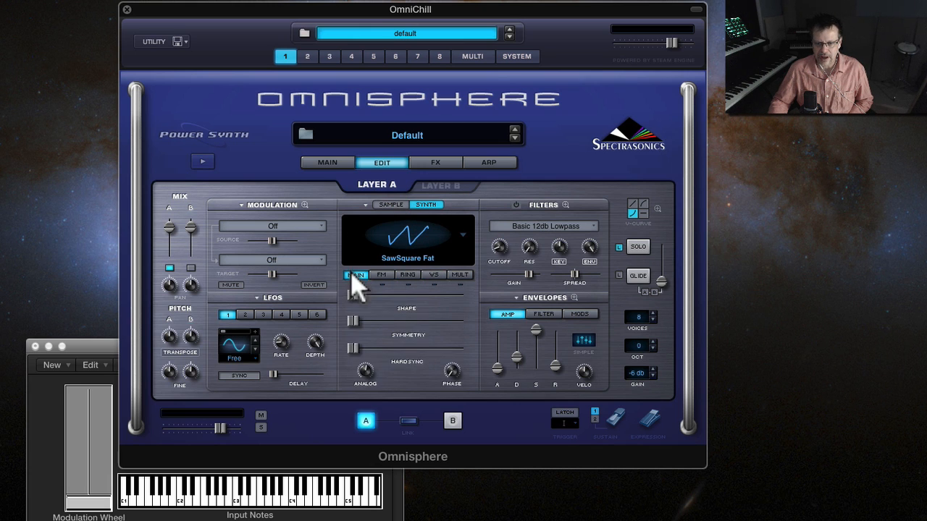
click(415, 273)
click(425, 274)
click(407, 273)
click(384, 272)
click(361, 273)
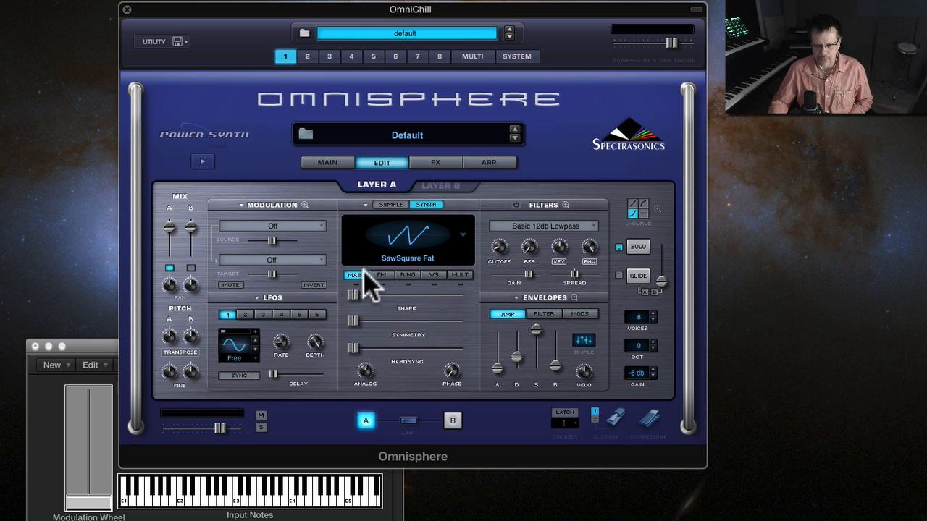
click(417, 275)
click(431, 275)
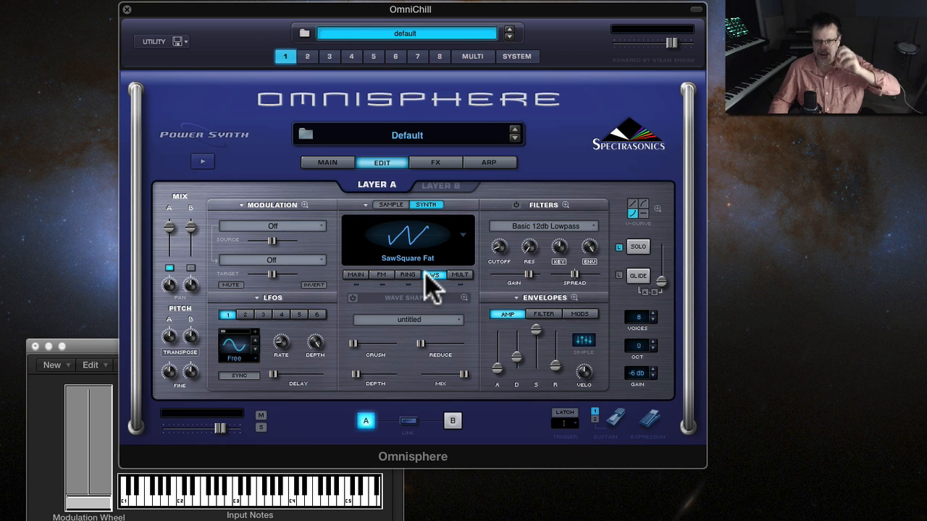
click(408, 275)
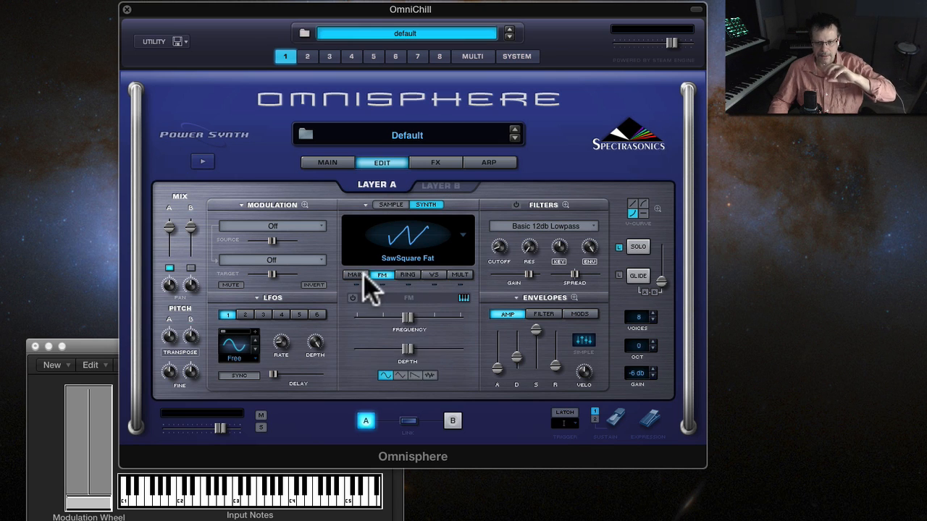
click(433, 276)
click(360, 279)
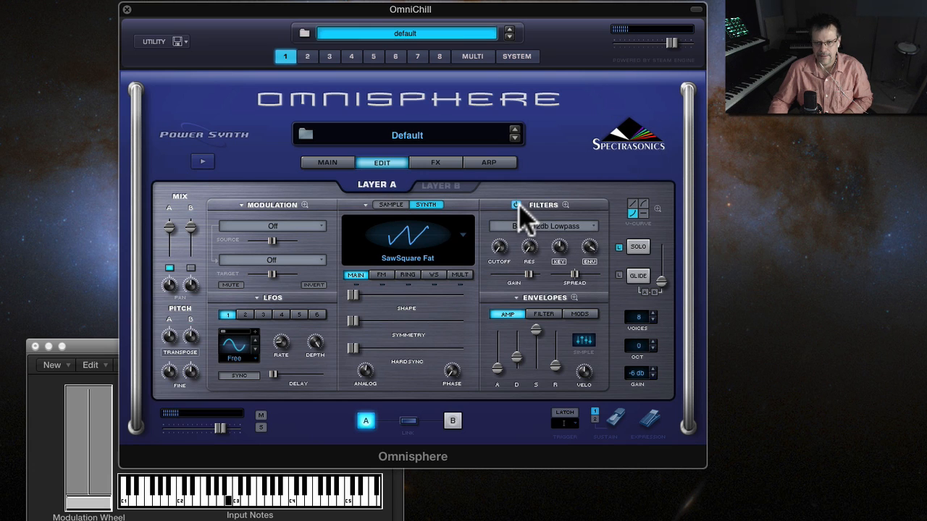
Raise the sustain of layer A's filter envelope to its maximum and slightly shorten the decay.
click(544, 314)
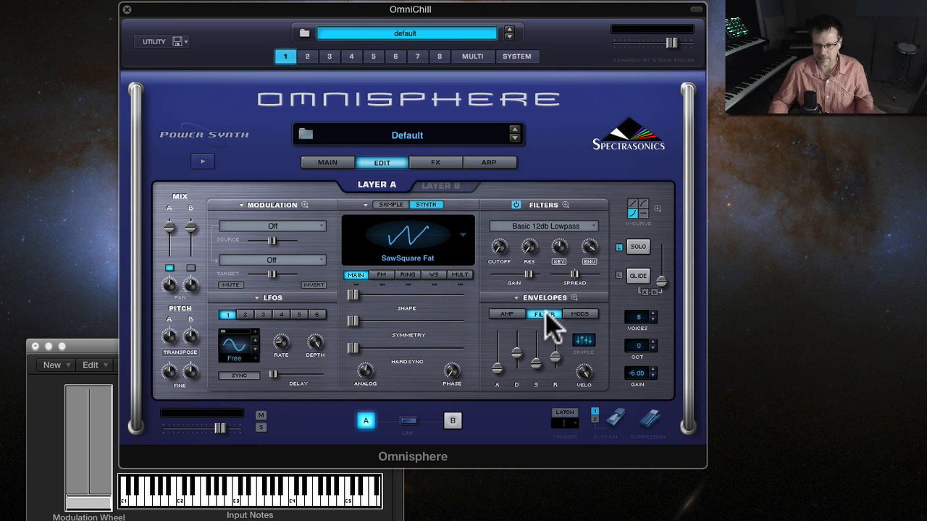
click(507, 316)
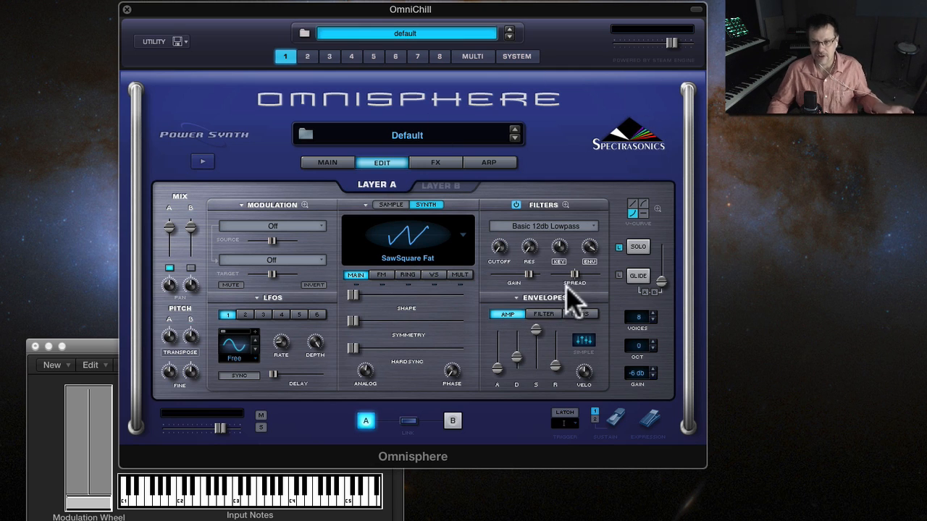
click(542, 316)
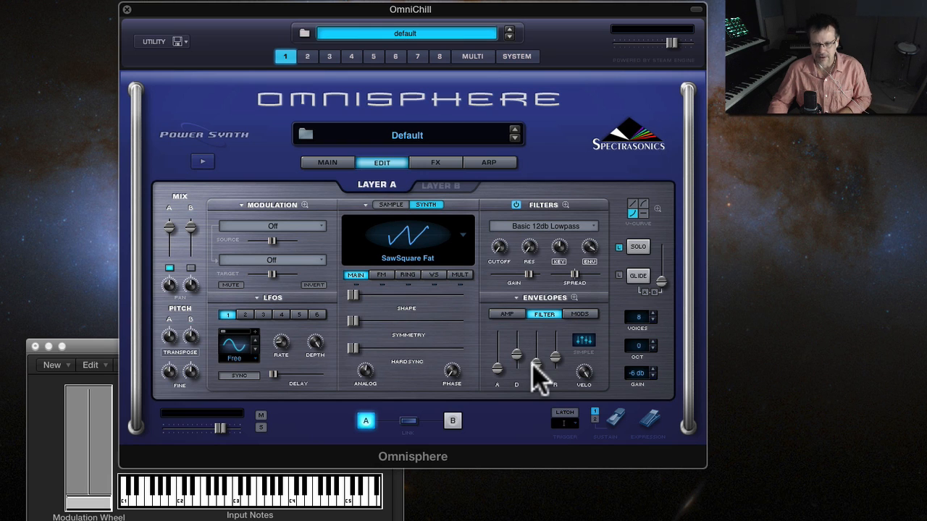
drag(519, 356, 542, 329)
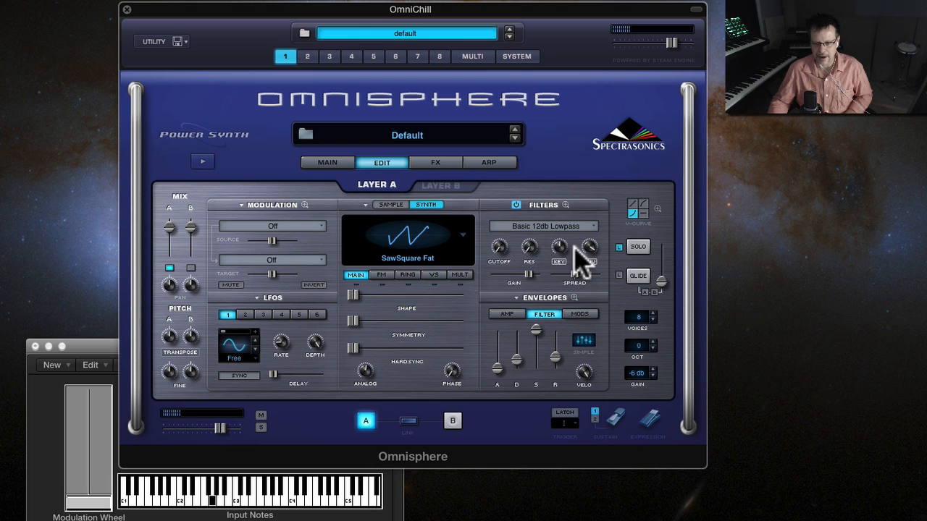
Raise the cutoff of layer A's Basic 12db Lowpass filter.
drag(499, 248, 506, 217)
mouse_move(507, 230)
mouse_down()
mouse_move(525, 162)
mouse_move(526, 280)
mouse_move(513, 200)
mouse_move(509, 229)
mouse_up()
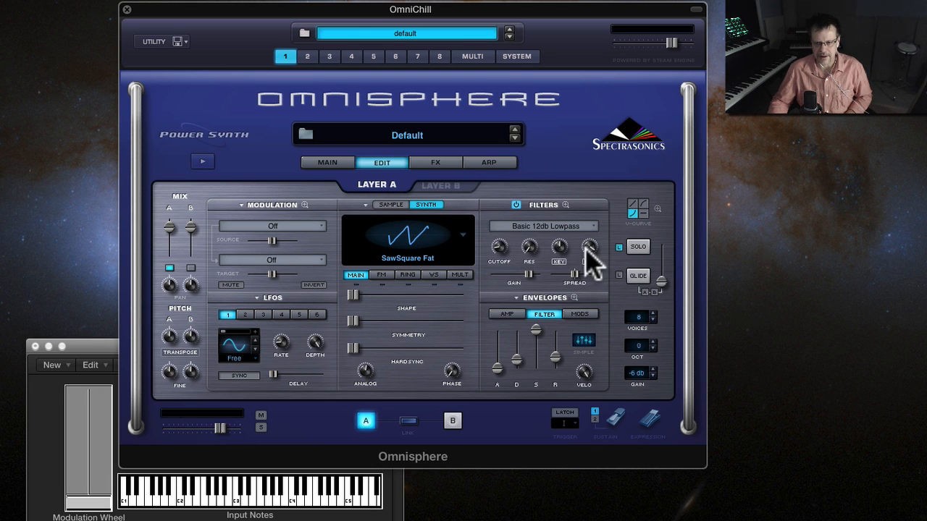
mouse_move(591, 246)
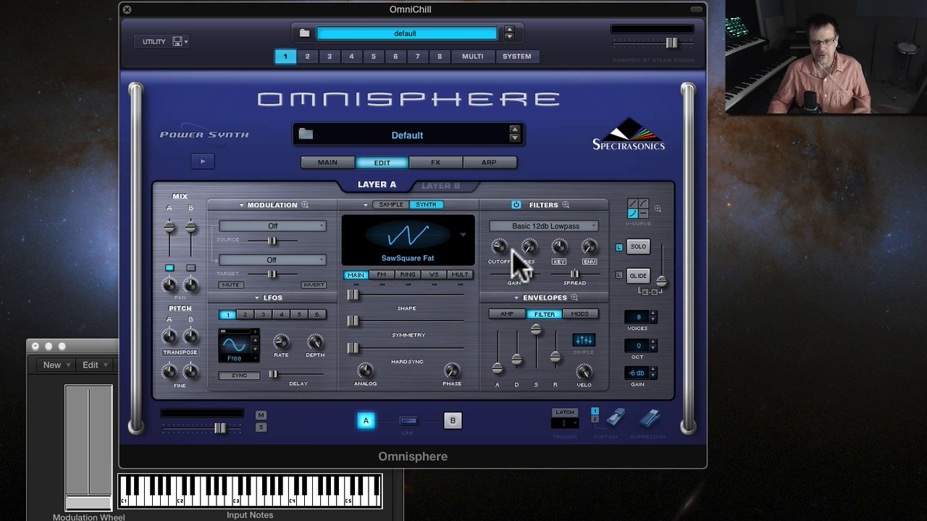
Lengthen the attack and the release of layer A's amp envelope.
click(506, 315)
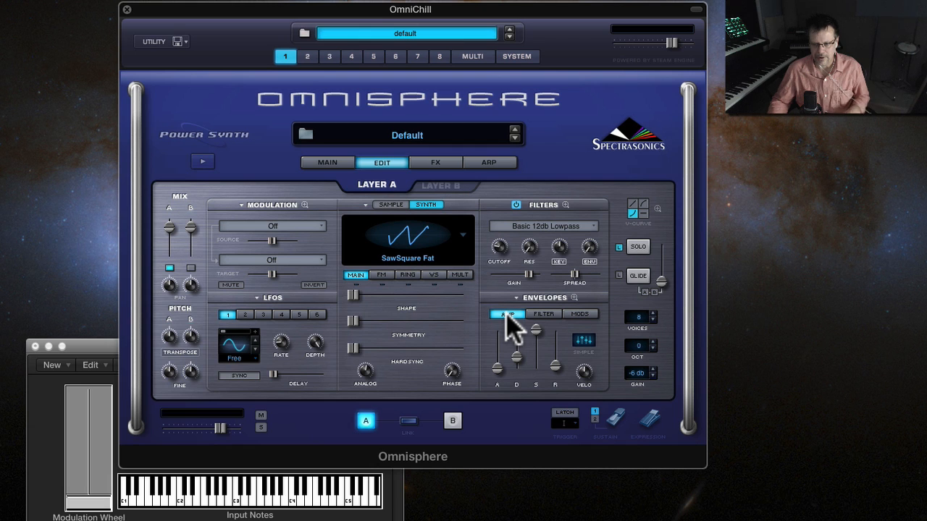
drag(497, 383, 498, 373)
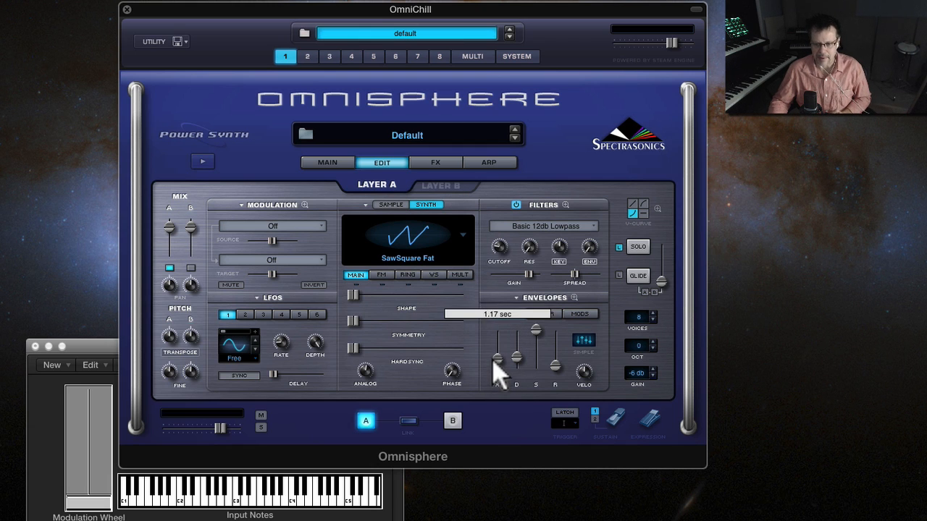
drag(553, 366, 556, 347)
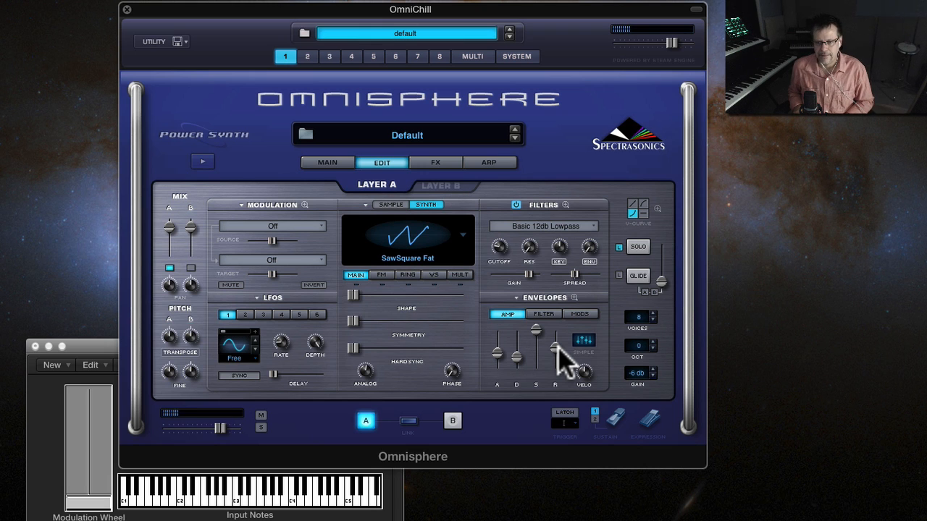
Enable Unison for layer A with slightly more detune and depth, and set the number of voices to 24.
click(461, 275)
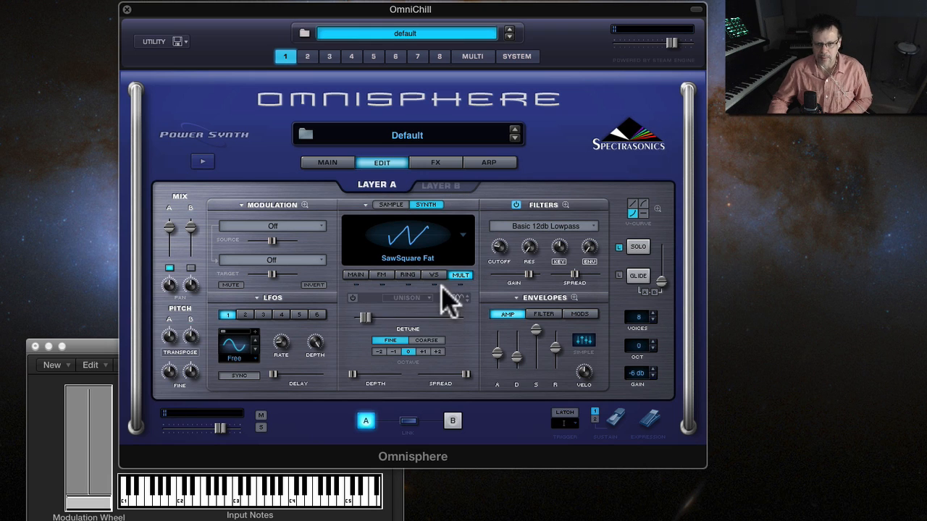
click(352, 297)
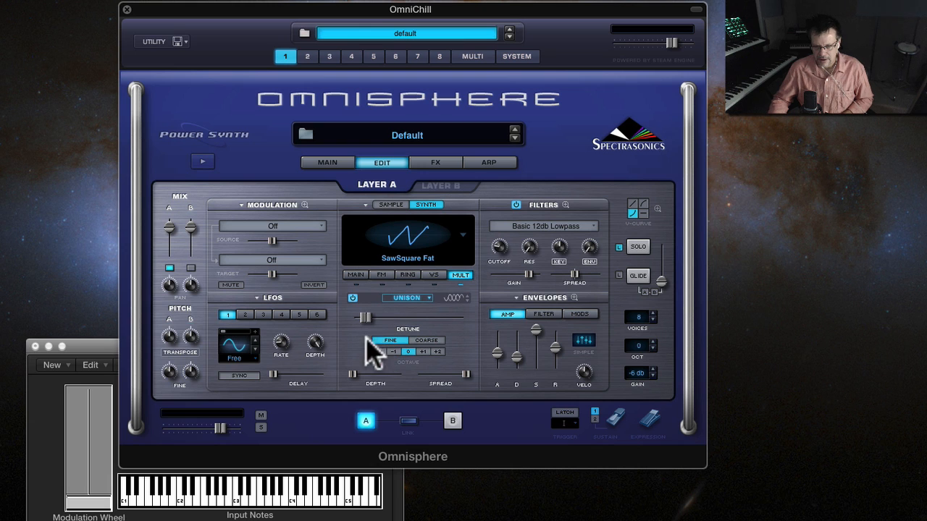
click(370, 318)
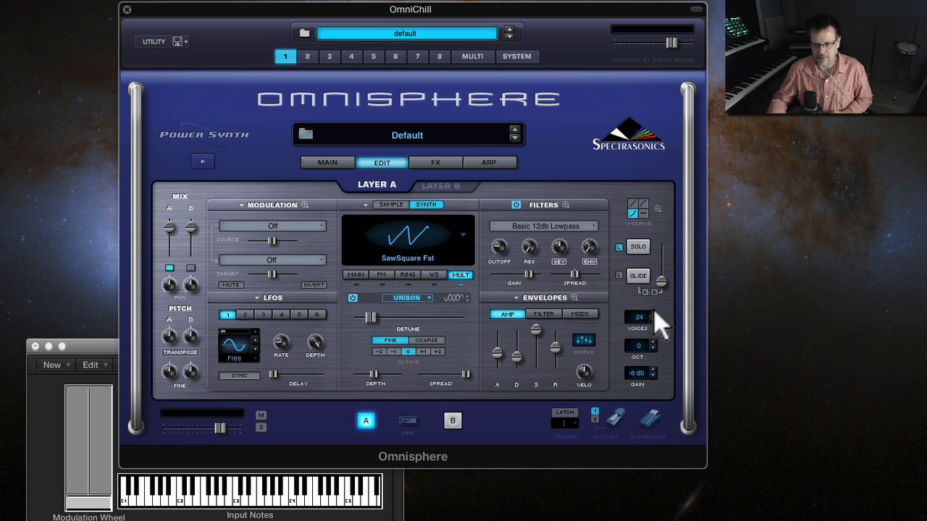
click(652, 314)
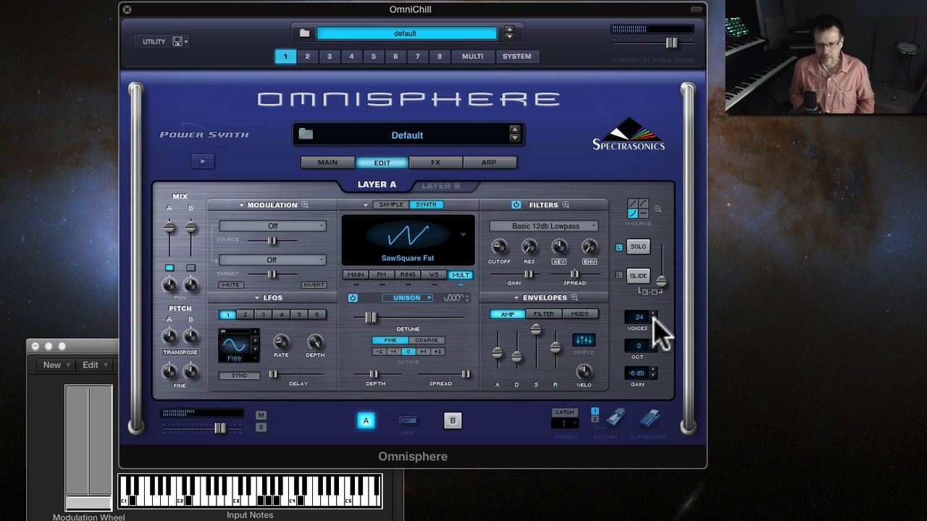
Switch layer A to Sample and load the Boys Choir Ahs ^ soundsource from the Human Voices category.
click(391, 205)
click(355, 234)
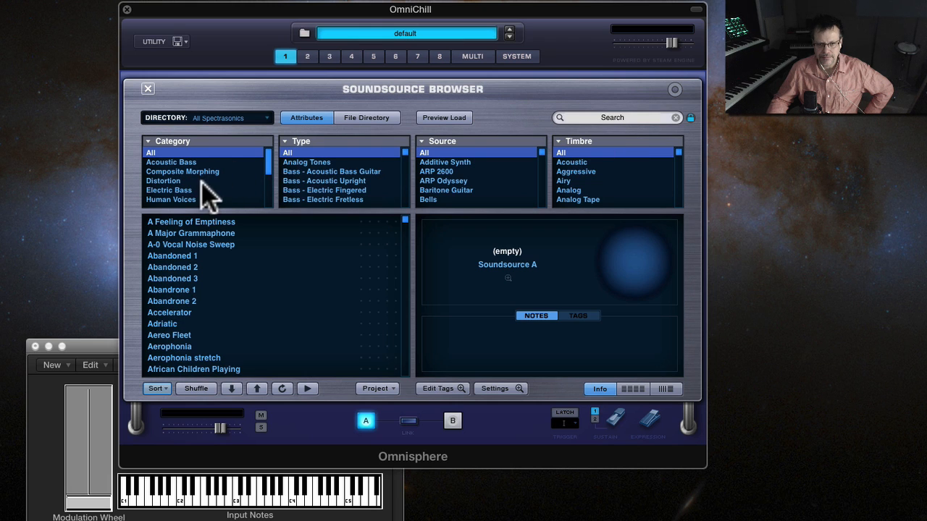
click(181, 199)
click(198, 233)
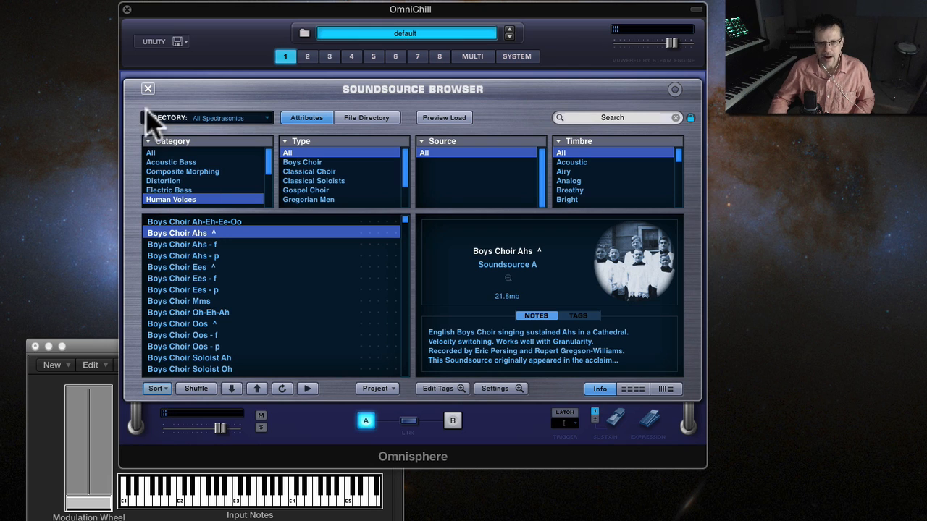
click(148, 89)
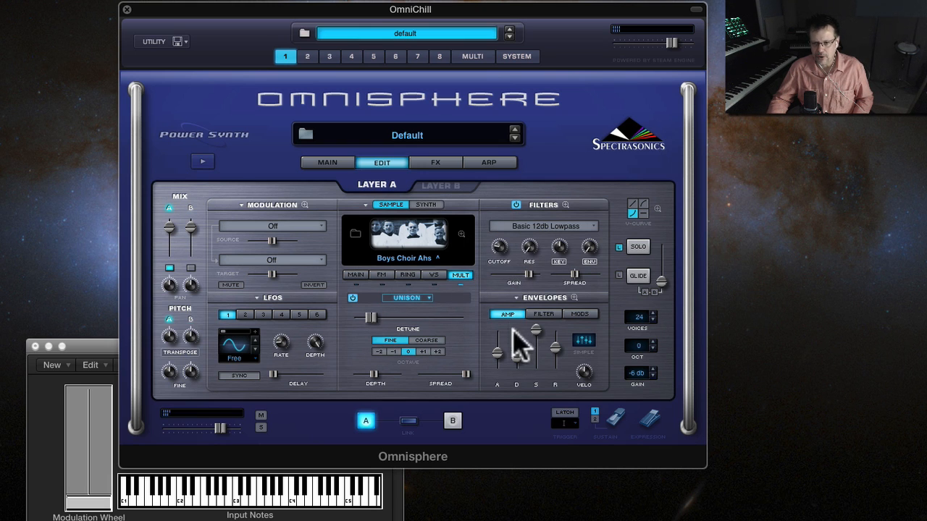
Lower layer A's unison detune close to its minimum and set the detune range to Coarse.
drag(499, 244, 516, 187)
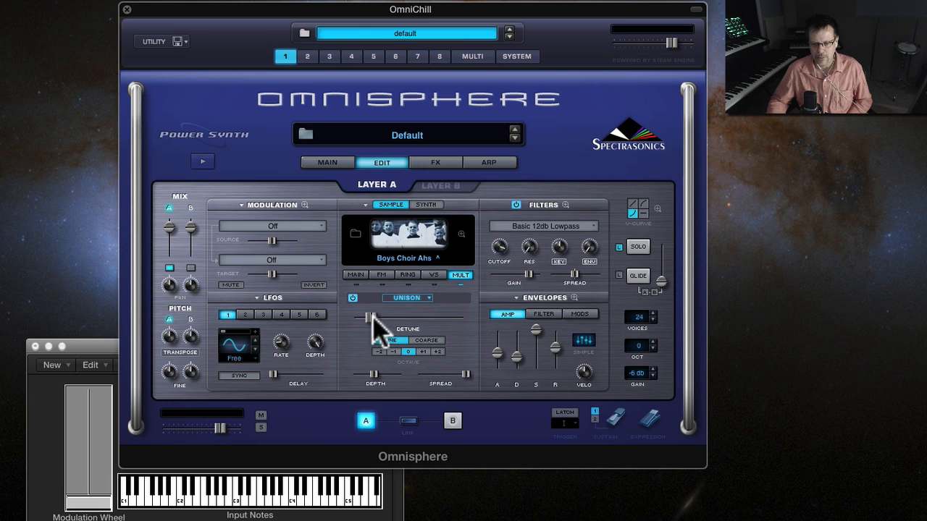
mouse_move(371, 318)
mouse_down()
mouse_move(439, 331)
mouse_move(427, 334)
mouse_move(367, 327)
mouse_move(550, 329)
mouse_move(356, 326)
mouse_up()
click(427, 341)
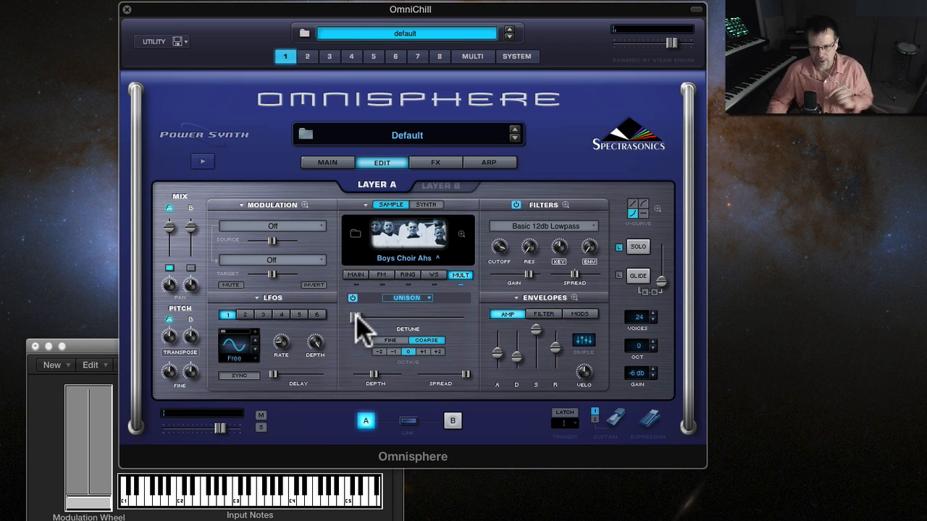
Modulate the unison detune with the Wheel and raise the modulation source amount to its maximum.
right_click(355, 318)
mouse_move(384, 331)
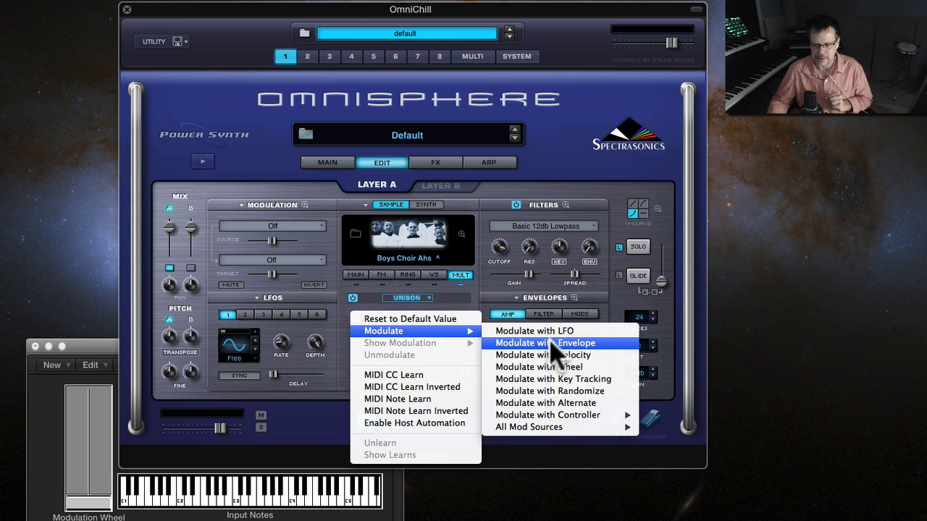
click(550, 367)
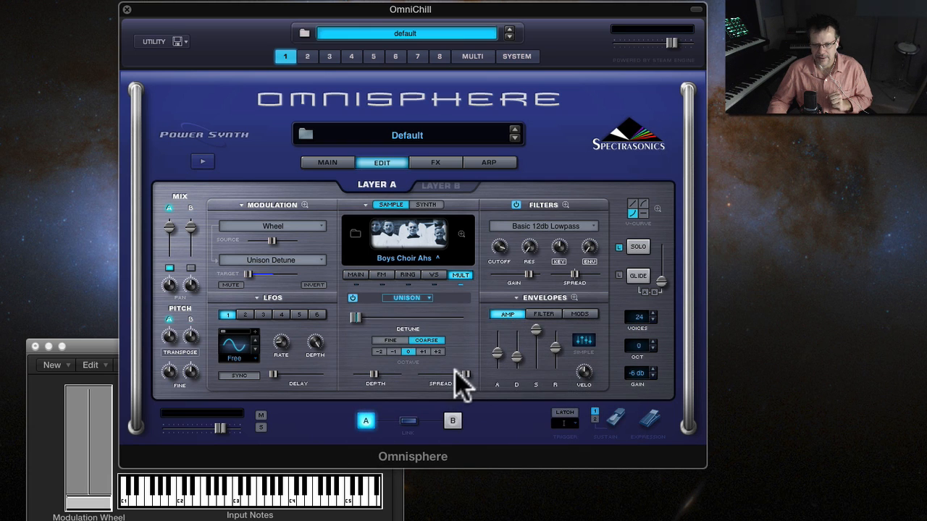
drag(271, 241, 362, 258)
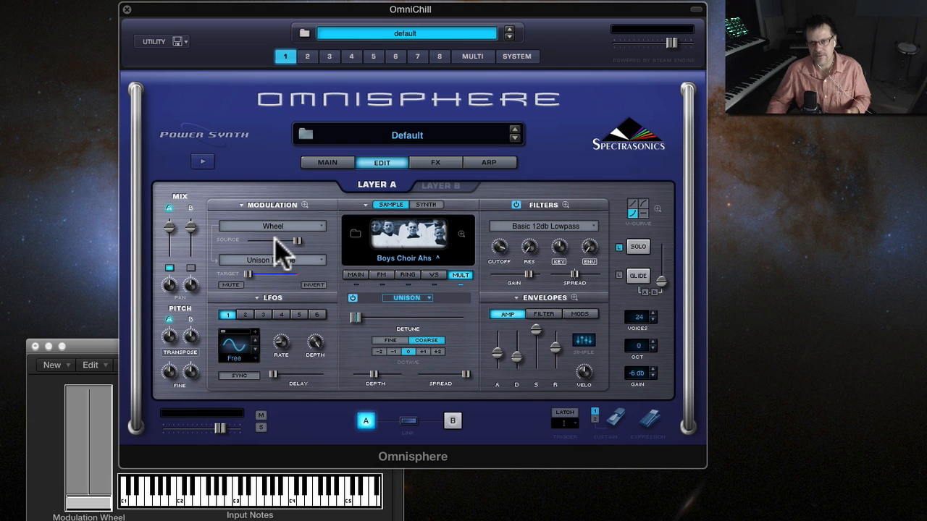
drag(306, 244, 554, 269)
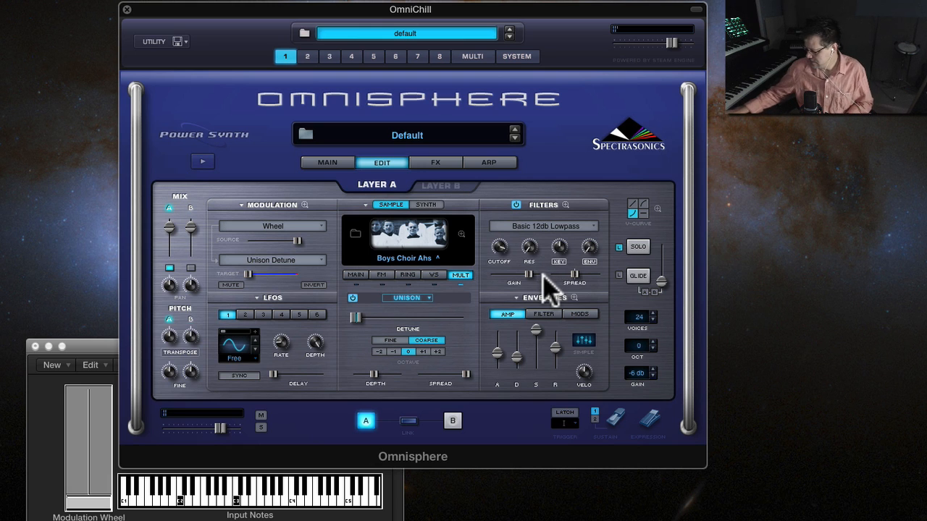
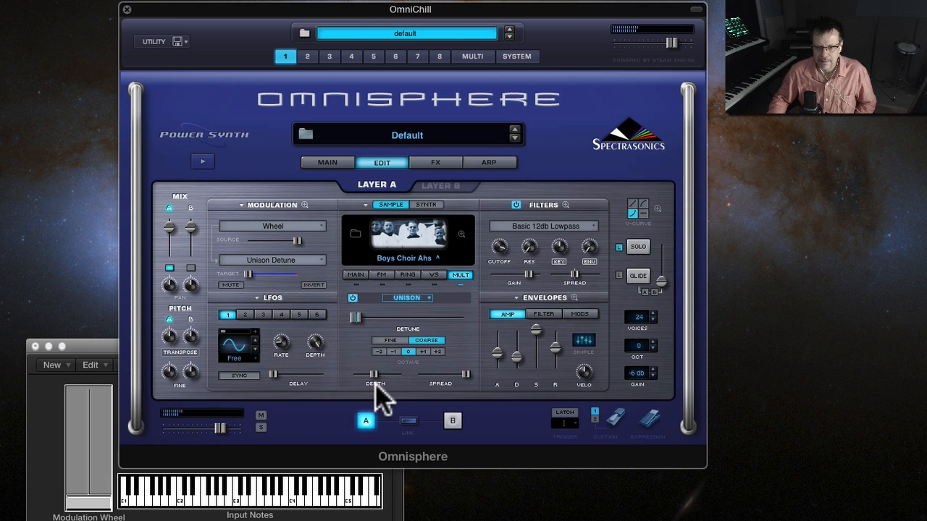
Raise layer A's unison depth slightly and bring the unison detune down to its minimum.
drag(374, 374, 384, 374)
drag(356, 317, 351, 318)
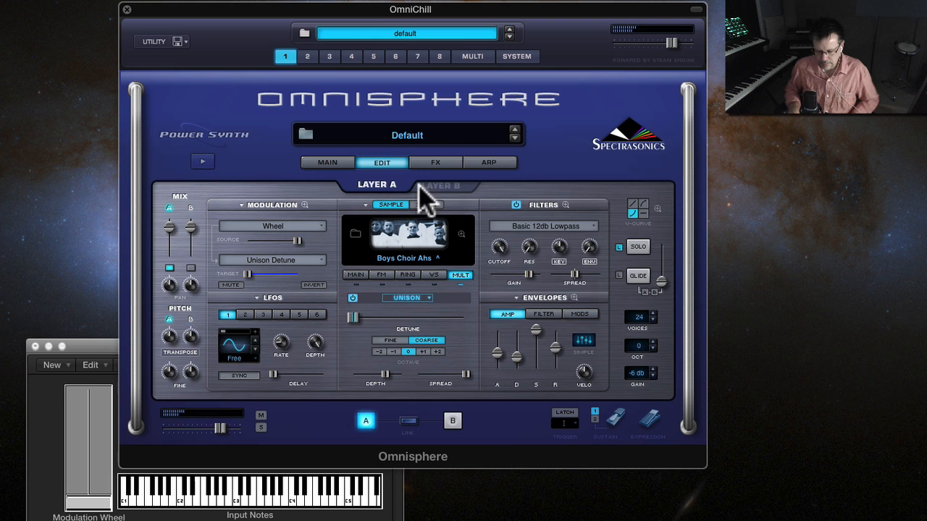
Load the MIX - Black Hawk DDL VERB preset from 06-PlugInGuru Bass Box into the common effects rack.
click(443, 164)
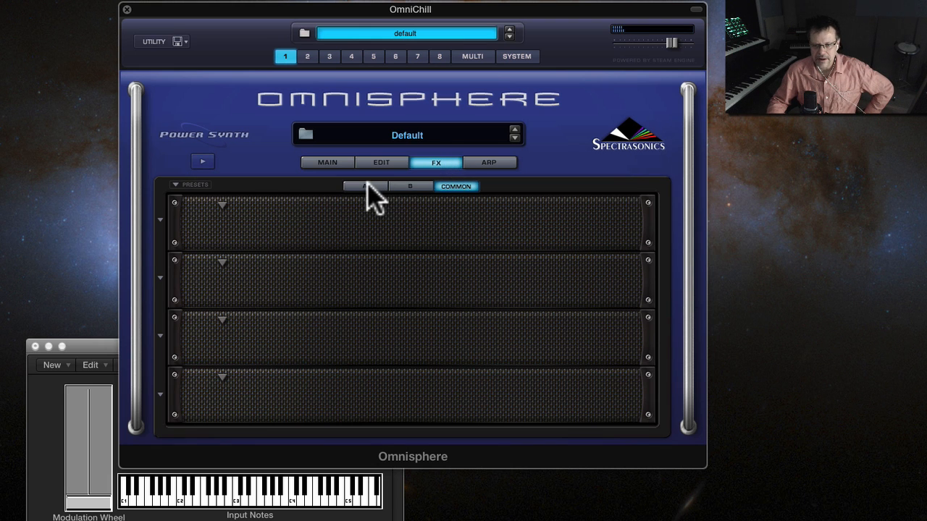
click(174, 184)
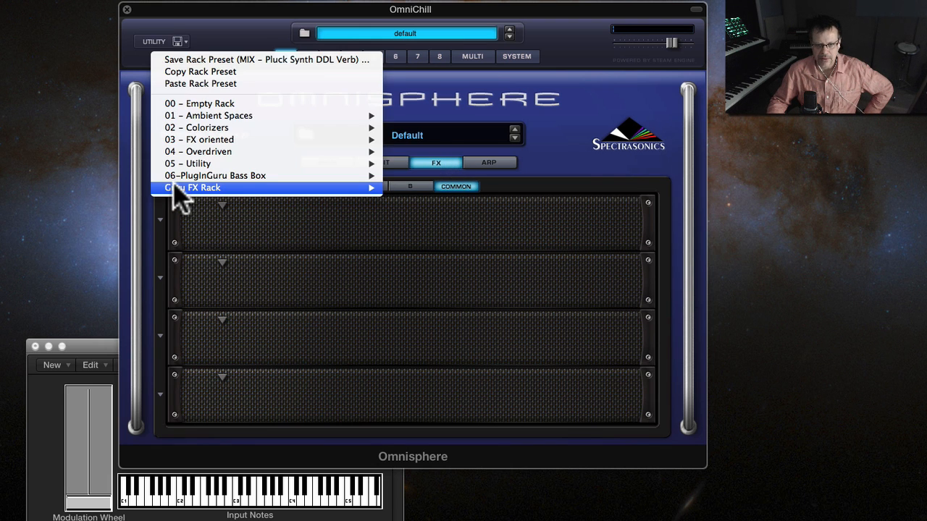
mouse_move(207, 176)
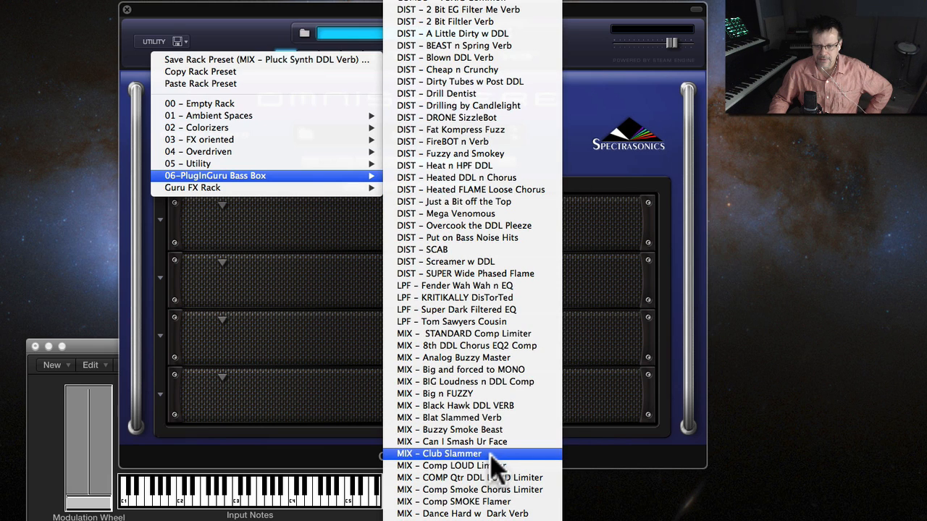
click(487, 405)
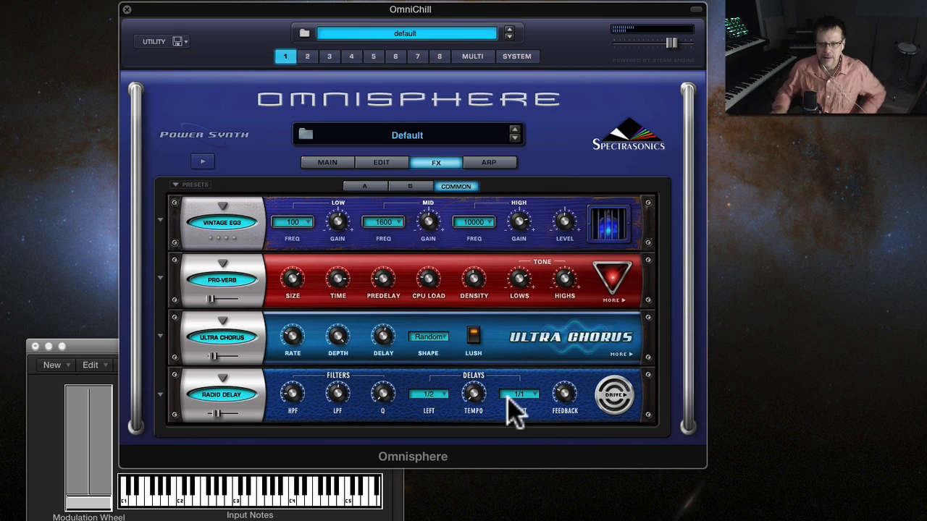
Set the Vintage EQ3's high frequency to 5000, bypass the Ultra Chorus, and return to layer A's edit page.
click(488, 223)
click(483, 187)
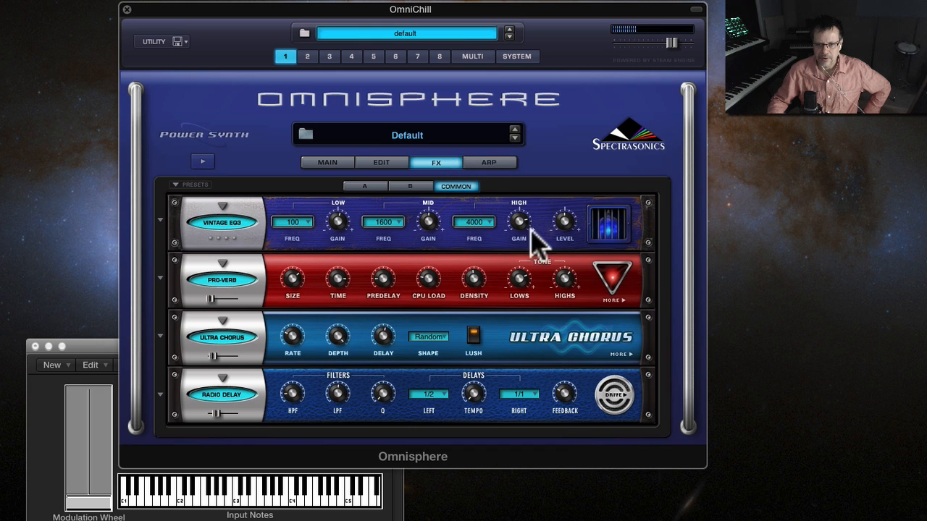
click(482, 225)
click(483, 234)
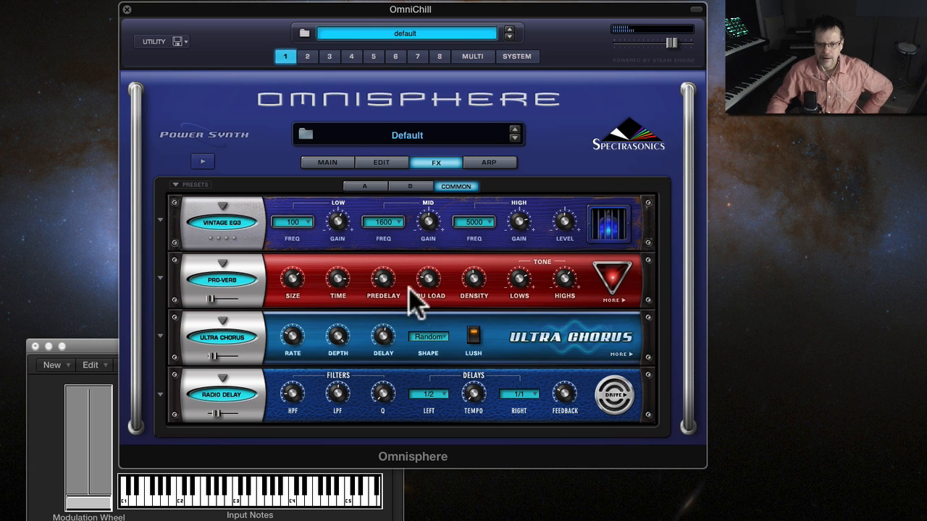
click(232, 338)
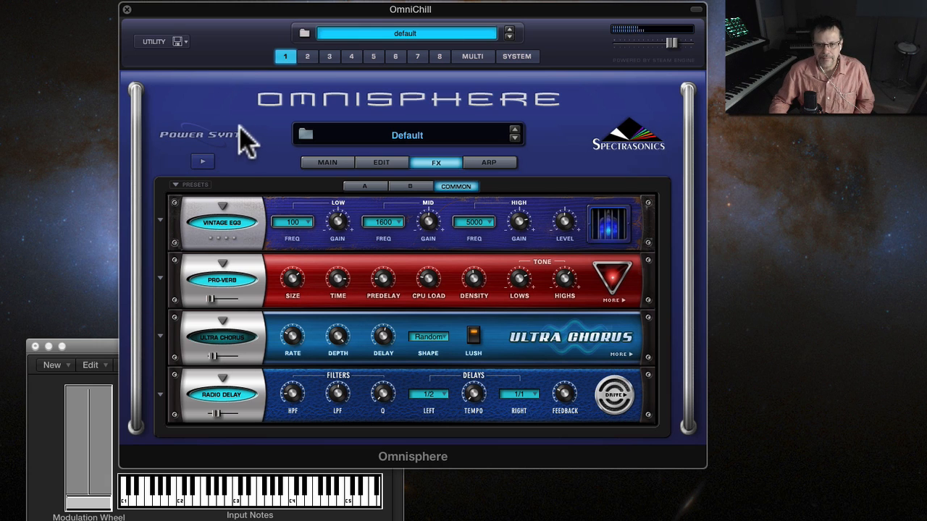
click(383, 162)
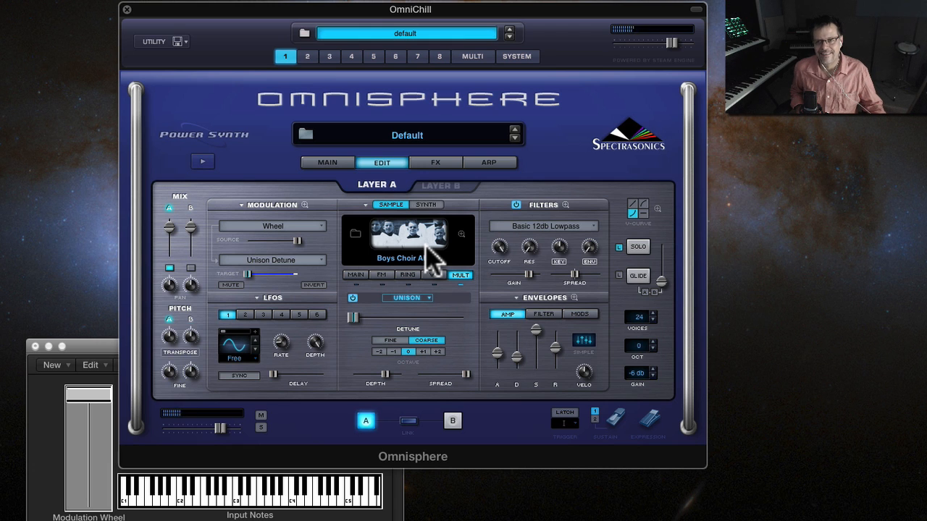
Save the patch as VOX – Epic Phase Choir in the Human Voices folder.
click(165, 43)
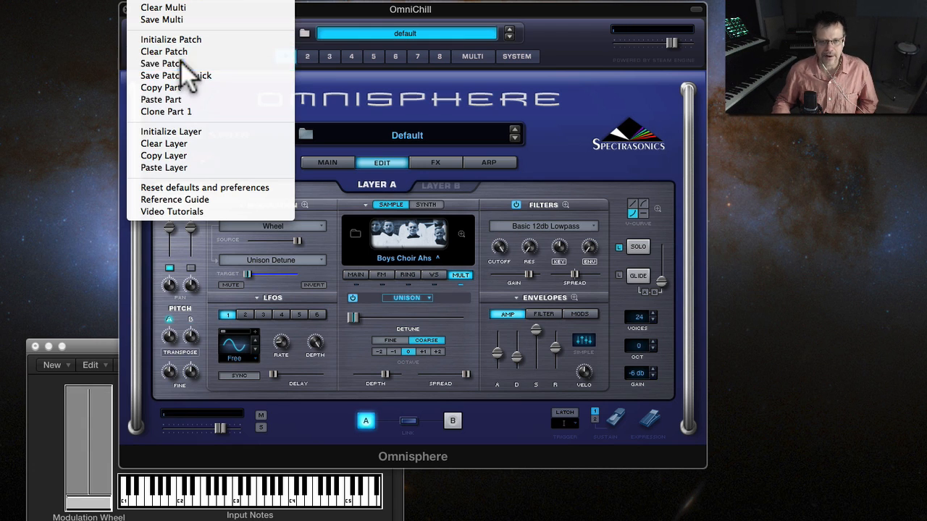
click(180, 63)
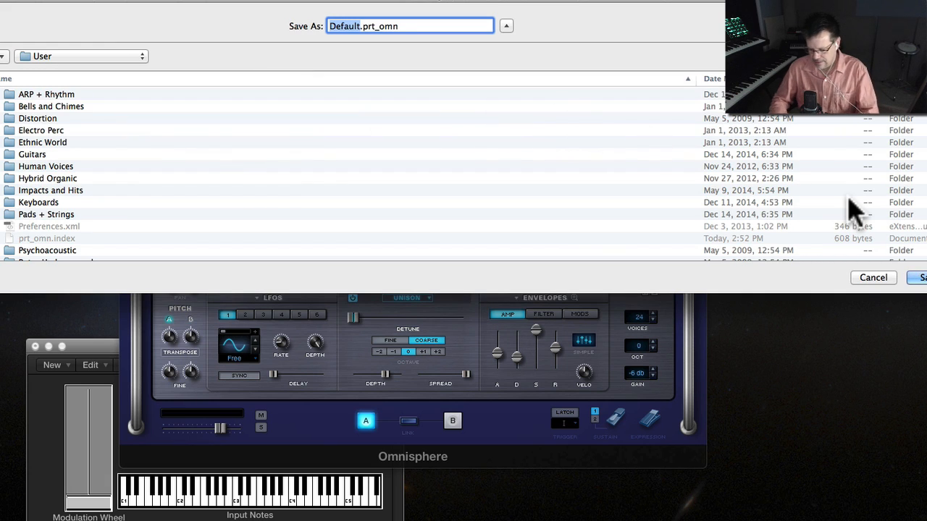
text(VOX)
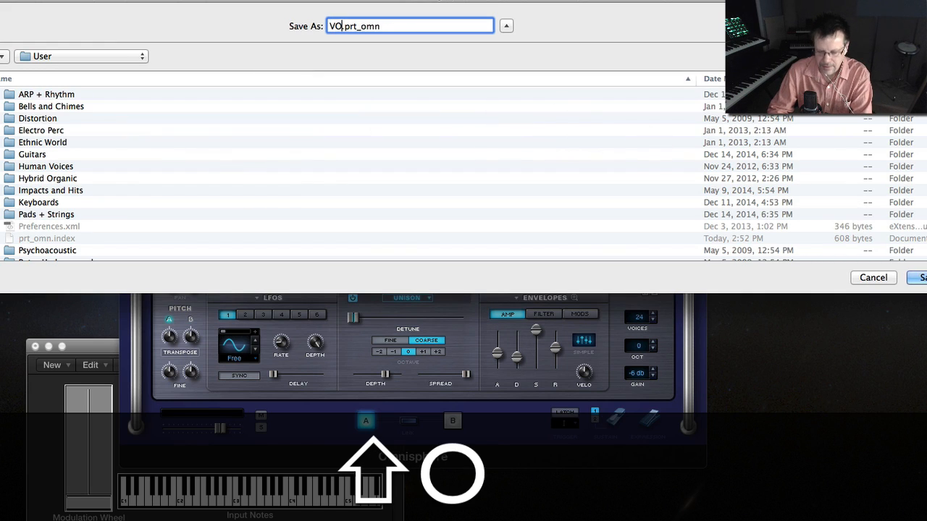
text( – Epi)
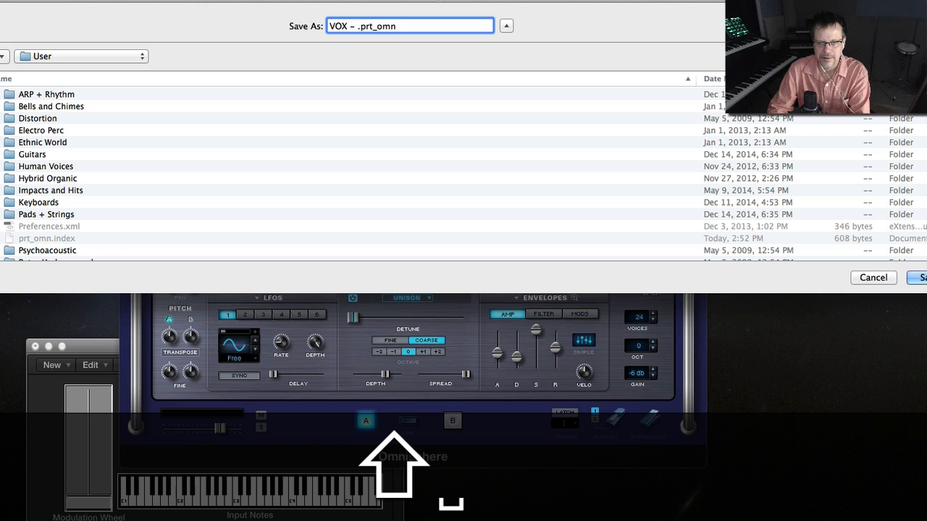
text(c Phase )
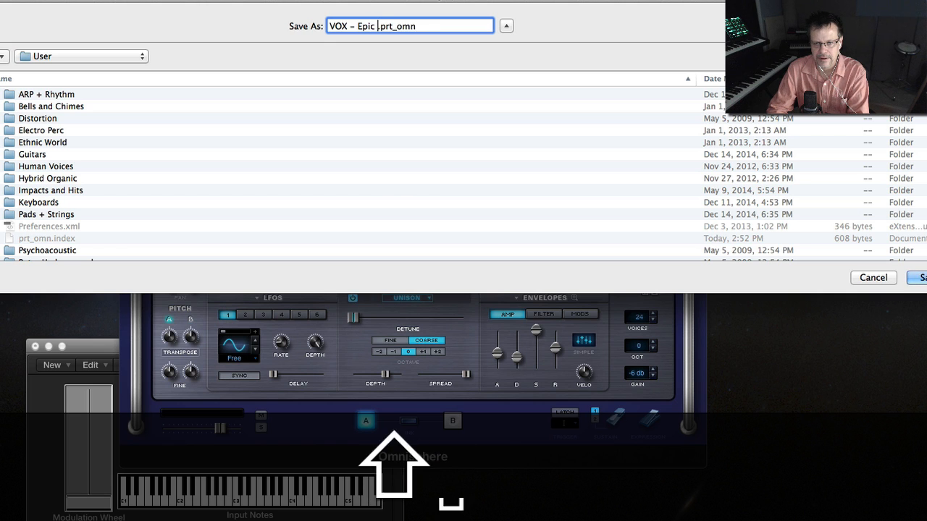
text(Choir)
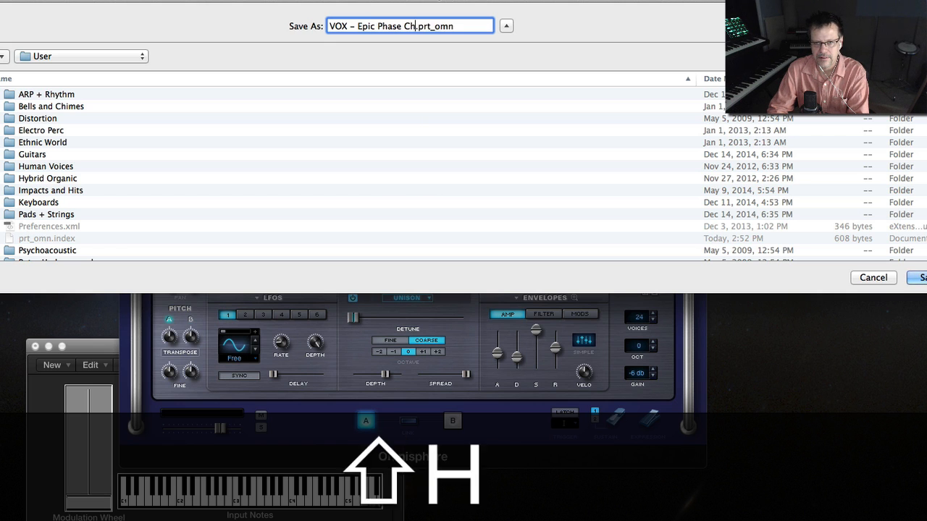
scroll(62, 223, down, 5)
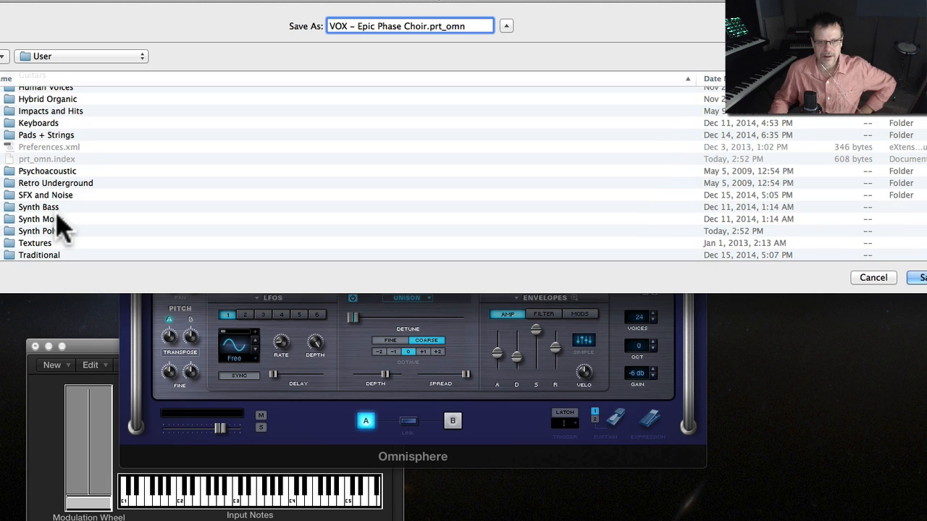
scroll(72, 255, up, 3)
scroll(73, 255, up, 4)
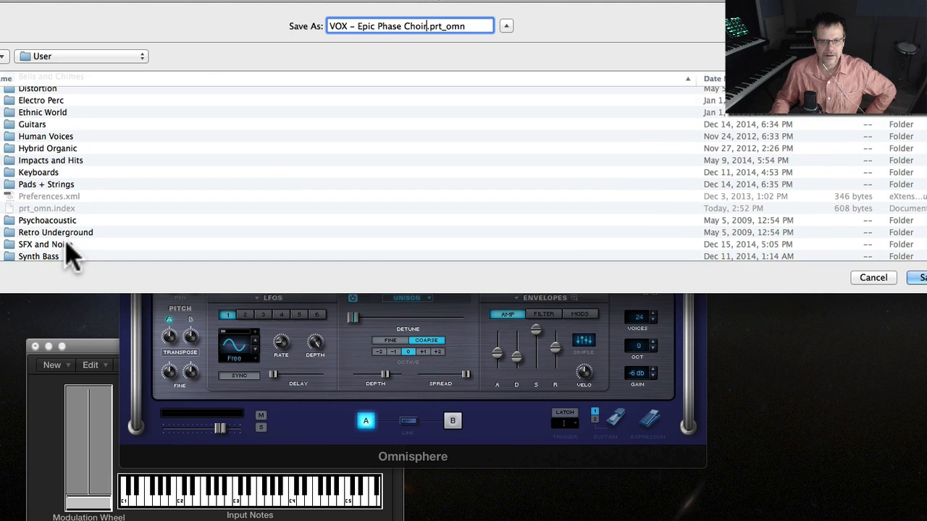
double_click(45, 168)
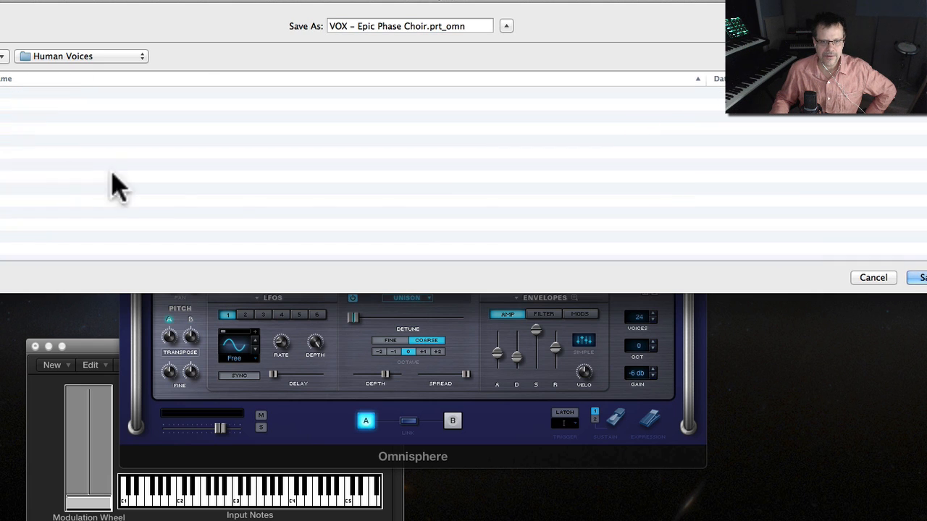
click(916, 278)
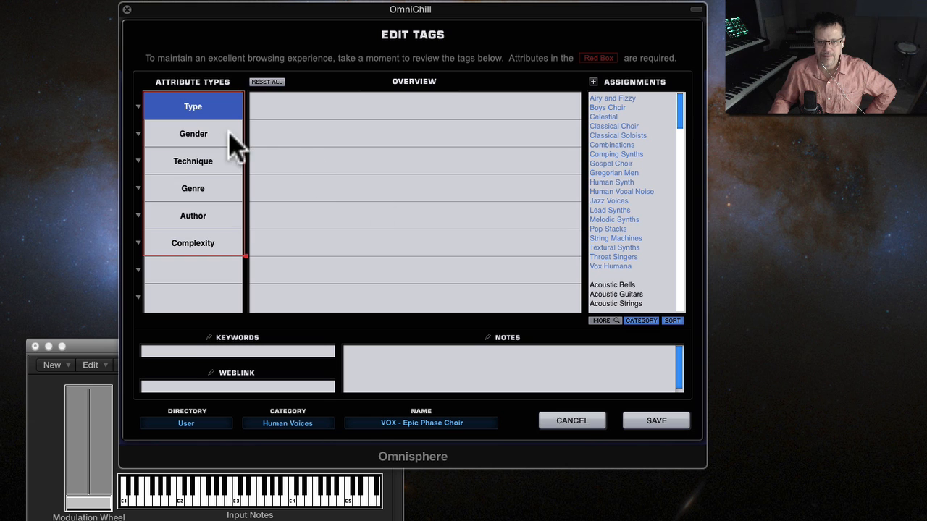
Tag the patch with type Airy and Fizzy, gender Male and Female, and technique Ahs.
click(616, 98)
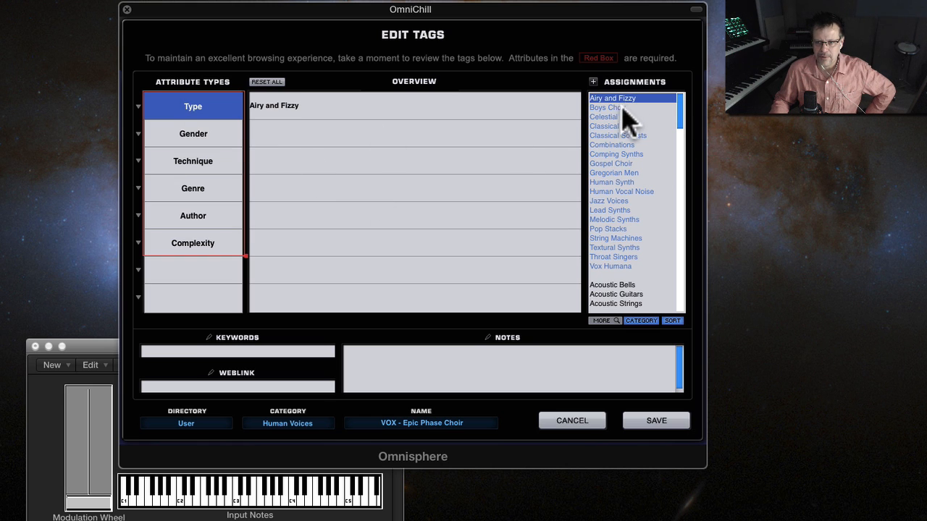
click(165, 139)
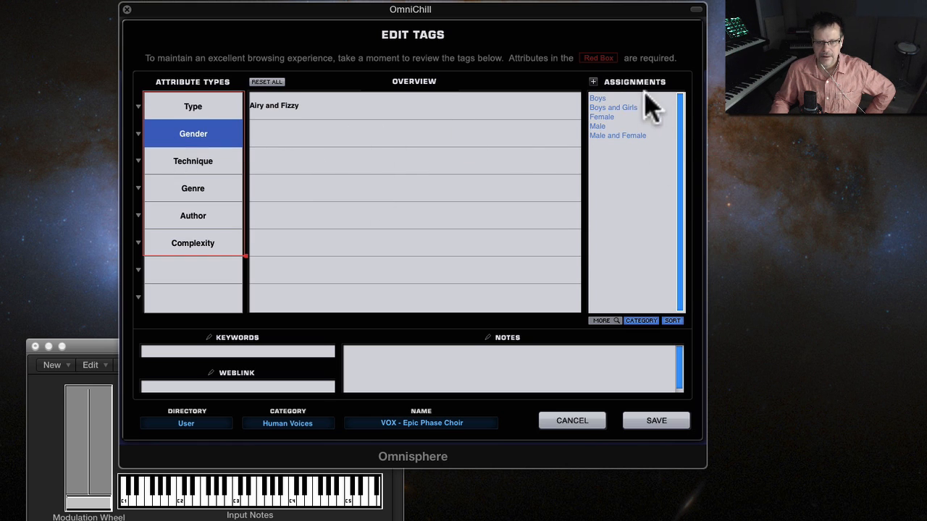
click(615, 135)
click(191, 159)
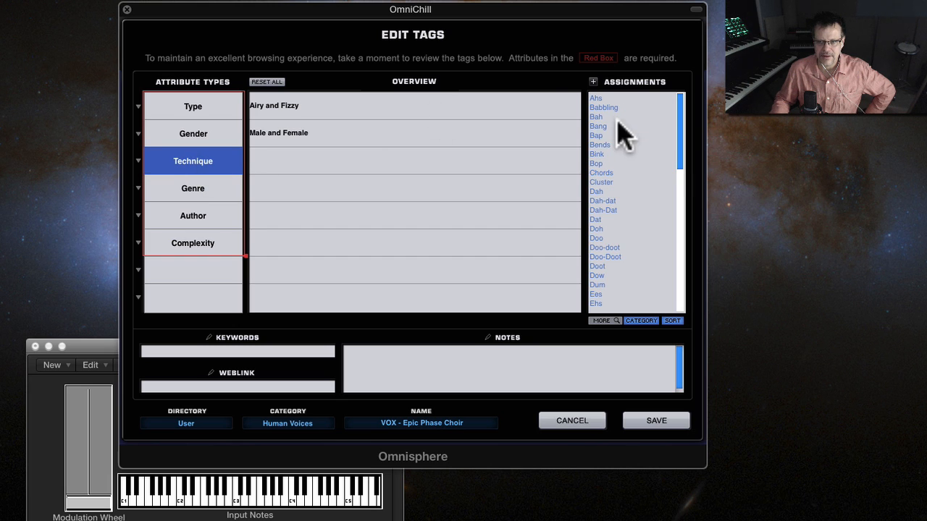
click(599, 98)
Tag the patch with genres Ambient and Ballad, assign the creator's name as author, and set complexity to Level 2 - Medium.
click(205, 191)
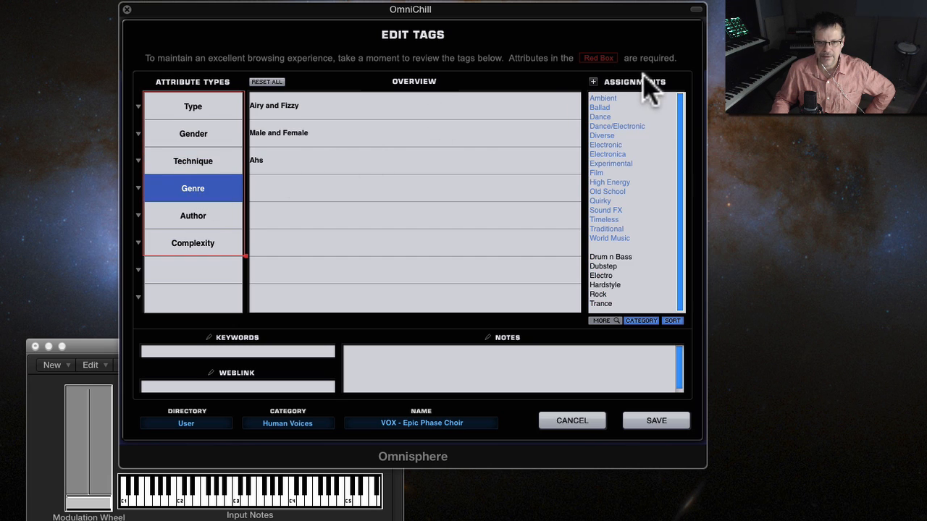
click(602, 98)
click(599, 107)
click(204, 217)
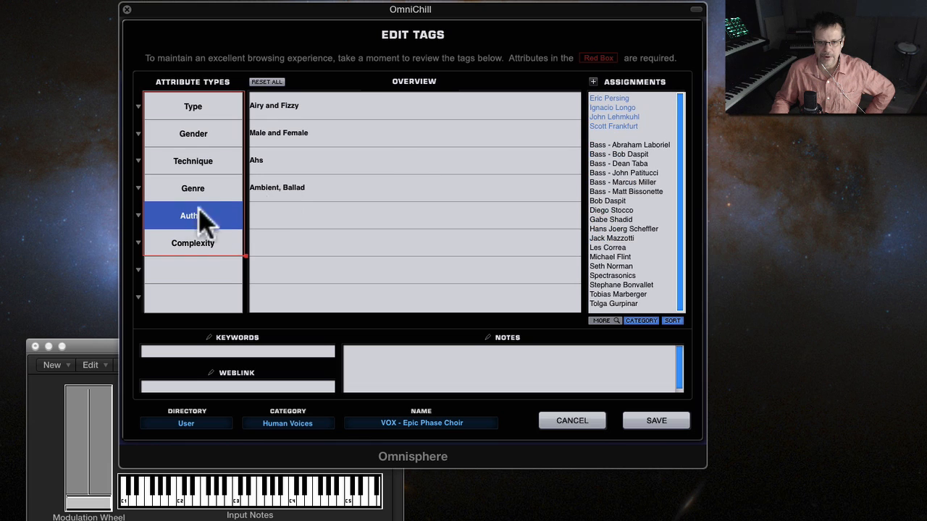
click(616, 117)
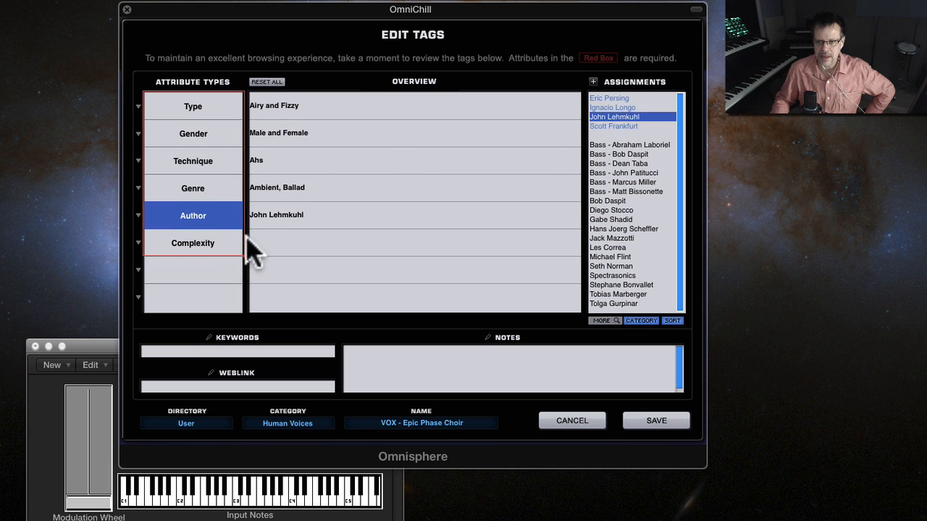
click(195, 241)
click(627, 108)
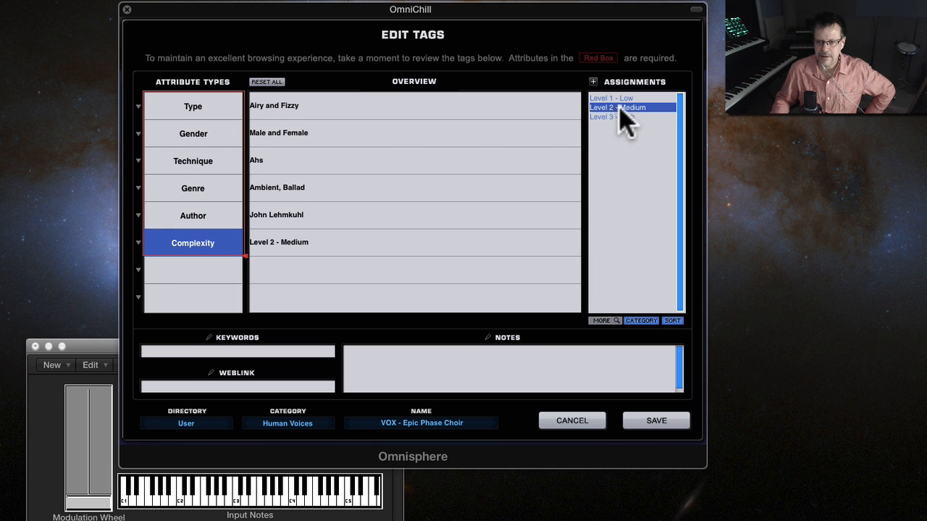
Enter "Words" as the patch's notes and save the tags.
click(499, 362)
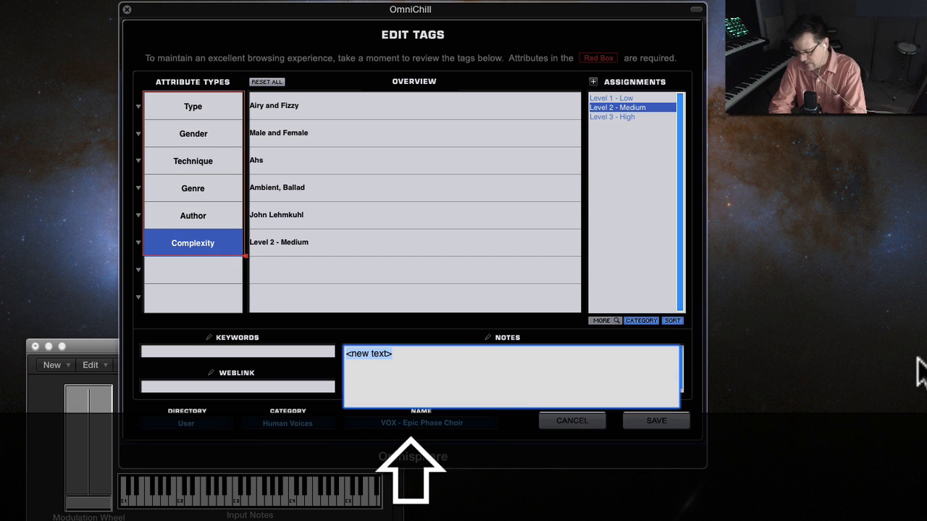
text(Words)
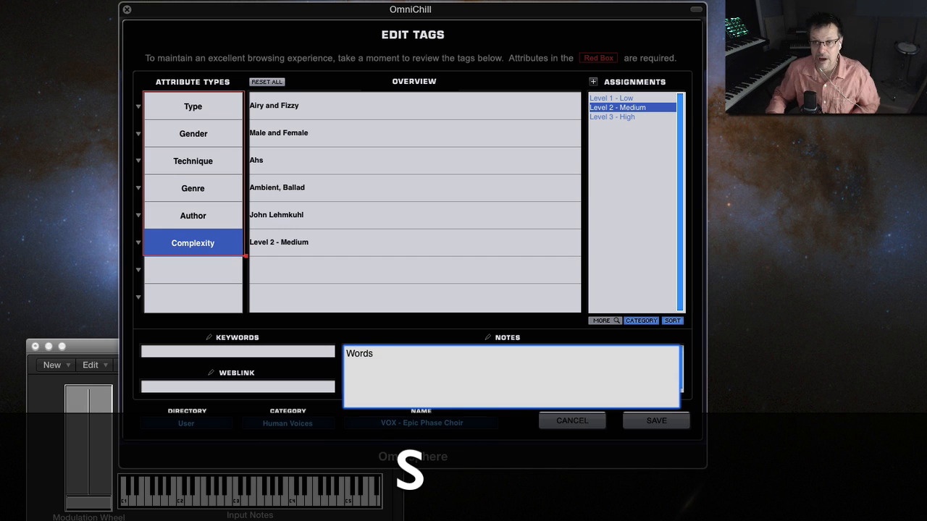
click(656, 421)
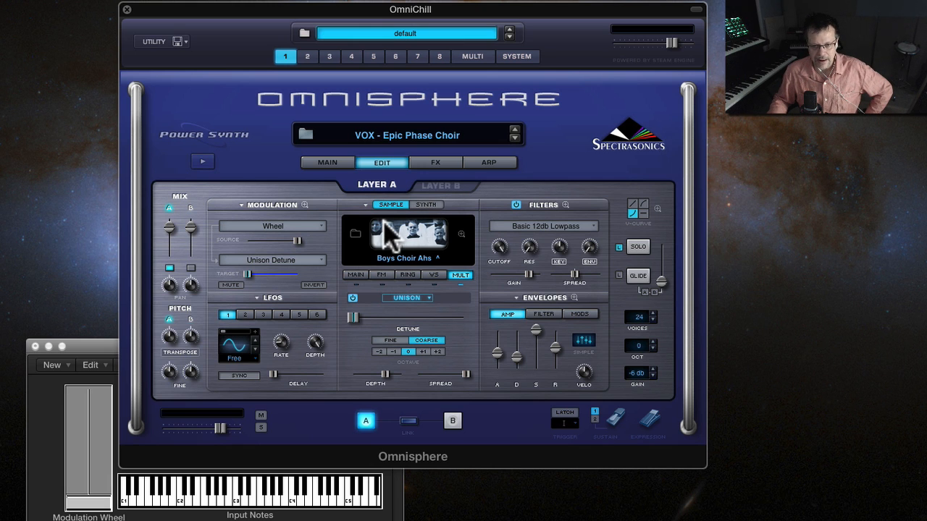
Initialize the patch to start again from the default sound.
click(173, 42)
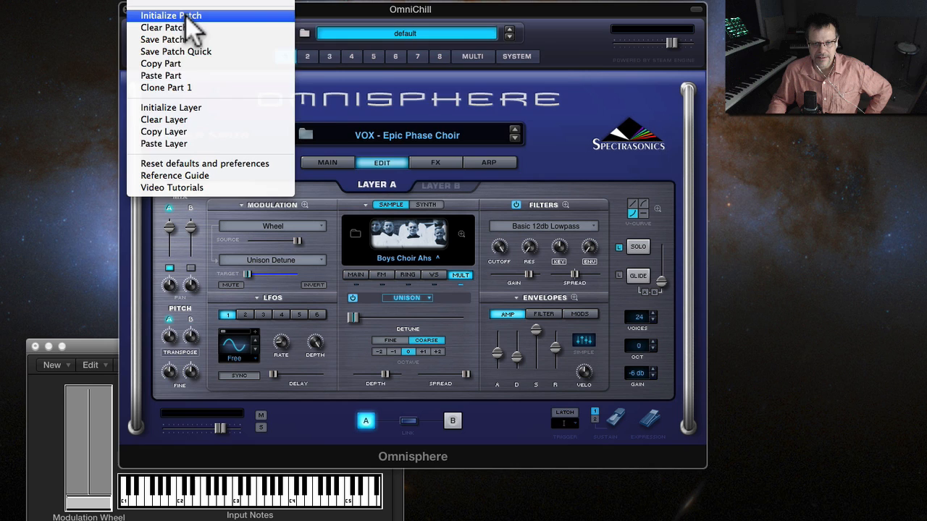
click(203, 13)
click(504, 123)
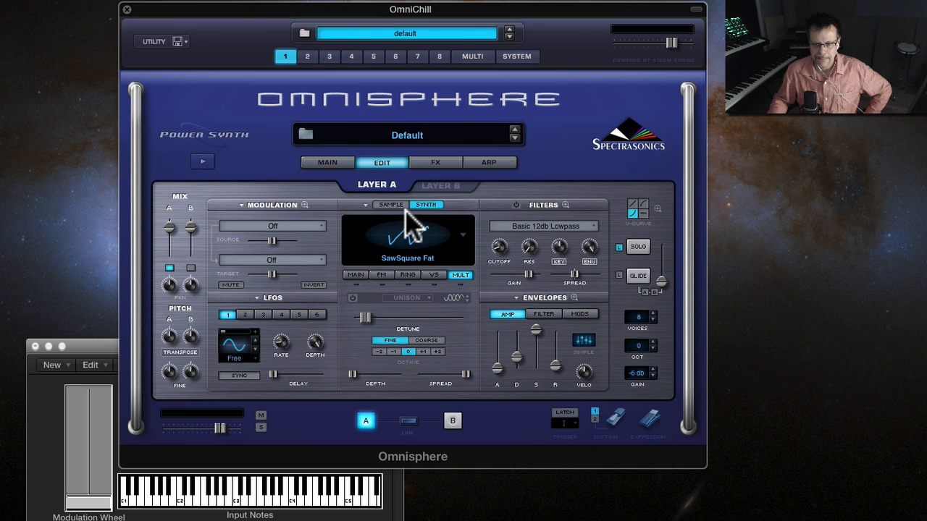
List soundsources from all categories for layer A and audition Mothra Slam and MS-20 Narrow Pulse.
click(359, 245)
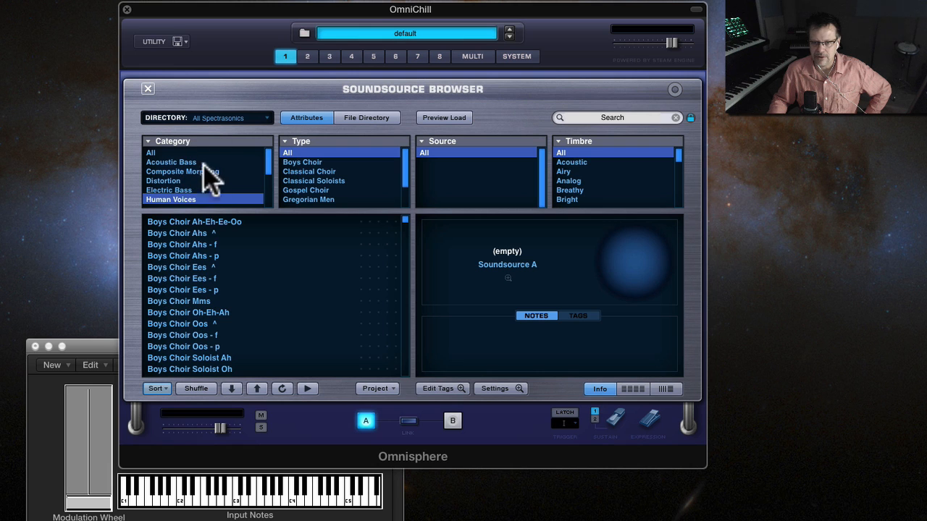
click(236, 152)
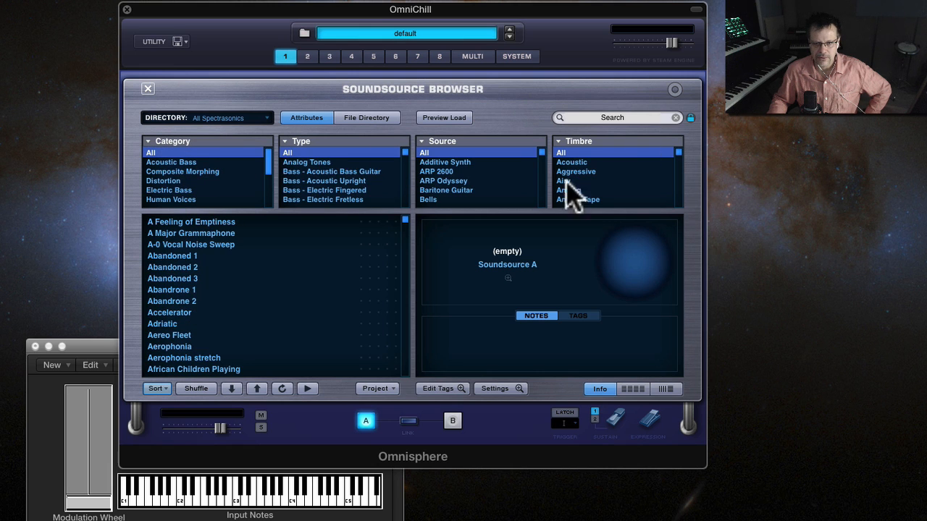
drag(404, 220, 404, 291)
click(228, 312)
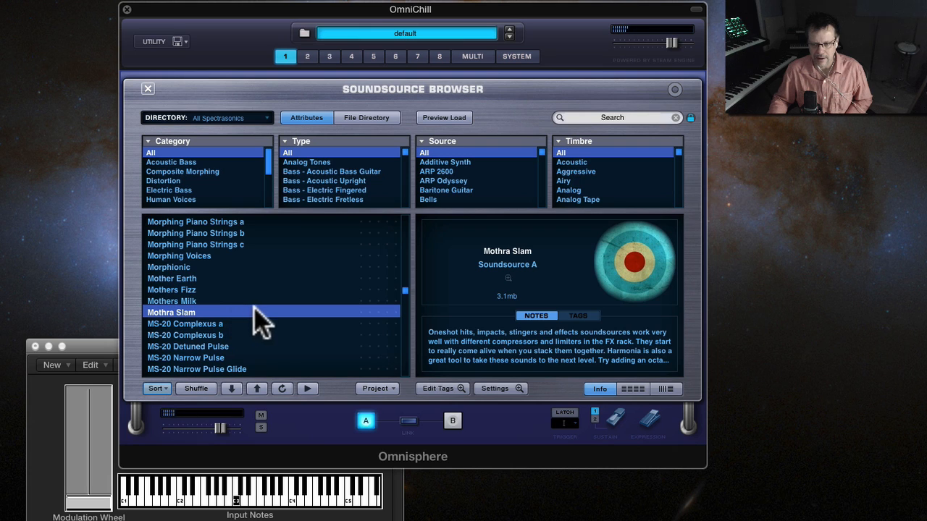
scroll(308, 317, down, 2)
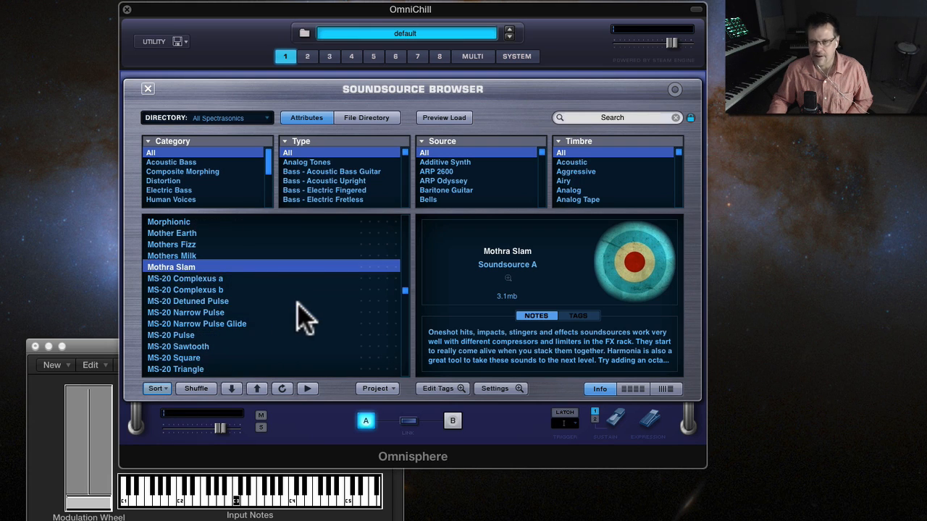
click(241, 311)
Load the Music Box ^ soundsource into layer A.
scroll(273, 319, down, 2)
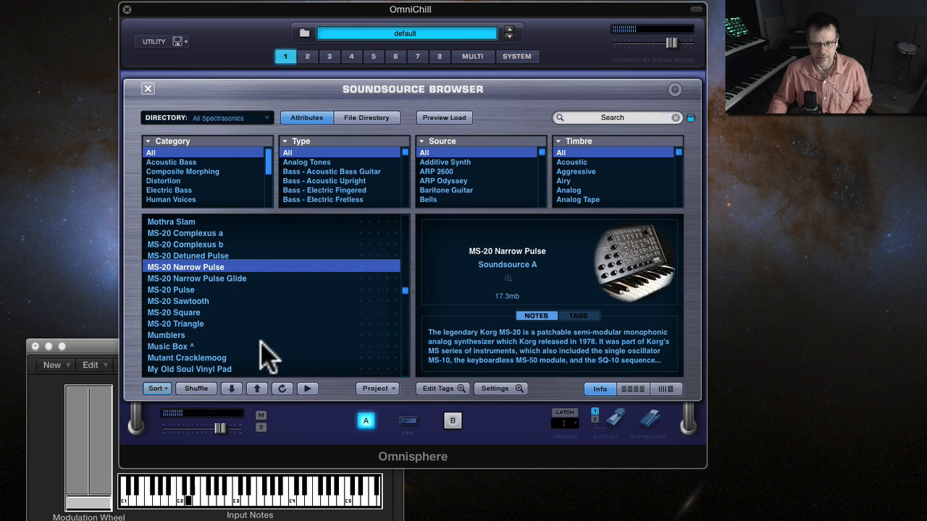
scroll(236, 339, down, 1)
click(236, 336)
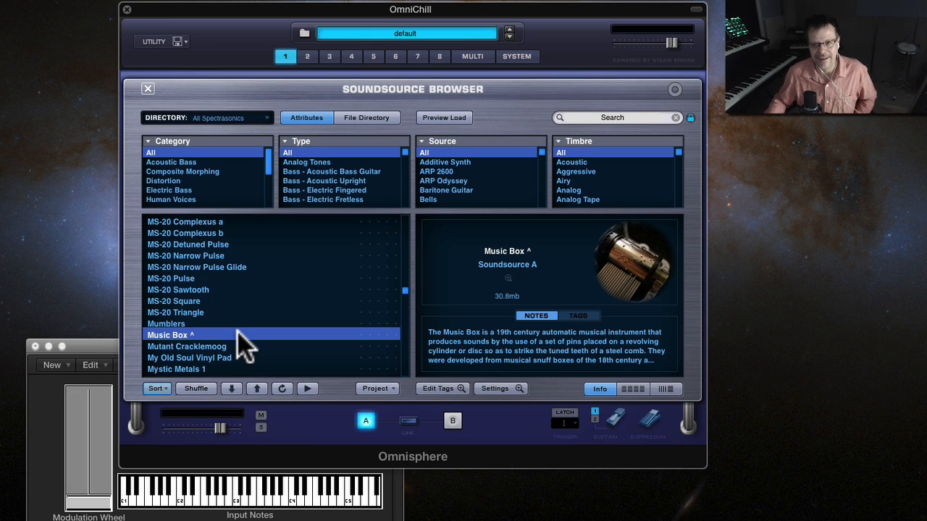
scroll(253, 346, down, 1)
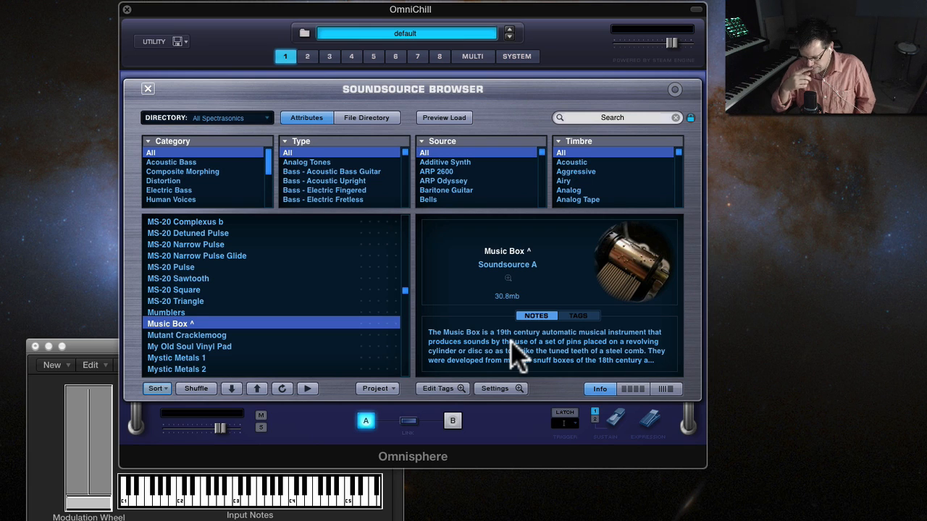
Switch to the window showing the OmniChill for Omnisphere artwork.
key(super+Tab)
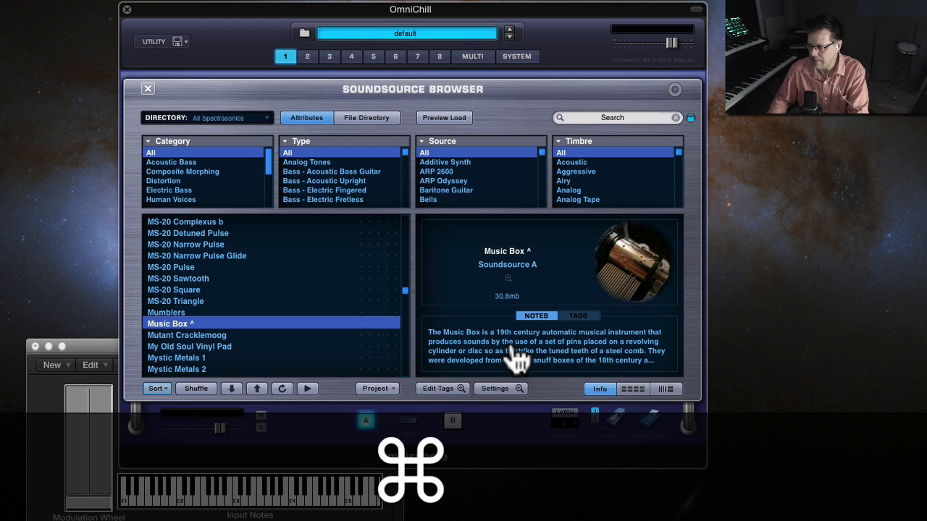
key(super+Tab)
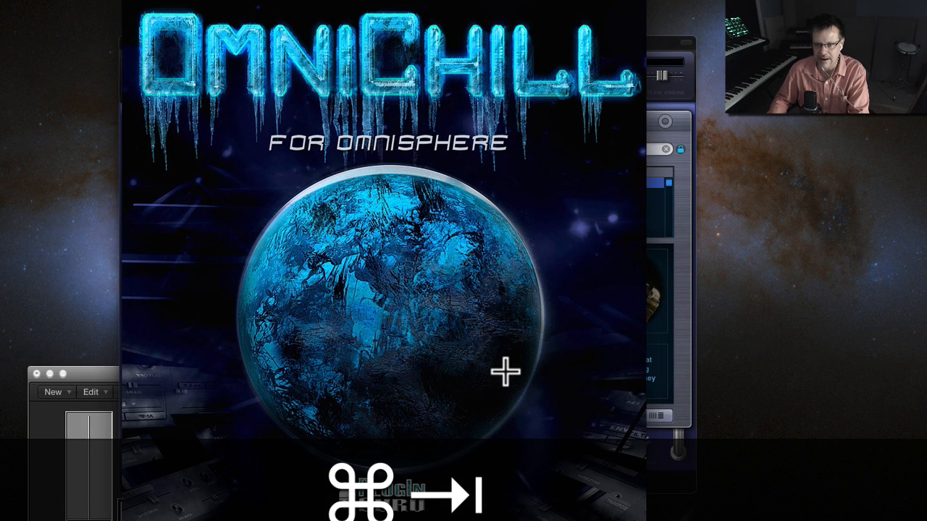